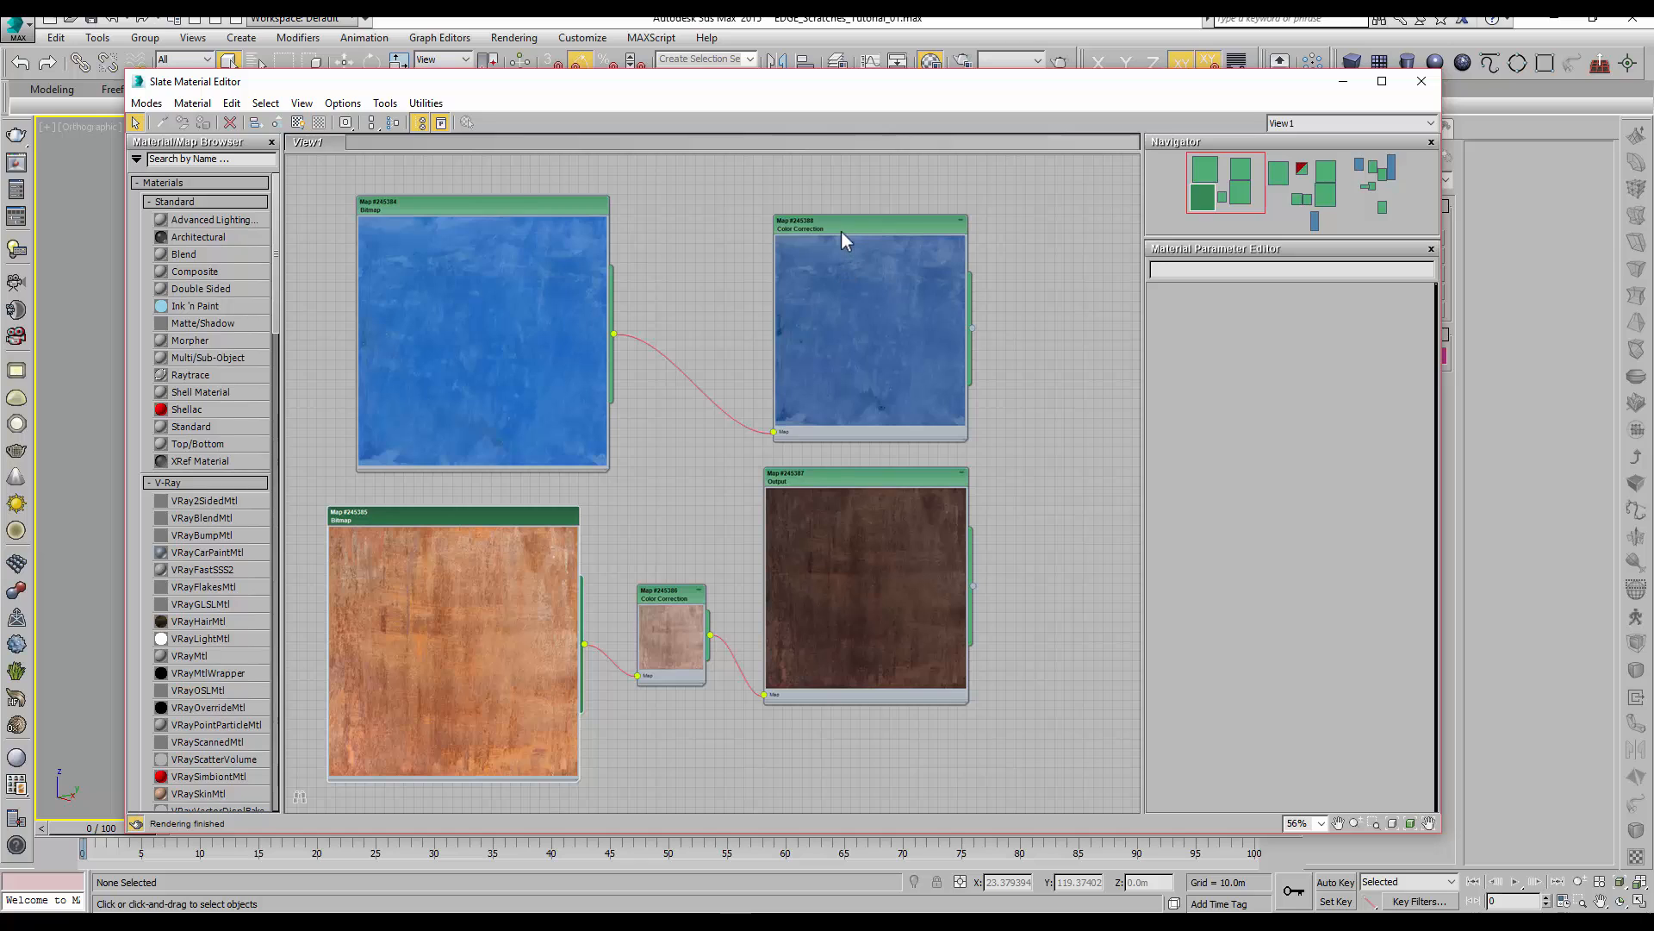
Check both bitmaps' parameters, and add a Mix map fed by the blue Color Correction and the dark rust Output as its two colors
{"action": "double_click", "coordinate": [467, 207]}
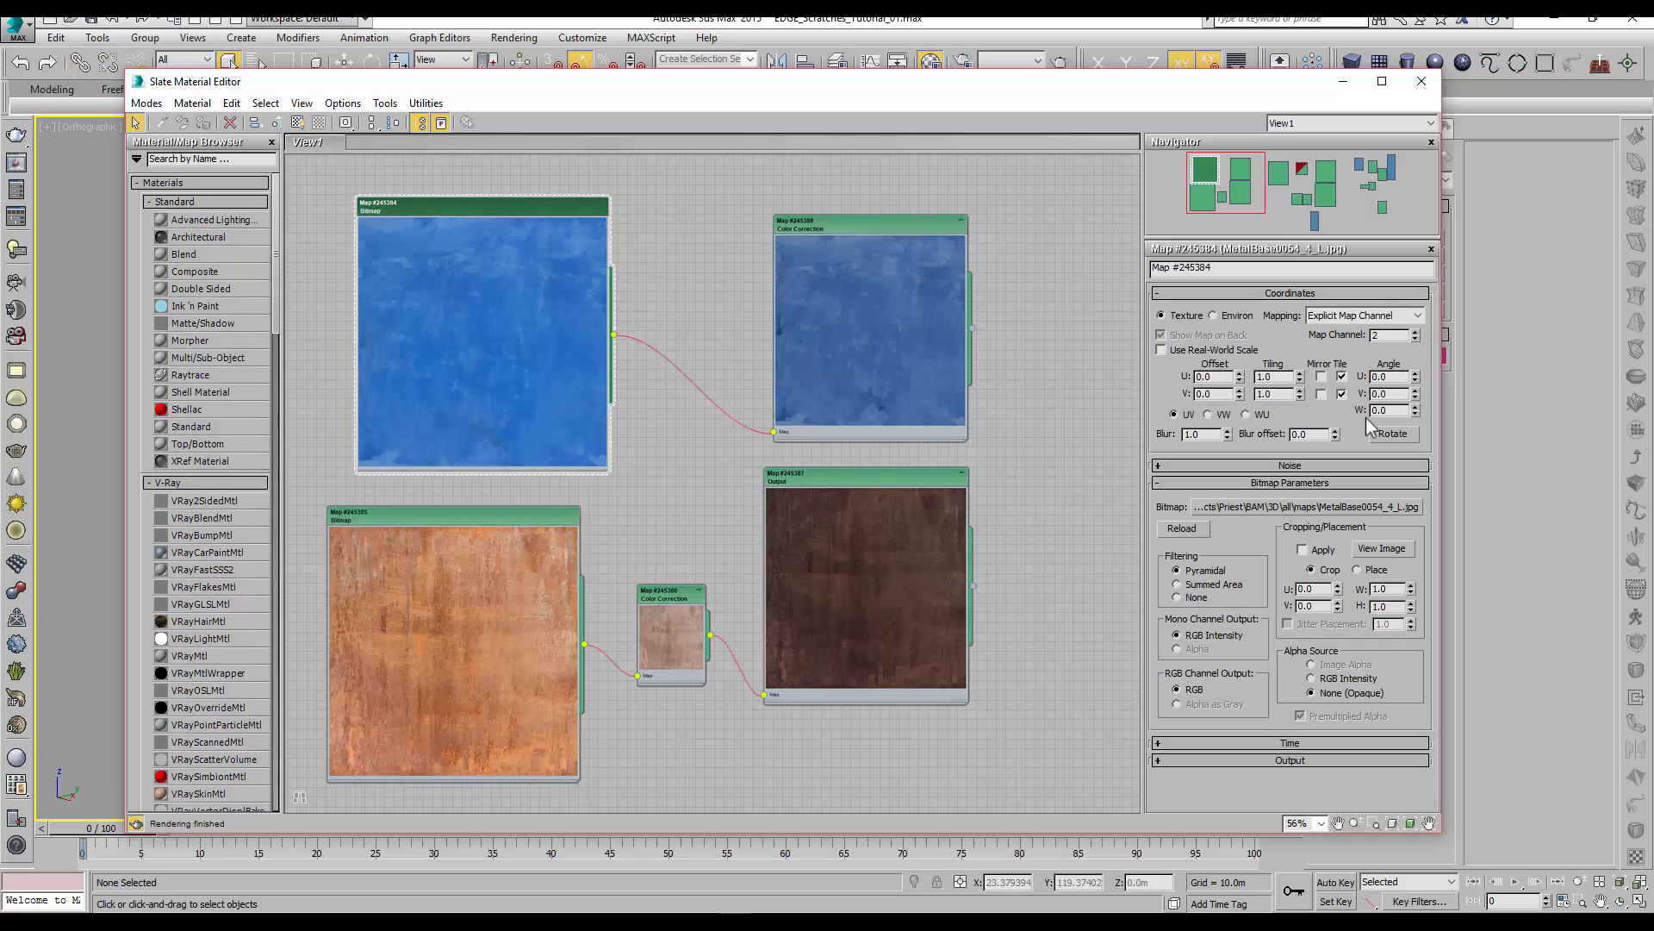
{"action": "double_click", "coordinate": [495, 519]}
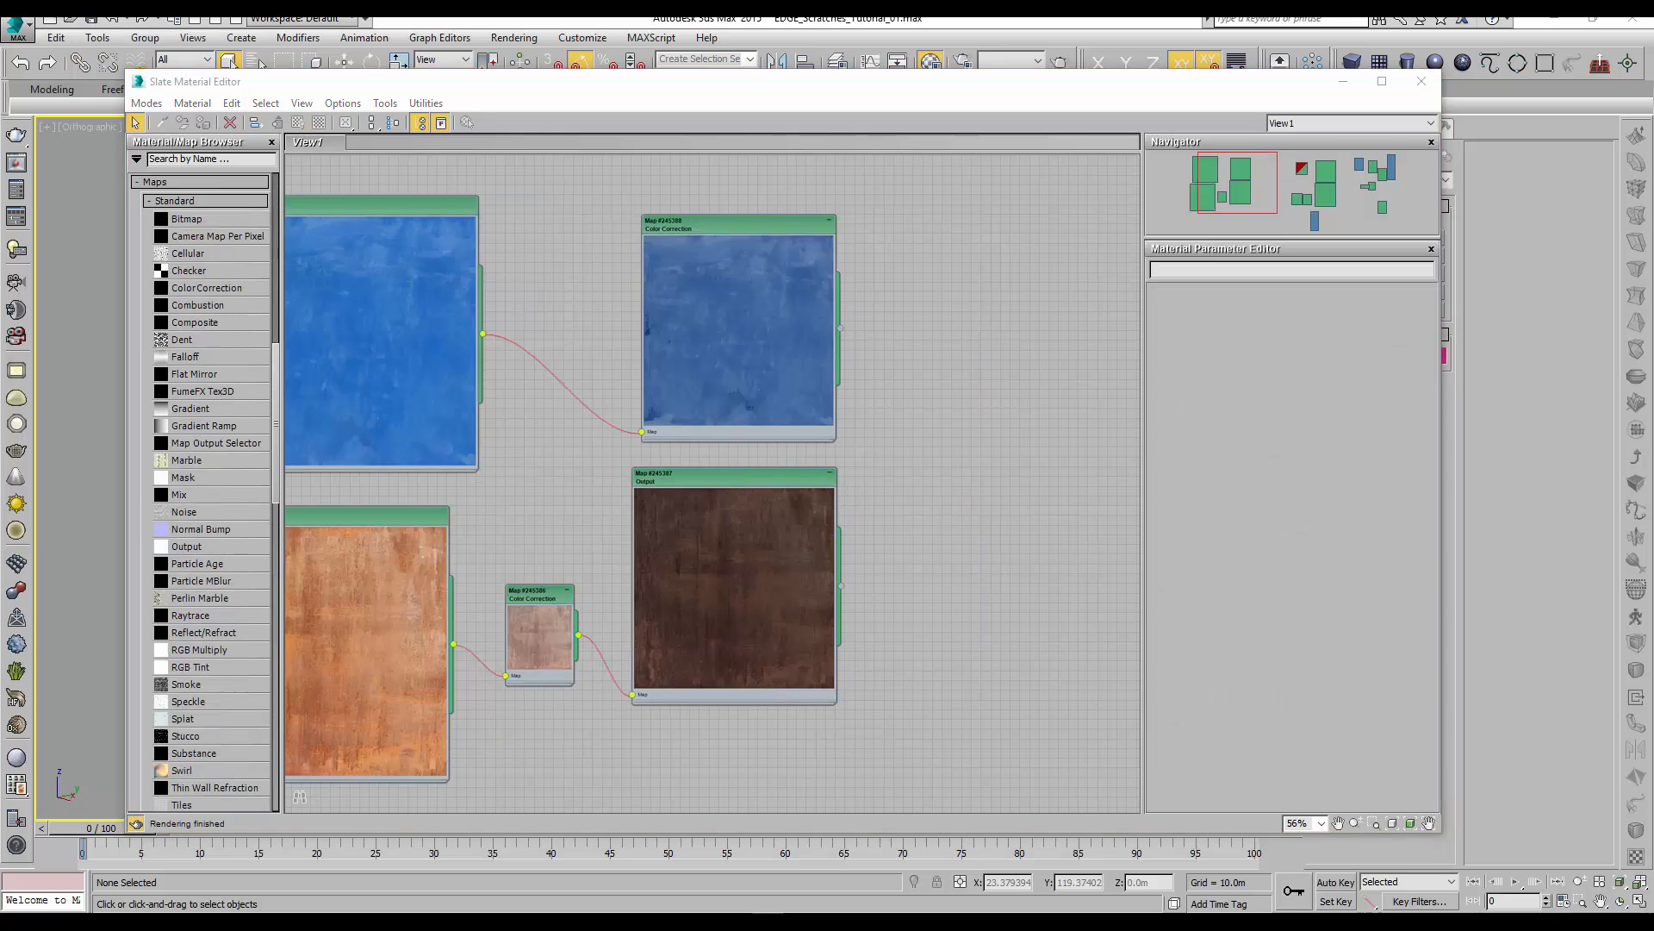
{"action": "left_click", "coordinate": [197, 495]}
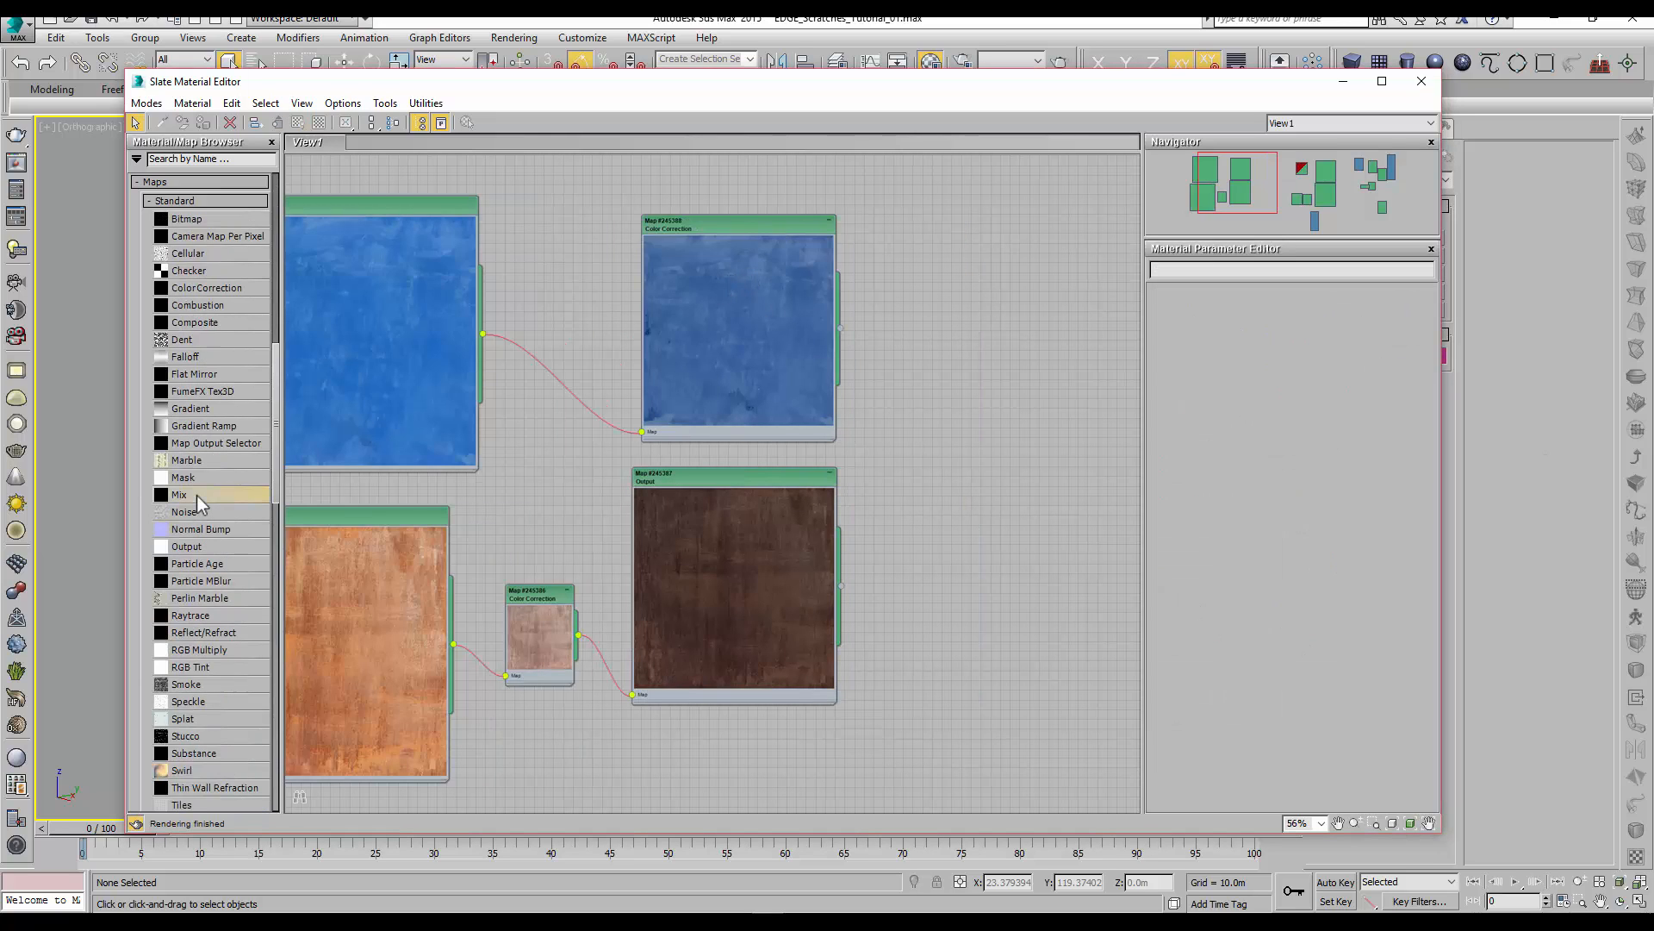
{"action": "left_click_drag", "start_coordinate": [989, 416], "coordinate": [984, 355]}
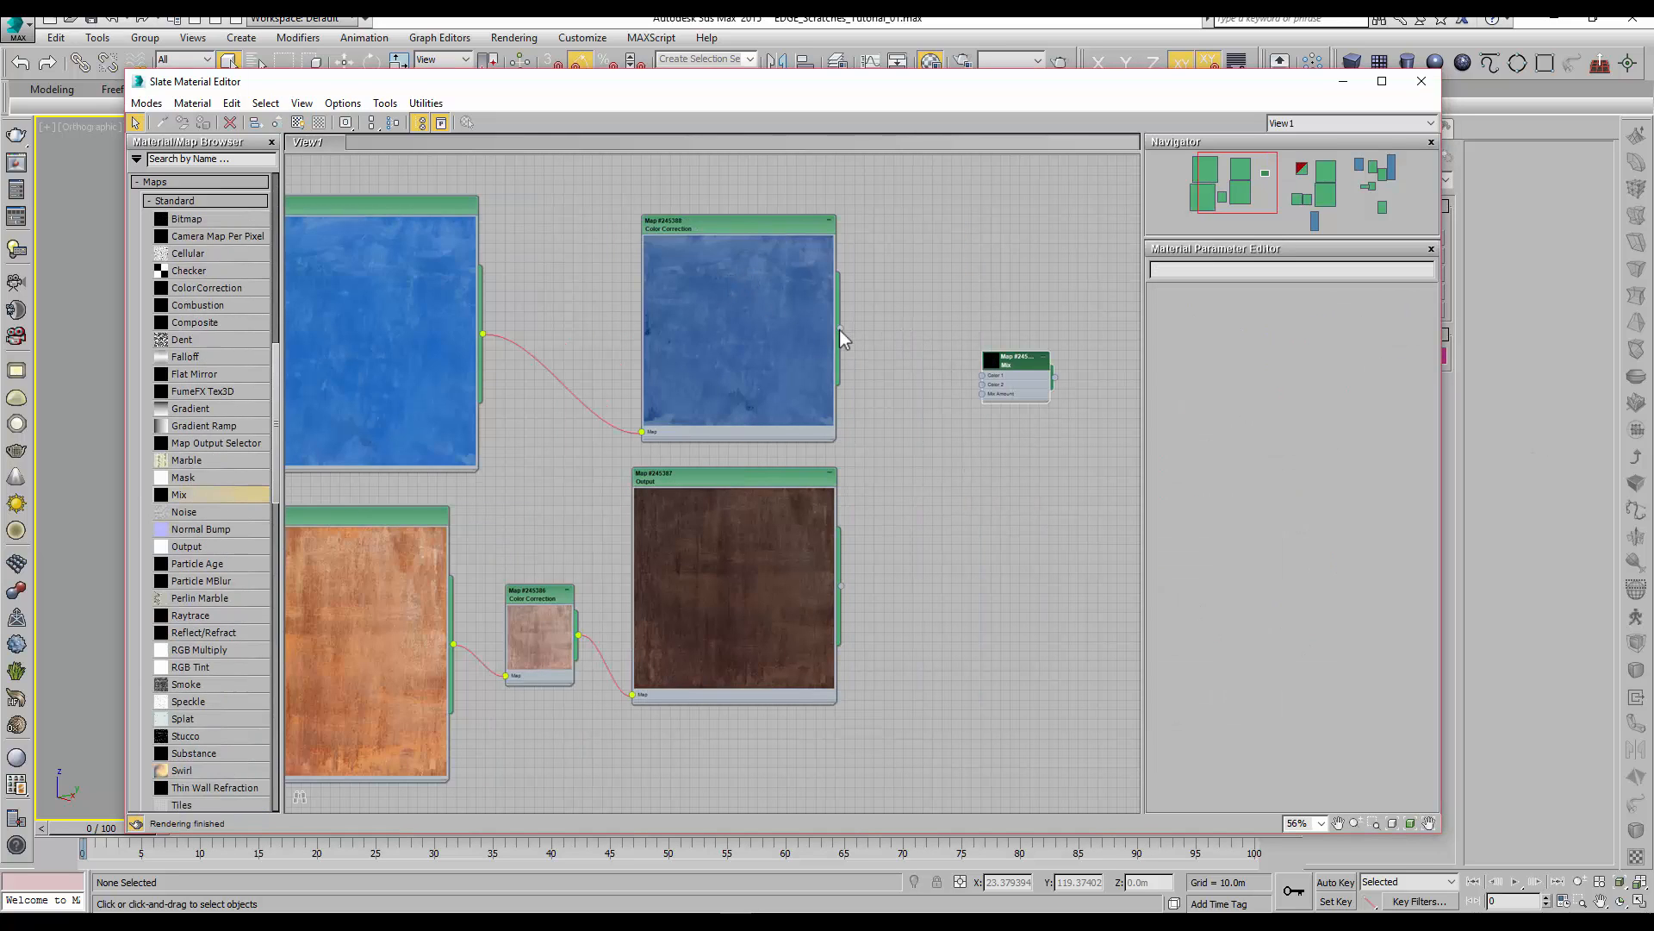
{"action": "left_click_drag", "start_coordinate": [840, 329], "coordinate": [983, 376]}
{"action": "left_click_drag", "start_coordinate": [841, 585], "coordinate": [987, 396]}
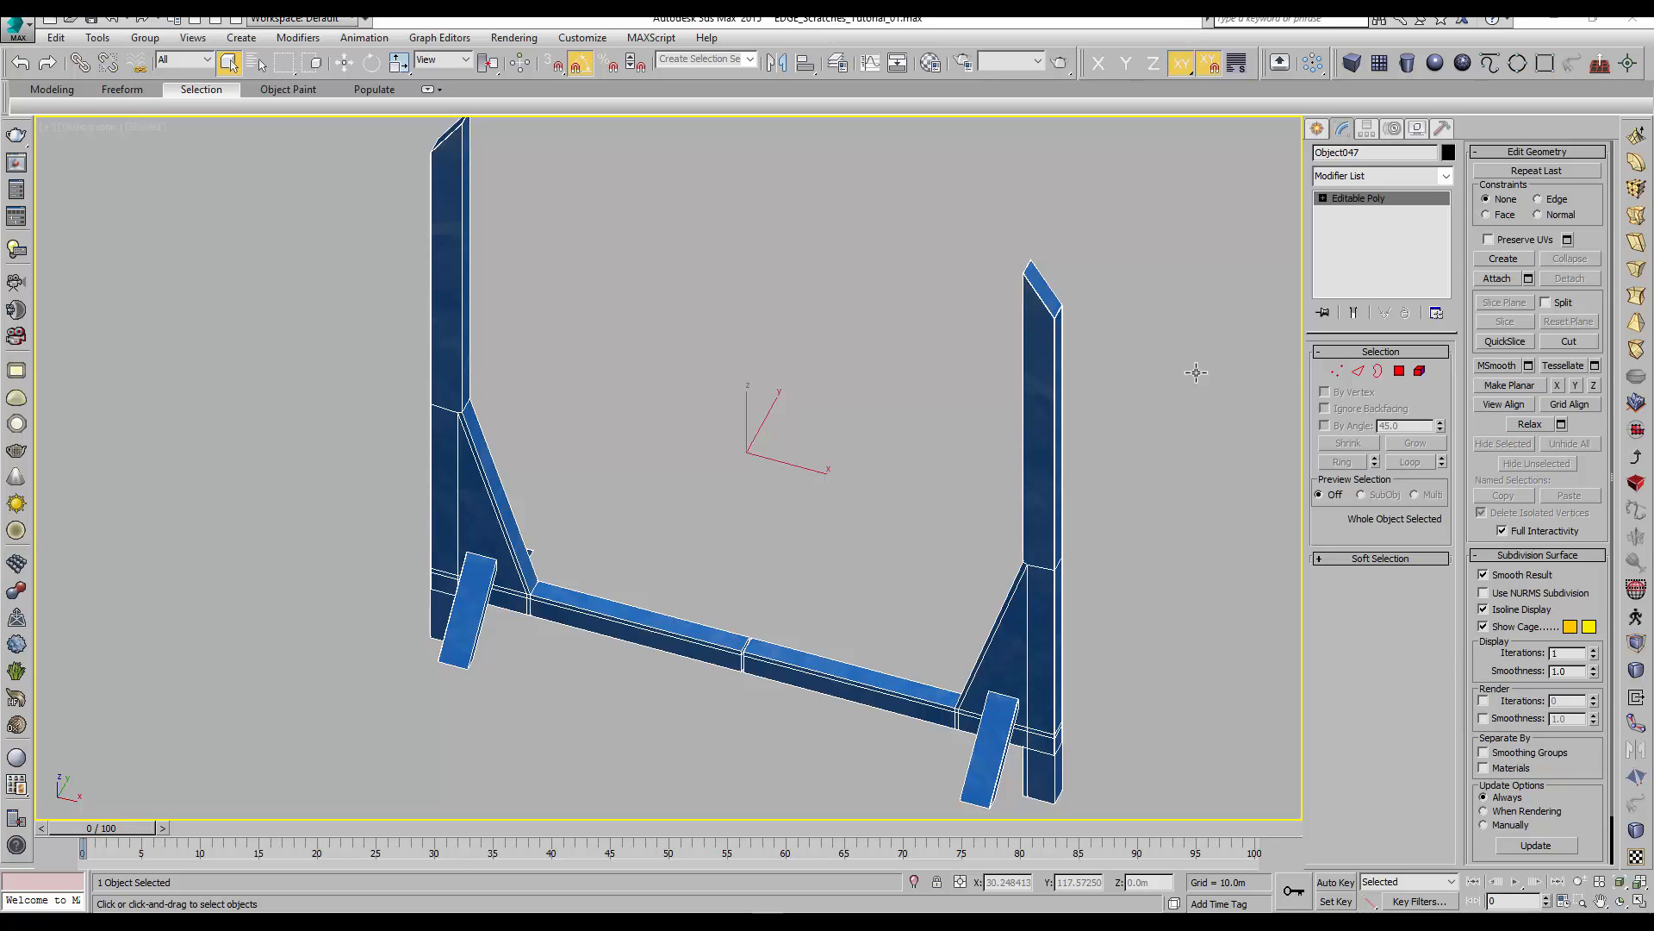
Enable Vertex Channel Display in the connector frame's object properties, using Vertex Color, and close the material editor
{"action": "left_click", "coordinate": [1336, 370]}
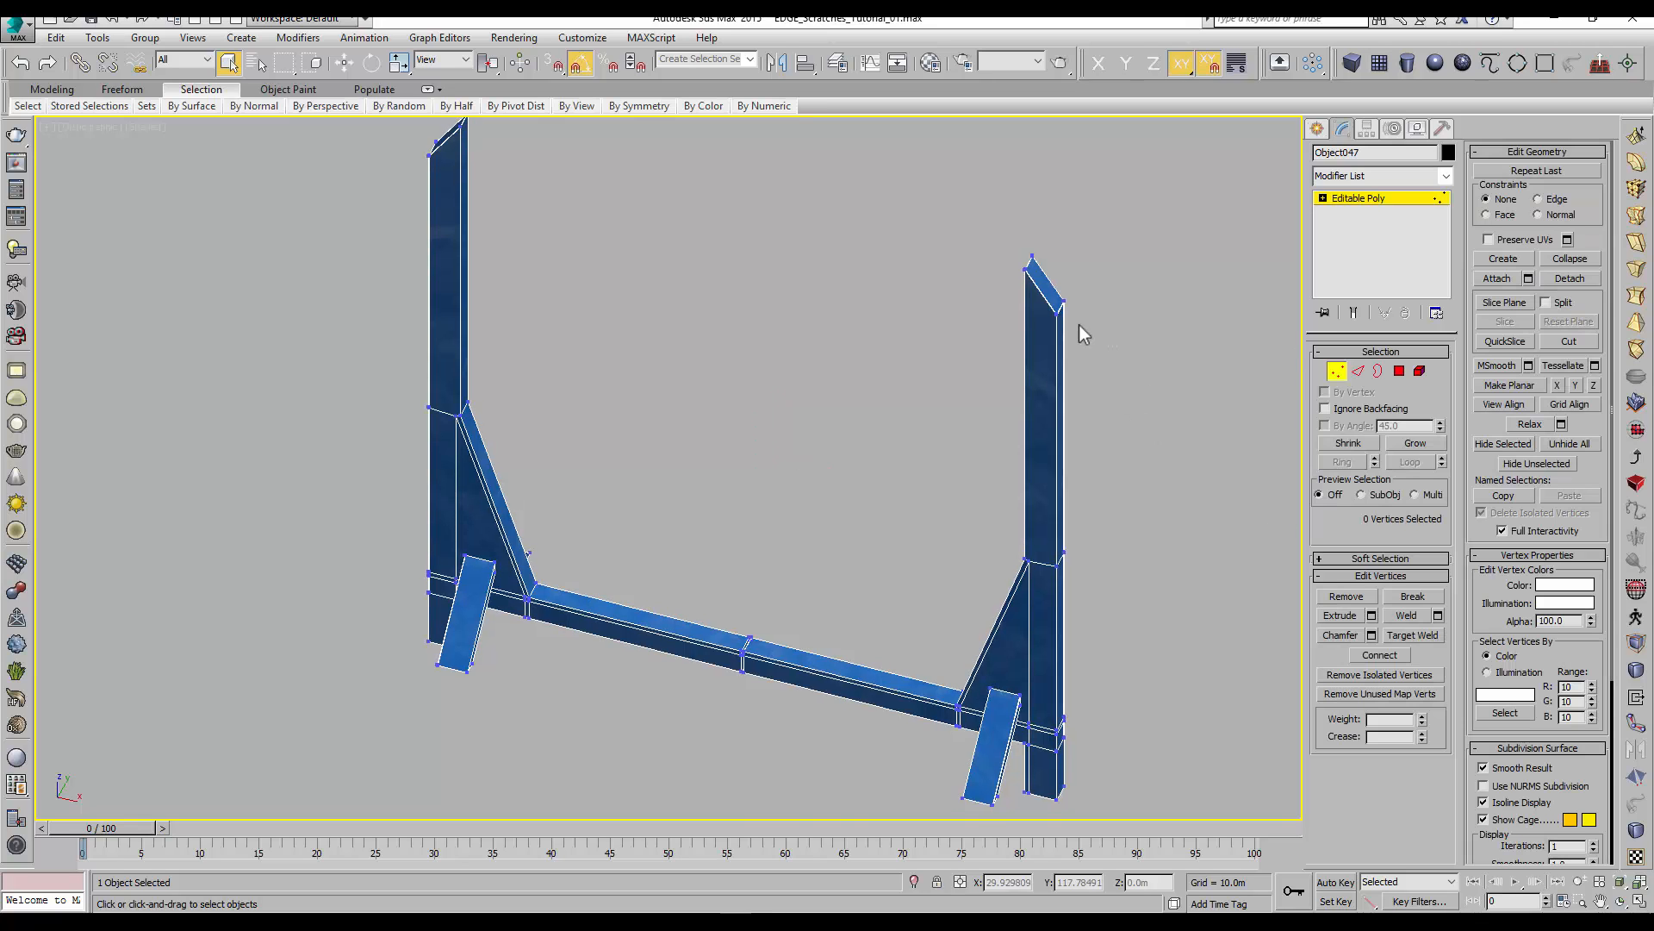
{"action": "scroll", "coordinate": [1086, 332], "scroll_direction": "up", "scroll_amount": 8}
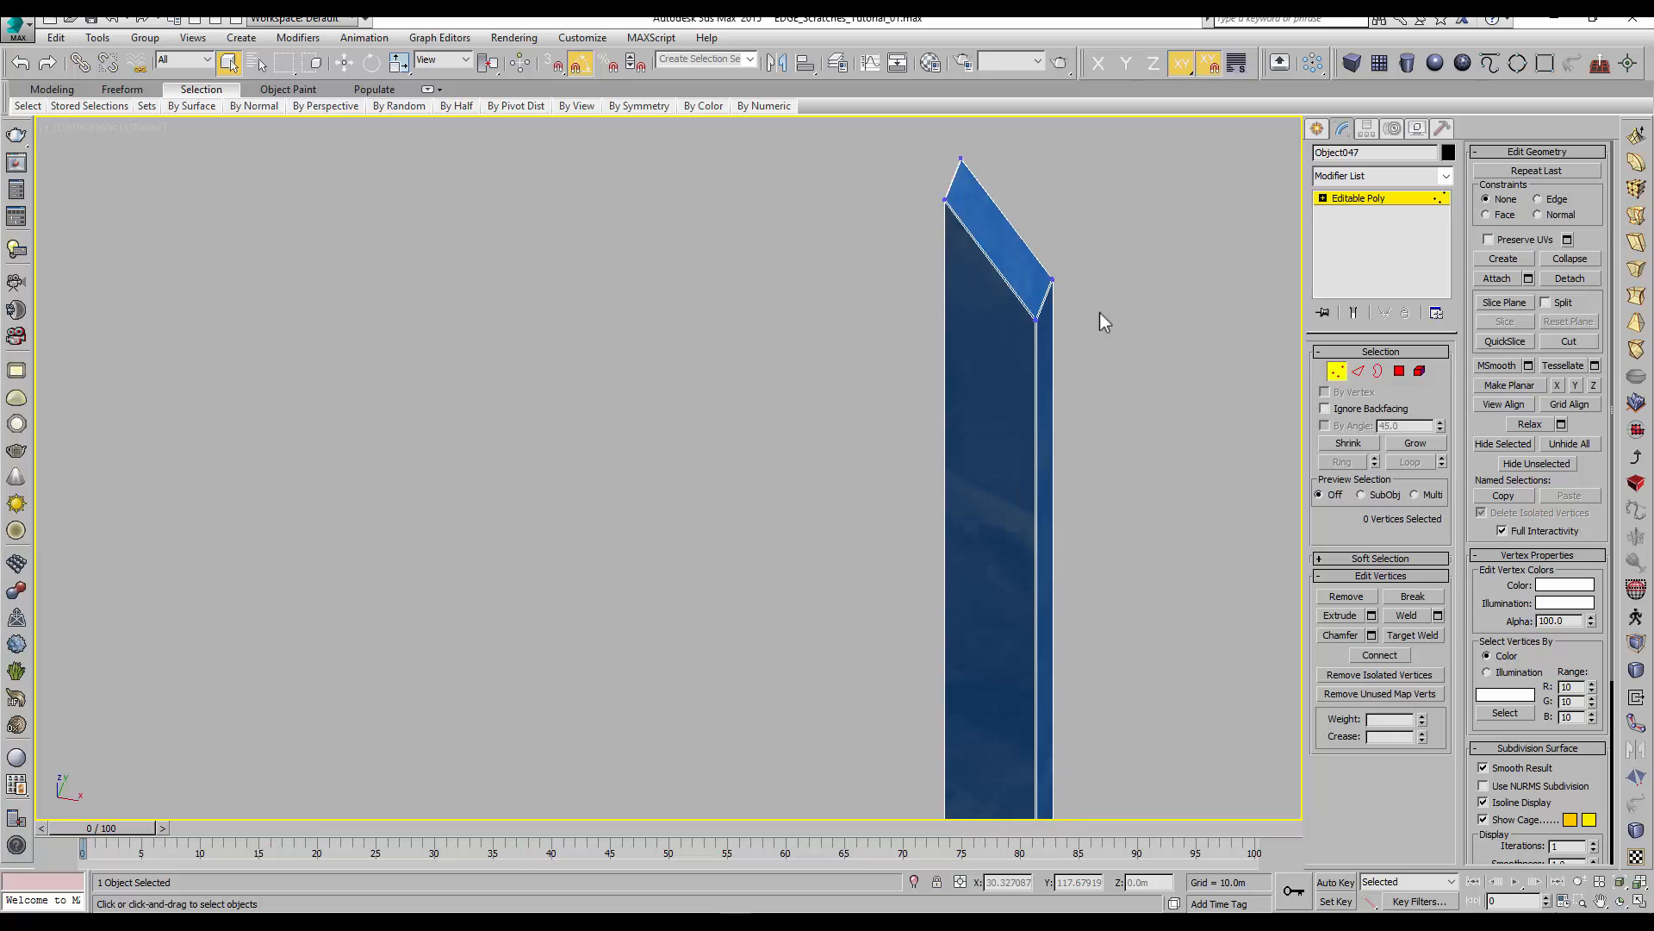
{"action": "scroll", "coordinate": [1108, 343], "scroll_direction": "up", "scroll_amount": 3}
{"action": "middle_click_drag", "start_coordinate": [1108, 343], "coordinate": [1105, 475]}
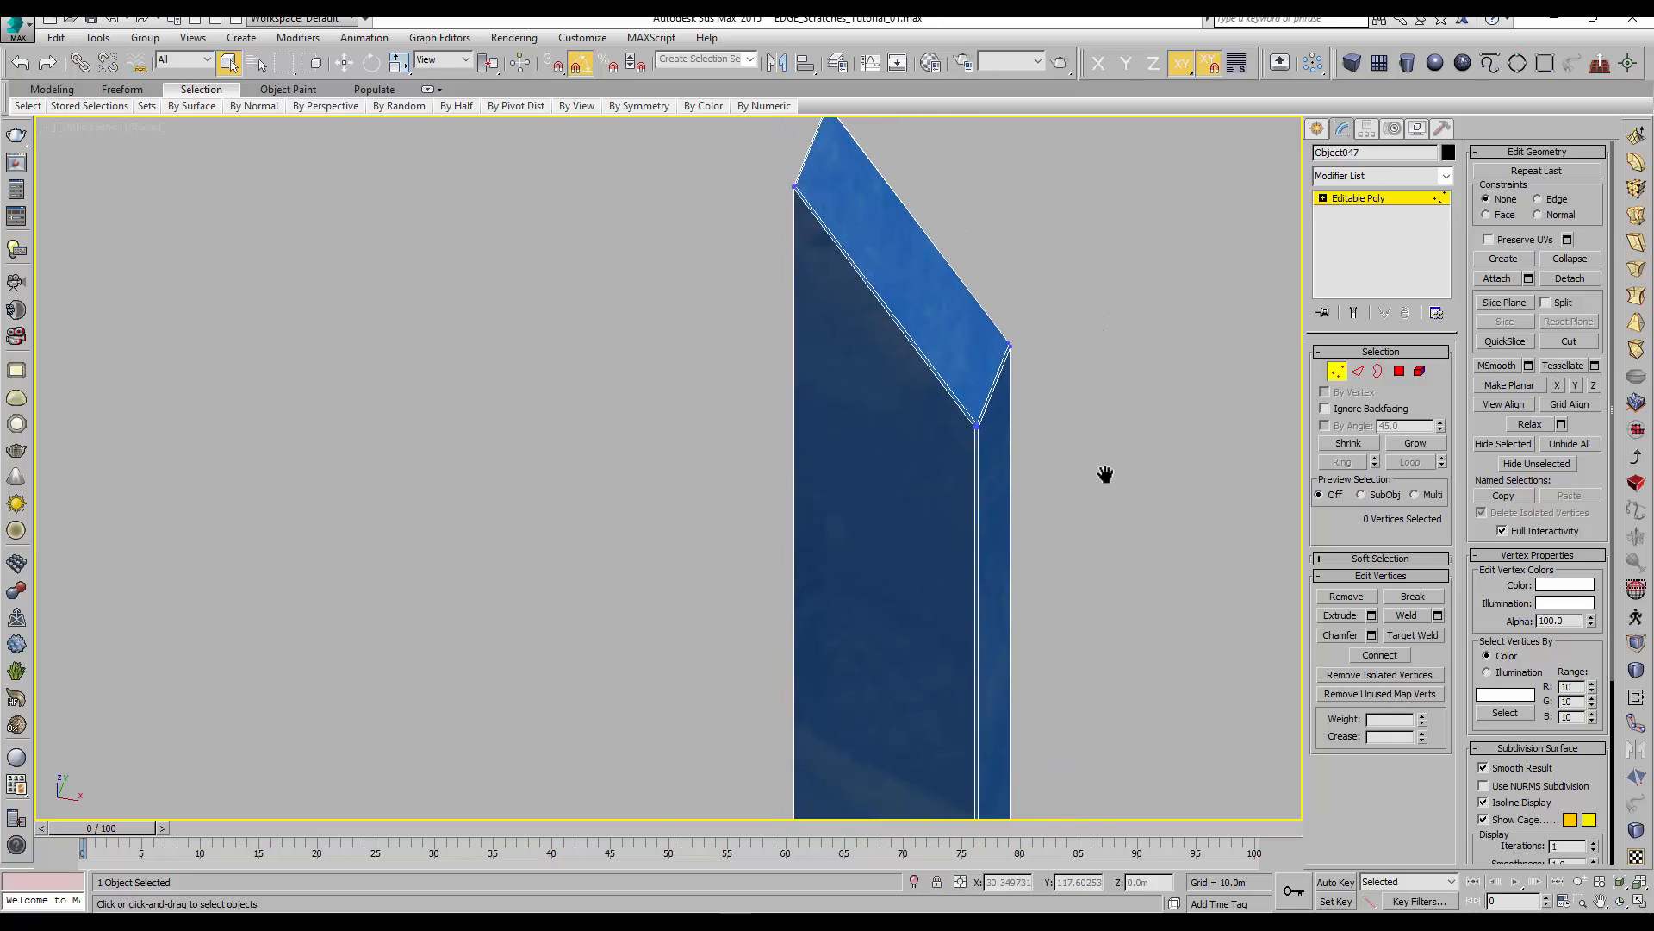
{"action": "scroll", "coordinate": [1112, 431], "scroll_direction": "down", "scroll_amount": 10}
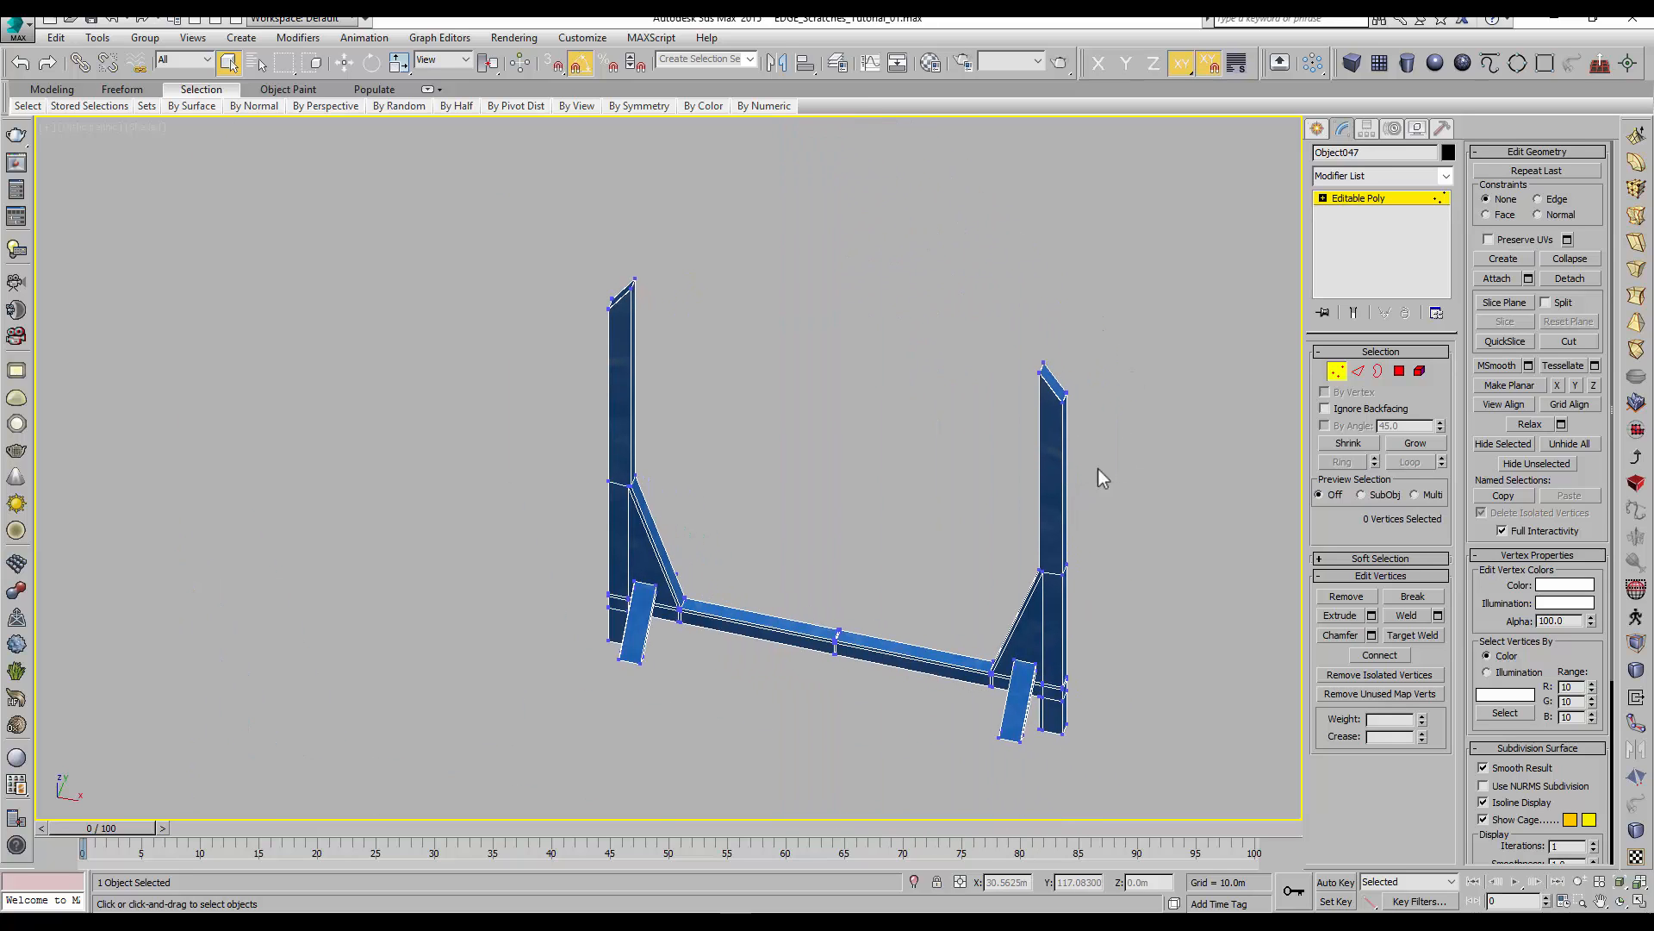
{"action": "right_click", "coordinate": [1069, 459]}
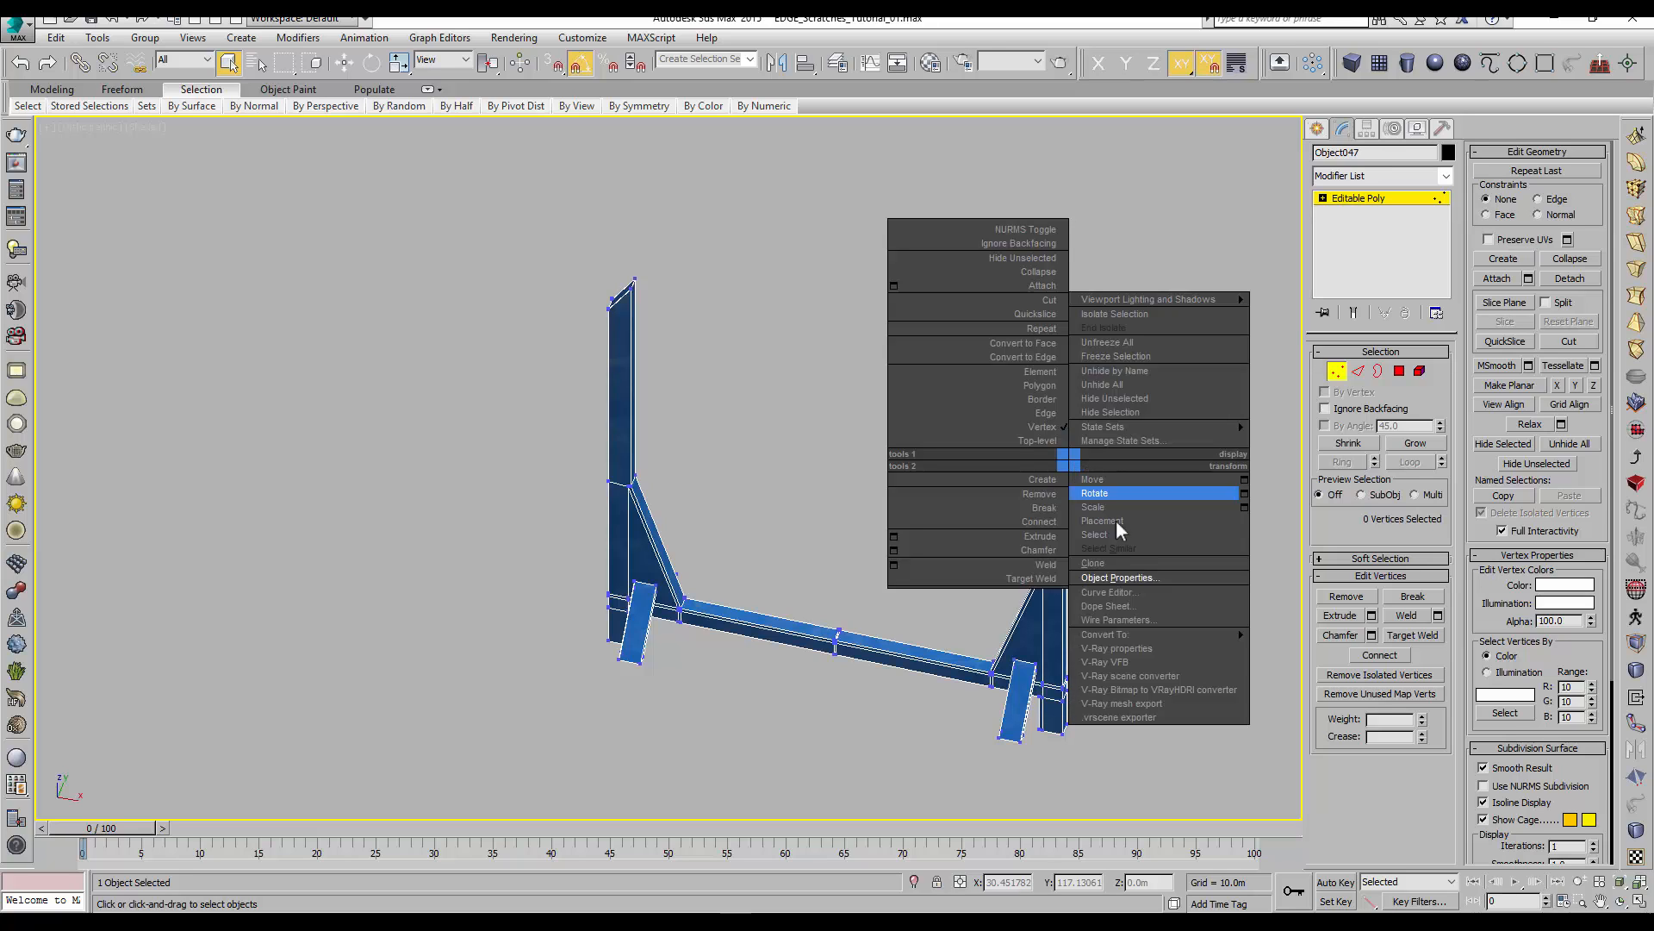
{"action": "left_click", "coordinate": [1117, 578]}
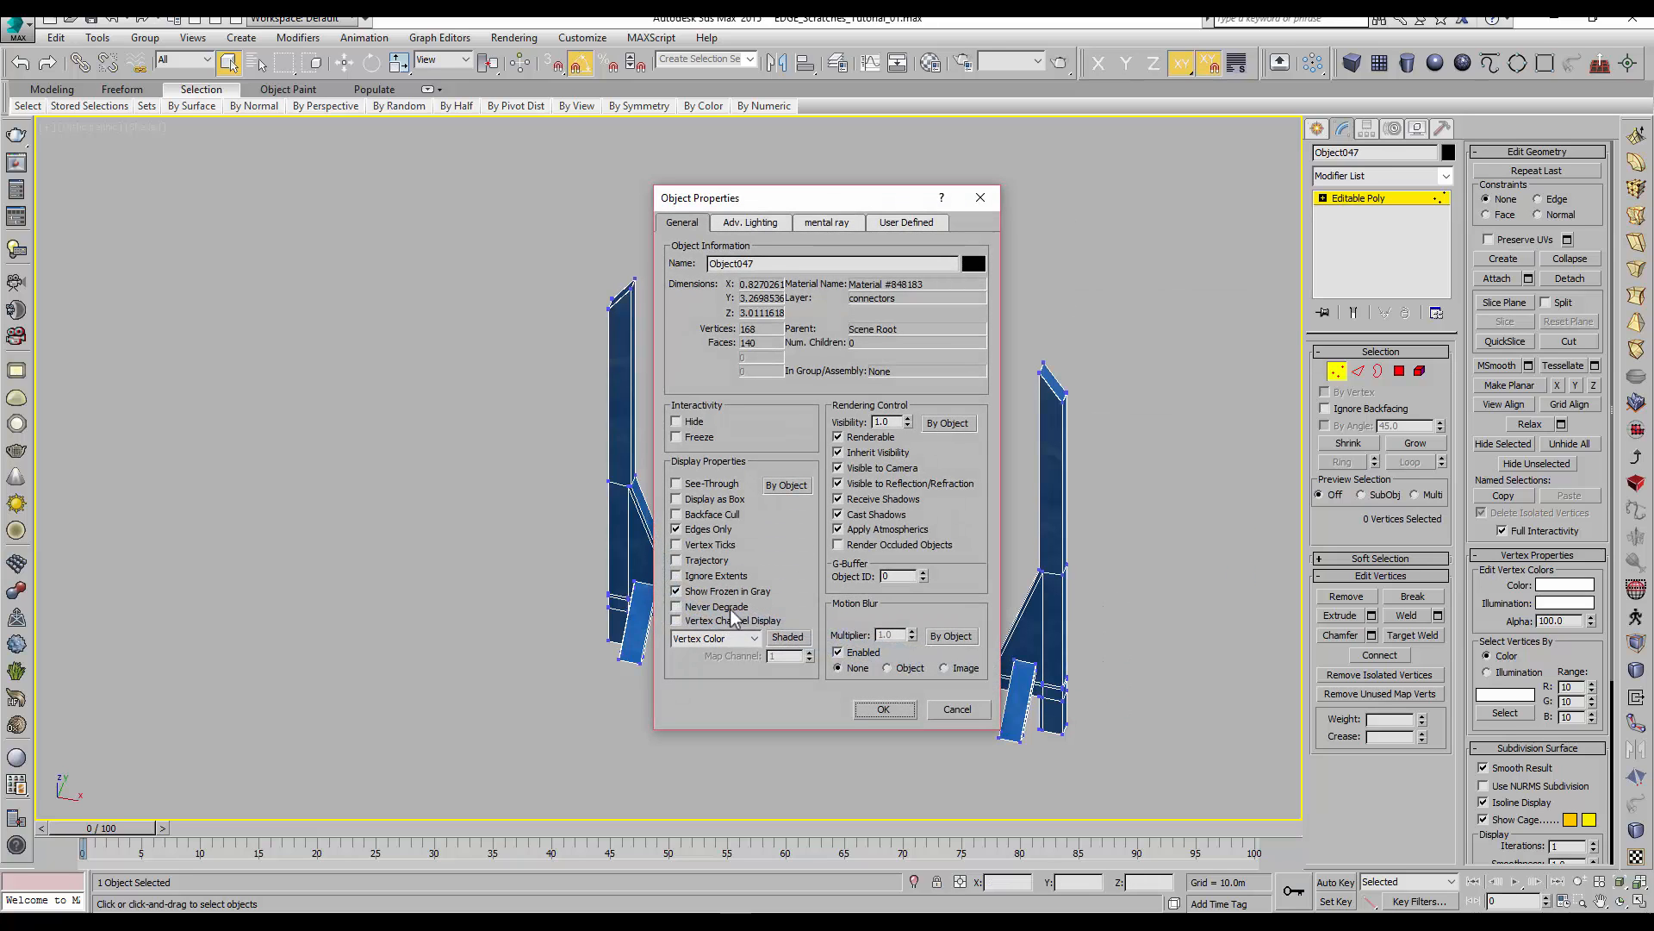
{"action": "left_click", "coordinate": [677, 620]}
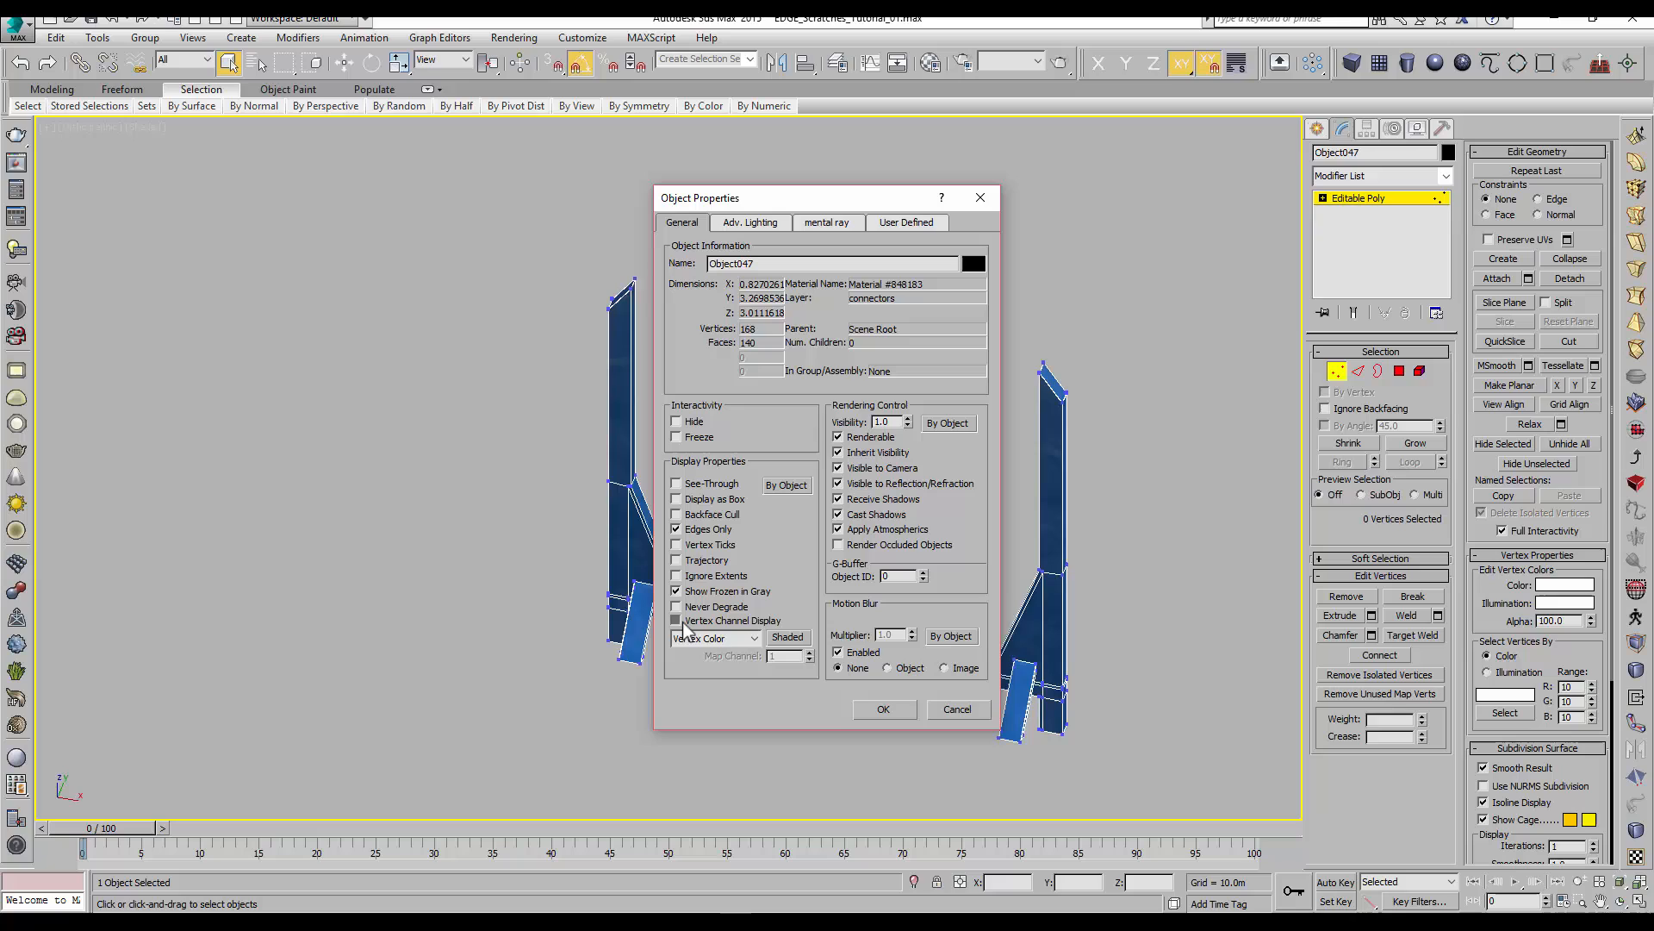
{"action": "left_click", "coordinate": [888, 711]}
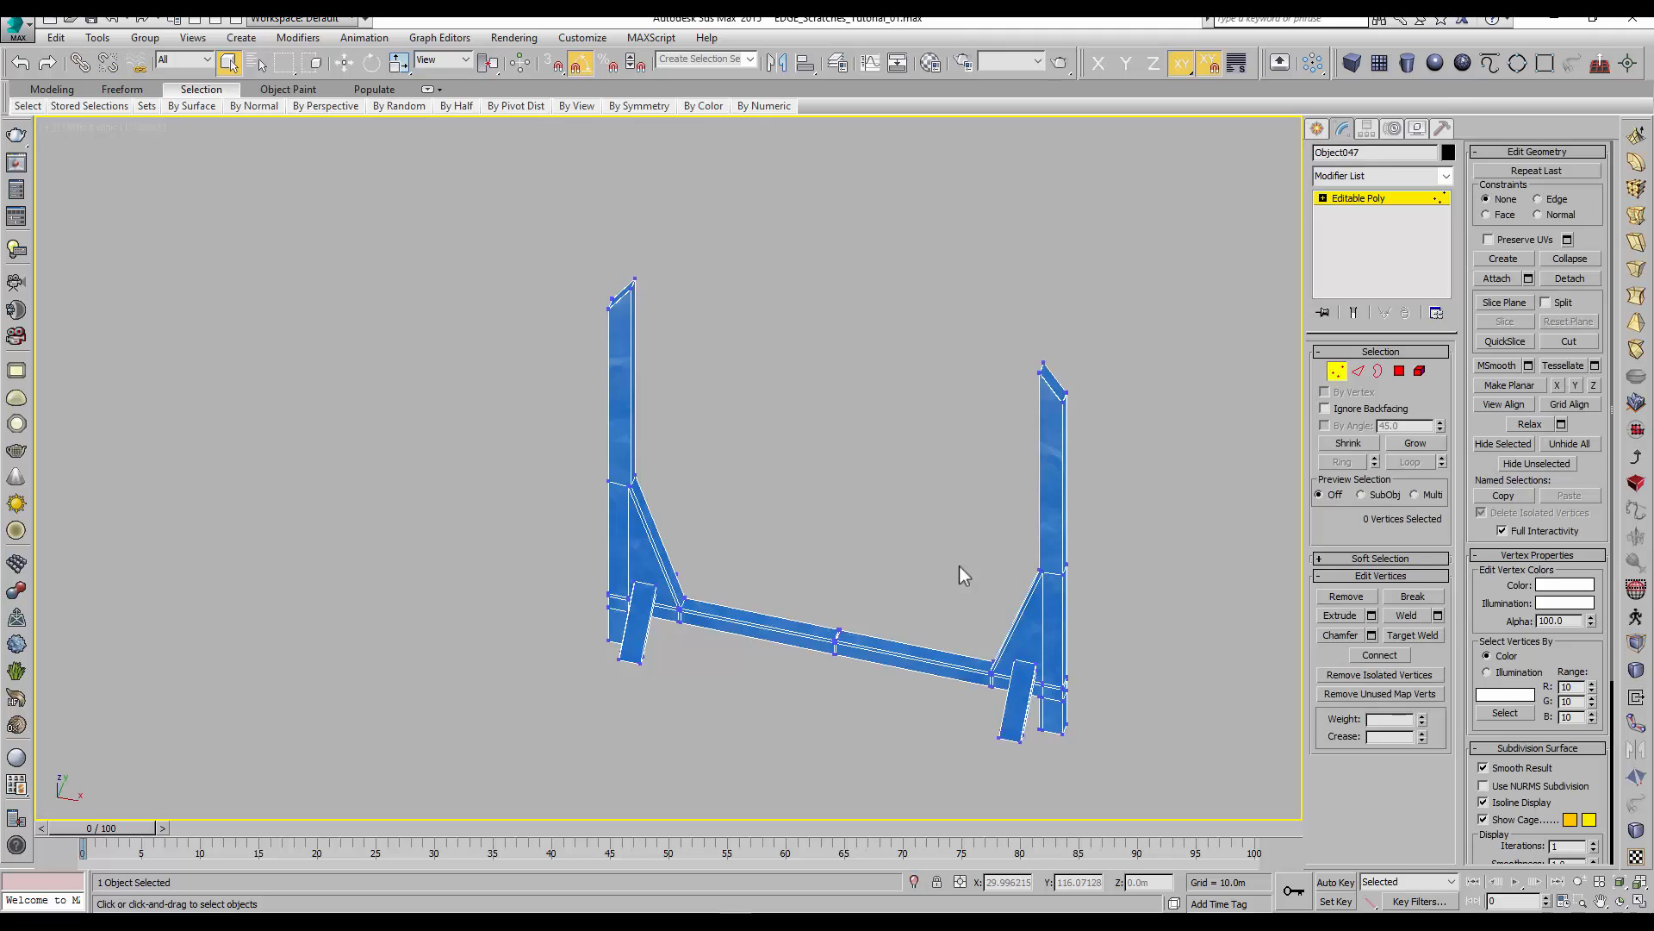
{"action": "key", "text": "m"}
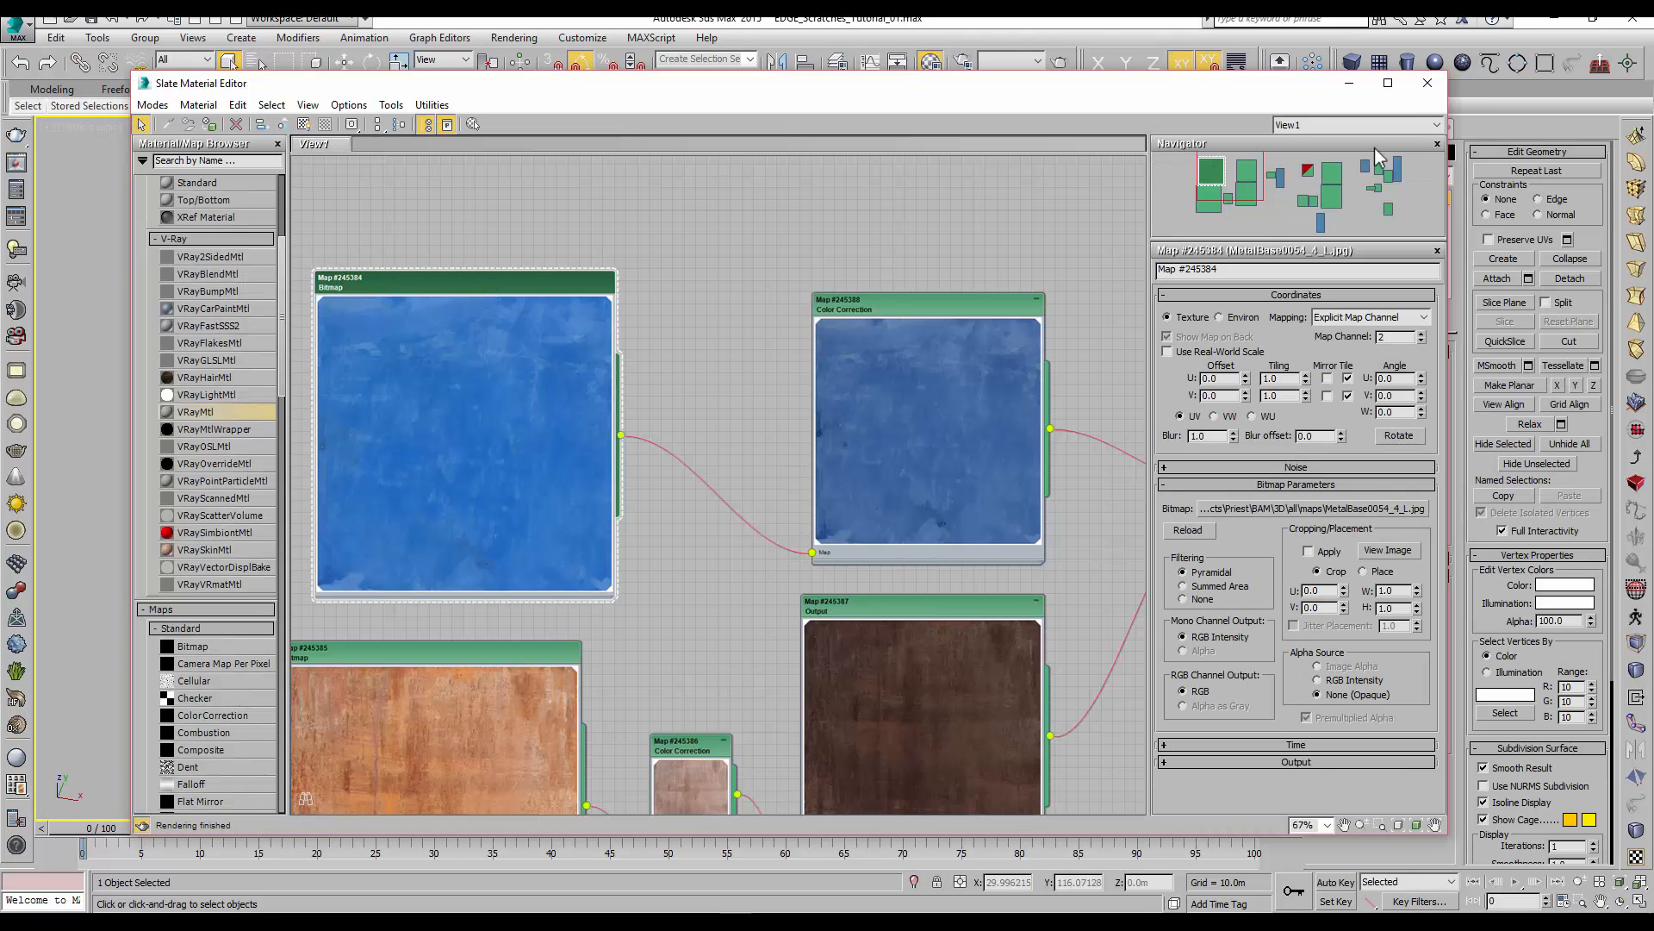
{"action": "left_click", "coordinate": [1429, 89]}
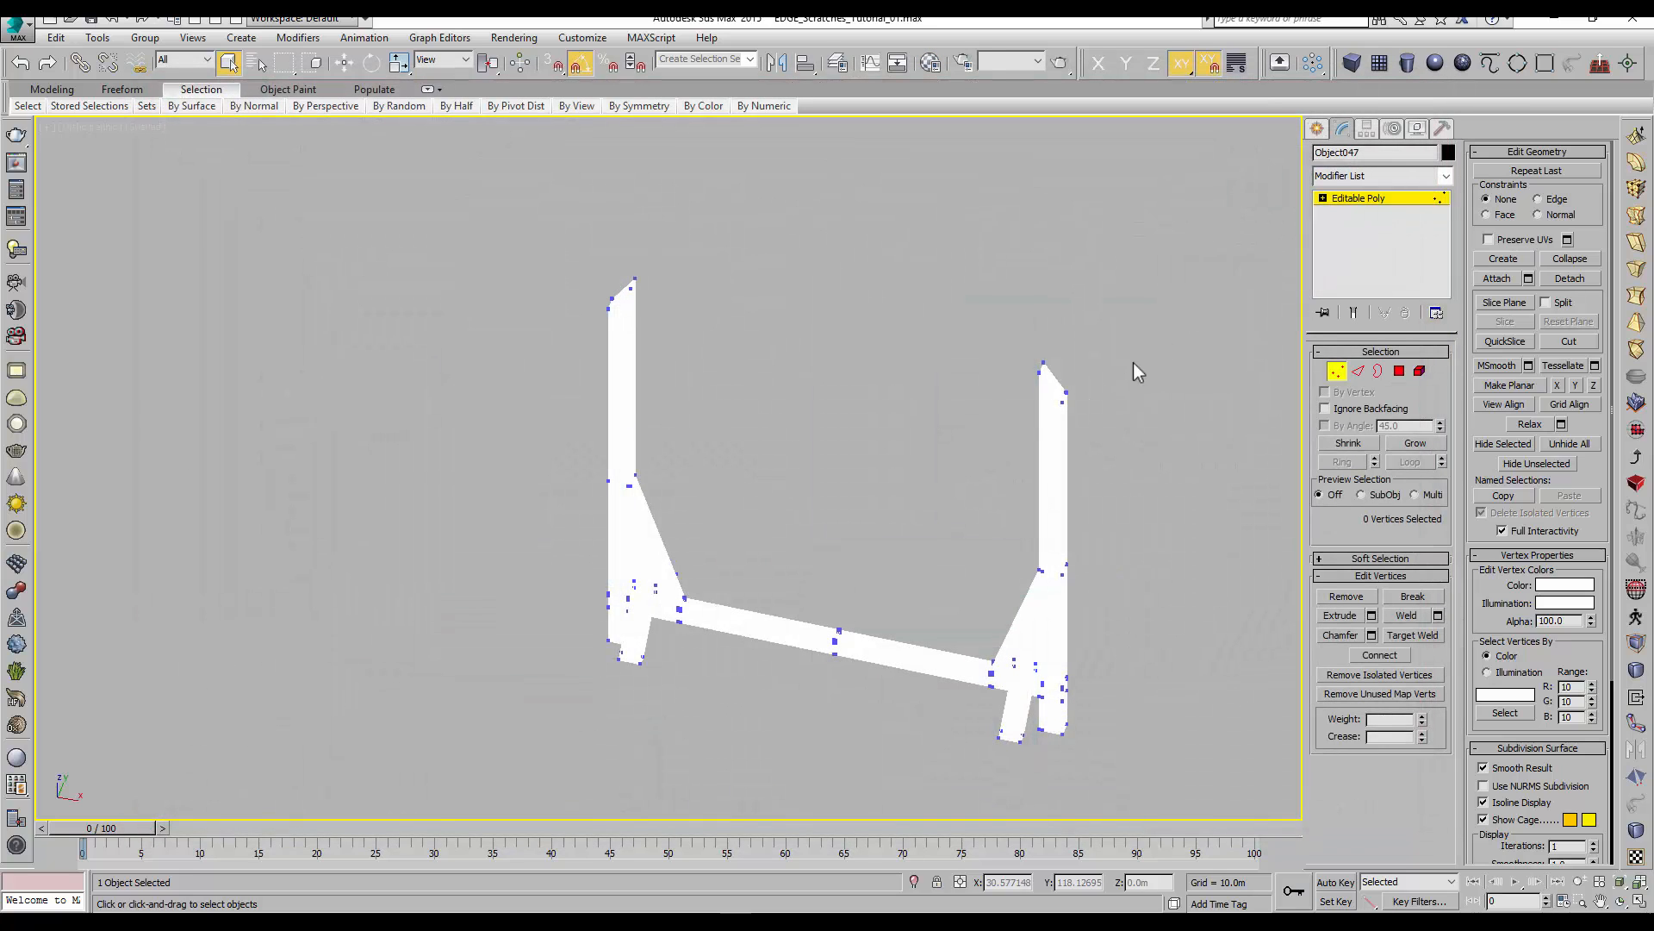
Select all vertices of the frame and set their vertex color to black (value 0)
{"action": "middle_click_drag", "start_coordinate": [1134, 364], "coordinate": [1008, 313]}
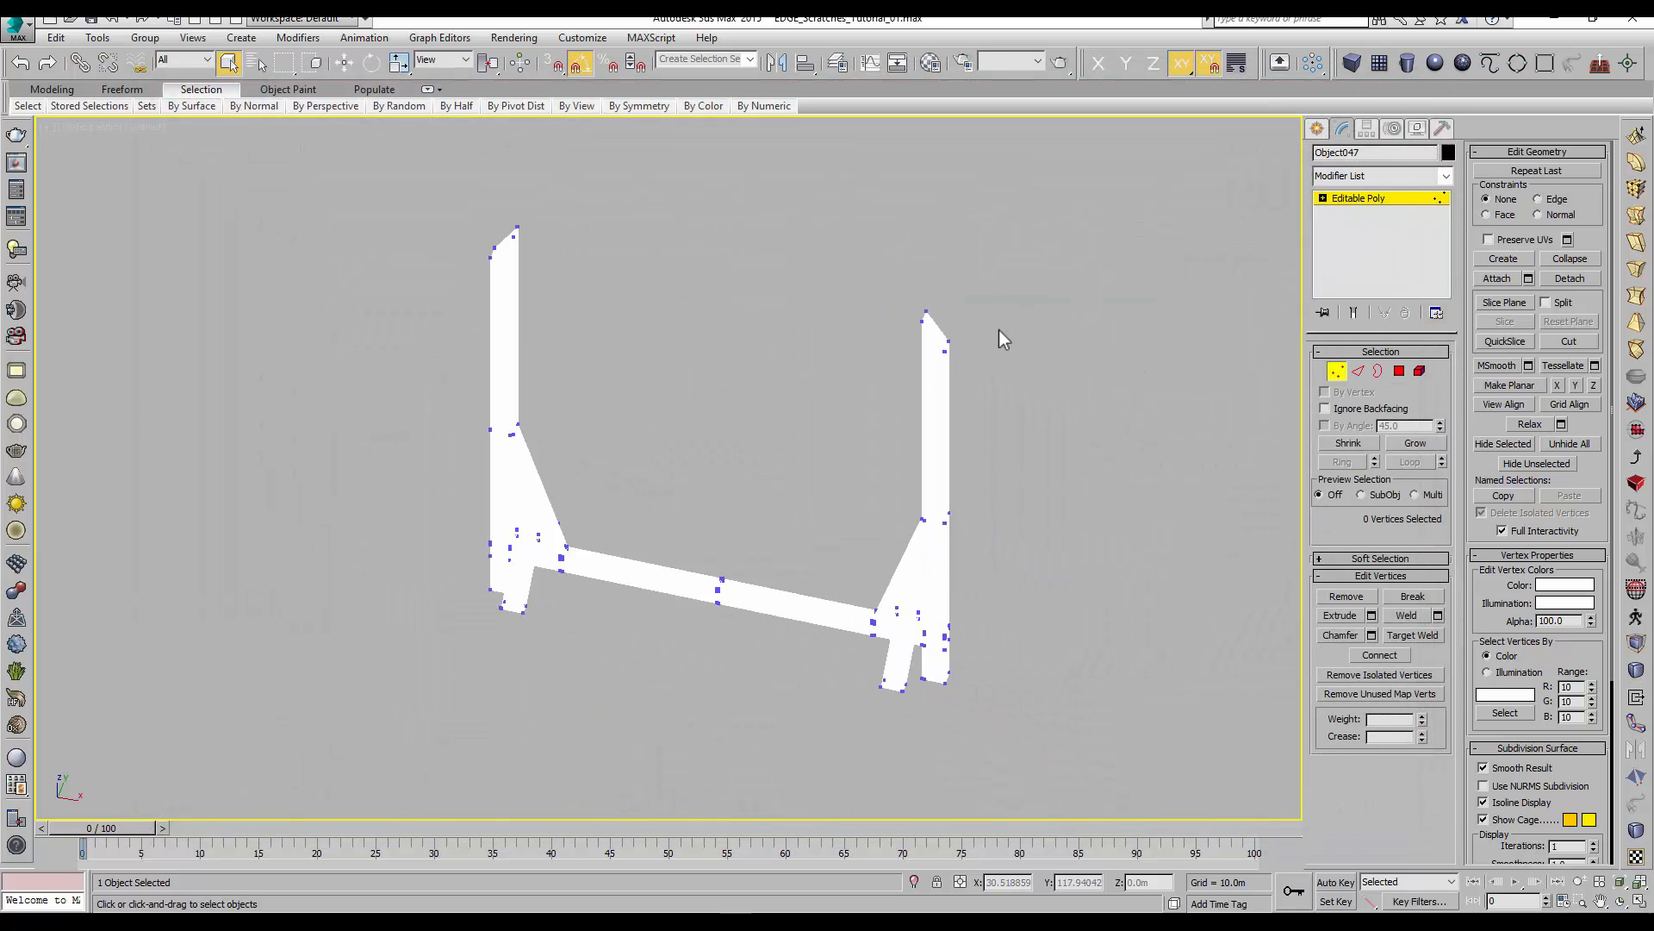
{"action": "left_click_drag", "start_coordinate": [343, 188], "coordinate": [1165, 742]}
{"action": "left_click", "coordinate": [1564, 584]}
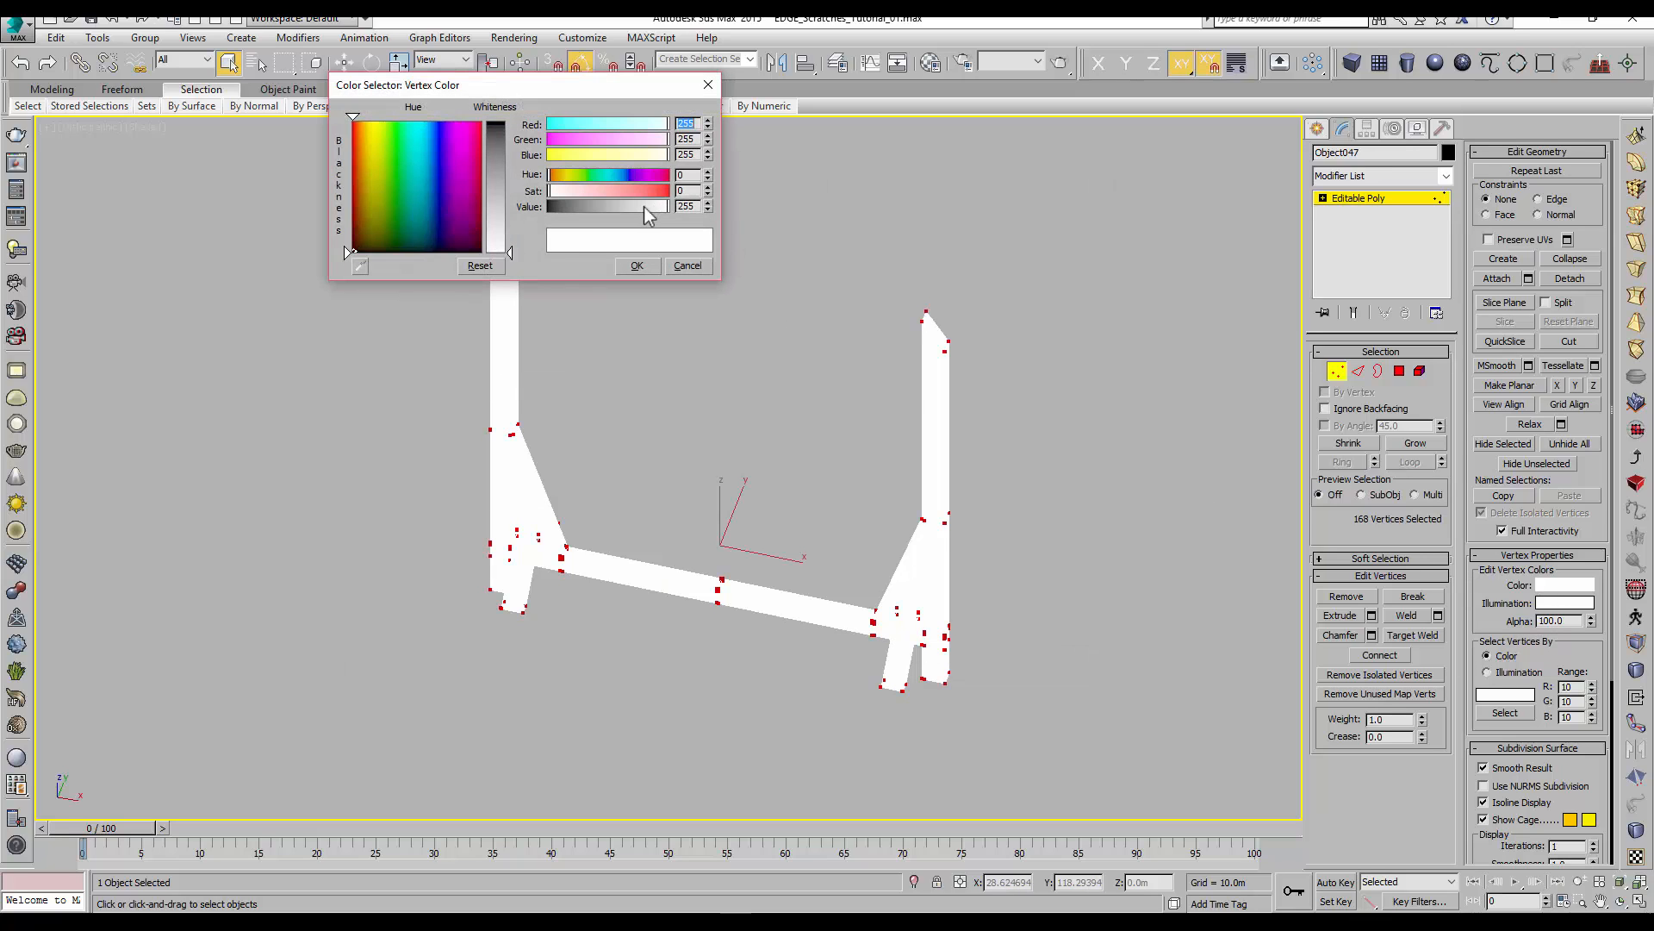
{"action": "left_click_drag", "start_coordinate": [650, 210], "coordinate": [548, 207]}
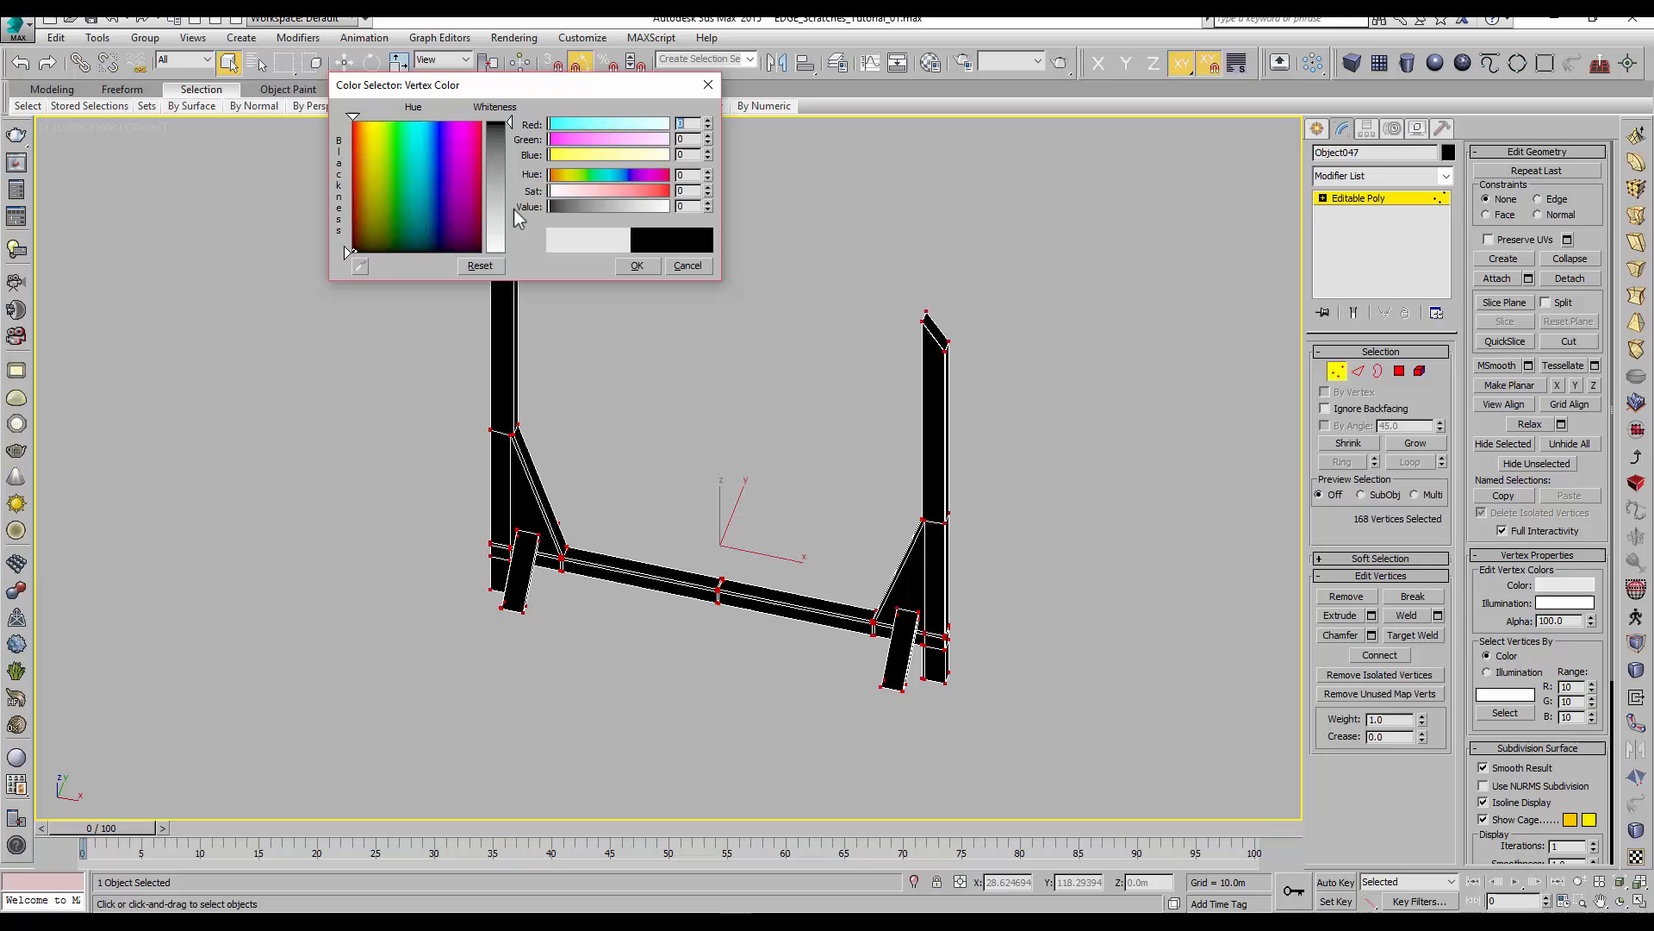
{"action": "left_click", "coordinate": [637, 266]}
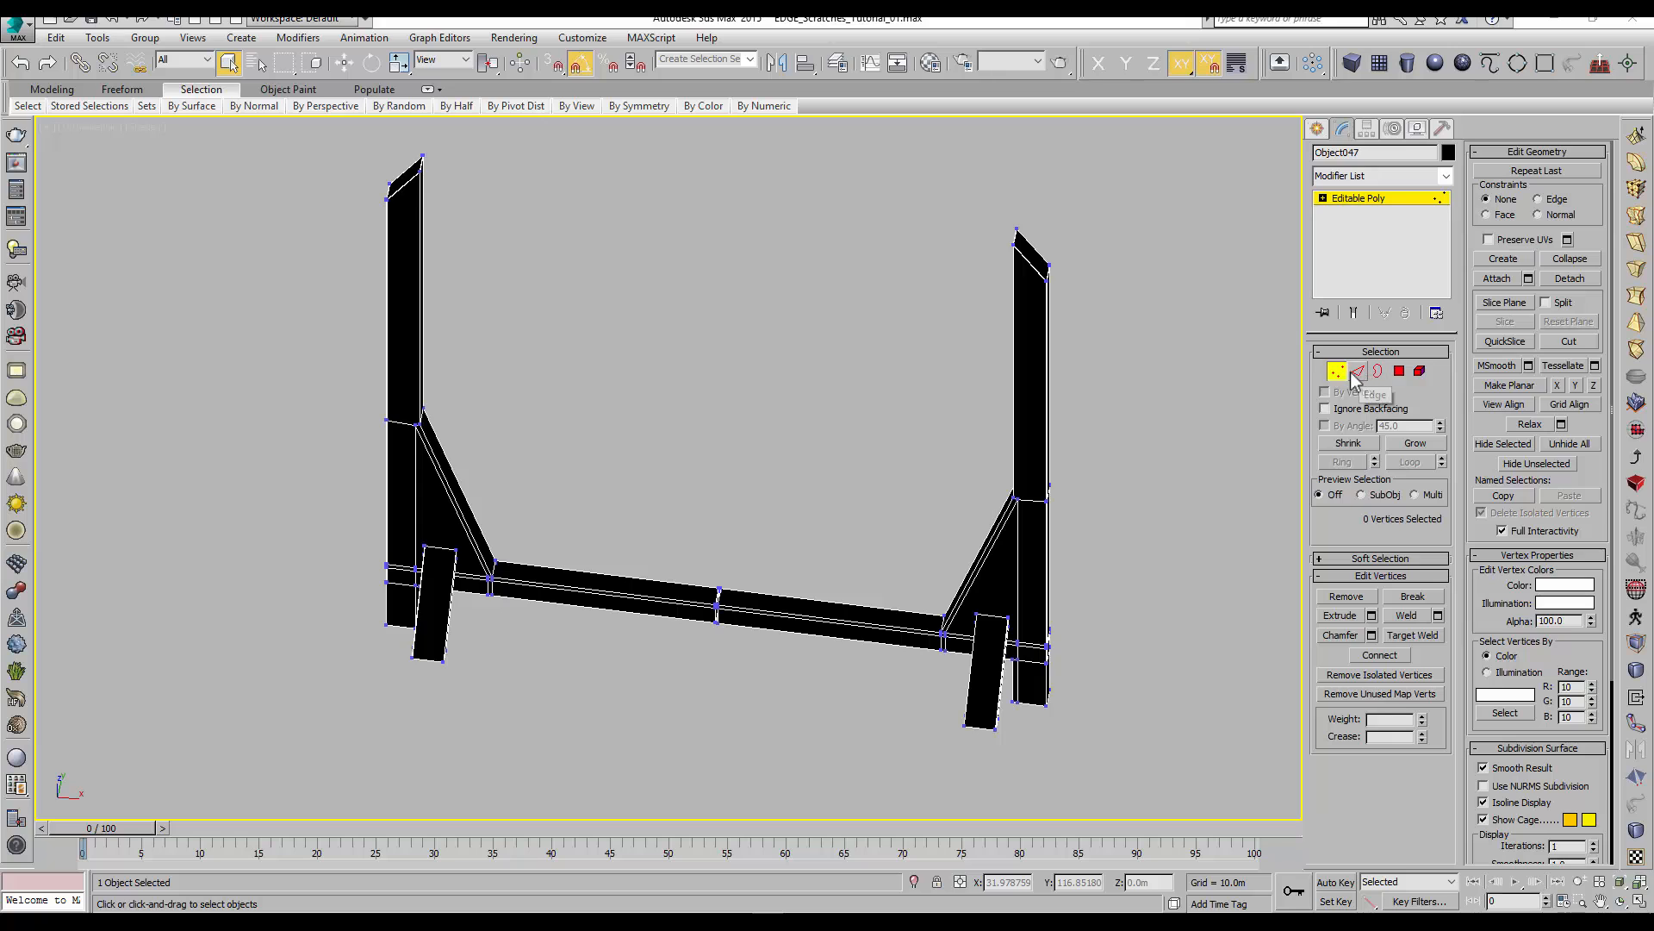
Connect the crosswise edges of the front upright with 2 segments and a pinch of 59
{"action": "left_click", "coordinate": [1355, 373]}
{"action": "scroll", "coordinate": [1083, 414], "scroll_direction": "down", "scroll_amount": 2}
{"action": "scroll", "coordinate": [1071, 466], "scroll_direction": "up", "scroll_amount": 6}
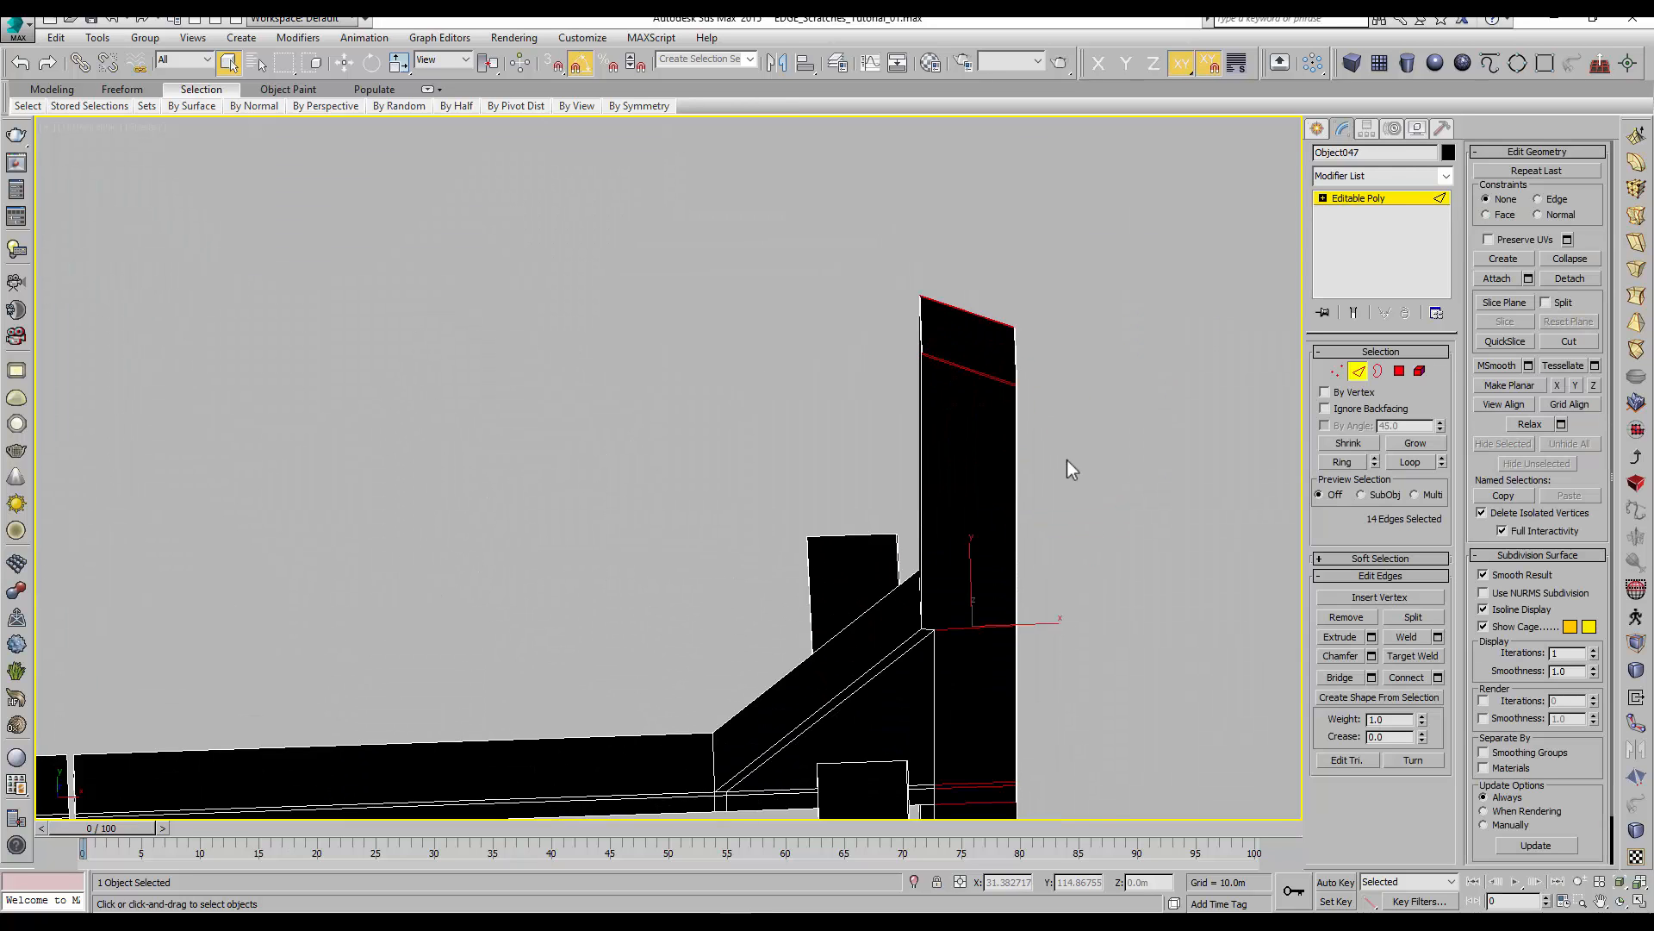
{"action": "left_click", "coordinate": [1437, 678]}
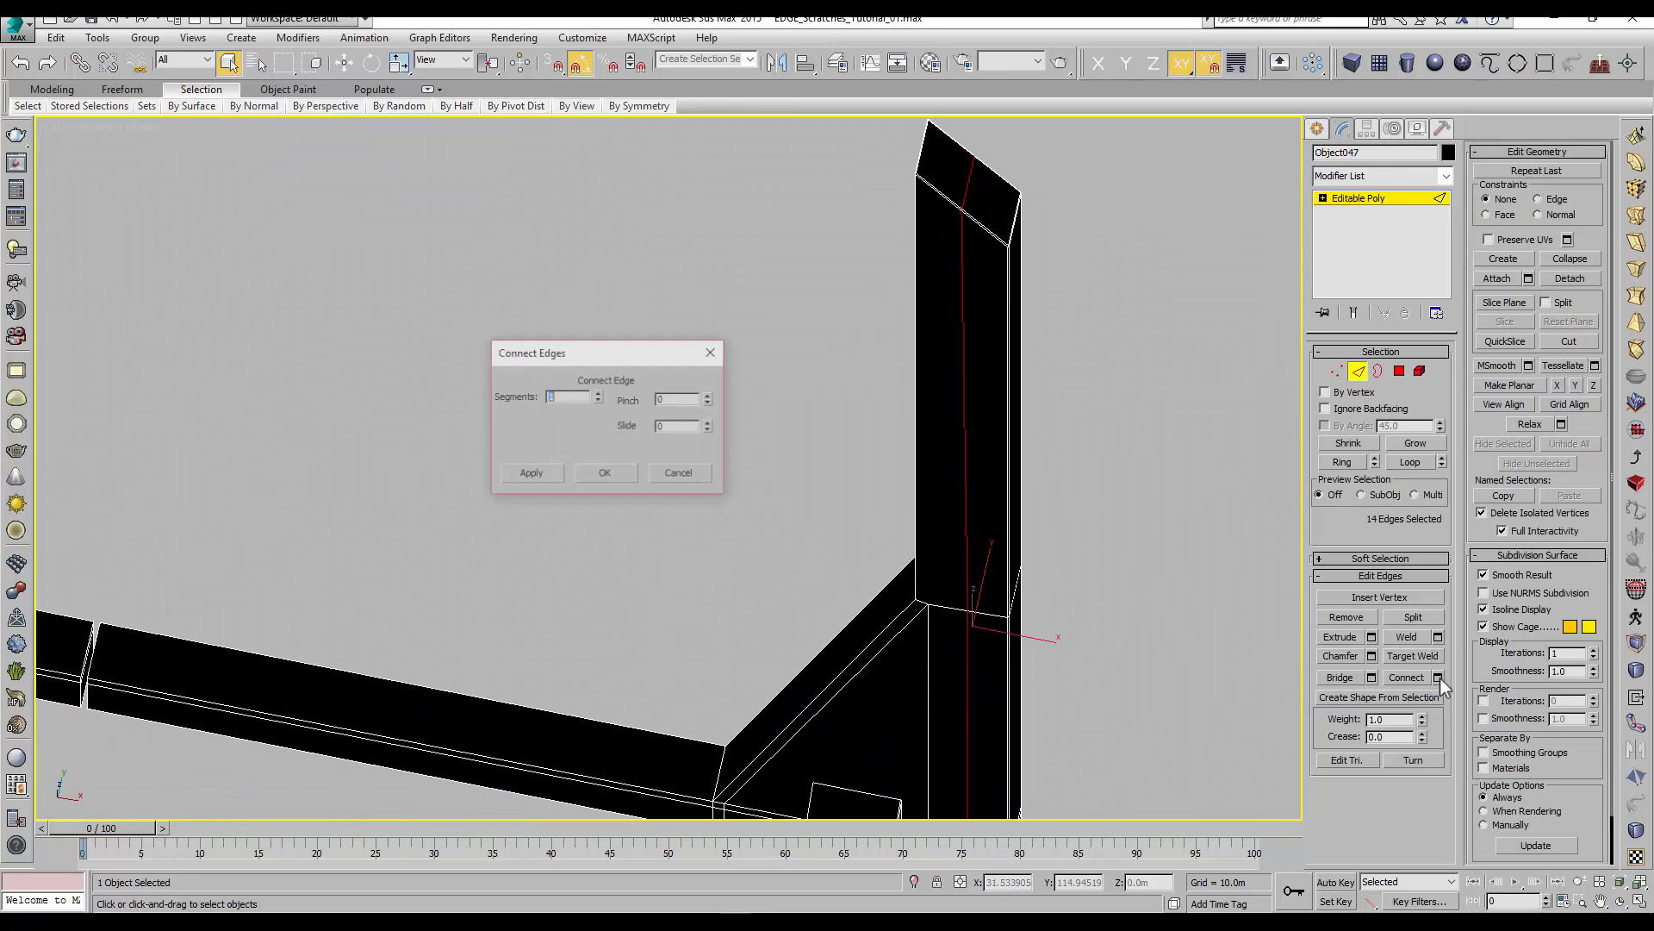
{"action": "middle_click_drag", "start_coordinate": [875, 407], "coordinate": [969, 427], "text": "alt"}
{"action": "left_click", "coordinate": [598, 393]}
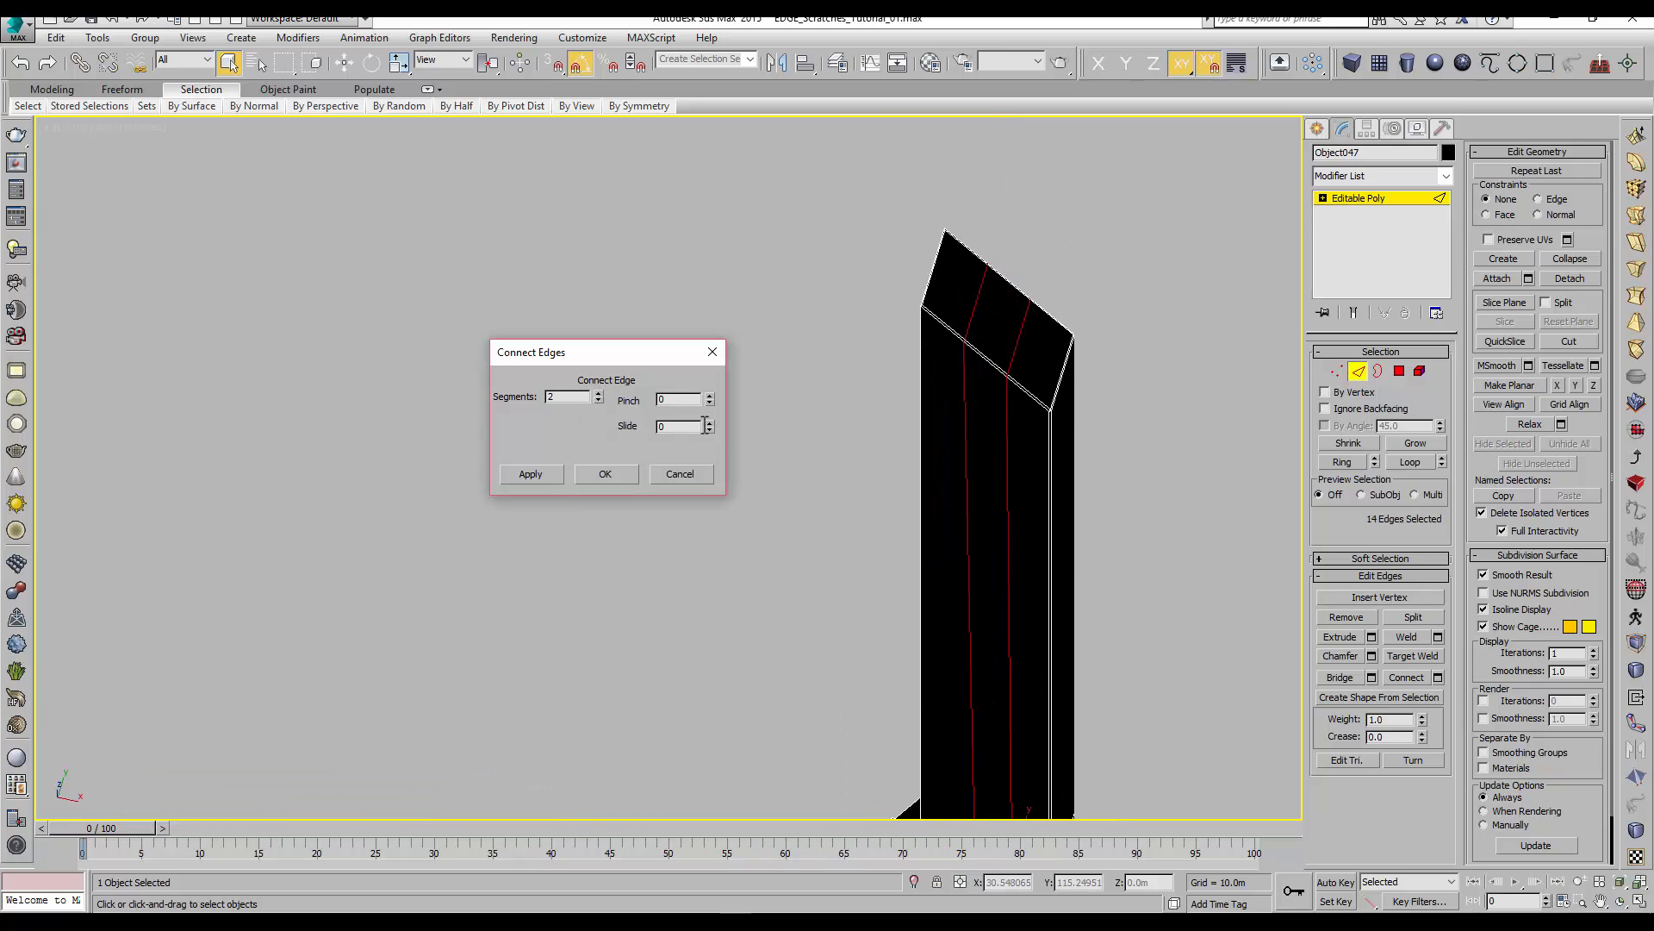
{"action": "left_click_drag", "start_coordinate": [709, 399], "coordinate": [720, 351]}
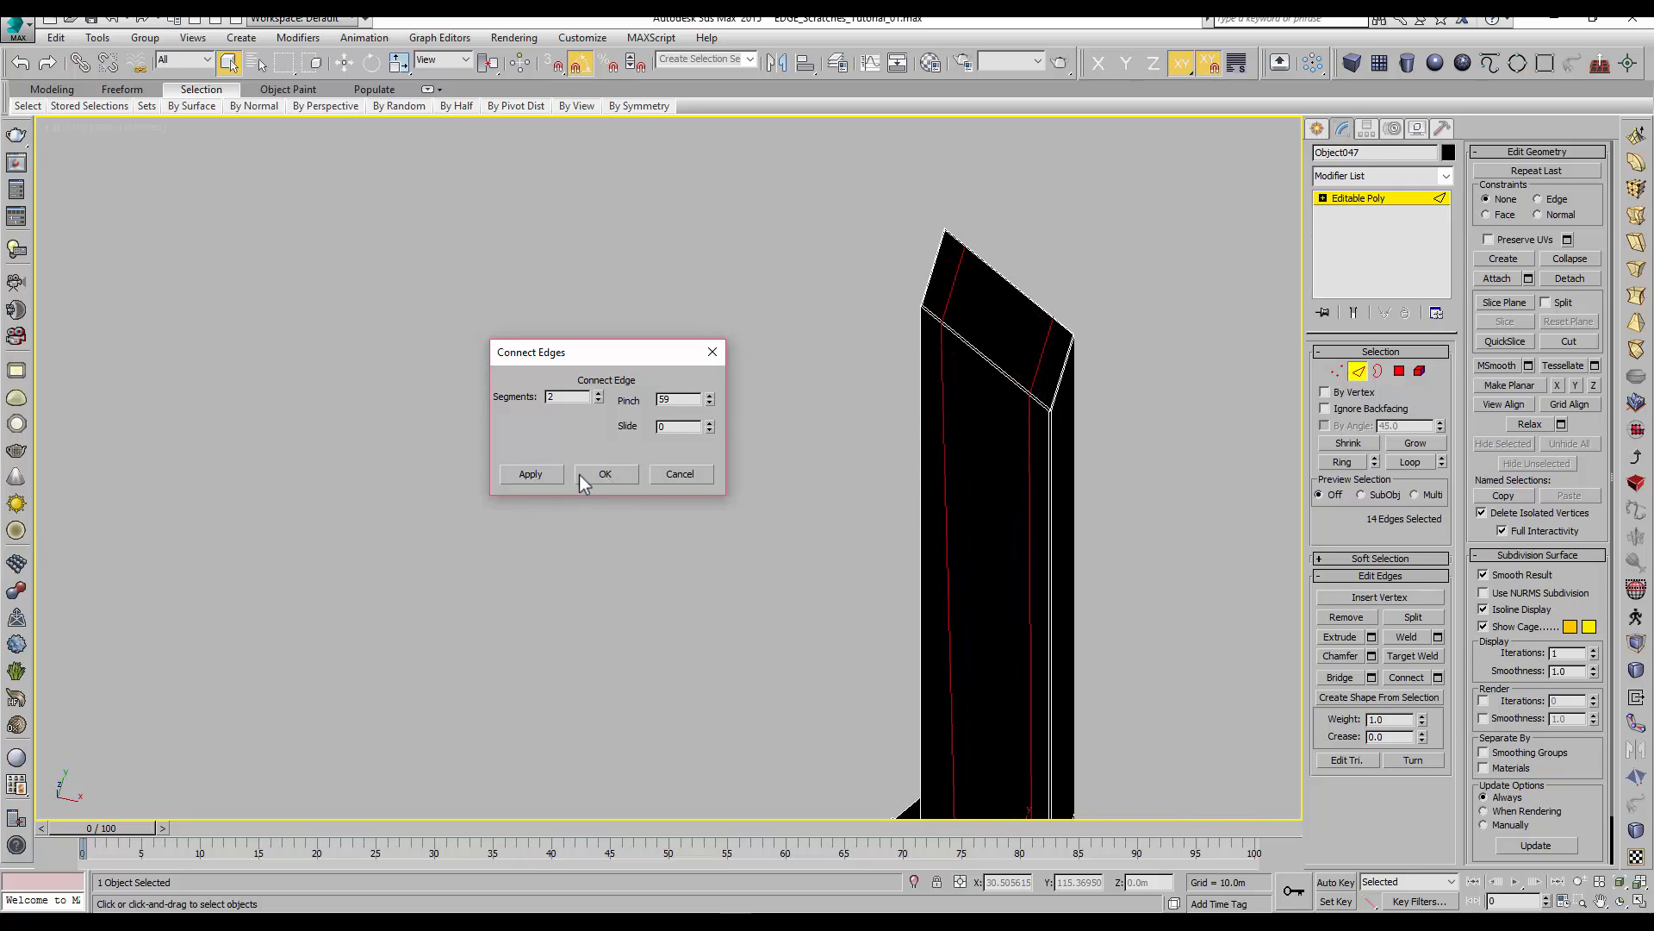
{"action": "left_click", "coordinate": [607, 474]}
Connect the lengthwise edges of the upright to add a single crosswise edge loop
{"action": "scroll", "coordinate": [930, 345], "scroll_direction": "down", "scroll_amount": 4}
{"action": "middle_click_drag", "start_coordinate": [930, 345], "coordinate": [941, 215], "text": "alt"}
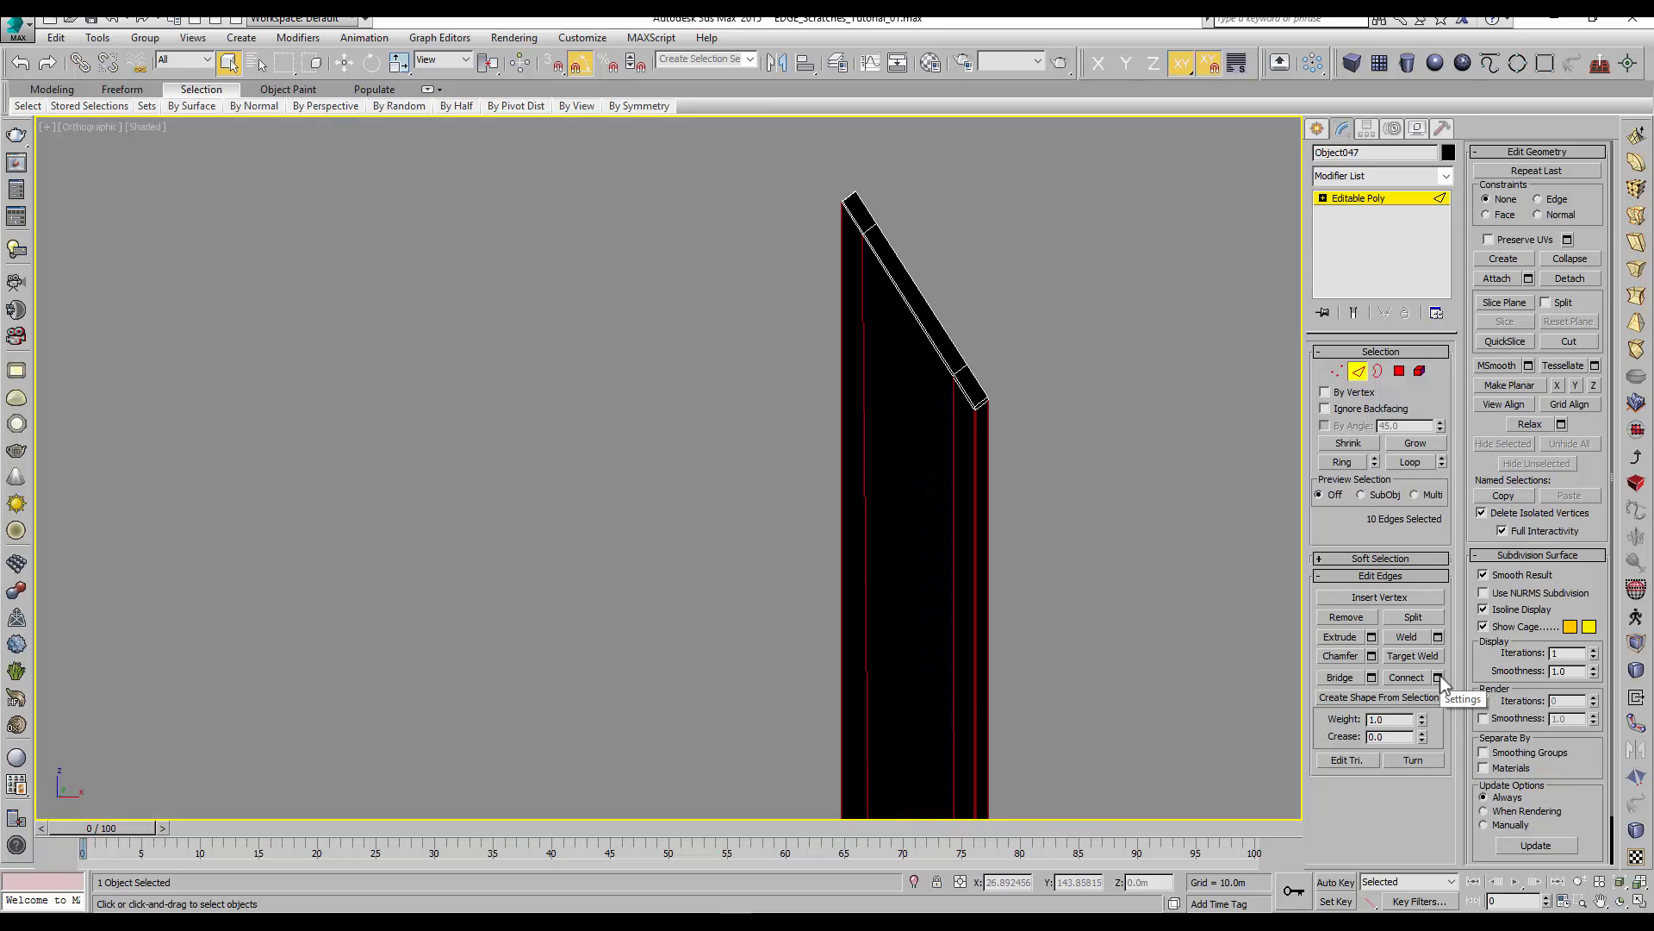
{"action": "left_click", "coordinate": [1438, 678]}
{"action": "left_click", "coordinate": [599, 402]}
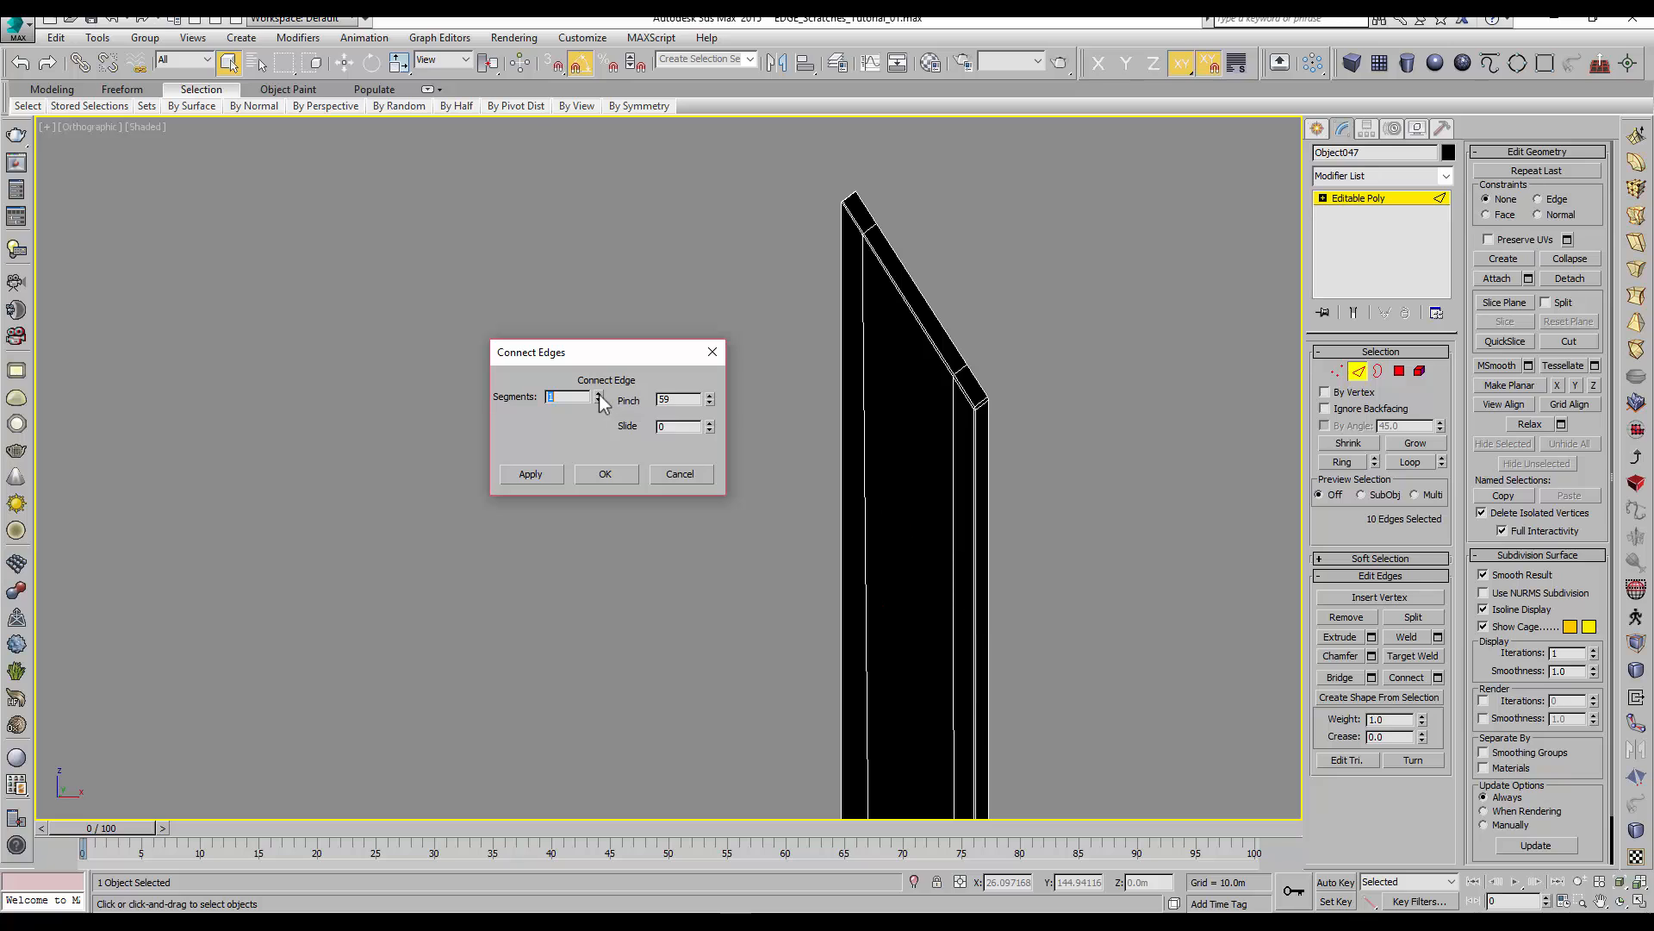
{"action": "left_click", "coordinate": [700, 477]}
Constrain movement to edges and slide the crosswise loop up the upright to just below its slanted top
{"action": "scroll", "coordinate": [821, 388], "scroll_direction": "down", "scroll_amount": 5}
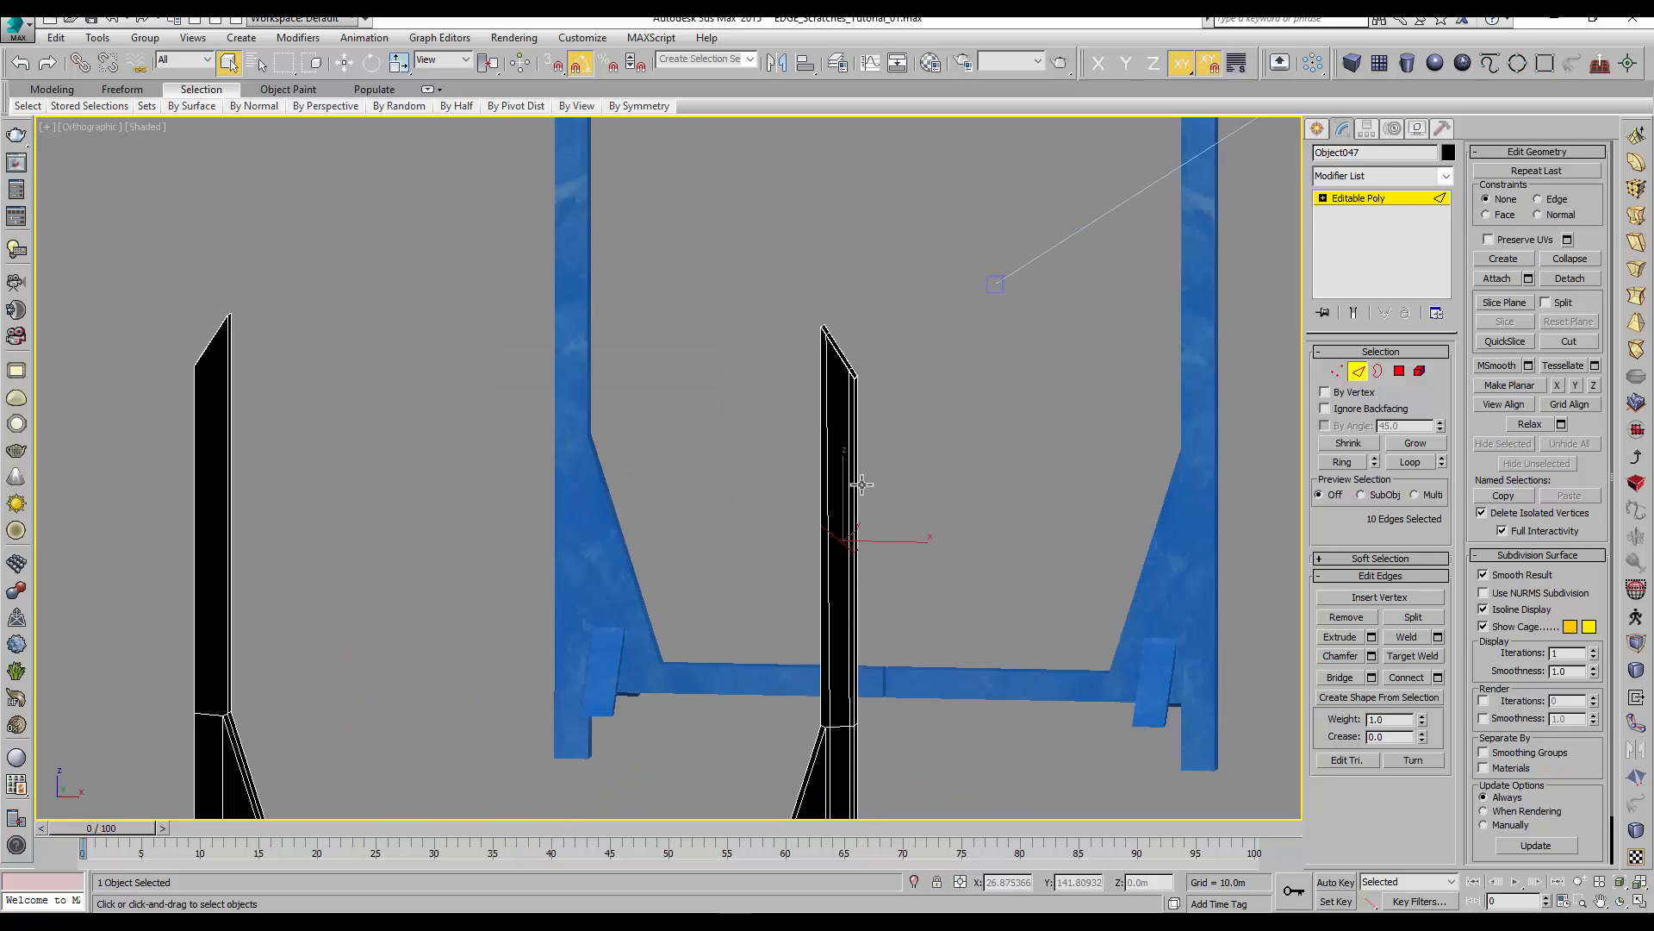
{"action": "key", "text": "w"}
{"action": "scroll", "coordinate": [886, 517], "scroll_direction": "up", "scroll_amount": 2}
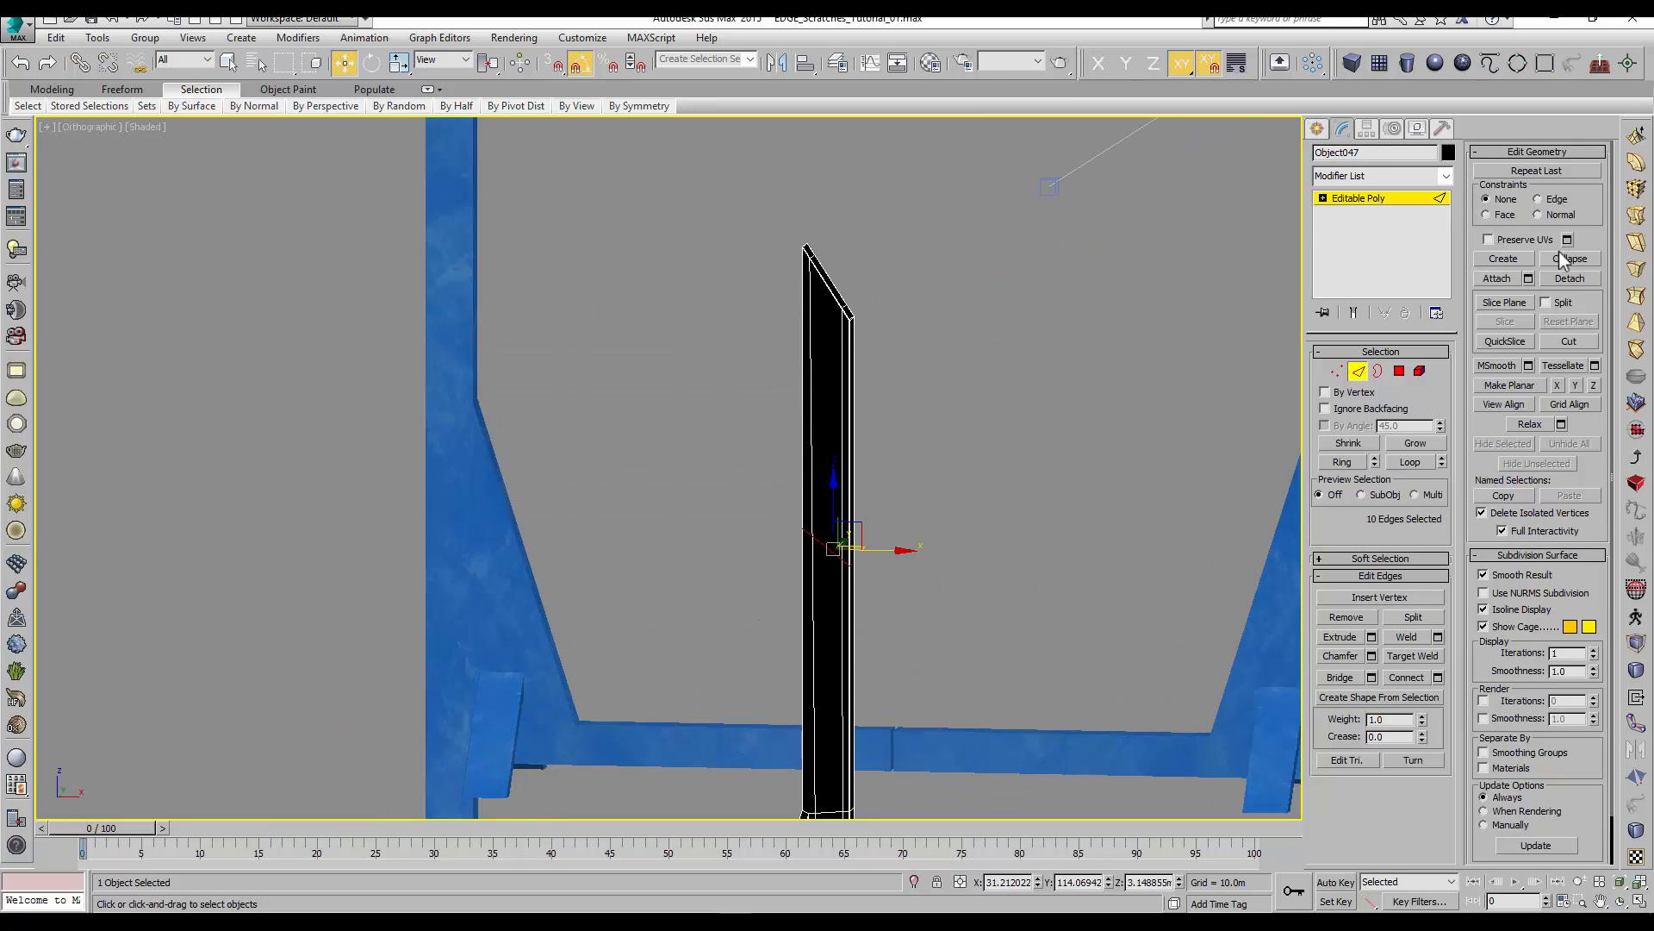
{"action": "left_click", "coordinate": [1548, 201]}
{"action": "left_click_drag", "start_coordinate": [834, 498], "coordinate": [867, 170]}
{"action": "scroll", "coordinate": [821, 260], "scroll_direction": "up", "scroll_amount": 3}
{"action": "scroll", "coordinate": [823, 263], "scroll_direction": "up", "scroll_amount": 2}
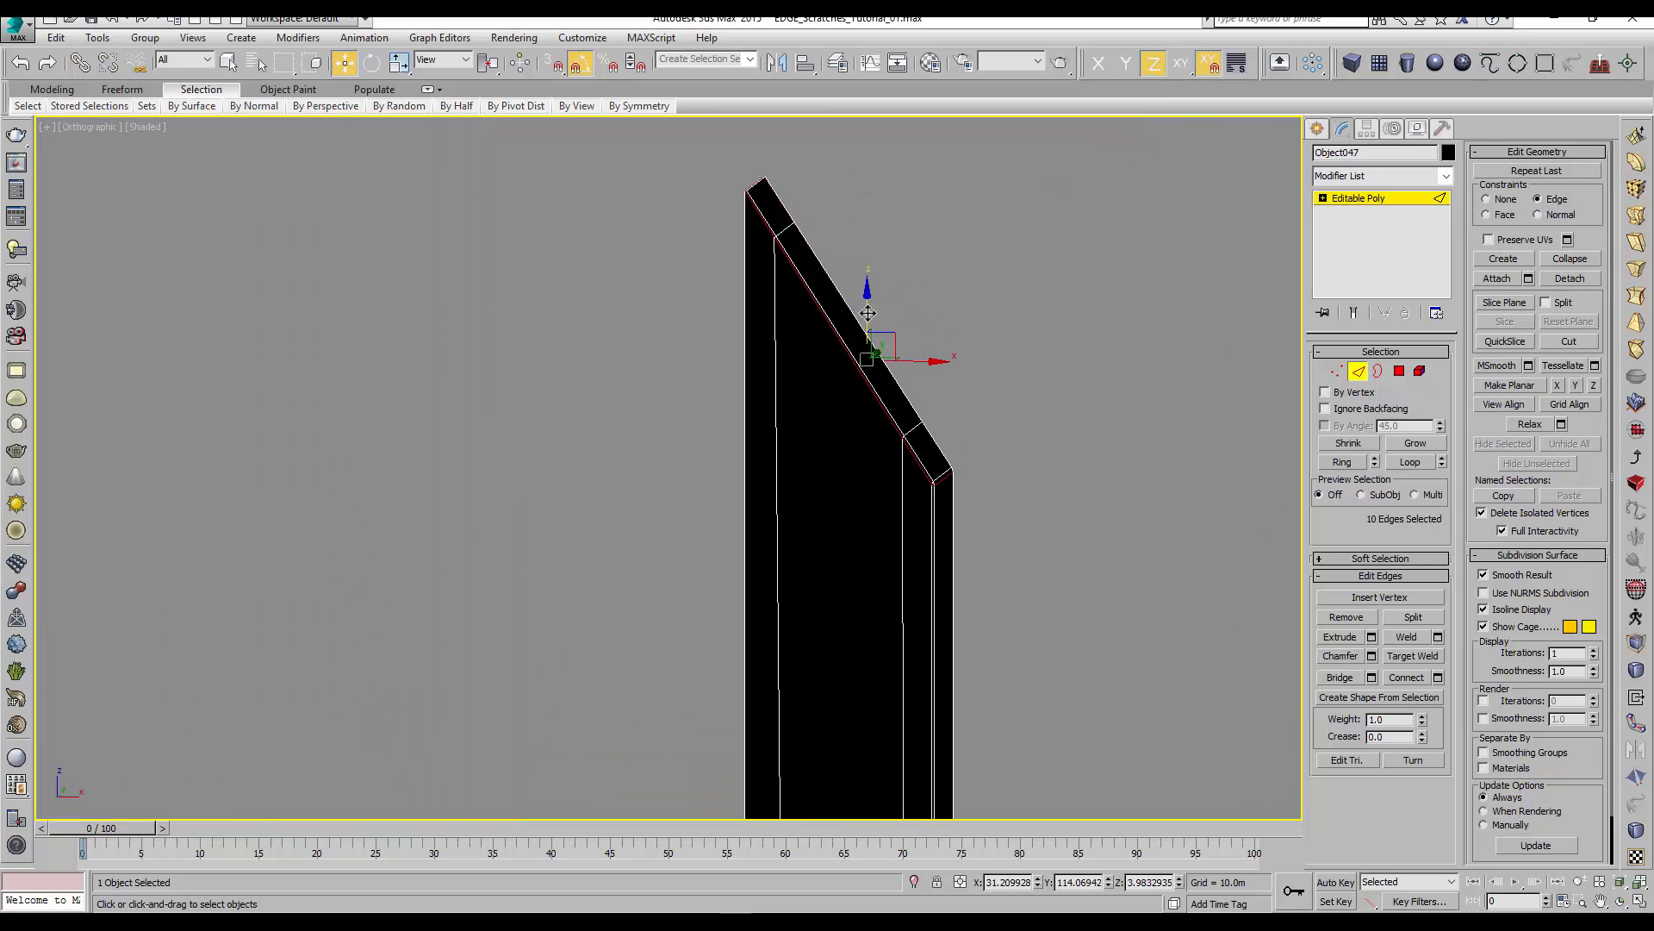
{"action": "left_click_drag", "start_coordinate": [868, 313], "coordinate": [869, 345]}
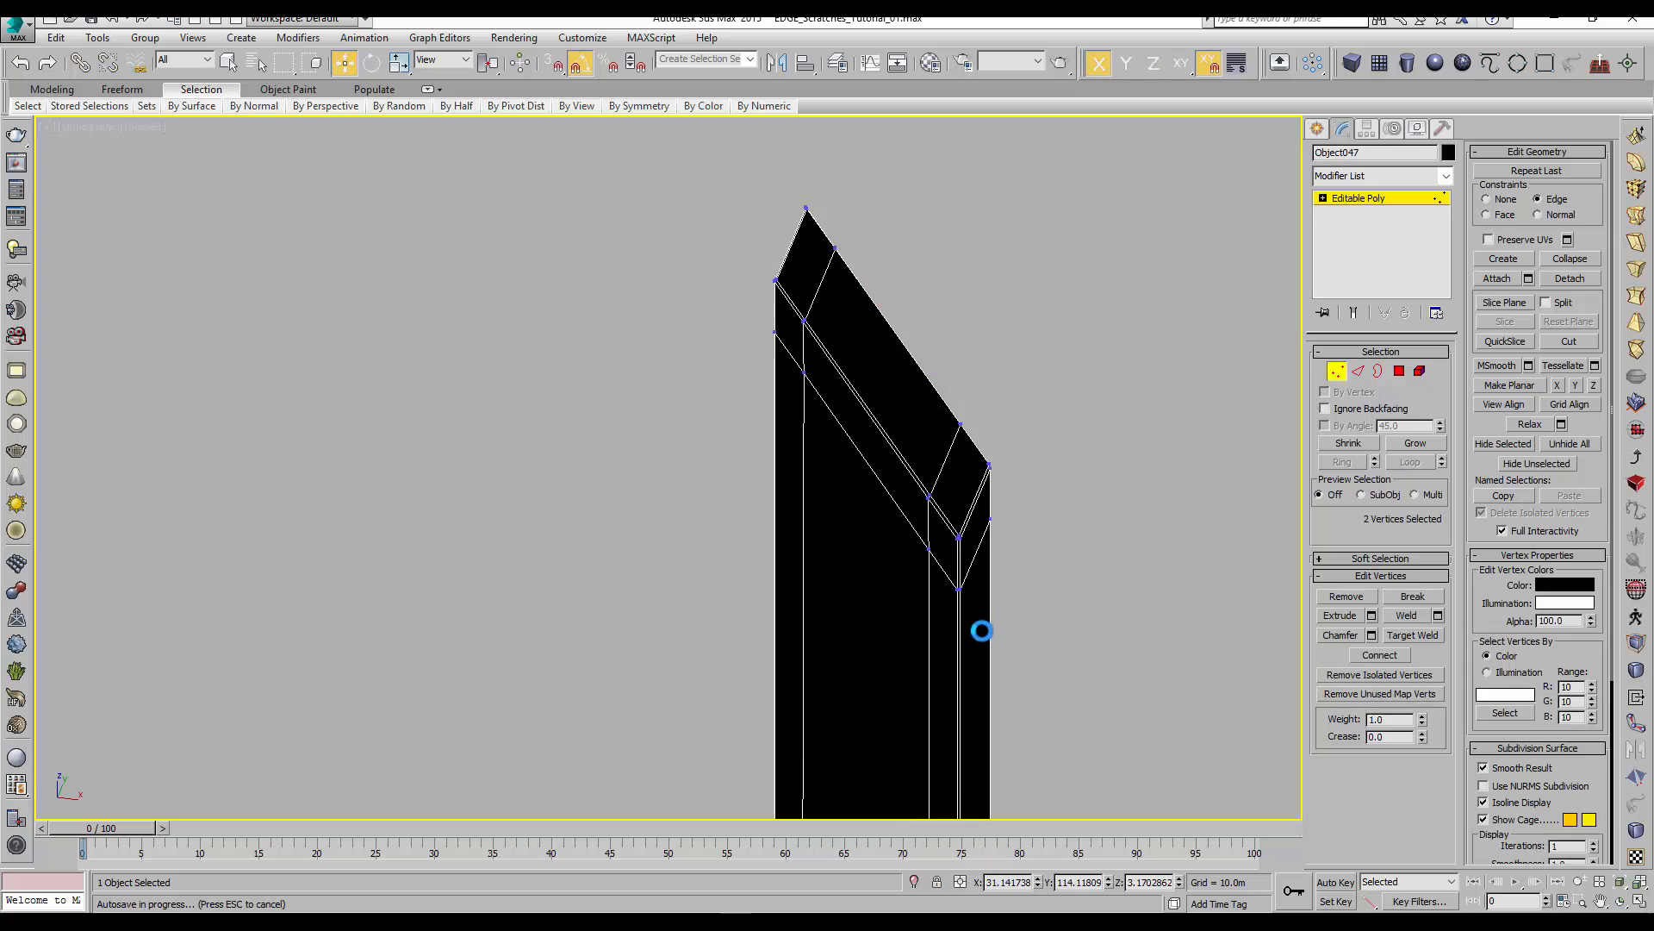
Examine the upright's slanted top, looking at the corner vertices and at the white-to-black vertex color along the finished frame's edges
{"action": "scroll", "coordinate": [952, 591], "scroll_direction": "up", "scroll_amount": 2}
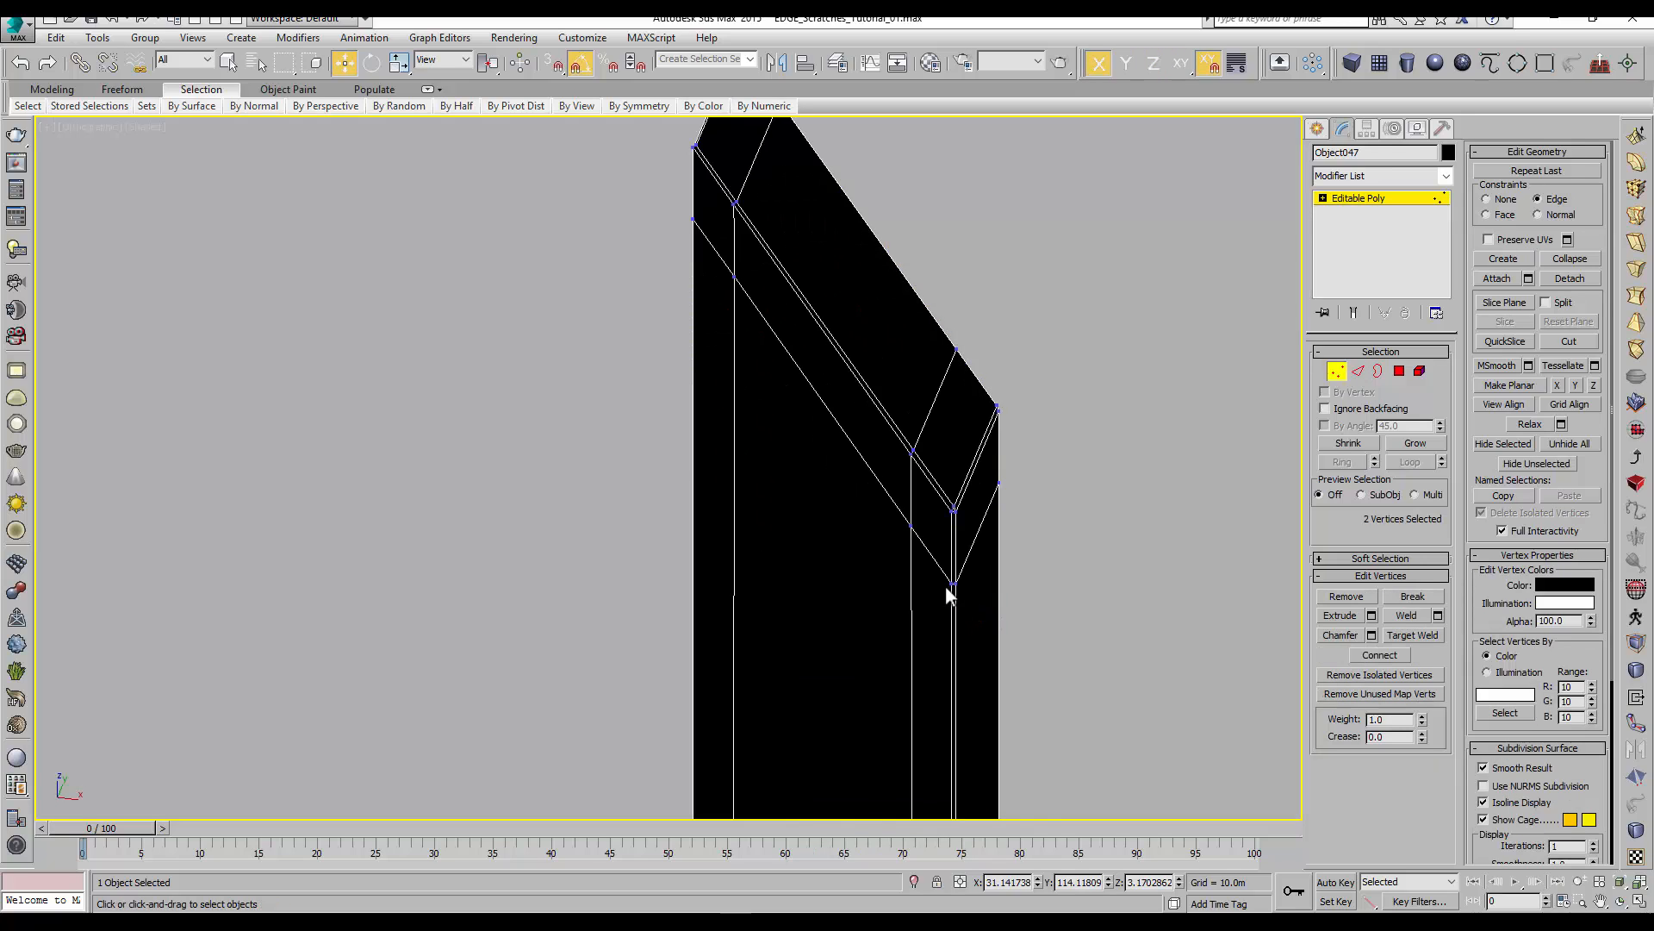
{"action": "scroll", "coordinate": [946, 591], "scroll_direction": "up", "scroll_amount": 3}
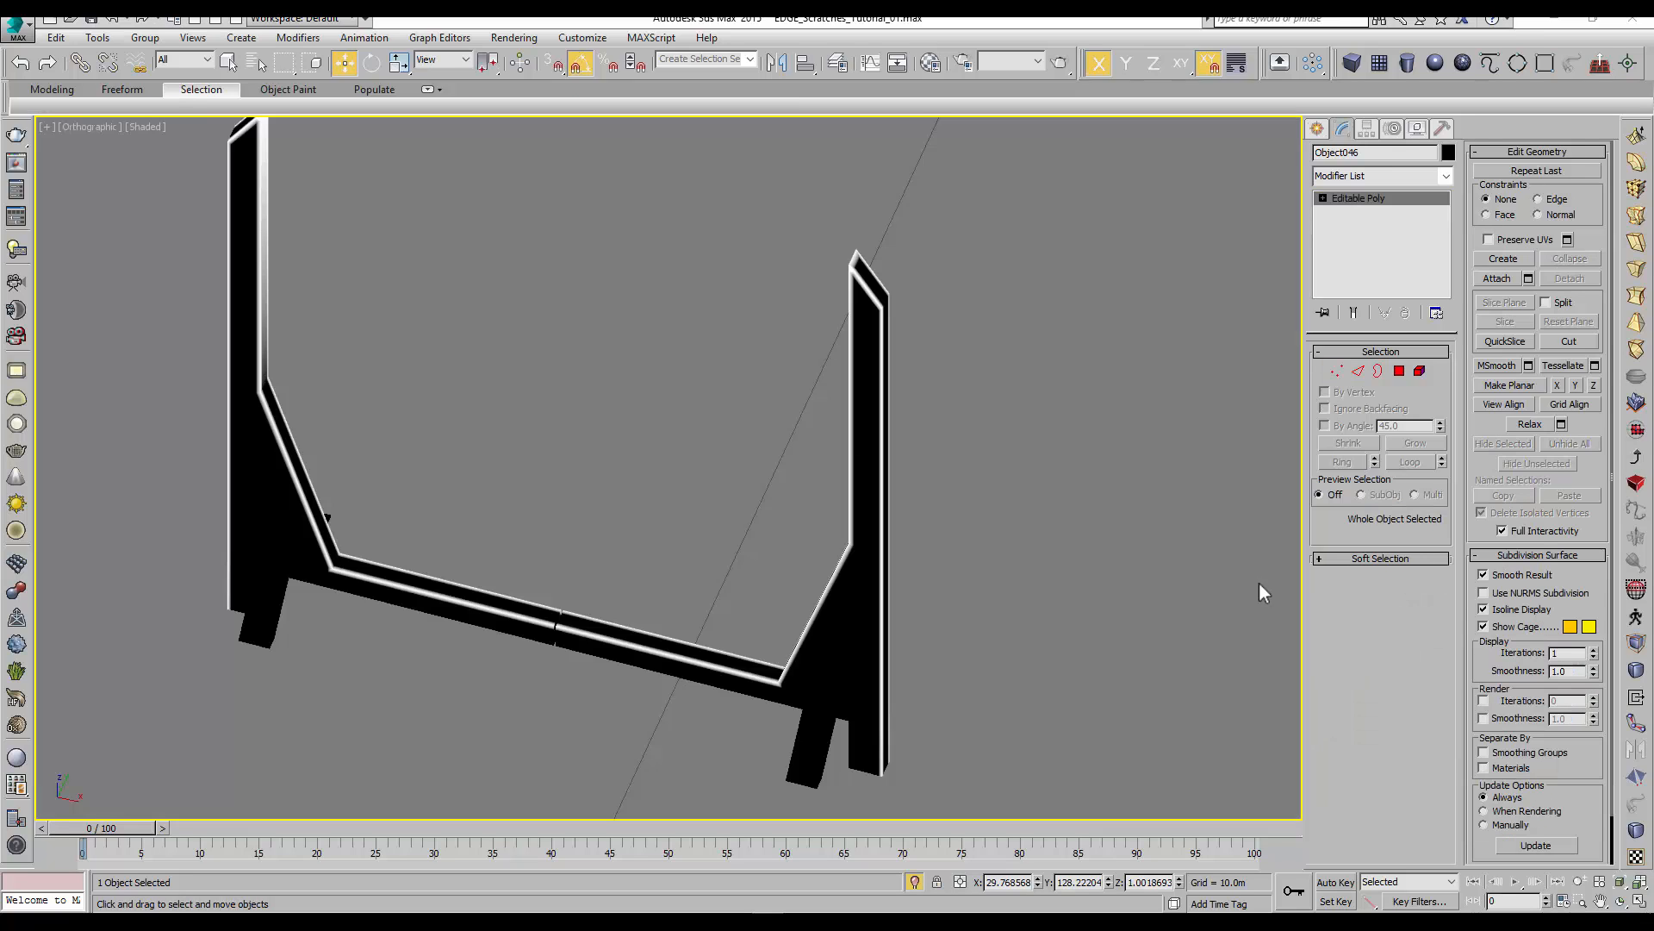
{"action": "middle_click_drag", "start_coordinate": [906, 455], "coordinate": [905, 454]}
{"action": "scroll", "coordinate": [894, 362], "scroll_direction": "up", "scroll_amount": 8}
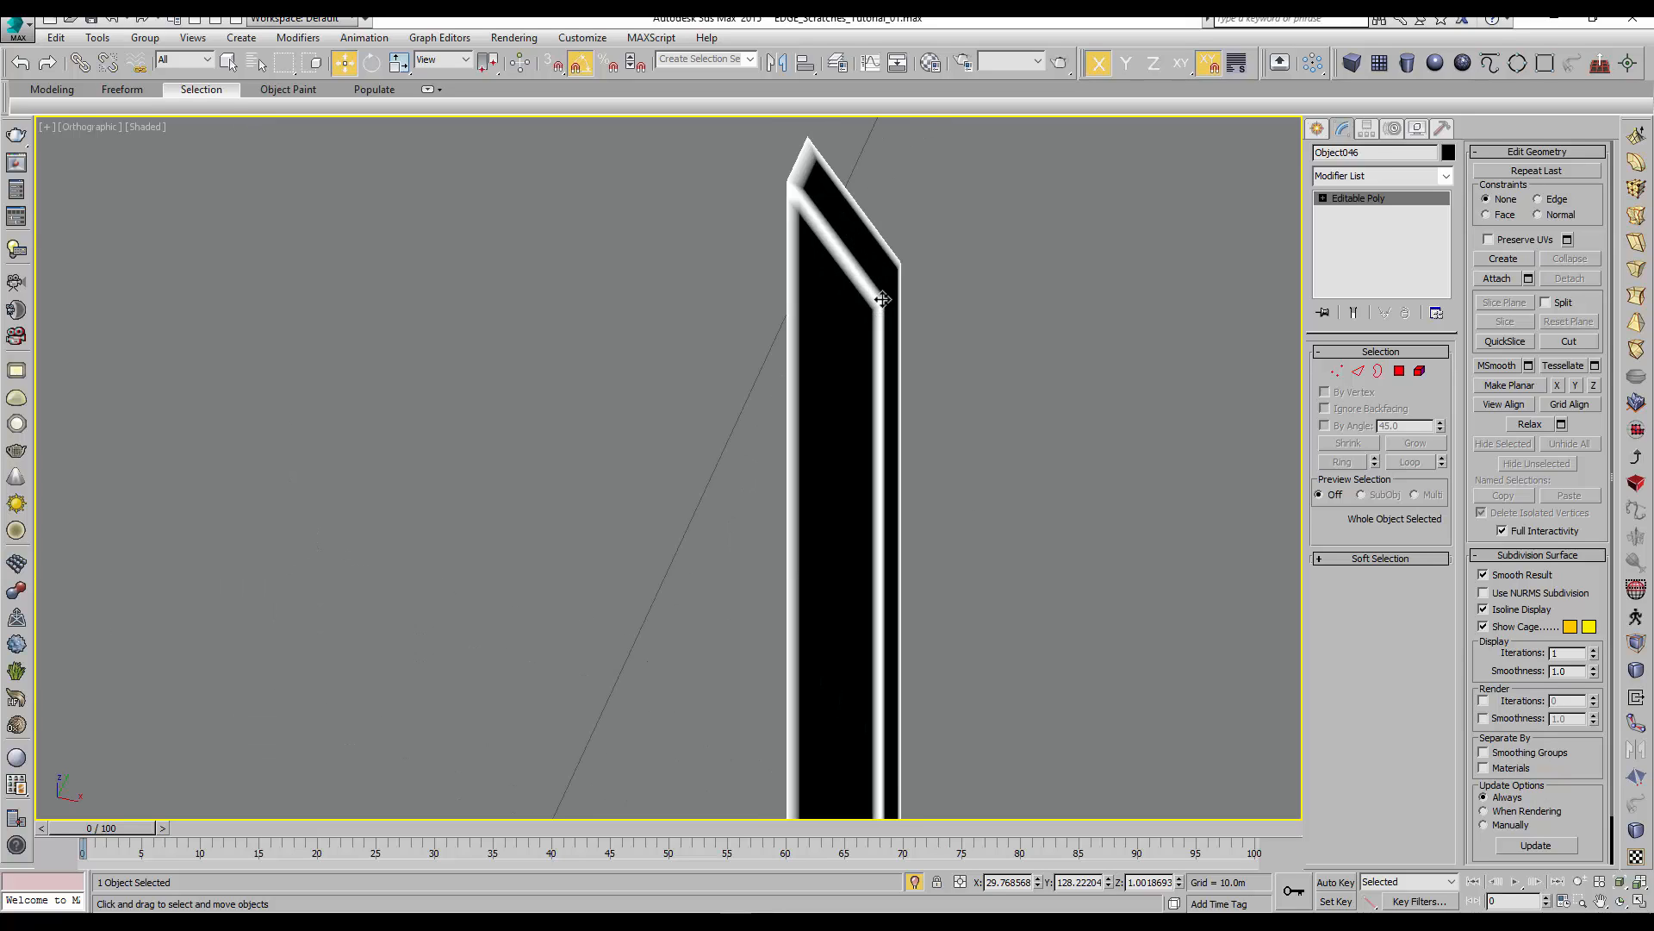
{"action": "scroll", "coordinate": [899, 336], "scroll_direction": "down", "scroll_amount": 5}
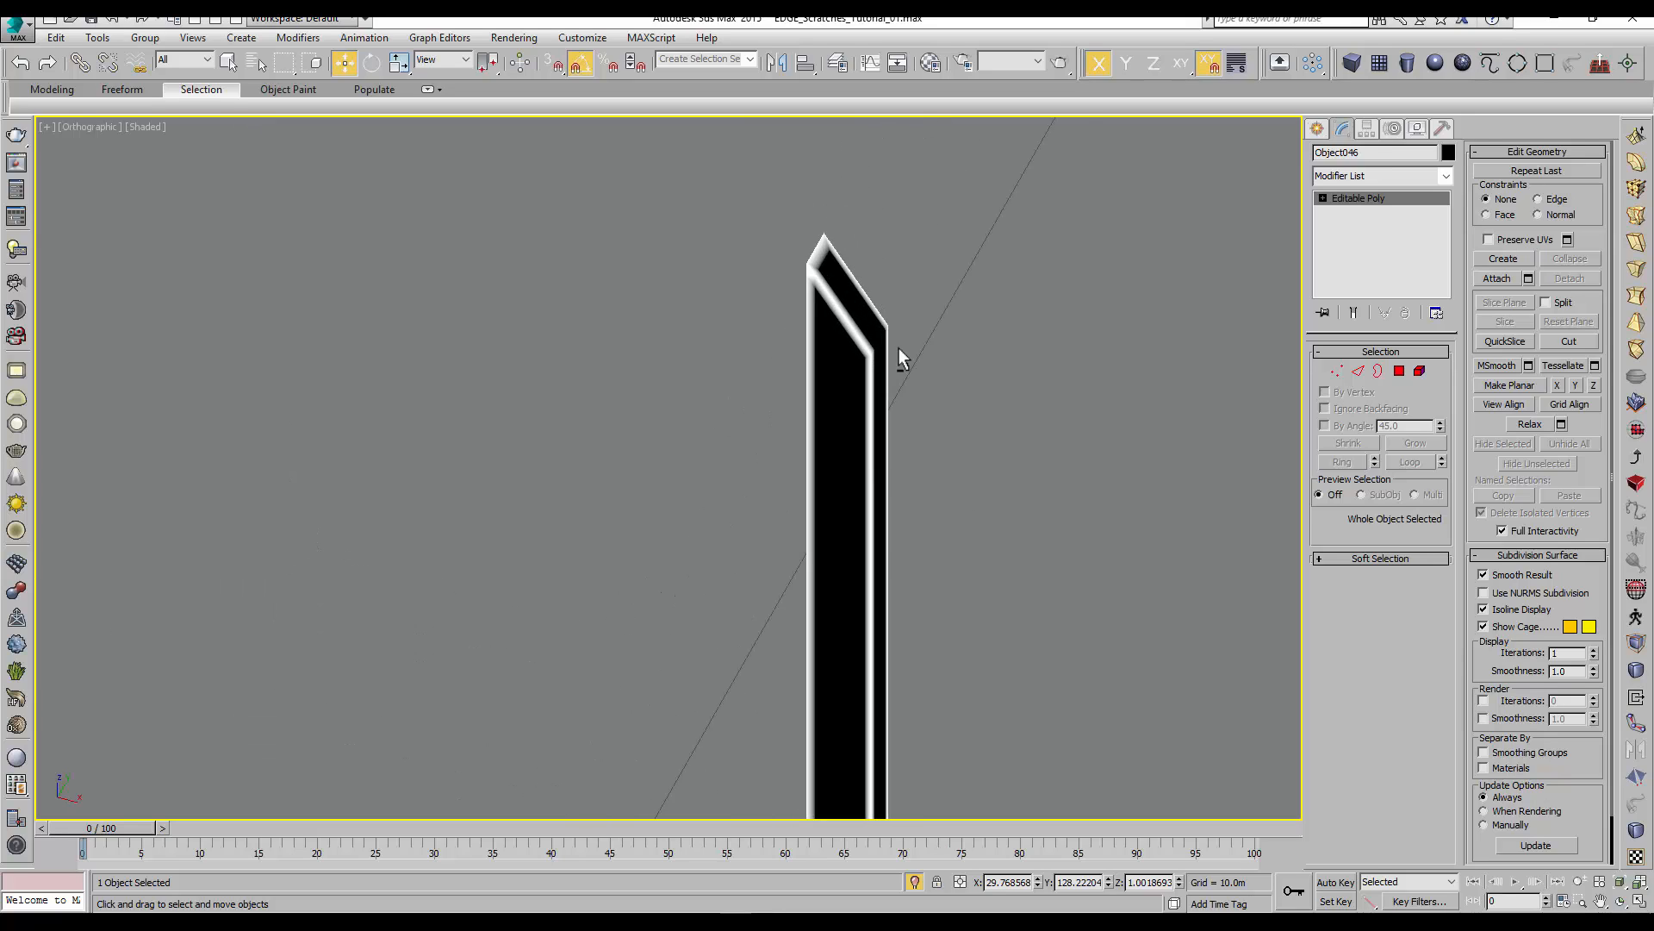
{"action": "scroll", "coordinate": [792, 379], "scroll_direction": "up", "scroll_amount": 4}
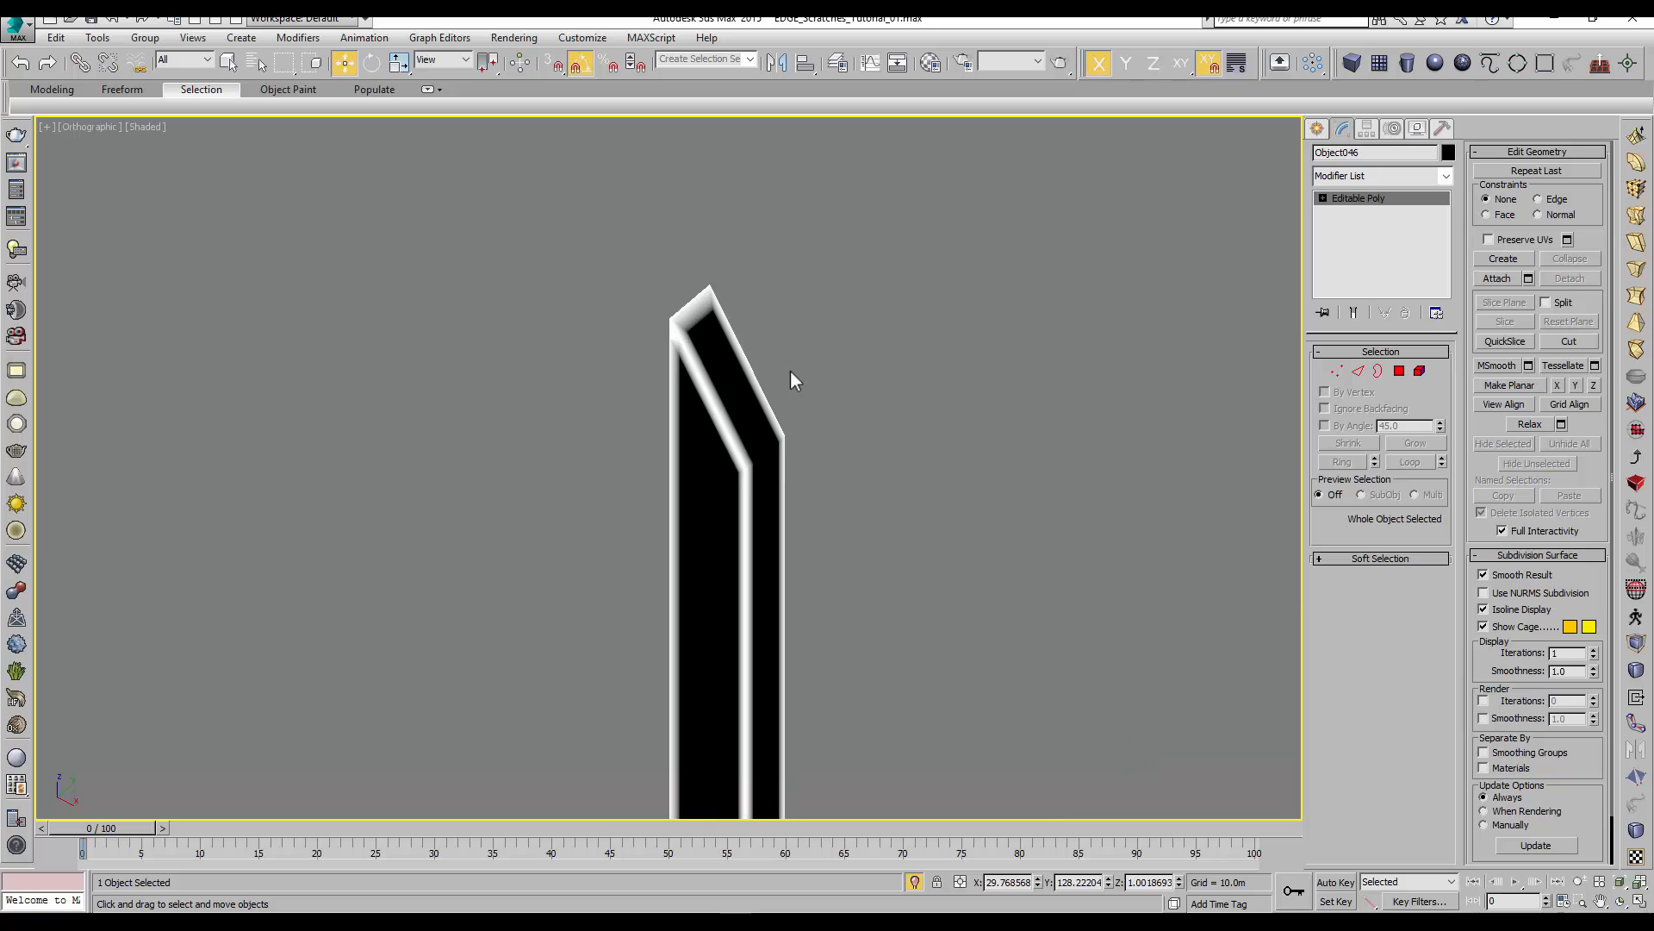
{"action": "scroll", "coordinate": [793, 377], "scroll_direction": "down", "scroll_amount": 5}
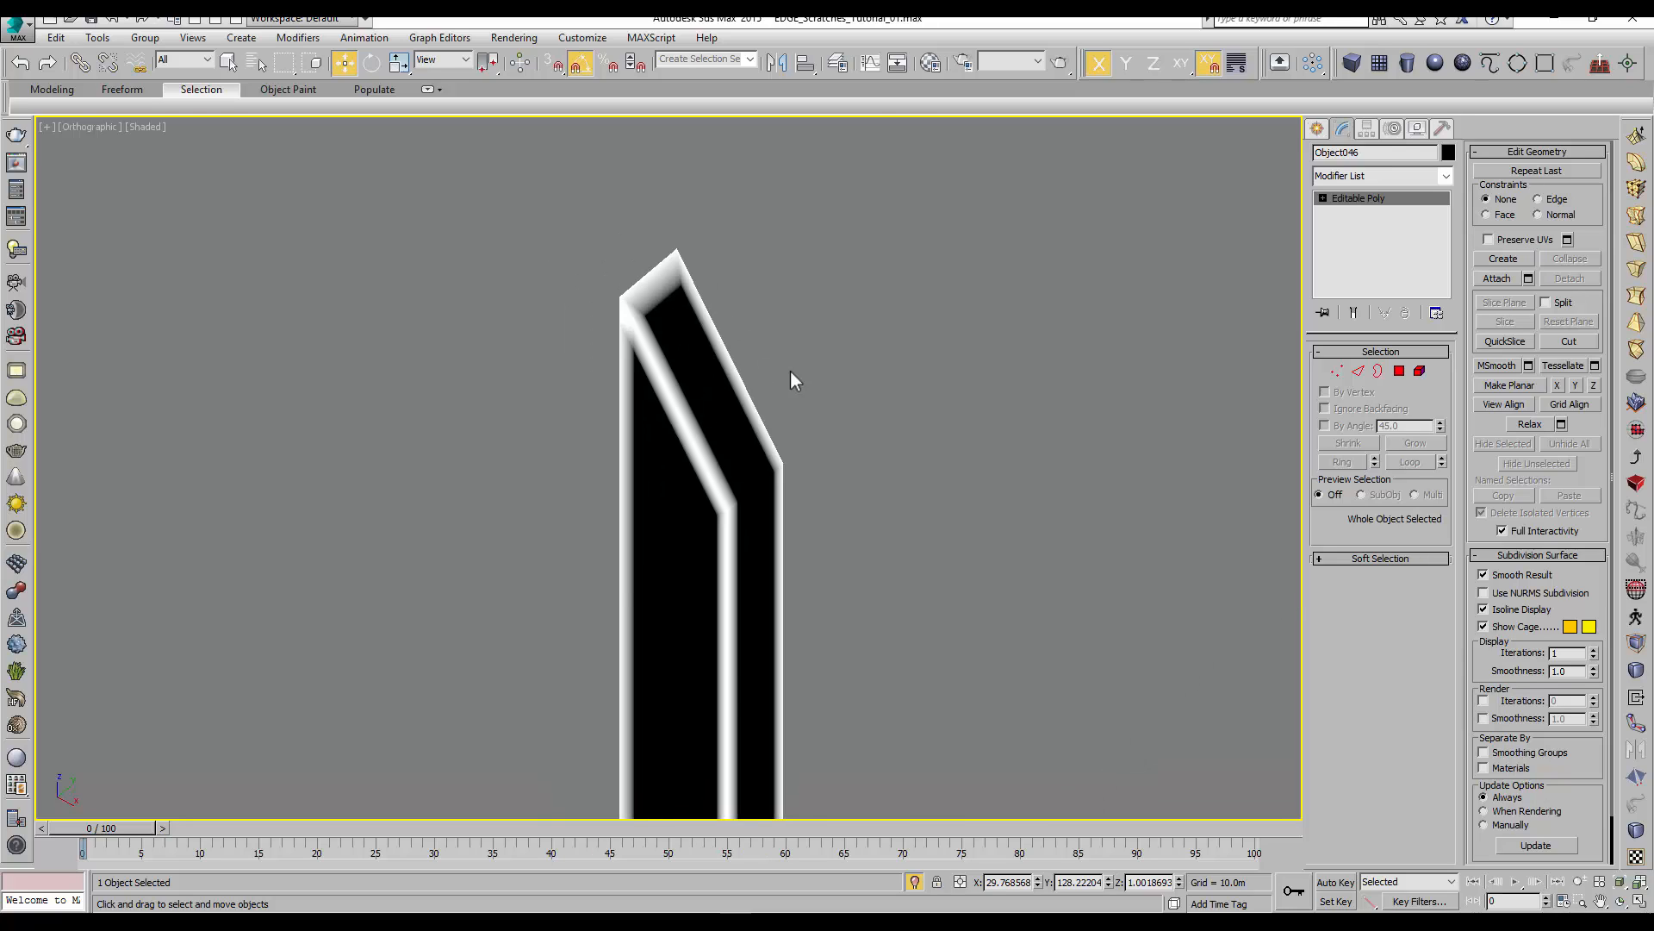
Examine the vertex color on the frame's front upright and along the rear upright up to its top
{"action": "middle_click_drag", "start_coordinate": [793, 377], "coordinate": [912, 546]}
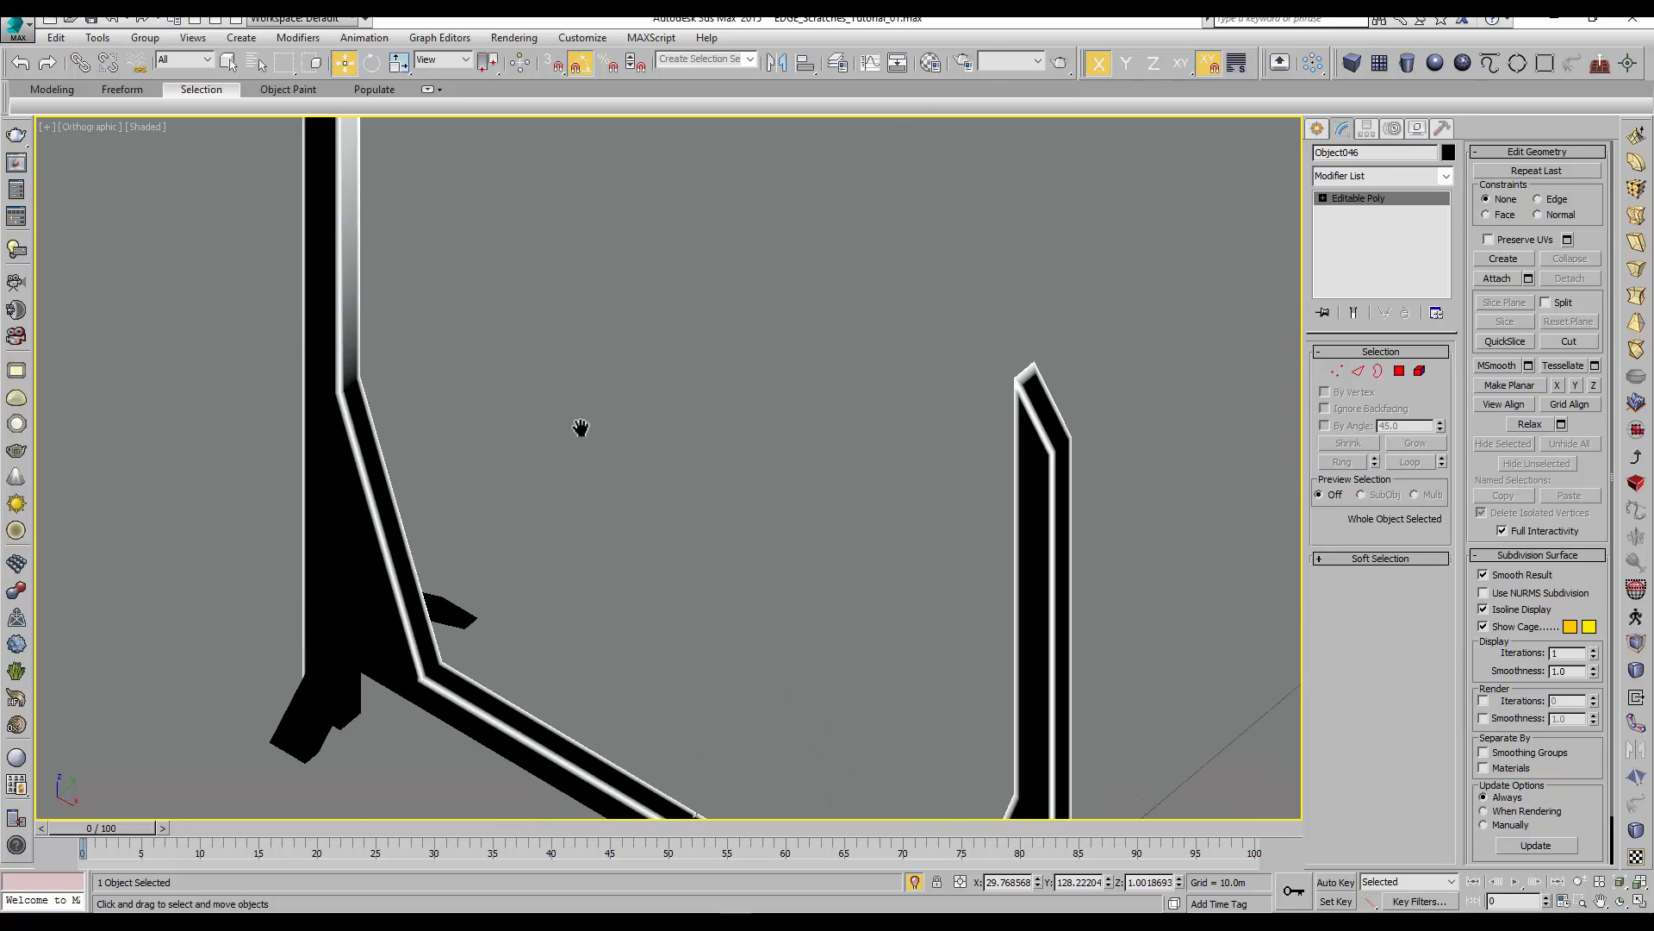
{"action": "middle_click_drag", "start_coordinate": [580, 428], "coordinate": [510, 463]}
{"action": "middle_click_drag", "start_coordinate": [584, 280], "coordinate": [608, 442]}
{"action": "scroll", "coordinate": [631, 387], "scroll_direction": "up", "scroll_amount": 5}
{"action": "middle_click_drag", "start_coordinate": [645, 315], "coordinate": [796, 641]}
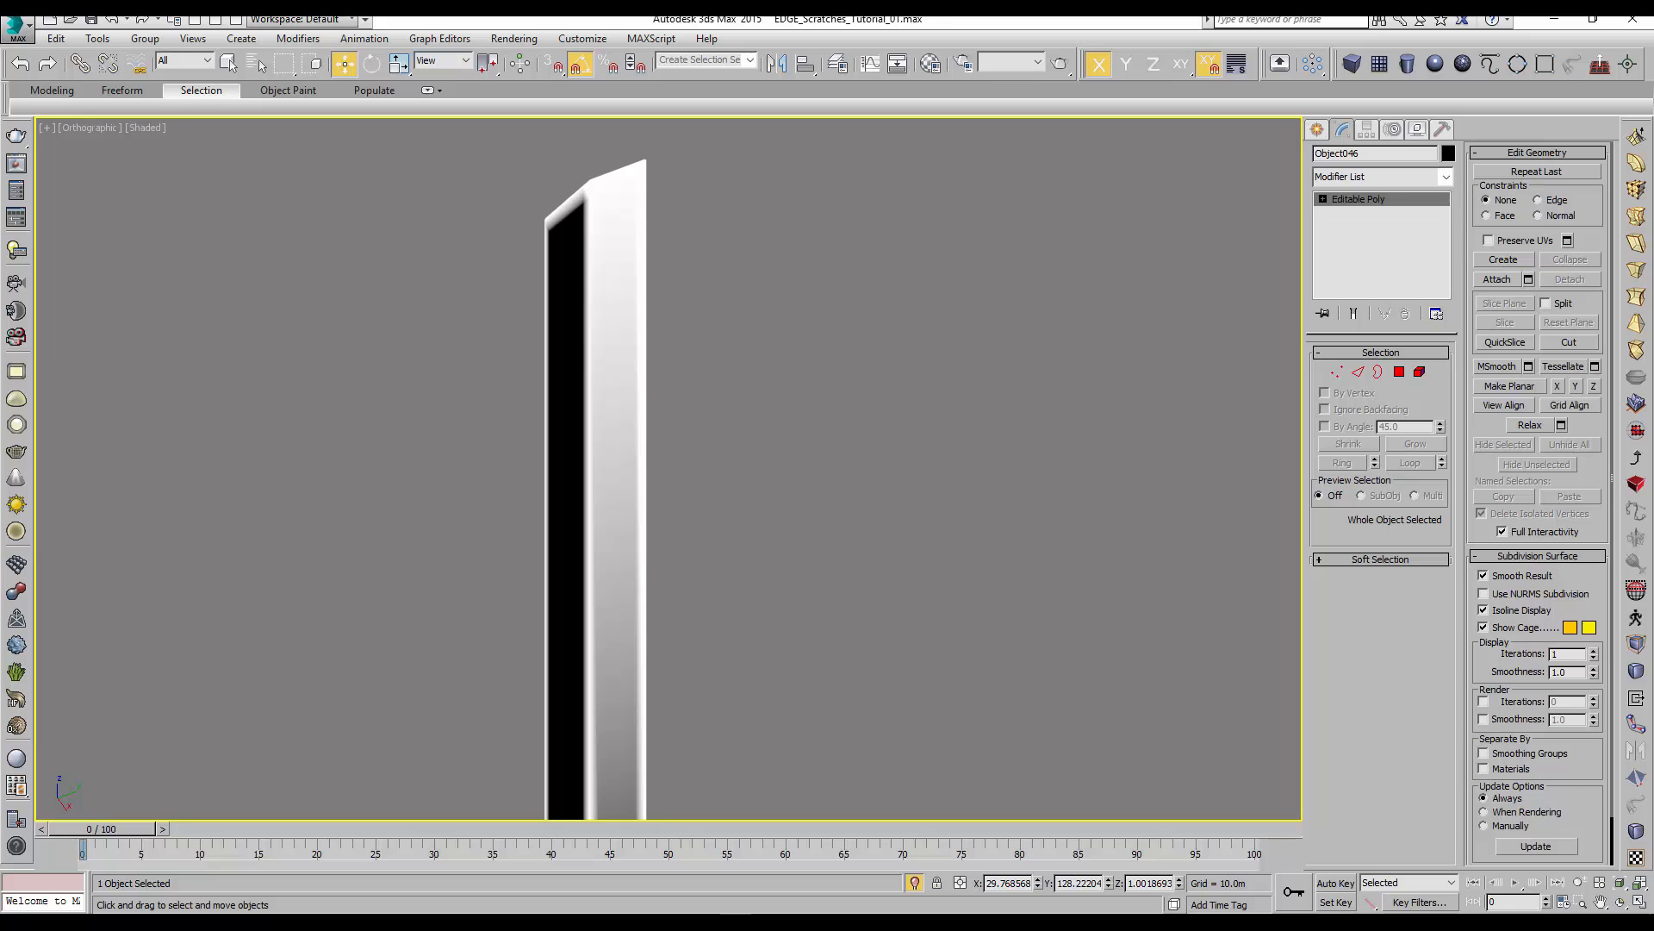
Add a Vertex Color map and a Gradient Ramp map to the material graph, next to each other below the Mix map
{"action": "key", "text": "m"}
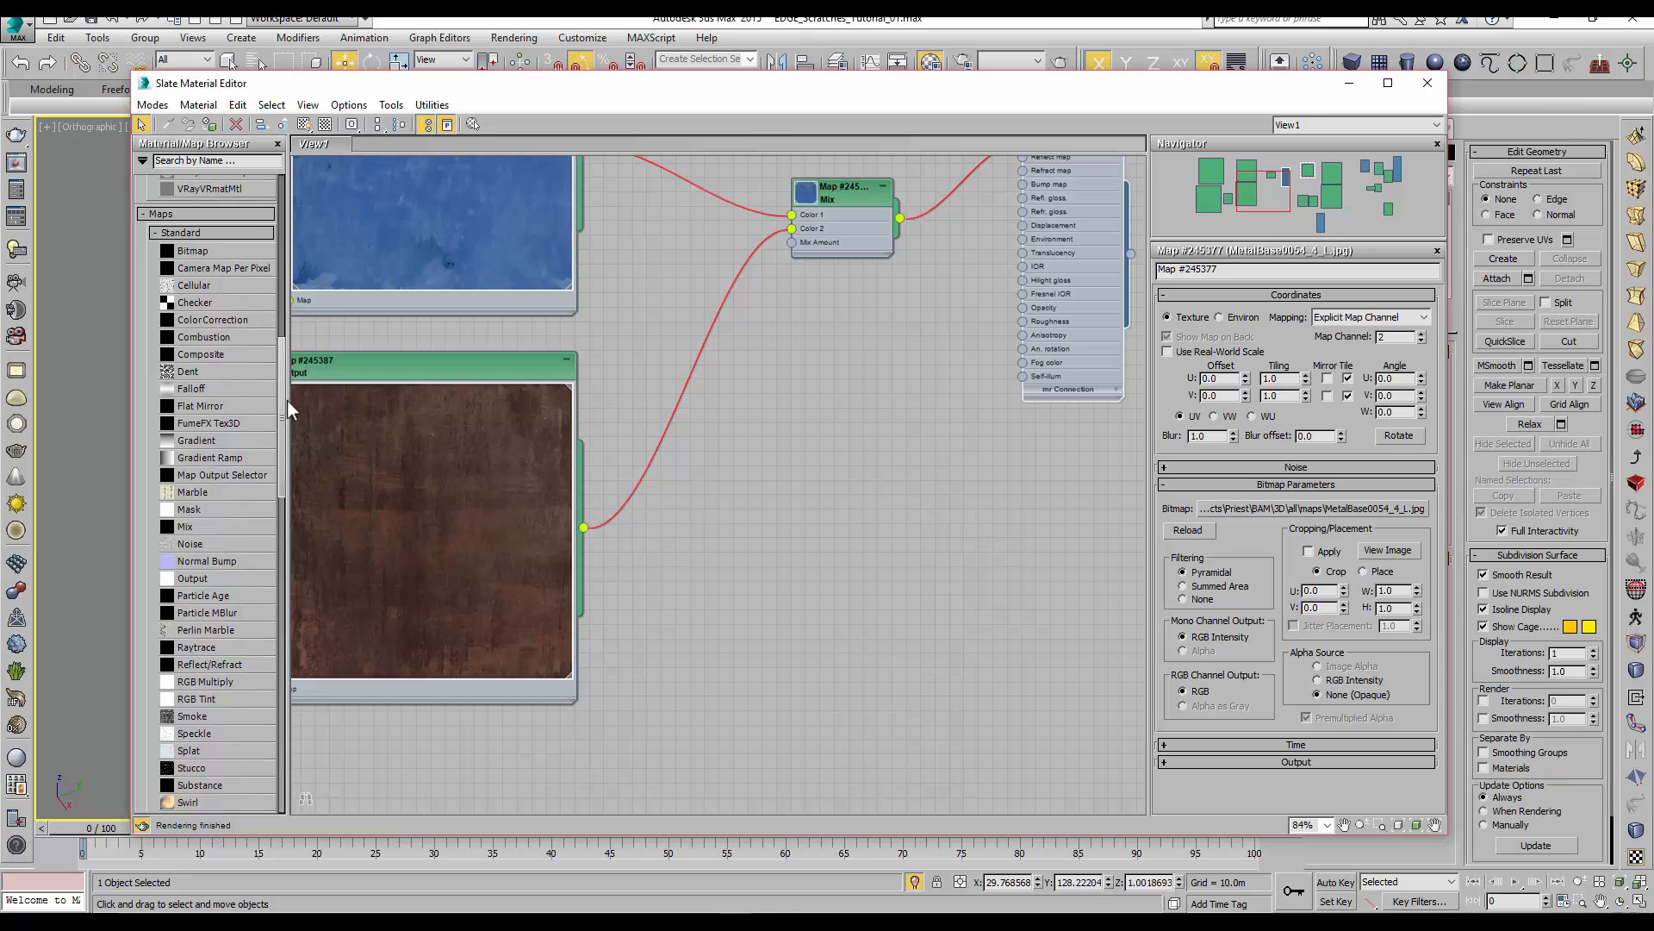
{"action": "left_click_drag", "start_coordinate": [283, 398], "coordinate": [281, 454]}
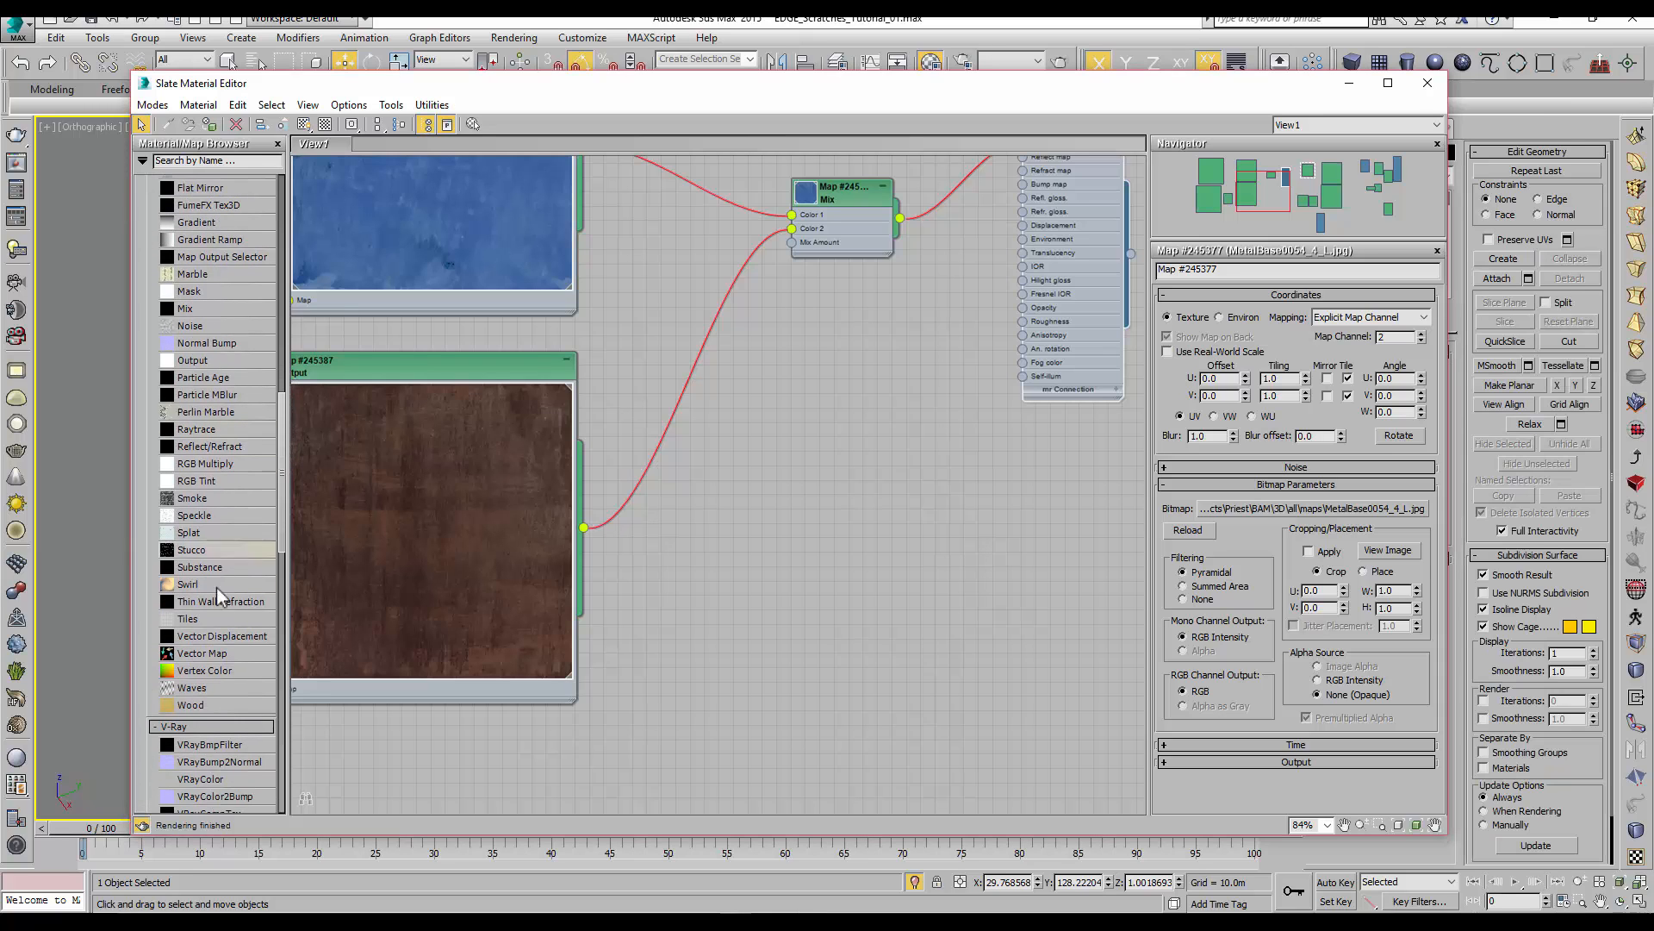
{"action": "left_click_drag", "start_coordinate": [204, 671], "coordinate": [845, 631]}
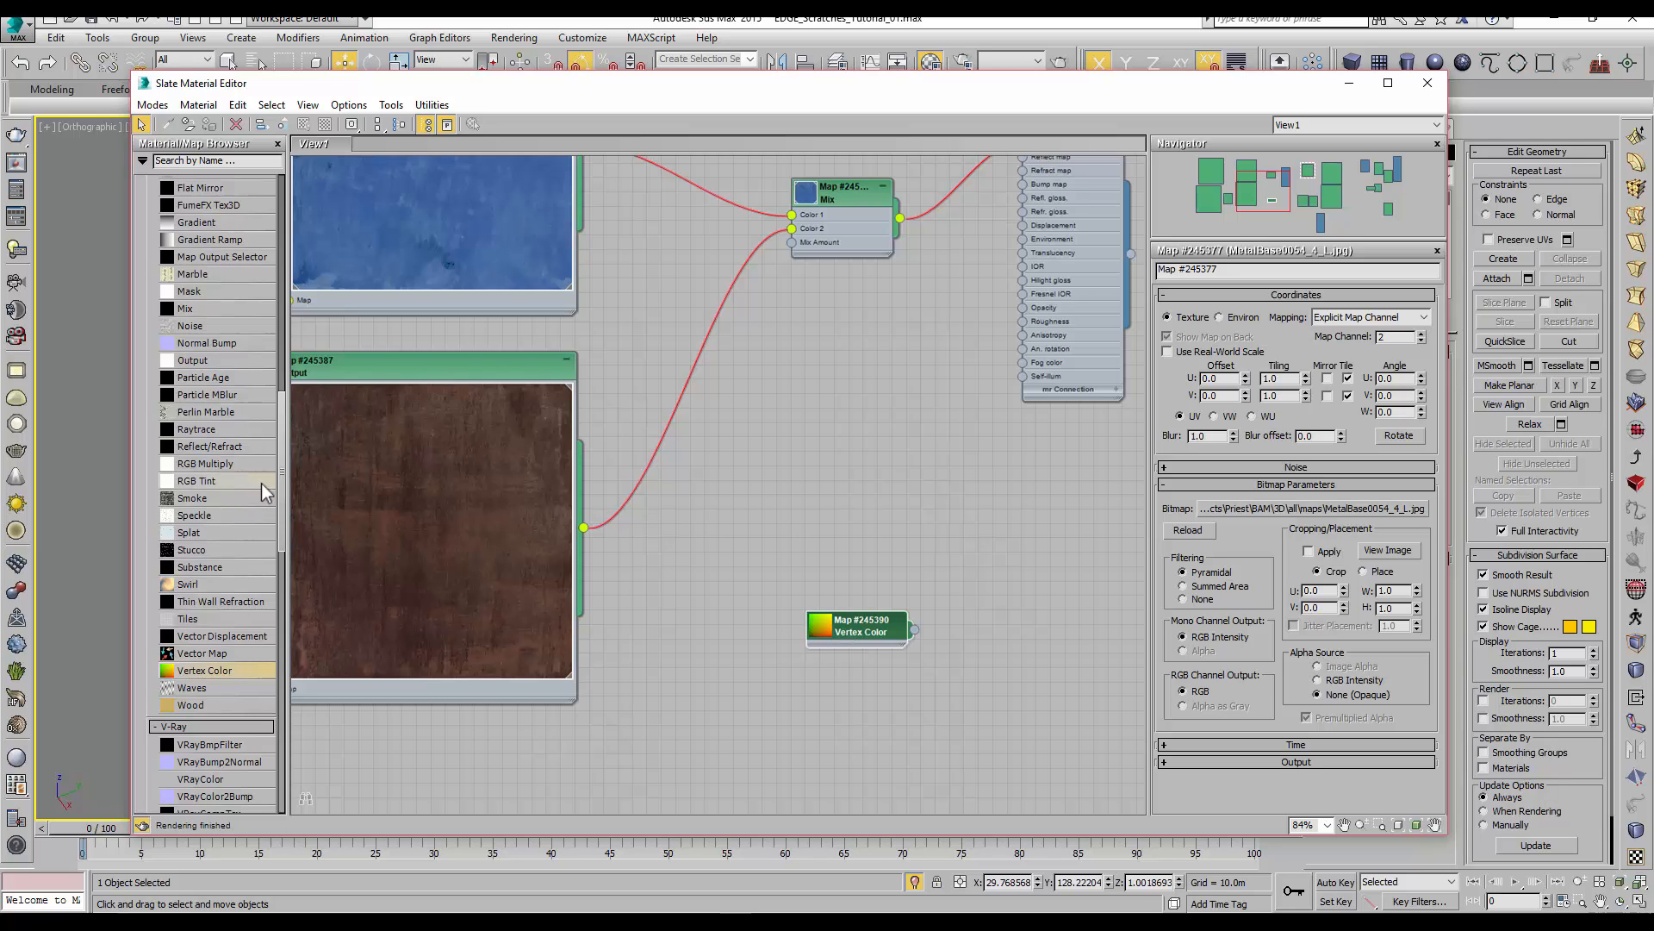
{"action": "left_click_drag", "start_coordinate": [220, 243], "coordinate": [958, 565]}
{"action": "left_click_drag", "start_coordinate": [844, 630], "coordinate": [815, 618]}
Connect the Vertex Color map to the Gradient Ramp's Source Map and set the gradient type to Mapped
{"action": "scroll", "coordinate": [888, 618], "scroll_direction": "up", "scroll_amount": 8}
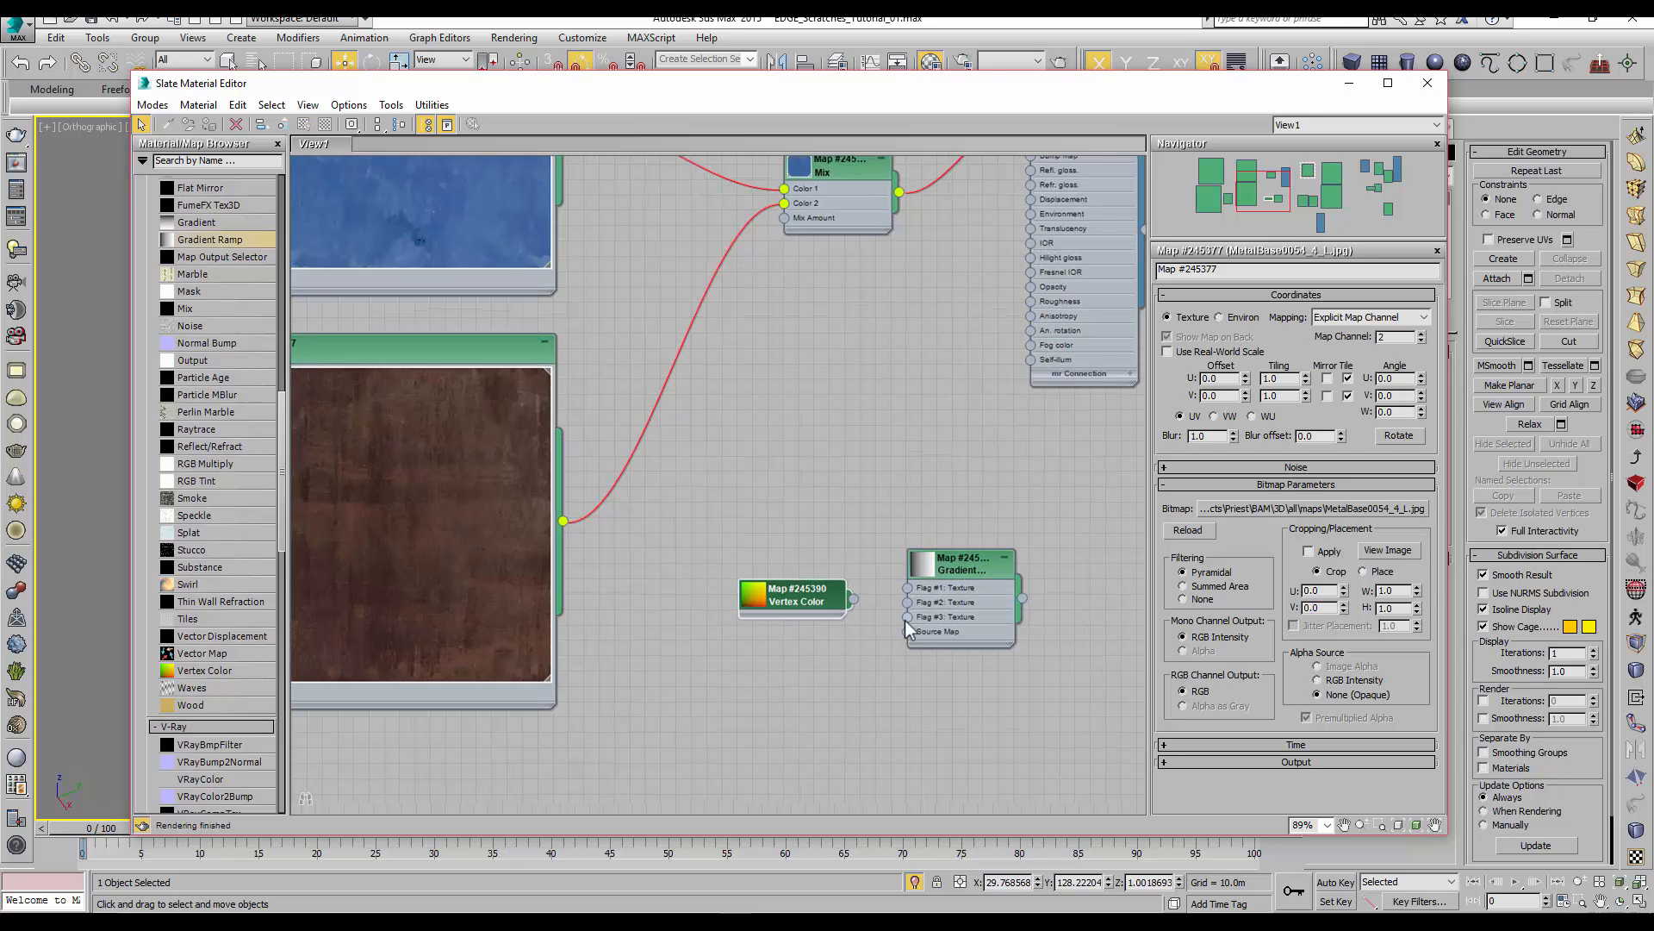
{"action": "middle_click_drag", "start_coordinate": [887, 614], "coordinate": [701, 587]}
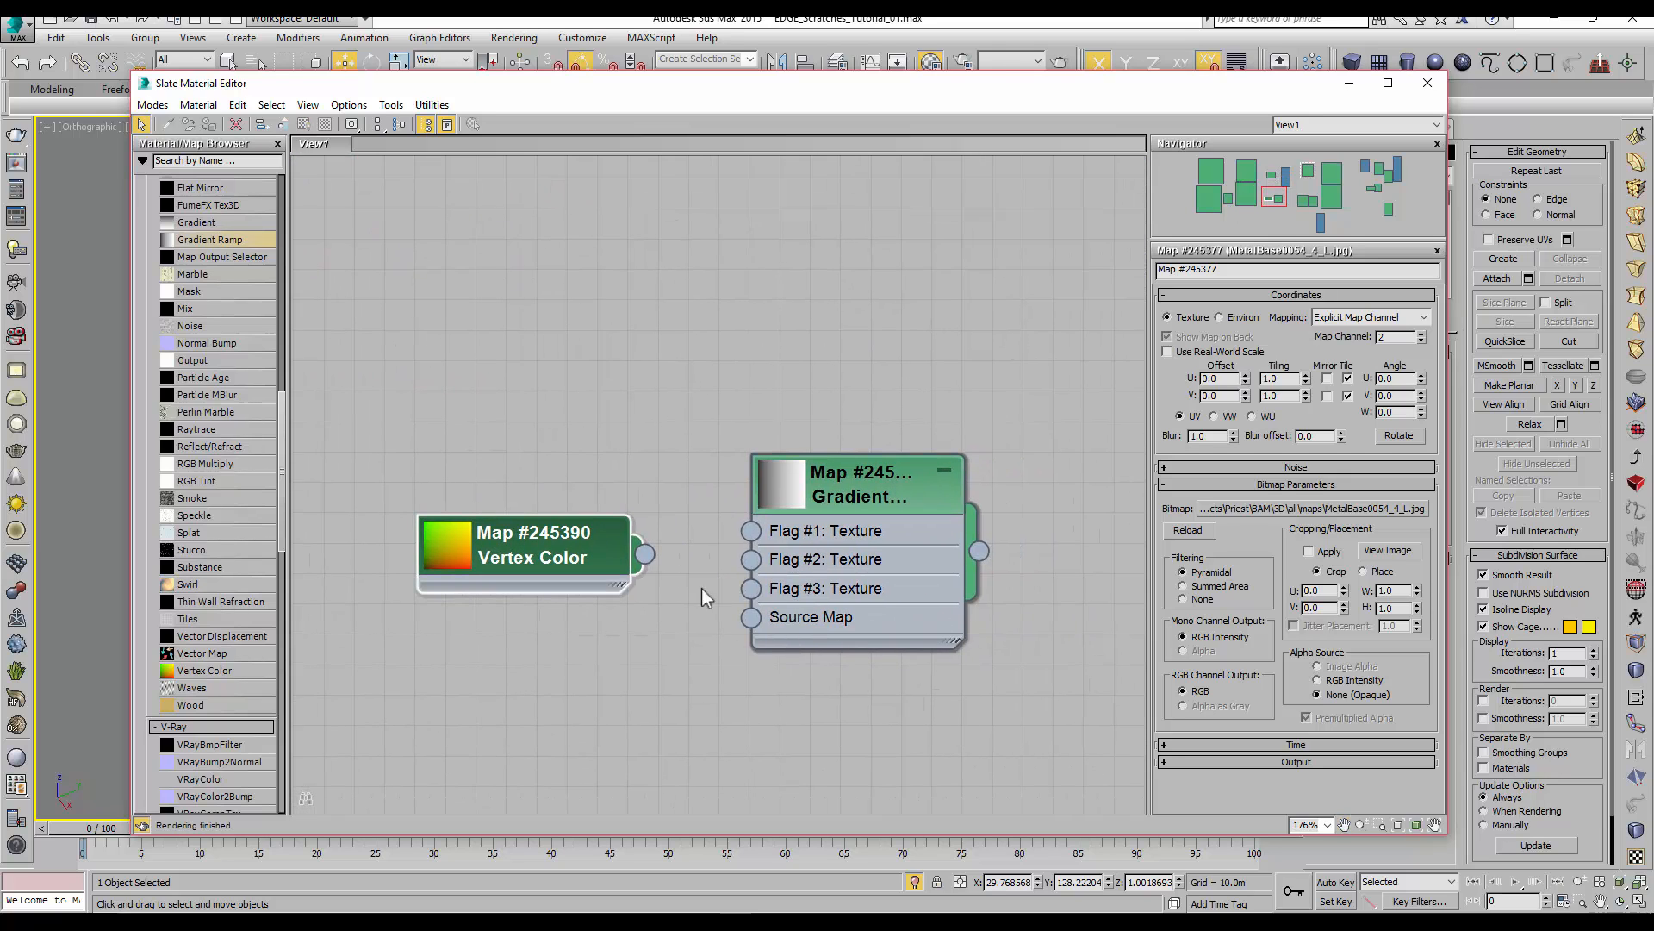
{"action": "left_click_drag", "start_coordinate": [650, 557], "coordinate": [752, 617]}
{"action": "double_click", "coordinate": [870, 497]}
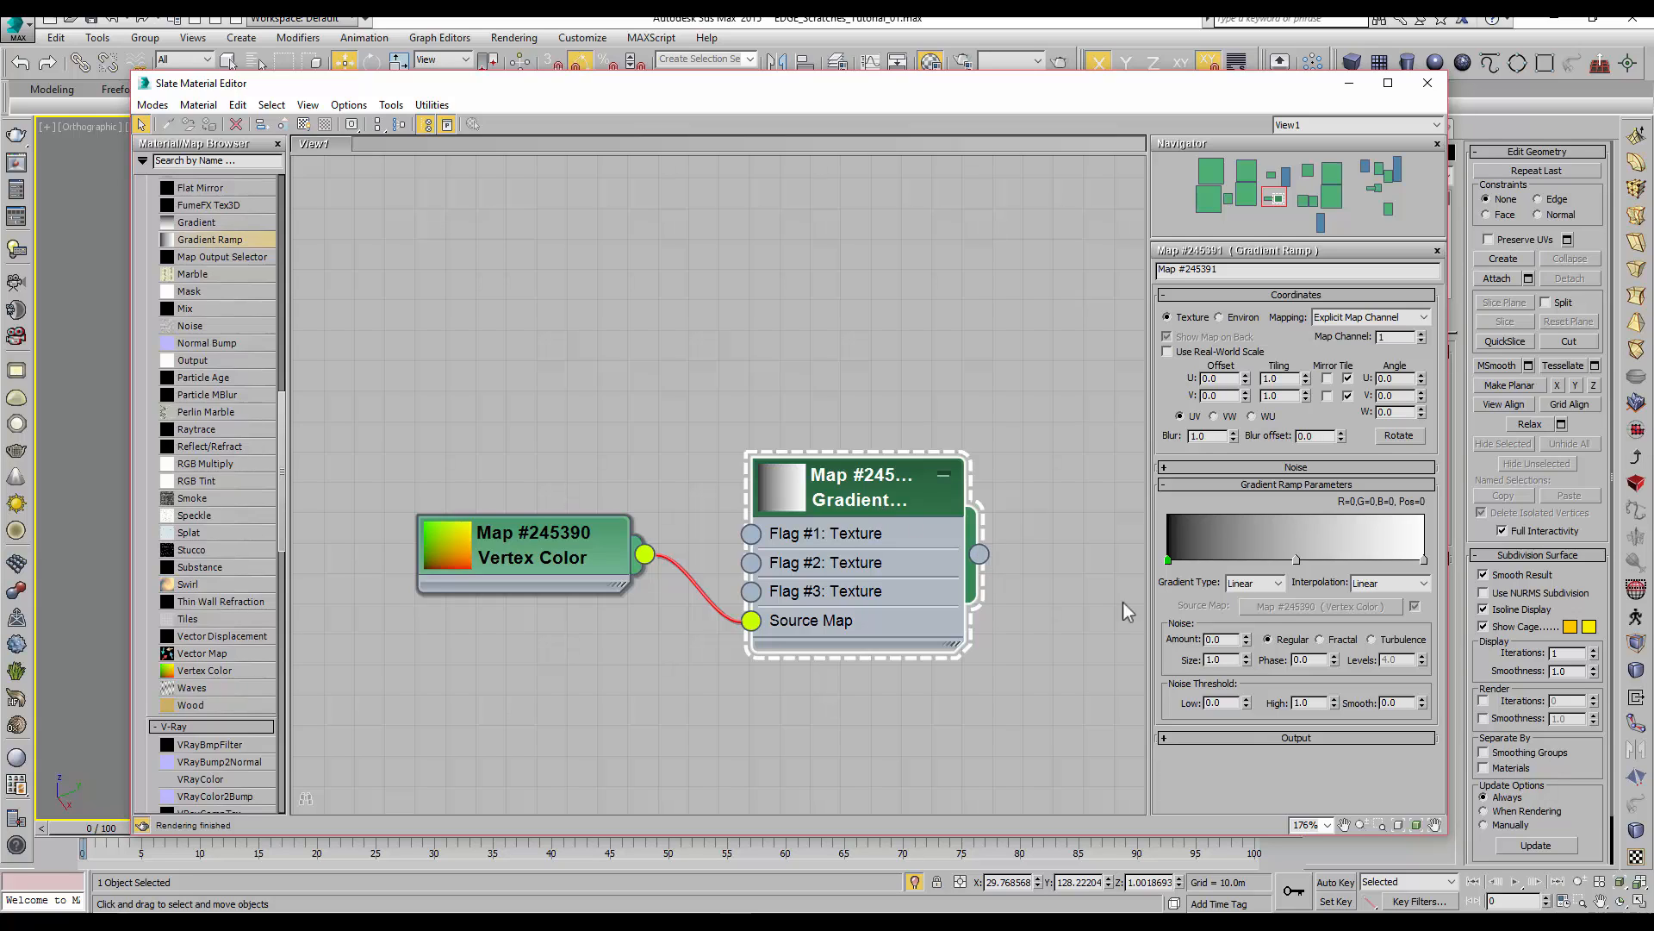
{"action": "left_click", "coordinate": [1281, 583]}
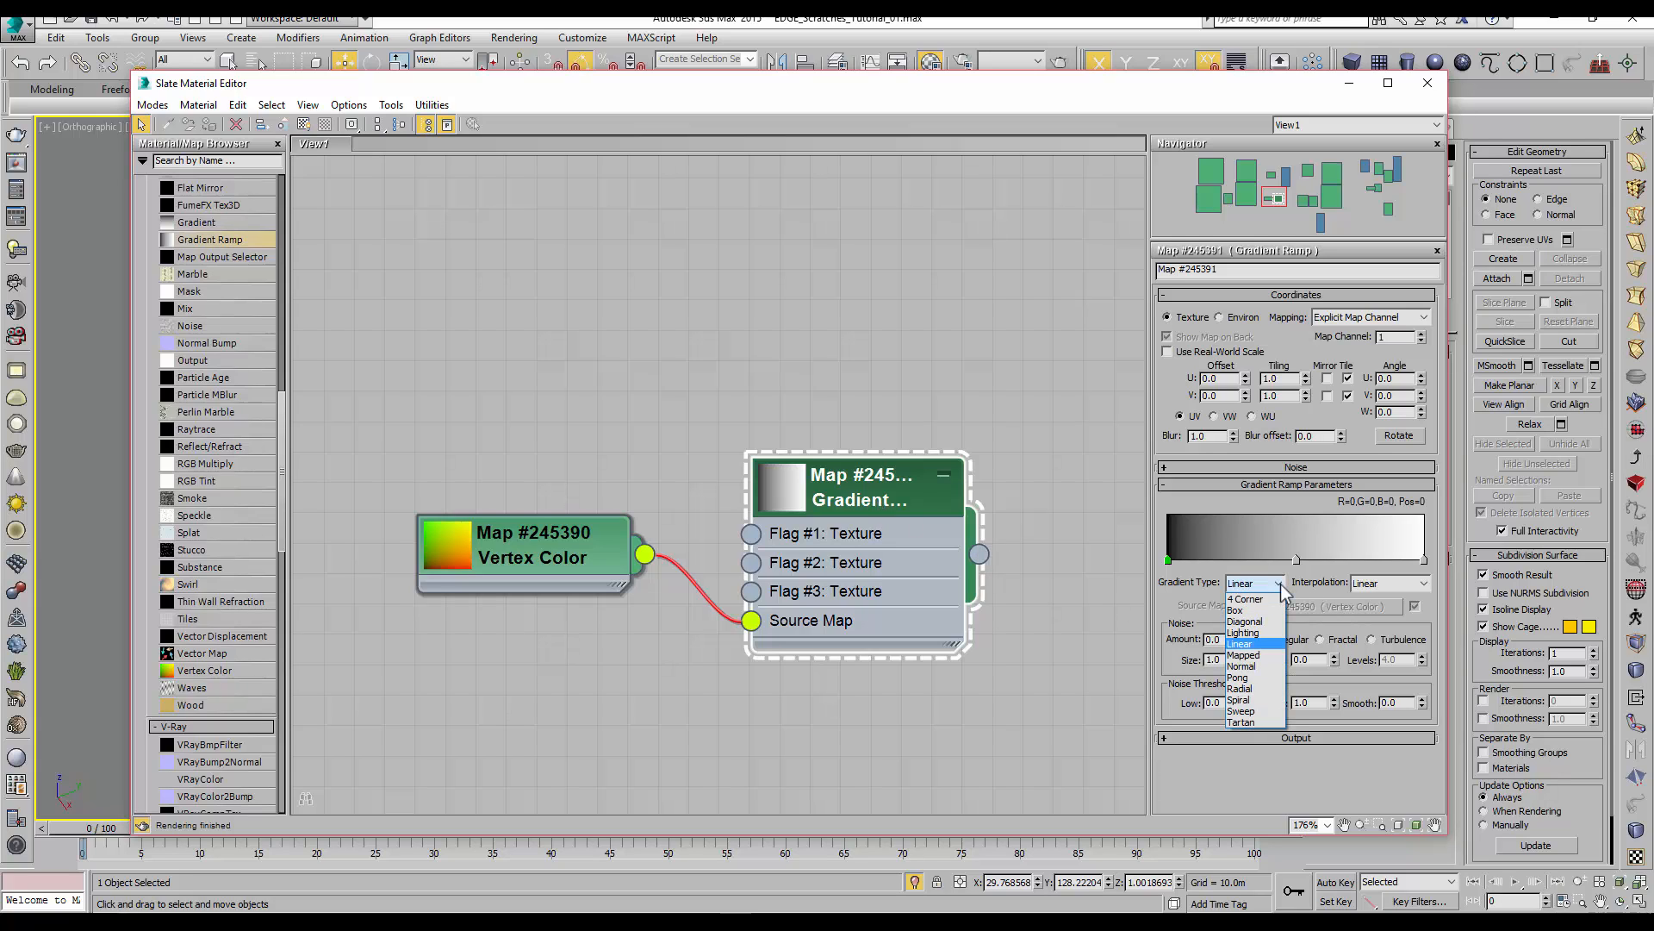
{"action": "left_click", "coordinate": [1270, 656]}
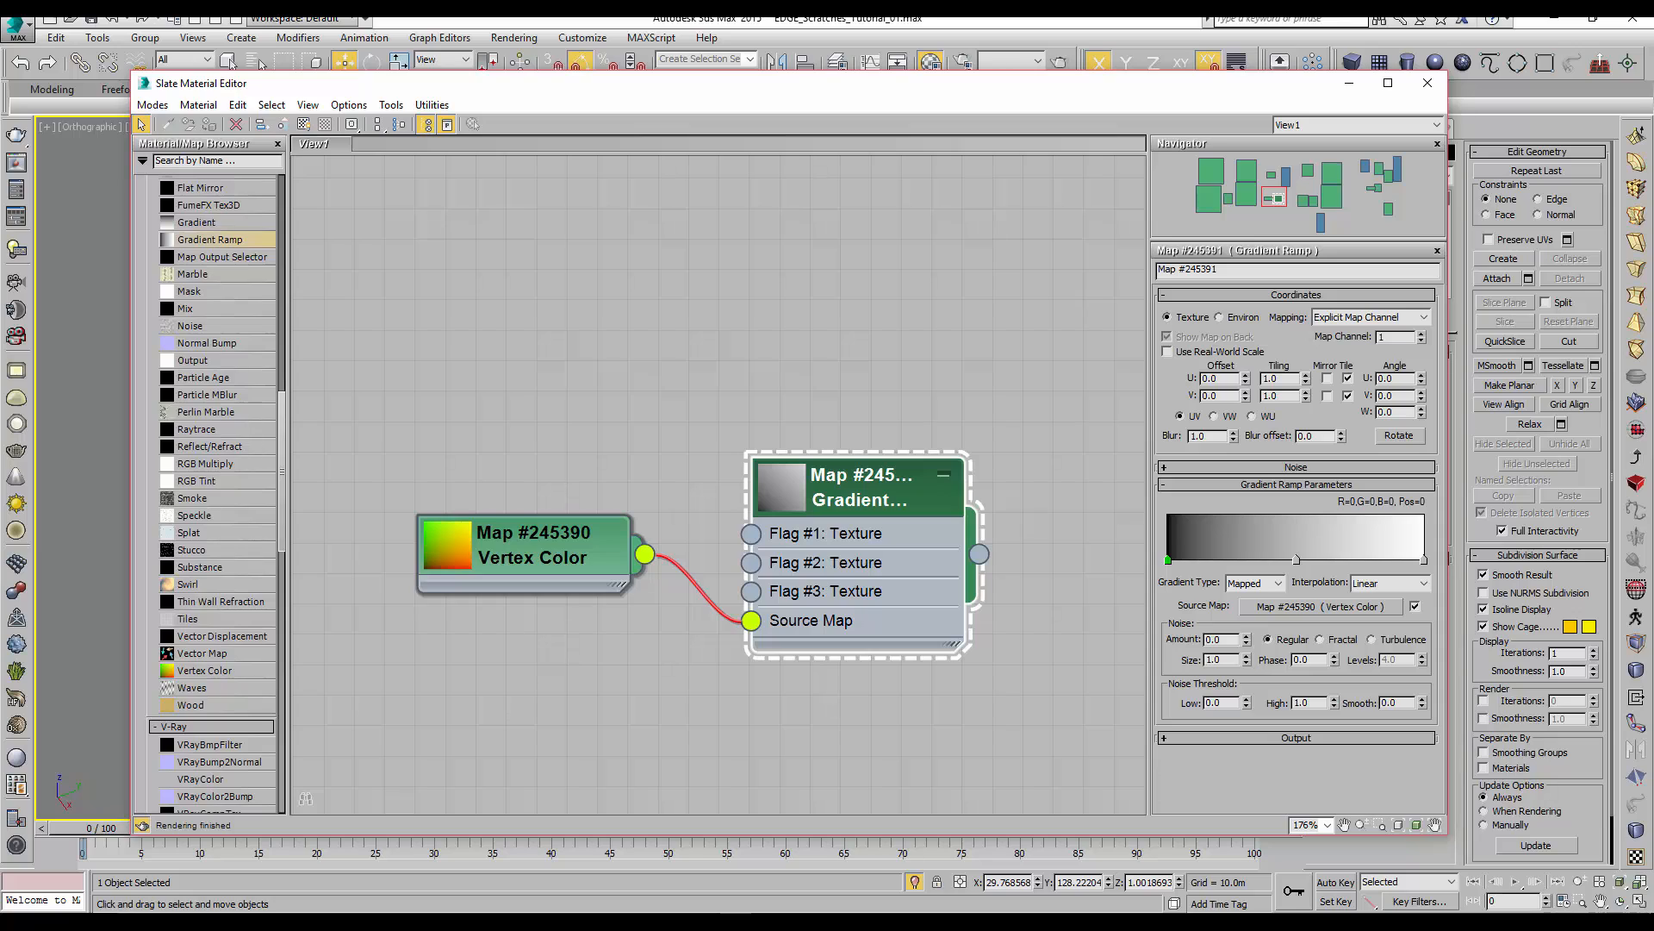
Switch the Gradient Ramp's noise to Fractal with an amount of 0.87
{"action": "key", "text": "alt+Tab"}
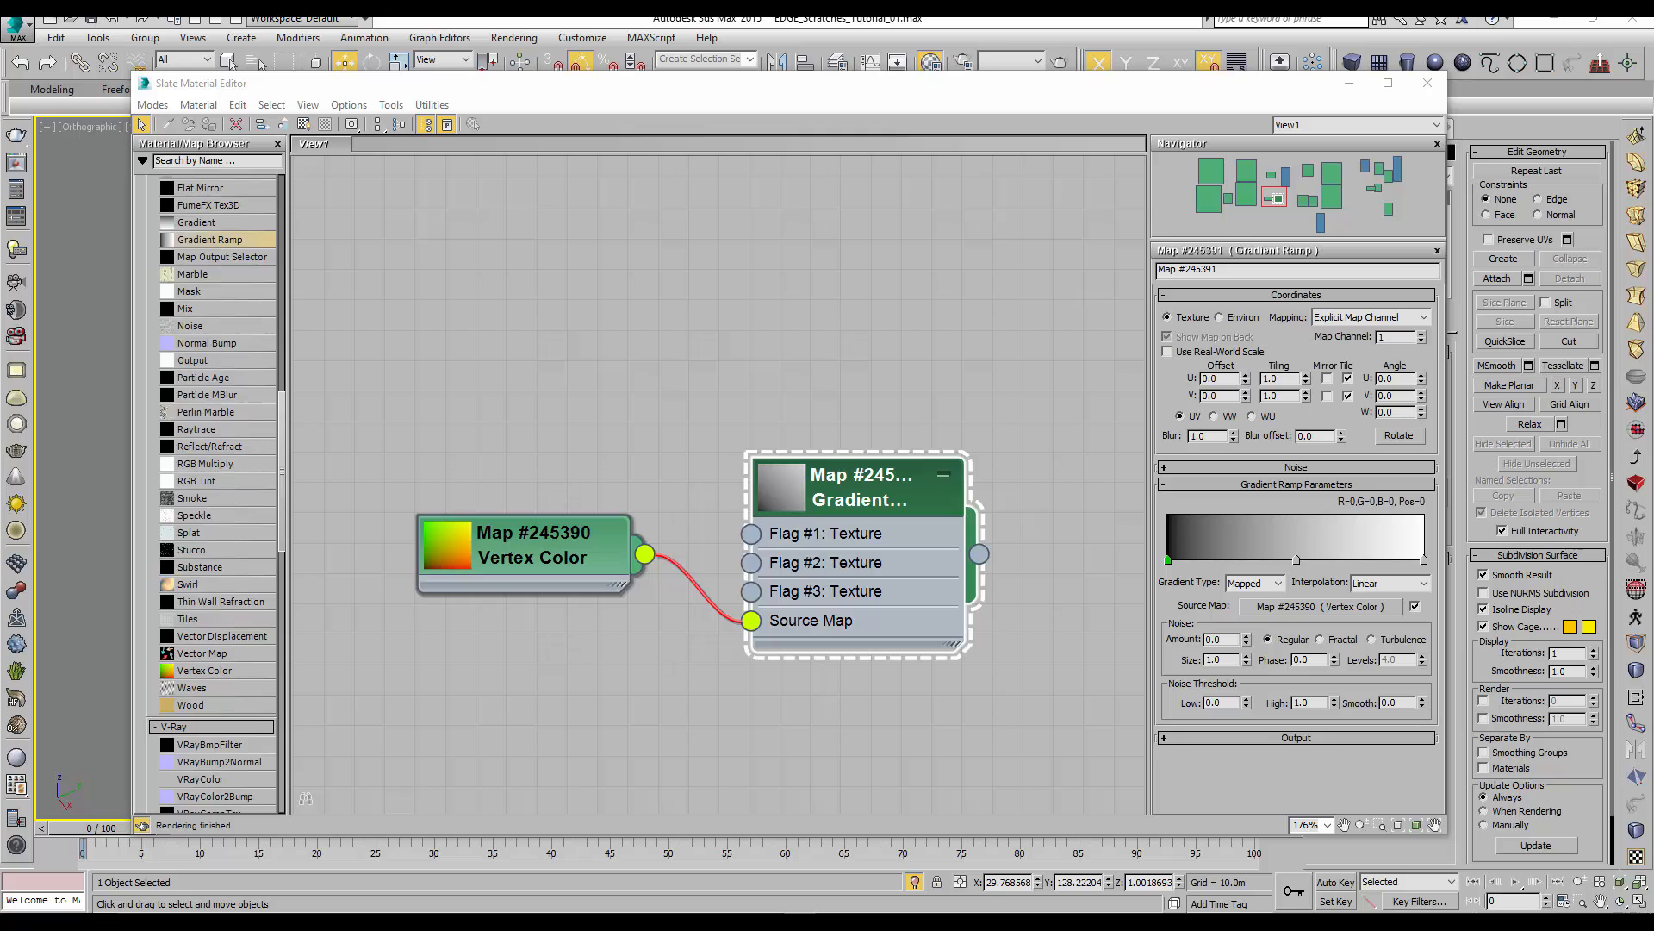
{"action": "scroll", "coordinate": [927, 802], "scroll_direction": "down", "scroll_amount": 2}
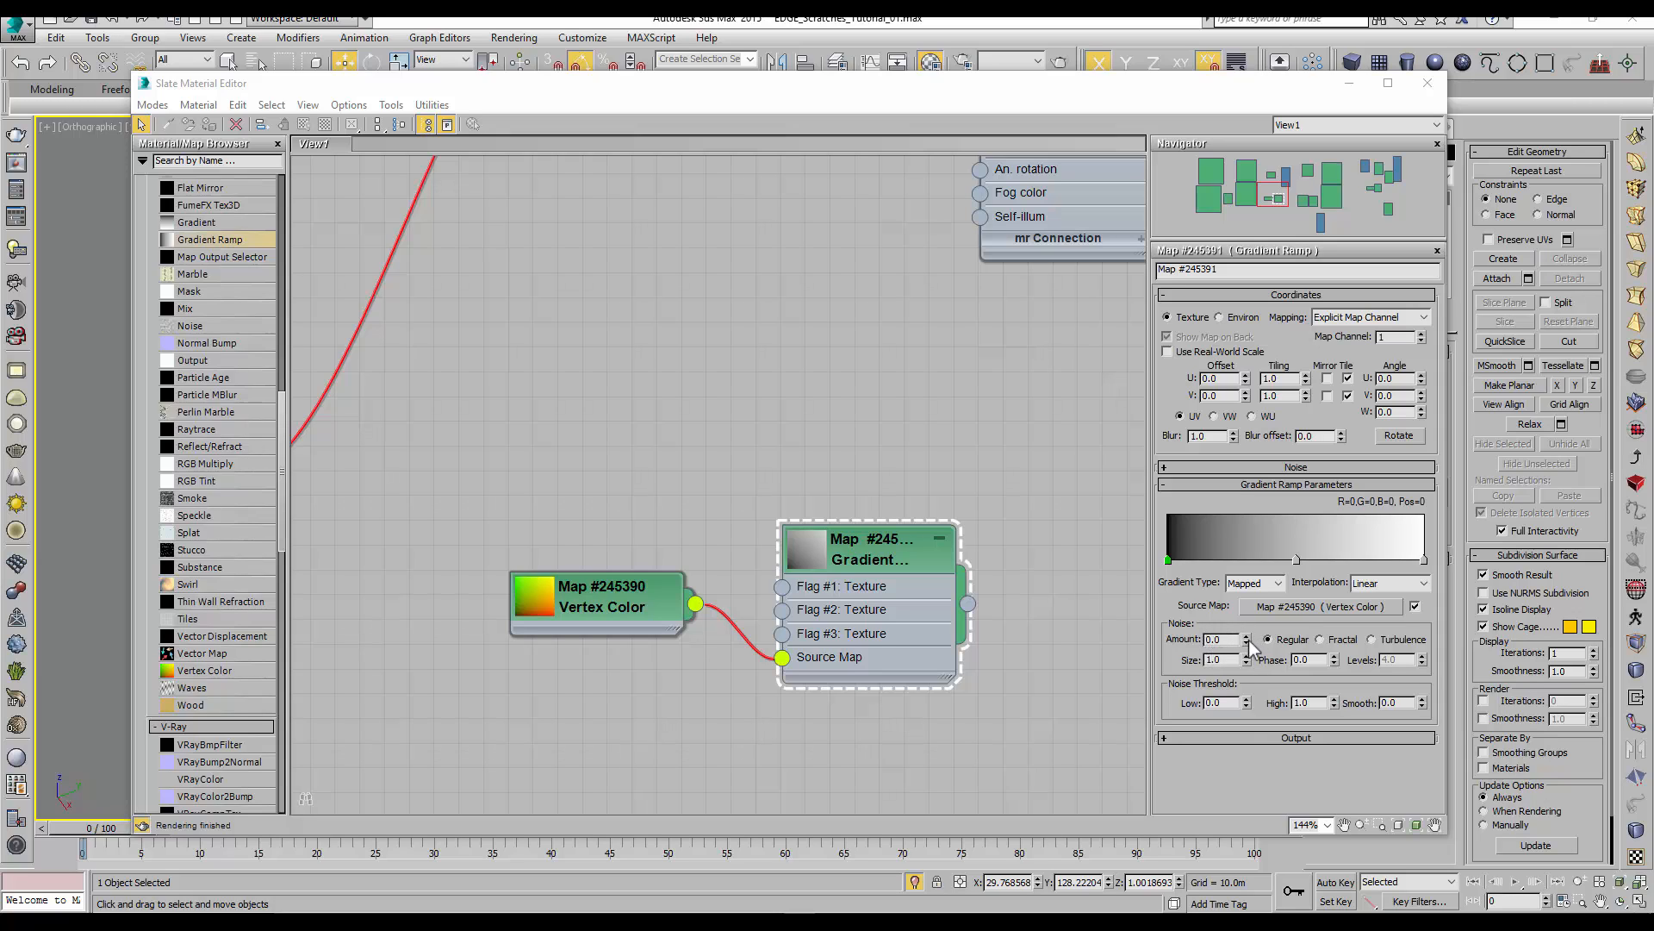
{"action": "left_click", "coordinate": [1324, 639]}
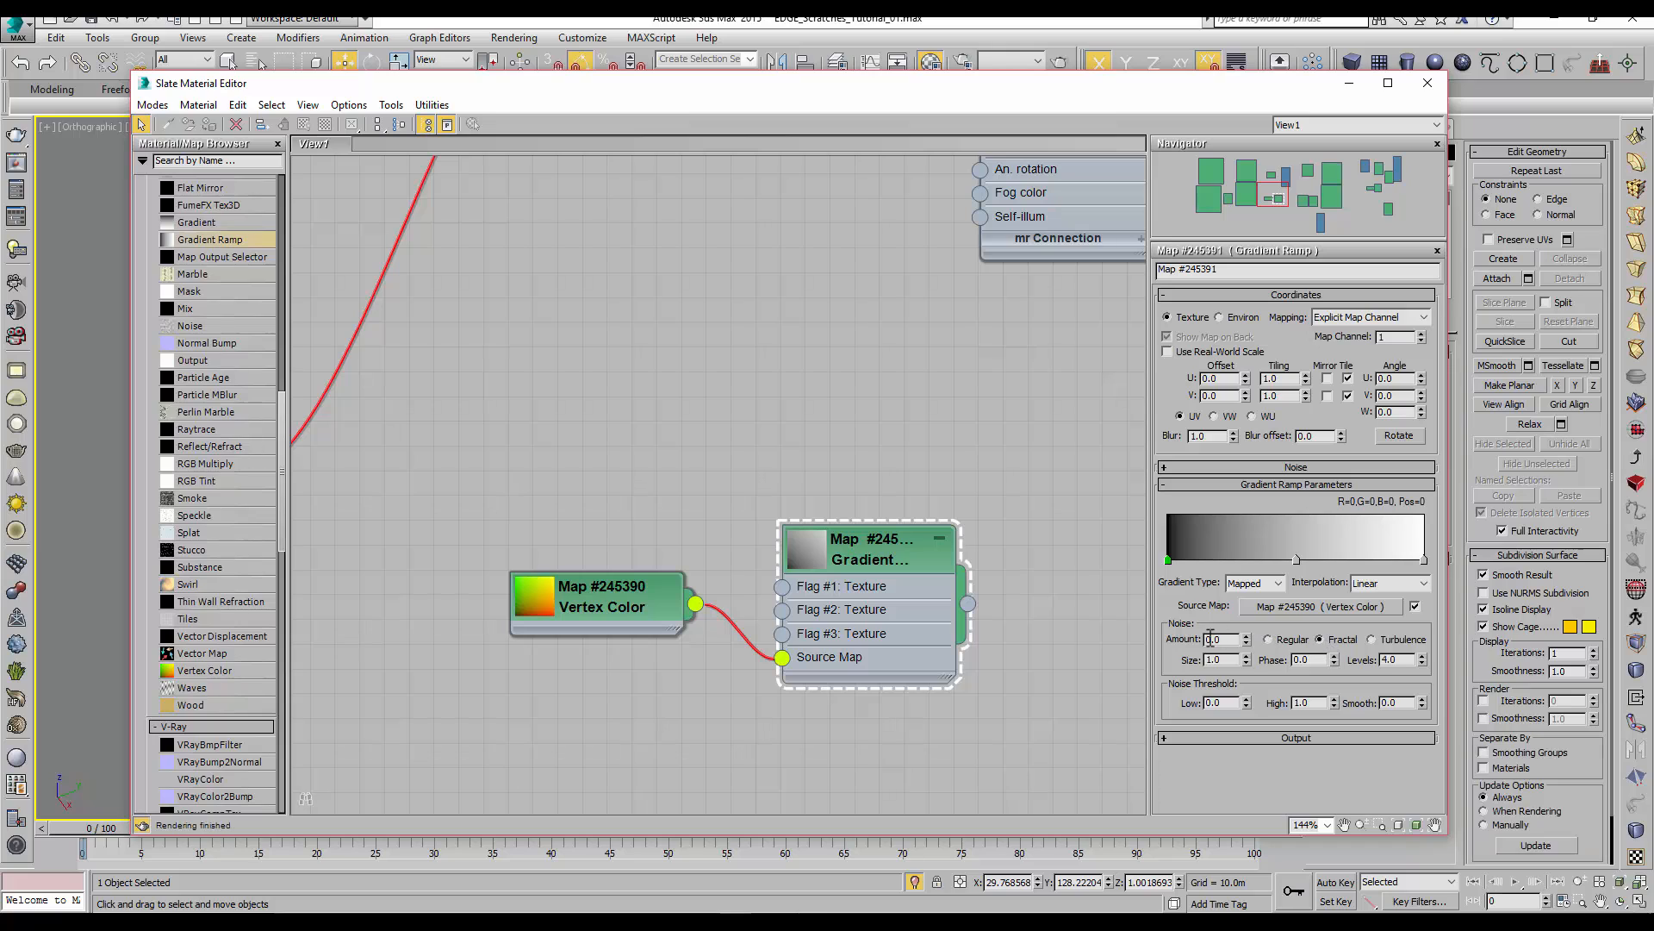
{"action": "left_click_drag", "start_coordinate": [1249, 641], "coordinate": [1262, 558]}
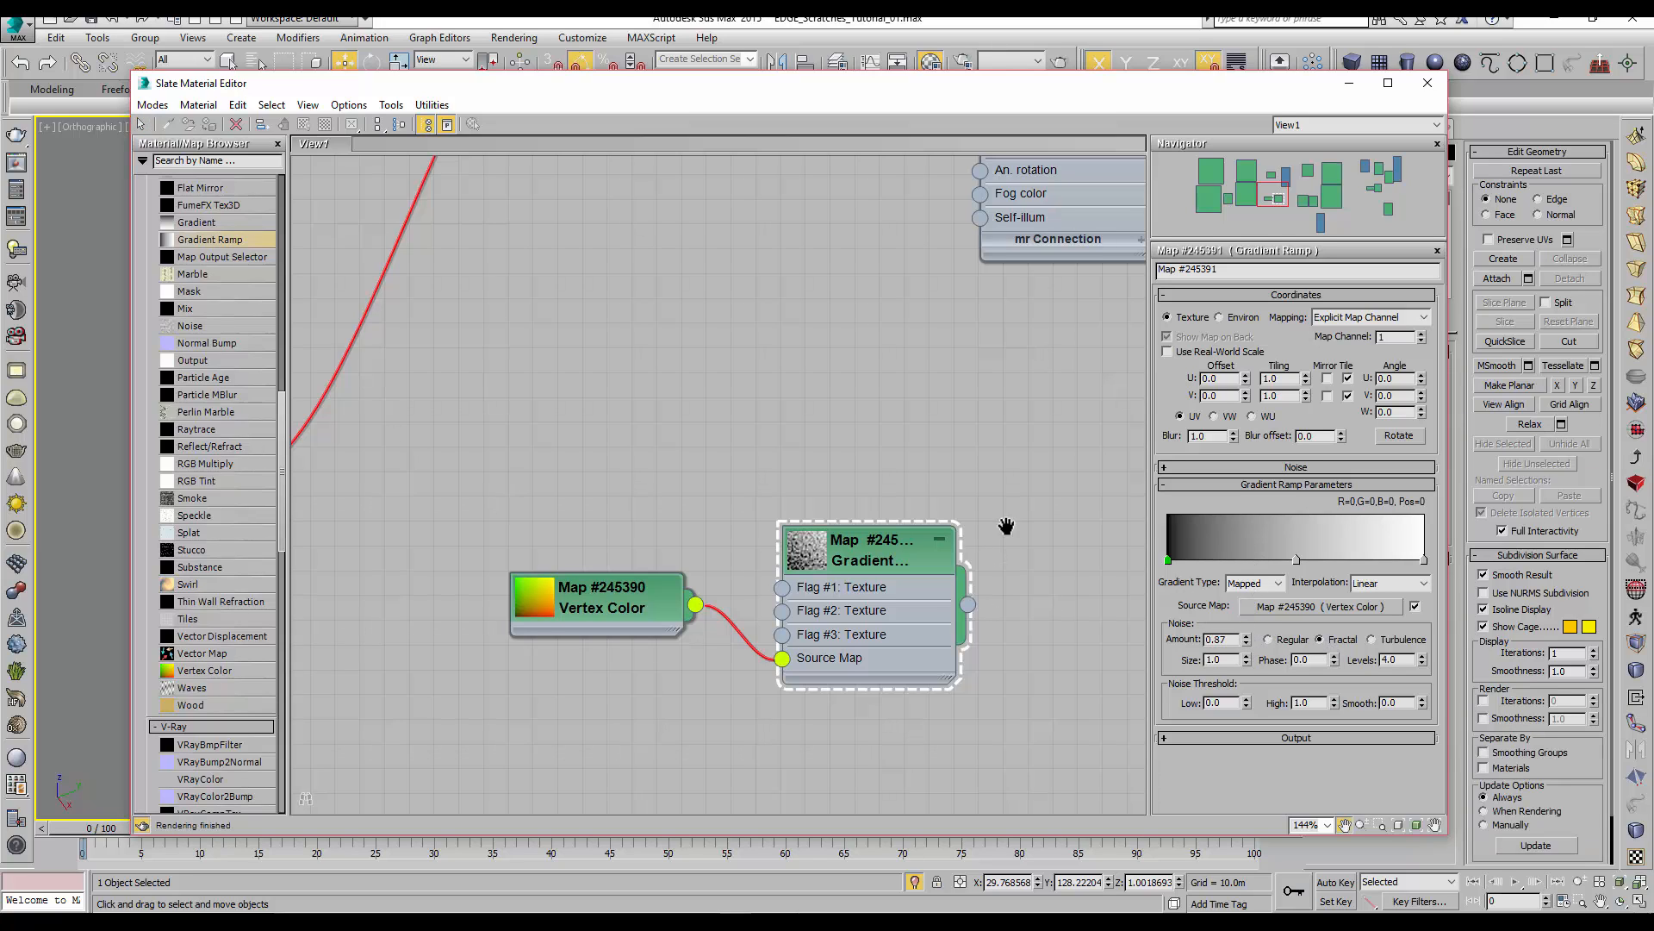
Connect the Gradient Ramp's output to the Mix Amount of the Mix map that blends paint and rust
{"action": "middle_click_drag", "start_coordinate": [1006, 525], "coordinate": [960, 603]}
{"action": "scroll", "coordinate": [959, 608], "scroll_direction": "down", "scroll_amount": 4}
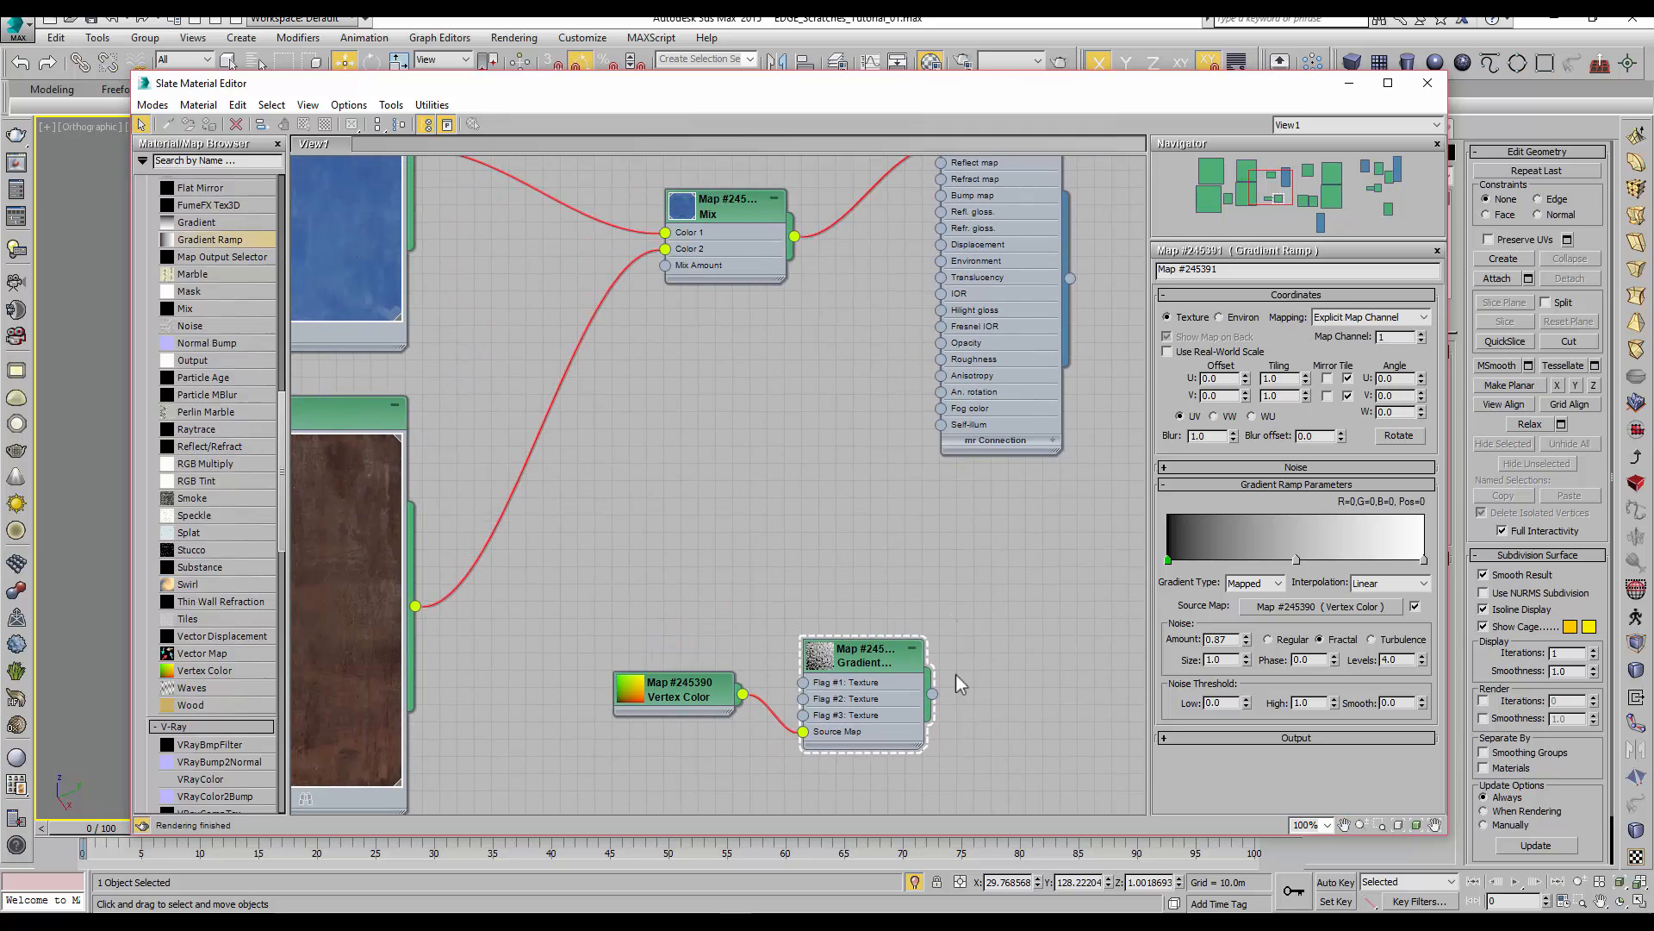
{"action": "left_click_drag", "start_coordinate": [936, 700], "coordinate": [665, 265]}
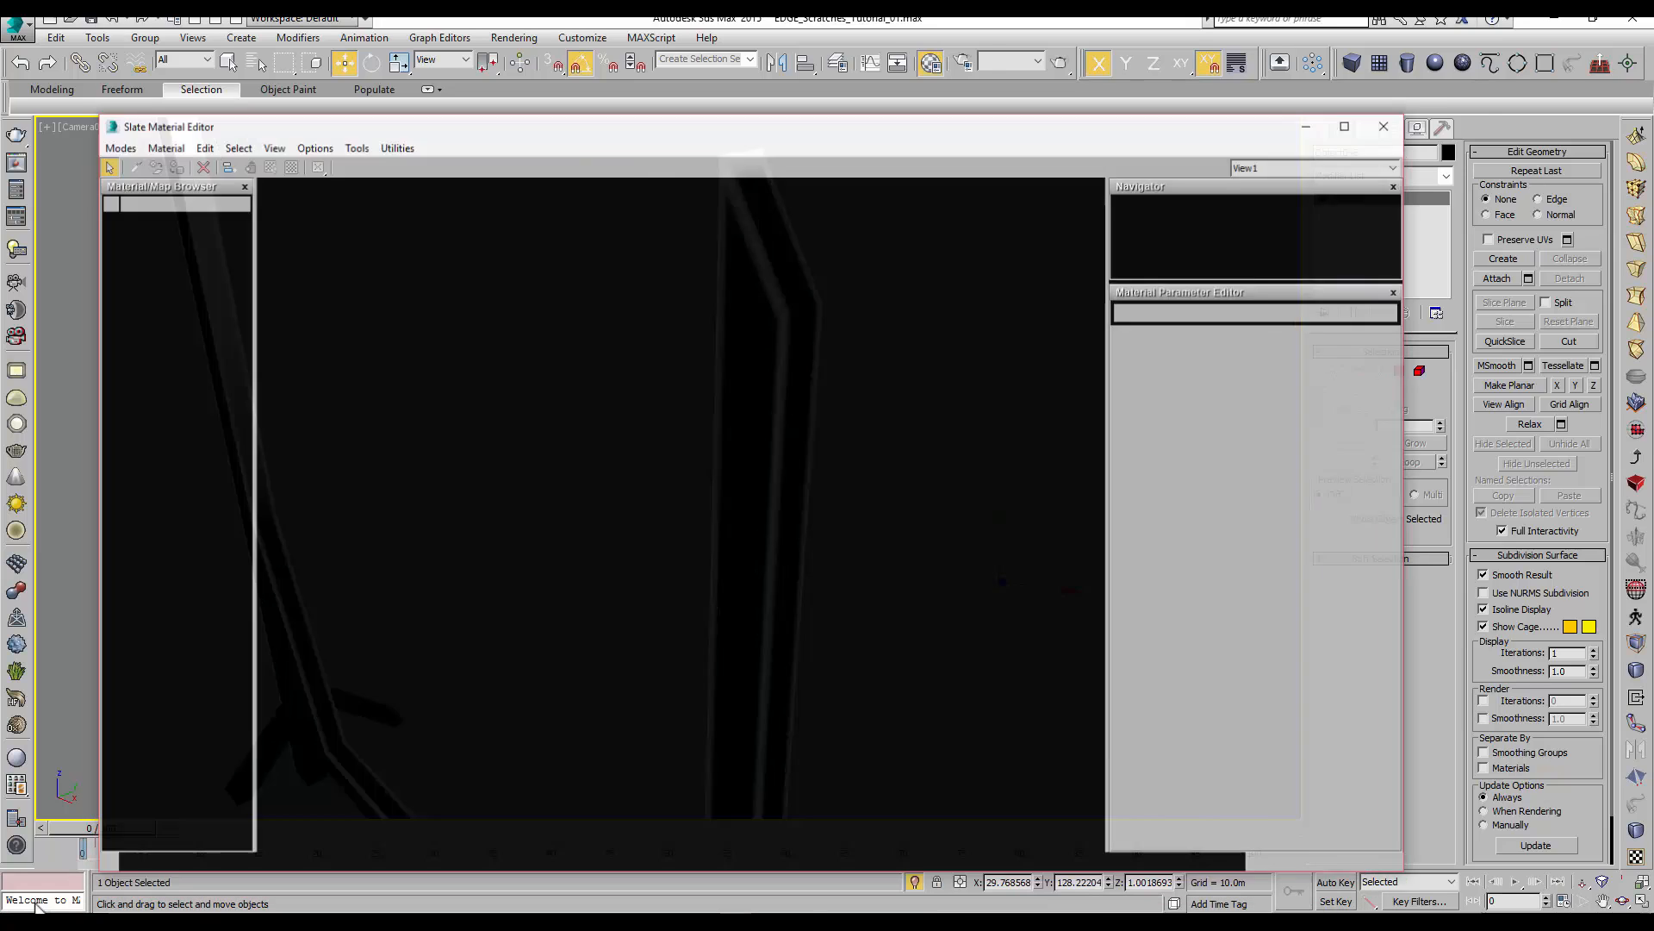
Feed the Gradient Ramp into the Light color of a new VRayLightMtl and render the camera view
{"action": "left_click", "coordinate": [72, 900]}
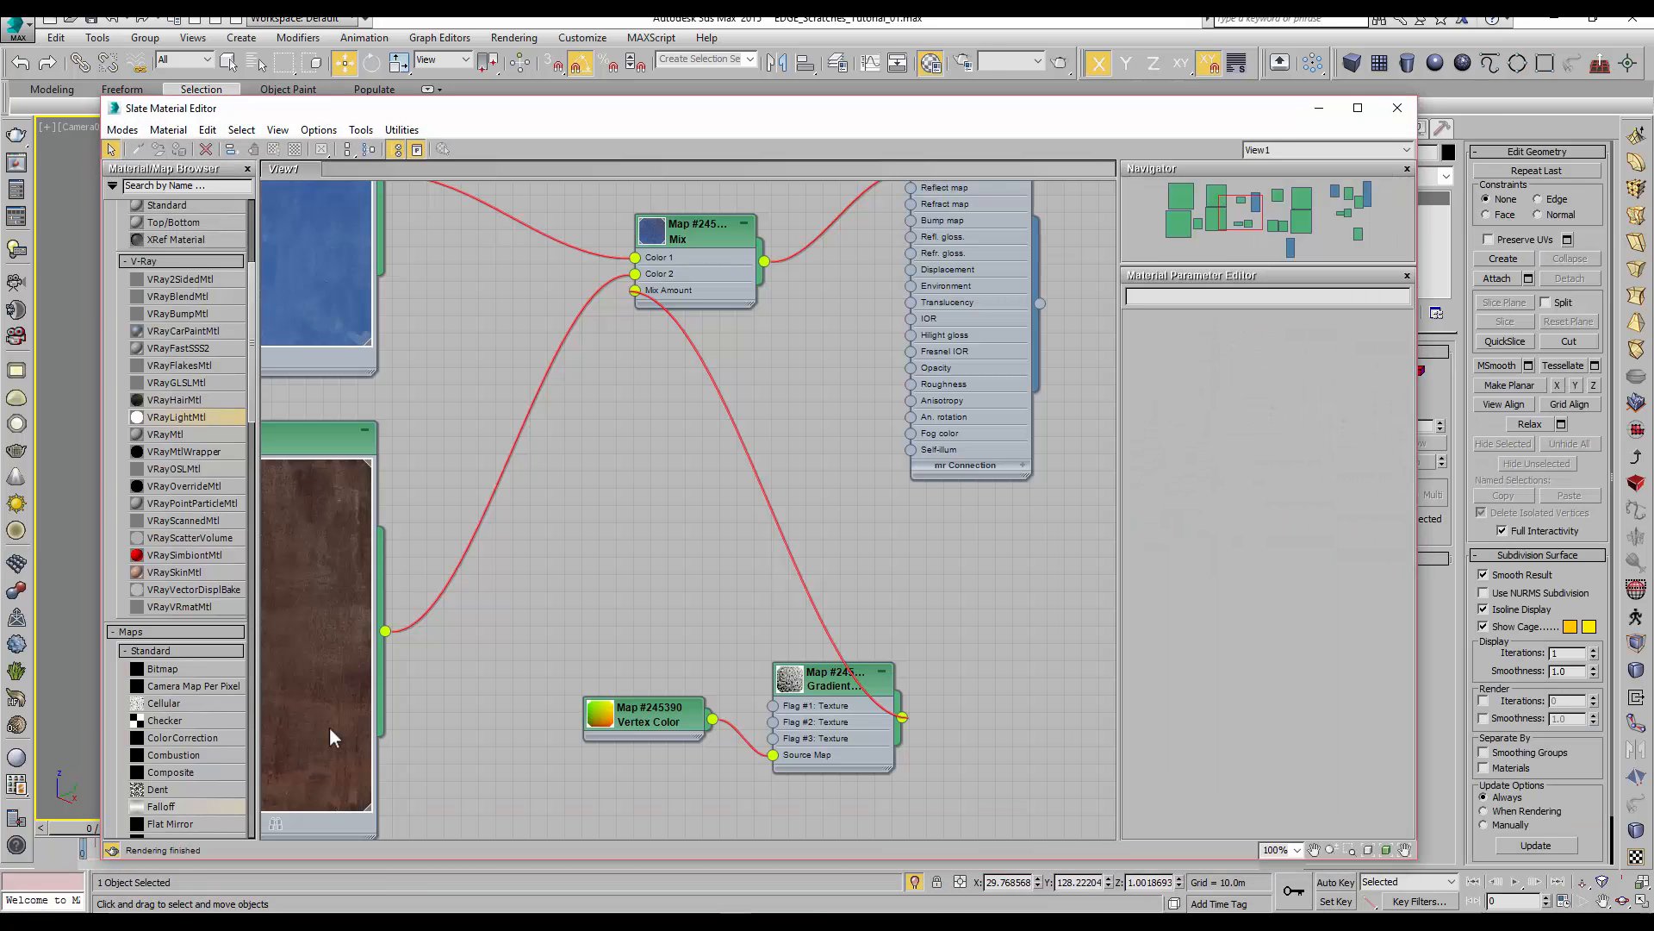
{"action": "left_click_drag", "start_coordinate": [198, 425], "coordinate": [1019, 589]}
{"action": "left_click_drag", "start_coordinate": [903, 722], "coordinate": [1017, 590]}
{"action": "double_click", "coordinate": [1026, 586]}
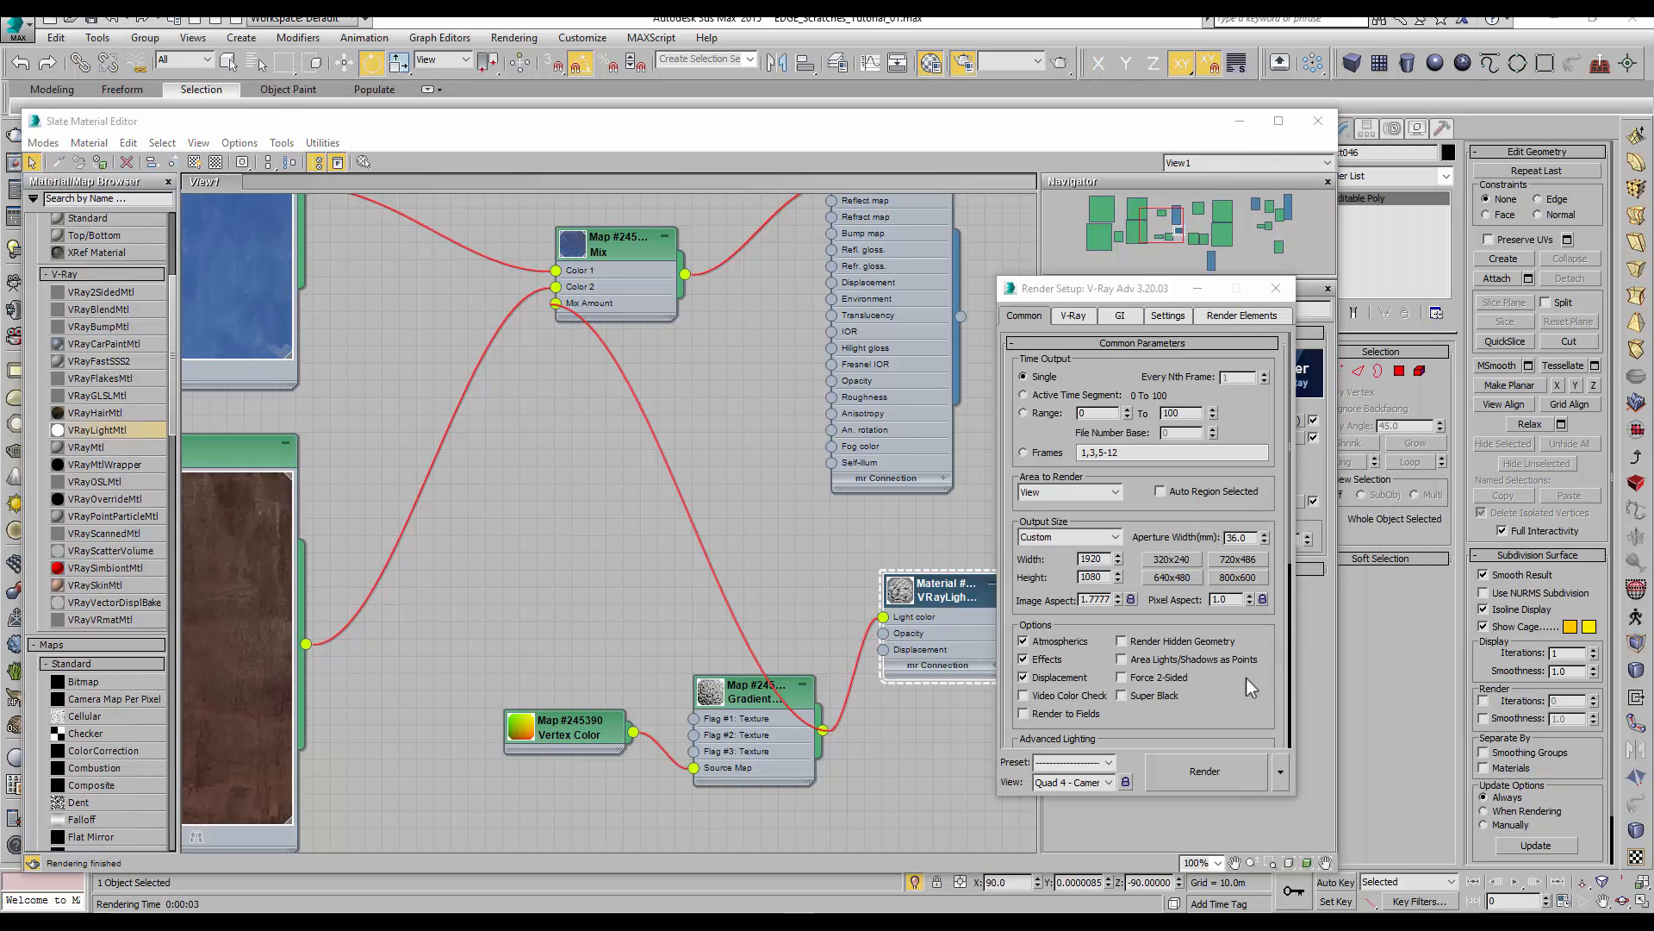
{"action": "left_click", "coordinate": [1213, 772]}
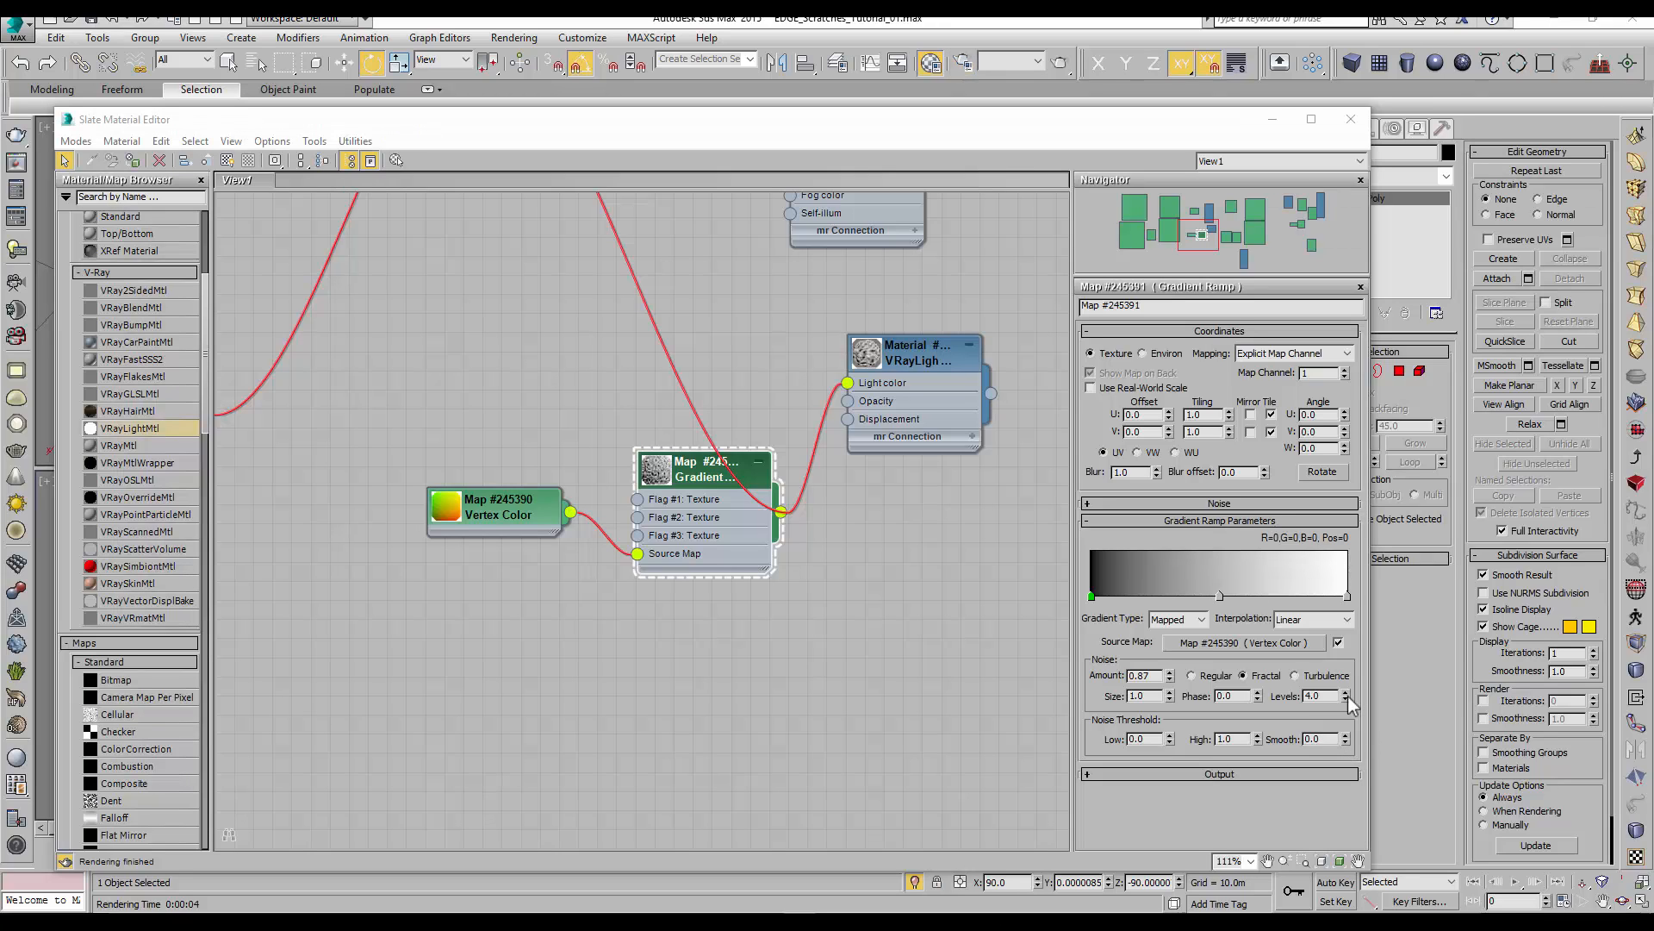
Set the Gradient Ramp's fractal noise to 10 levels and an amount of 0.98
{"action": "left_click_drag", "start_coordinate": [1345, 700], "coordinate": [1357, 573]}
{"action": "left_click_drag", "start_coordinate": [1171, 677], "coordinate": [1172, 669]}
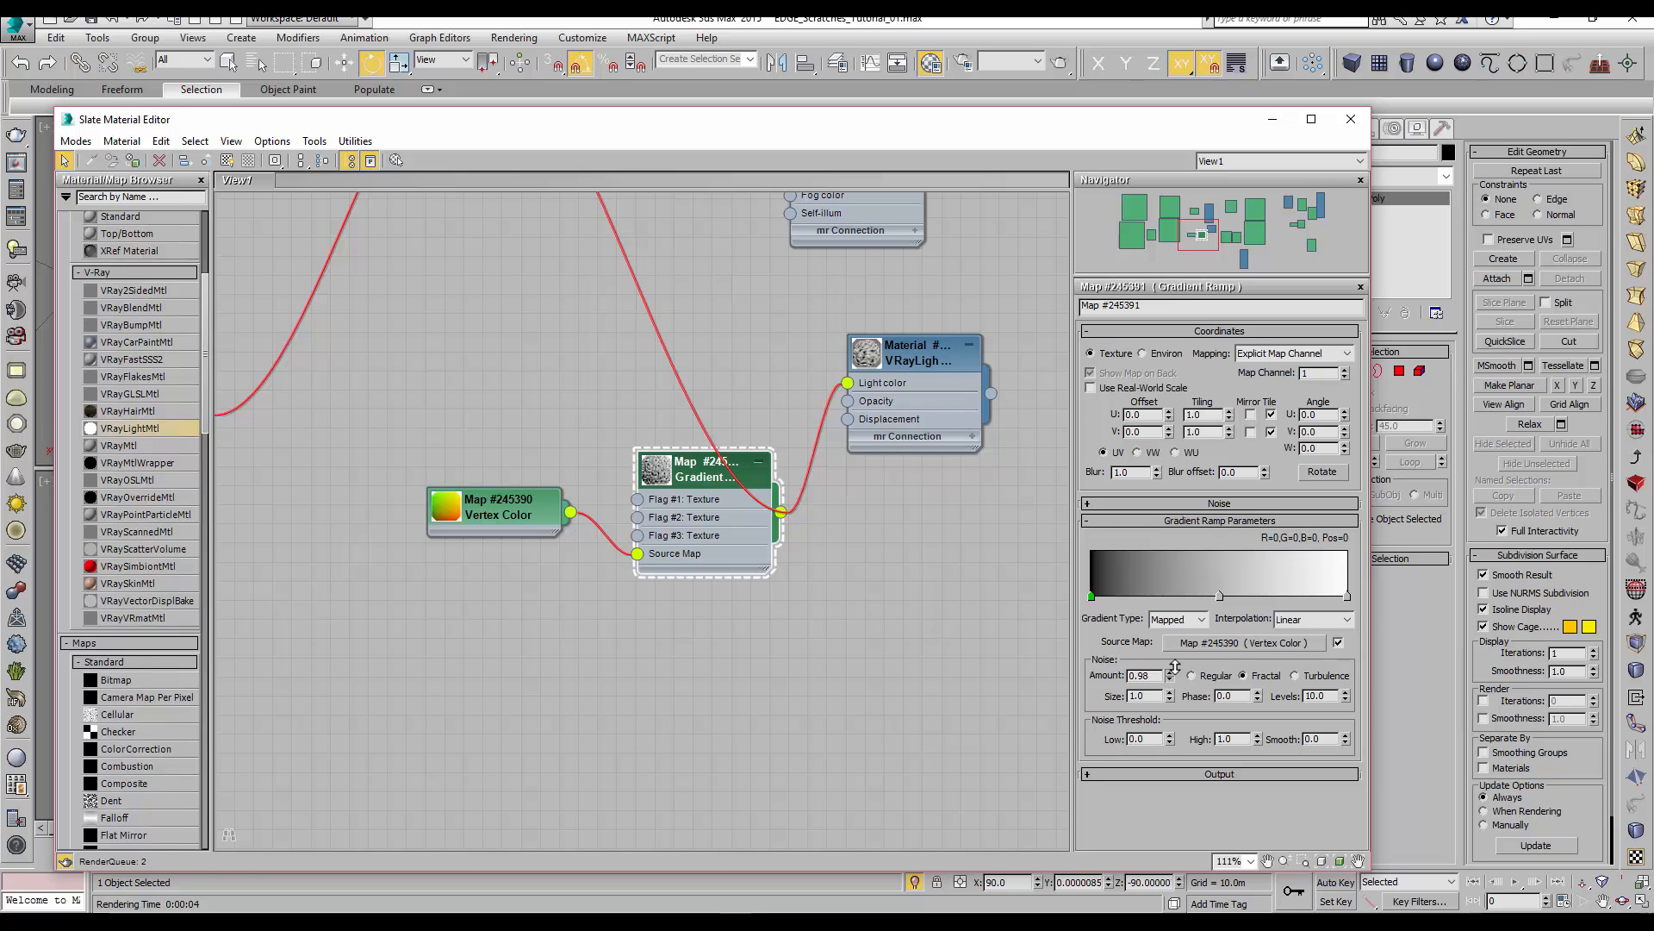
Add a black flag near the middle of the gradient and move the grey flag to position 81
{"action": "left_click", "coordinate": [1144, 595]}
{"action": "left_click_drag", "start_coordinate": [1146, 595], "coordinate": [1161, 596]}
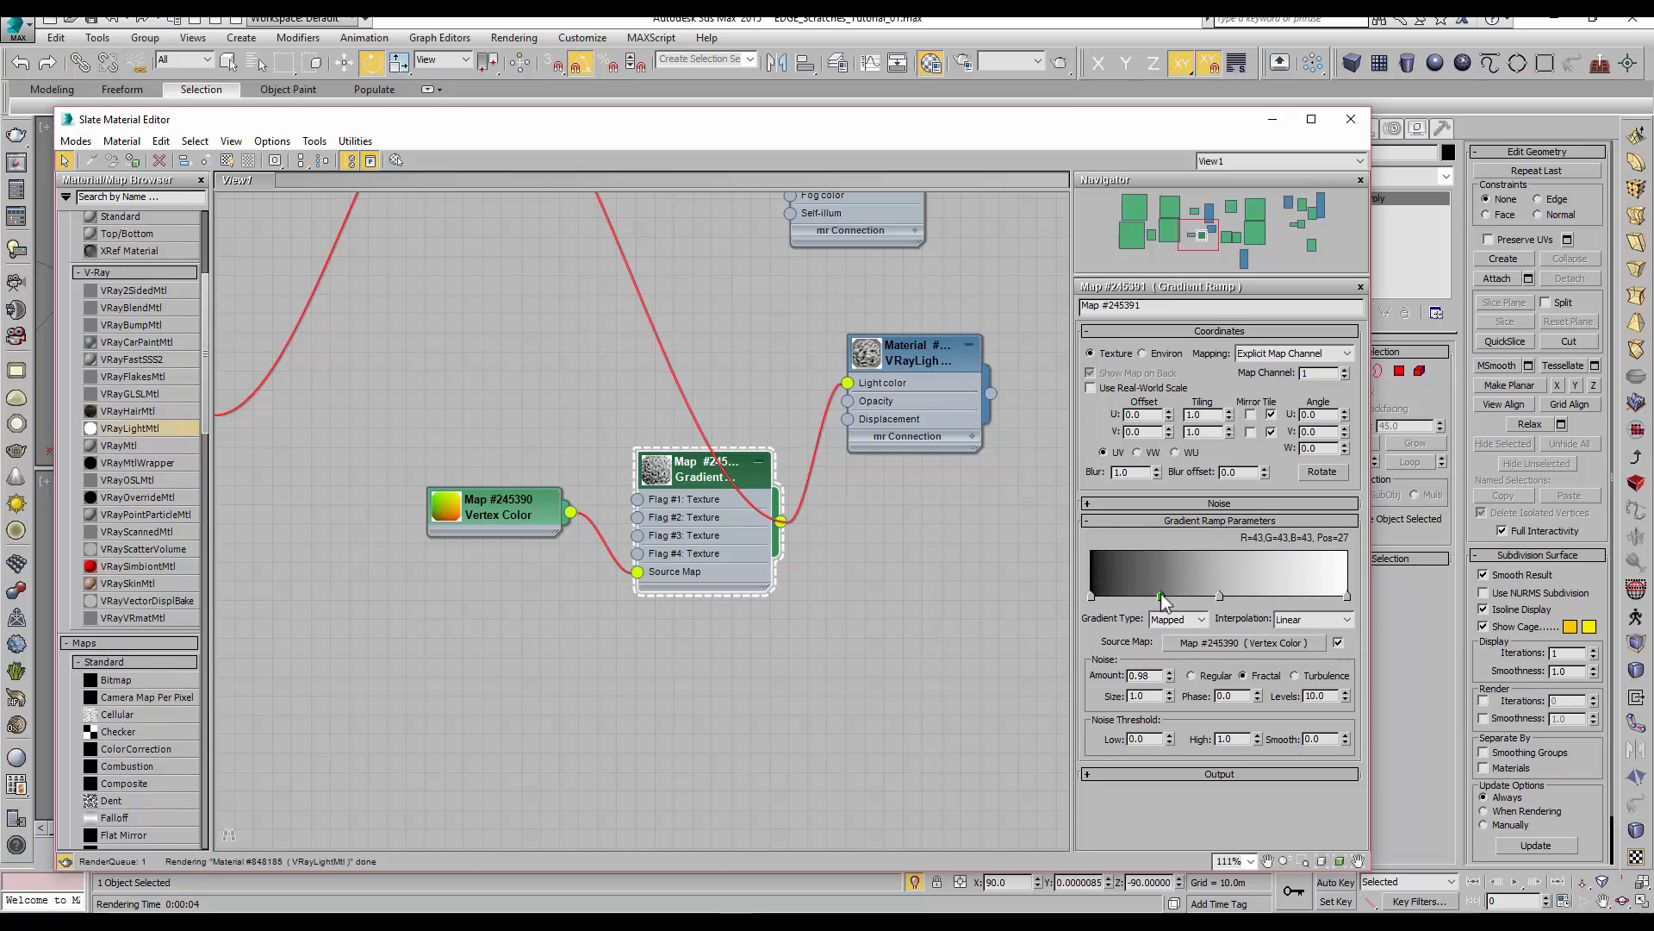
{"action": "double_click", "coordinate": [1161, 596]}
{"action": "left_click_drag", "start_coordinate": [567, 207], "coordinate": [548, 207]}
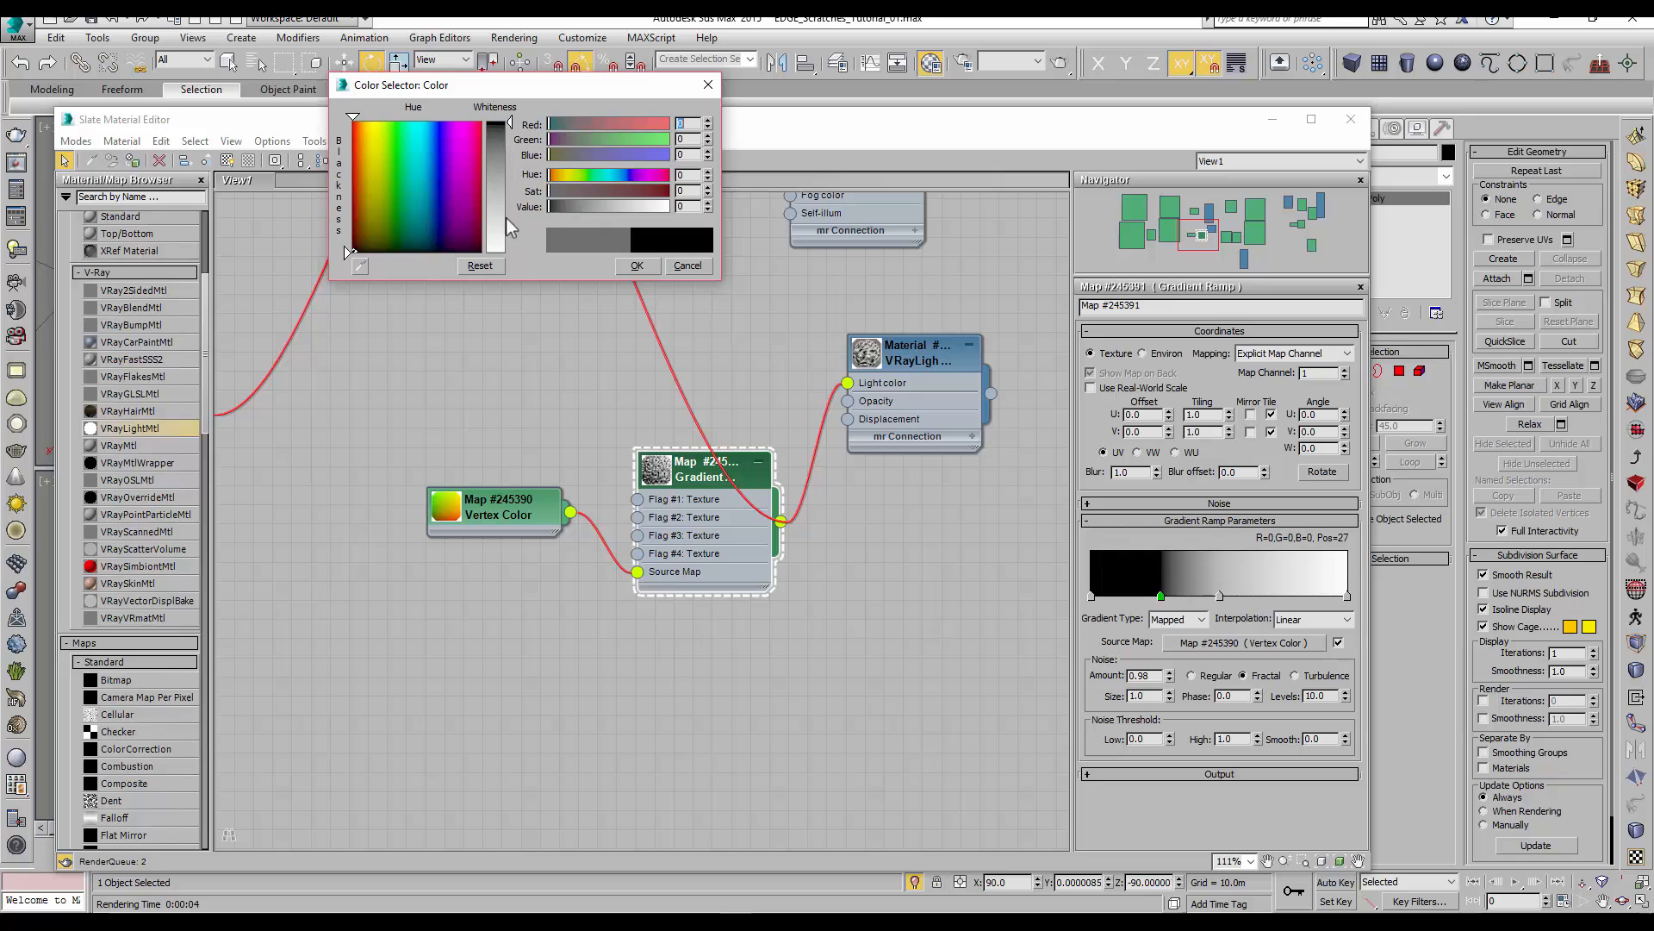
{"action": "left_click", "coordinate": [636, 265]}
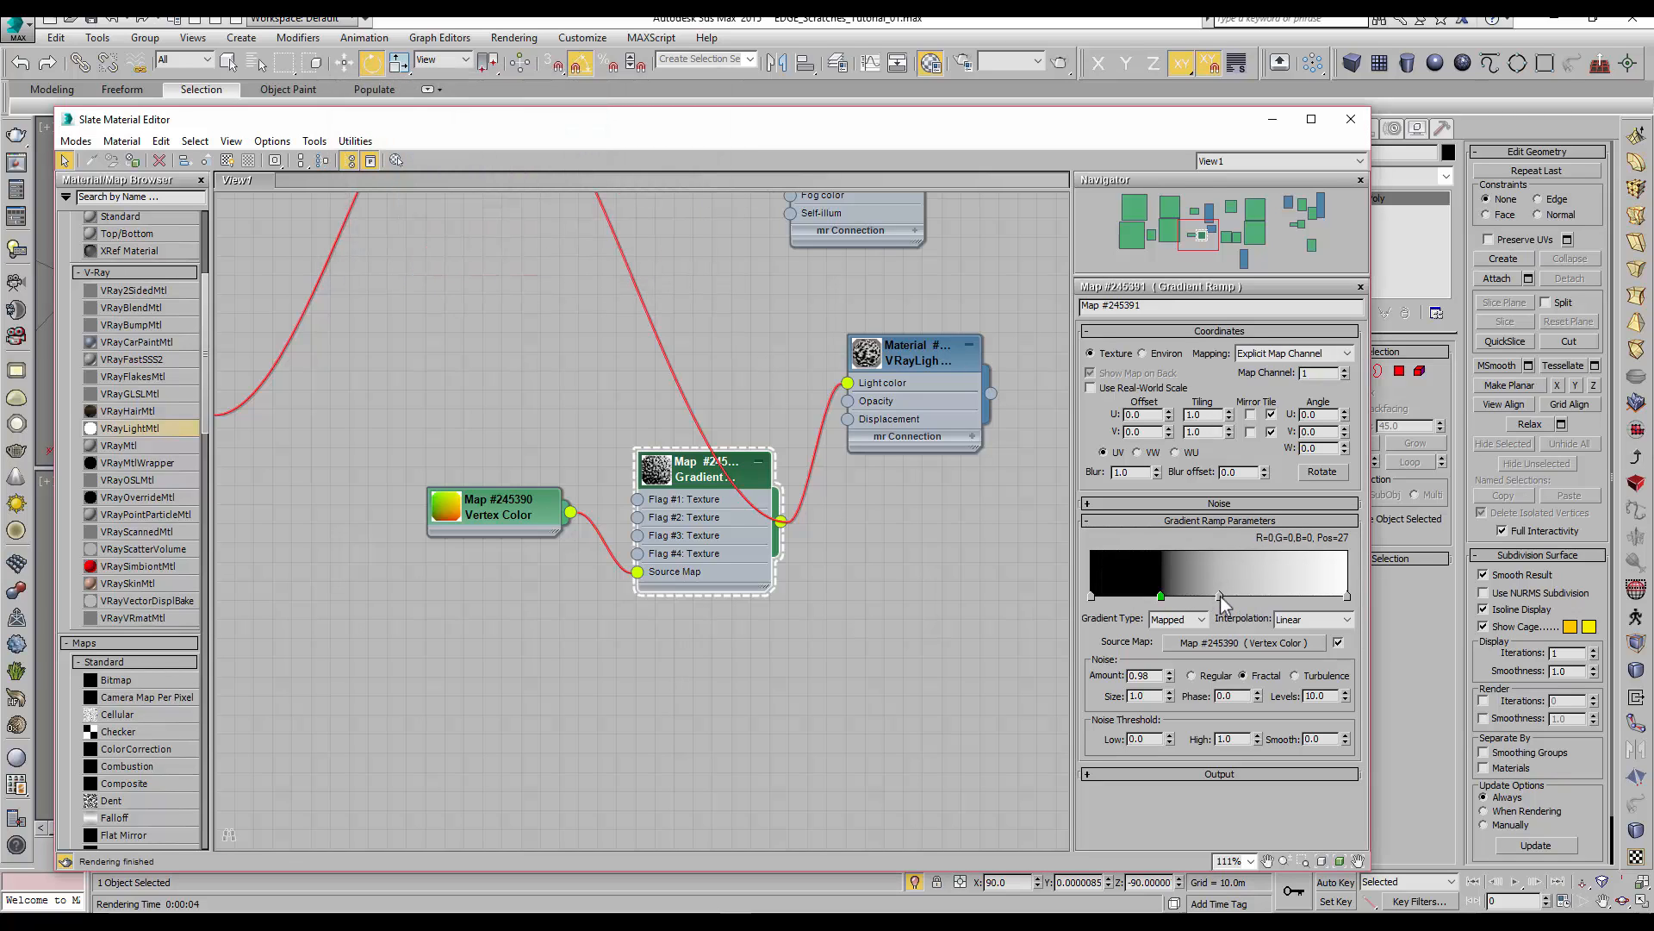
{"action": "left_click_drag", "start_coordinate": [1220, 595], "coordinate": [1289, 595]}
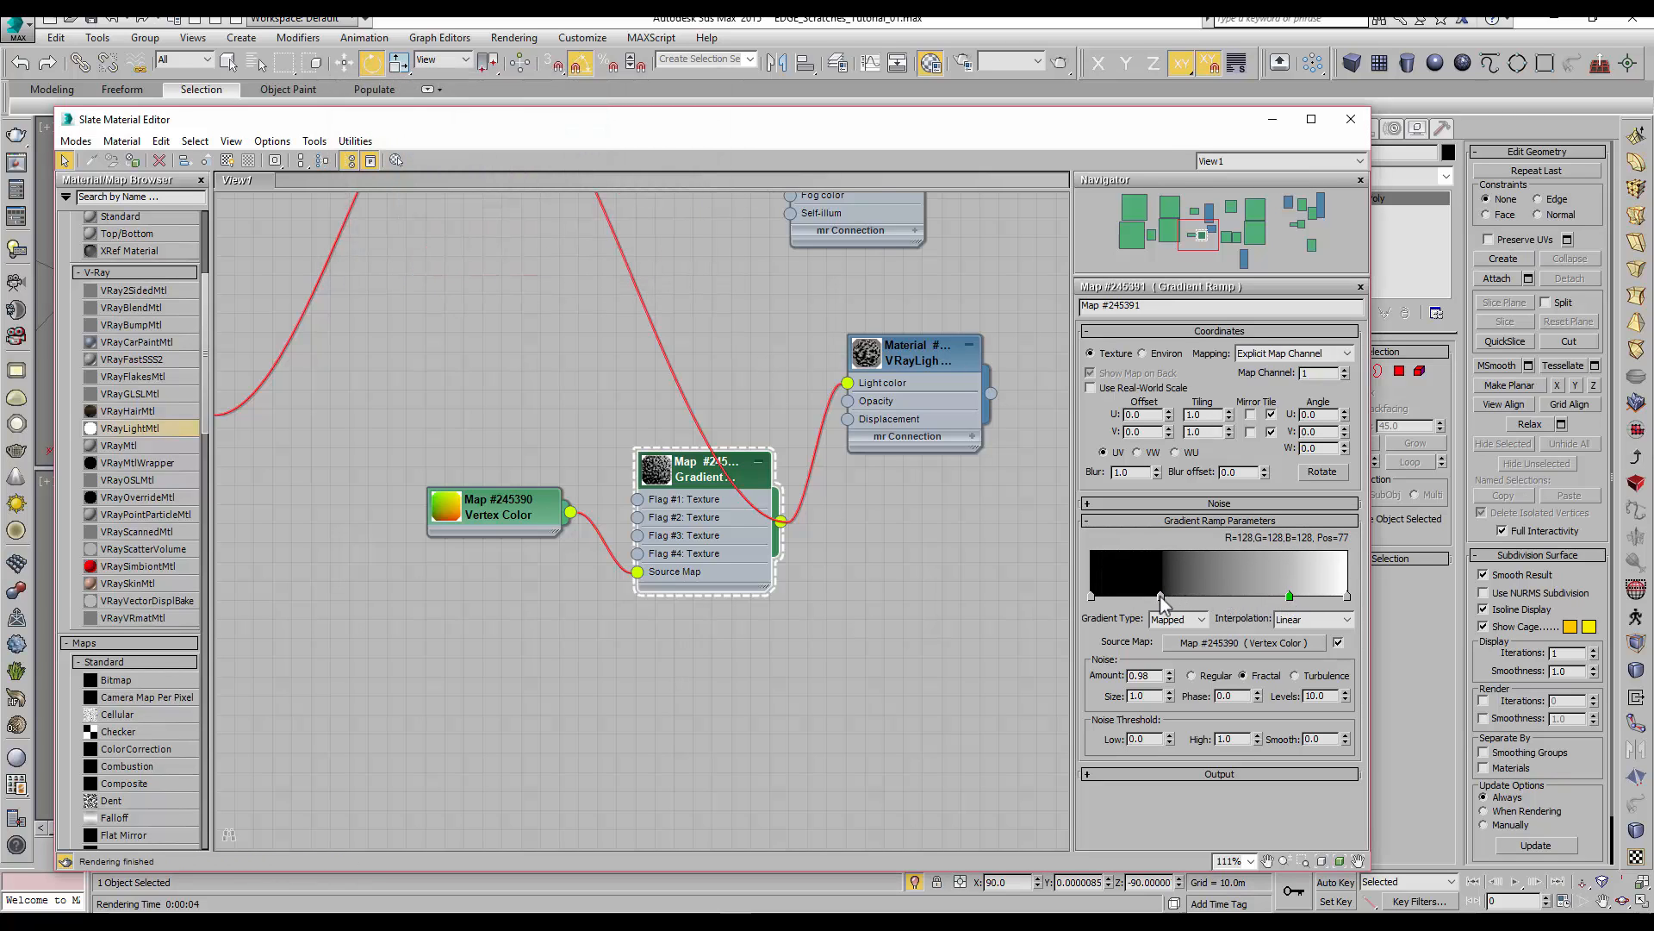
{"action": "left_click_drag", "start_coordinate": [1161, 597], "coordinate": [1299, 599]}
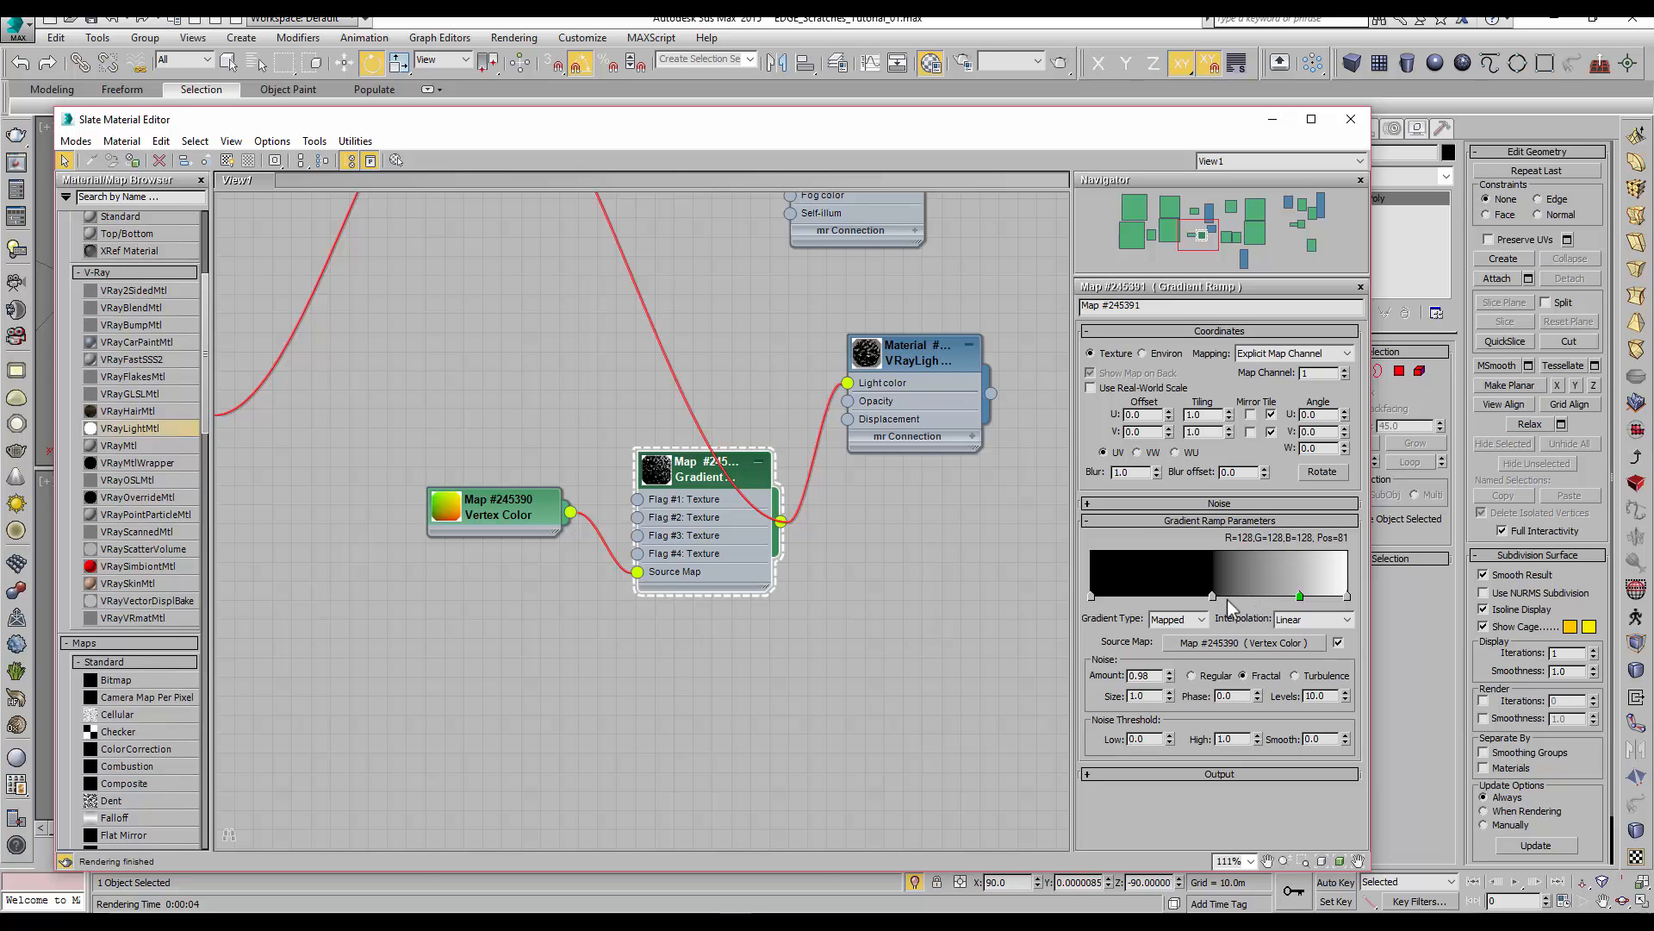
Render the camera view again and examine the black-and-white scratch mask along the uprights' edges
{"action": "key", "text": "shift+q"}
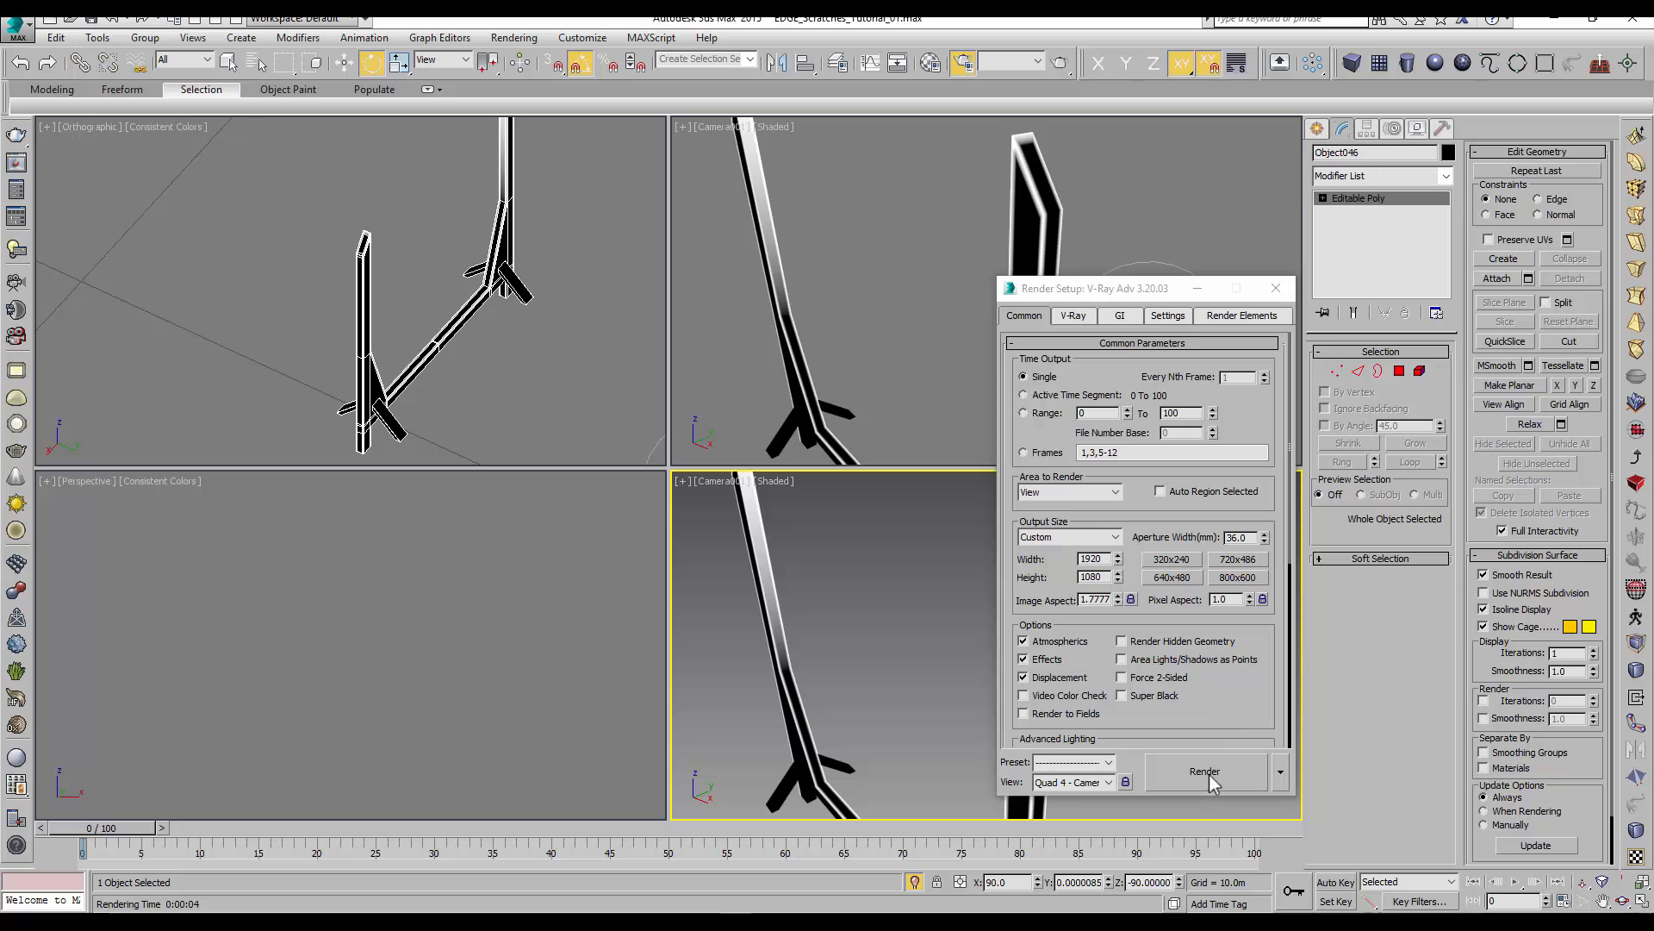
{"action": "left_click", "coordinate": [1211, 784]}
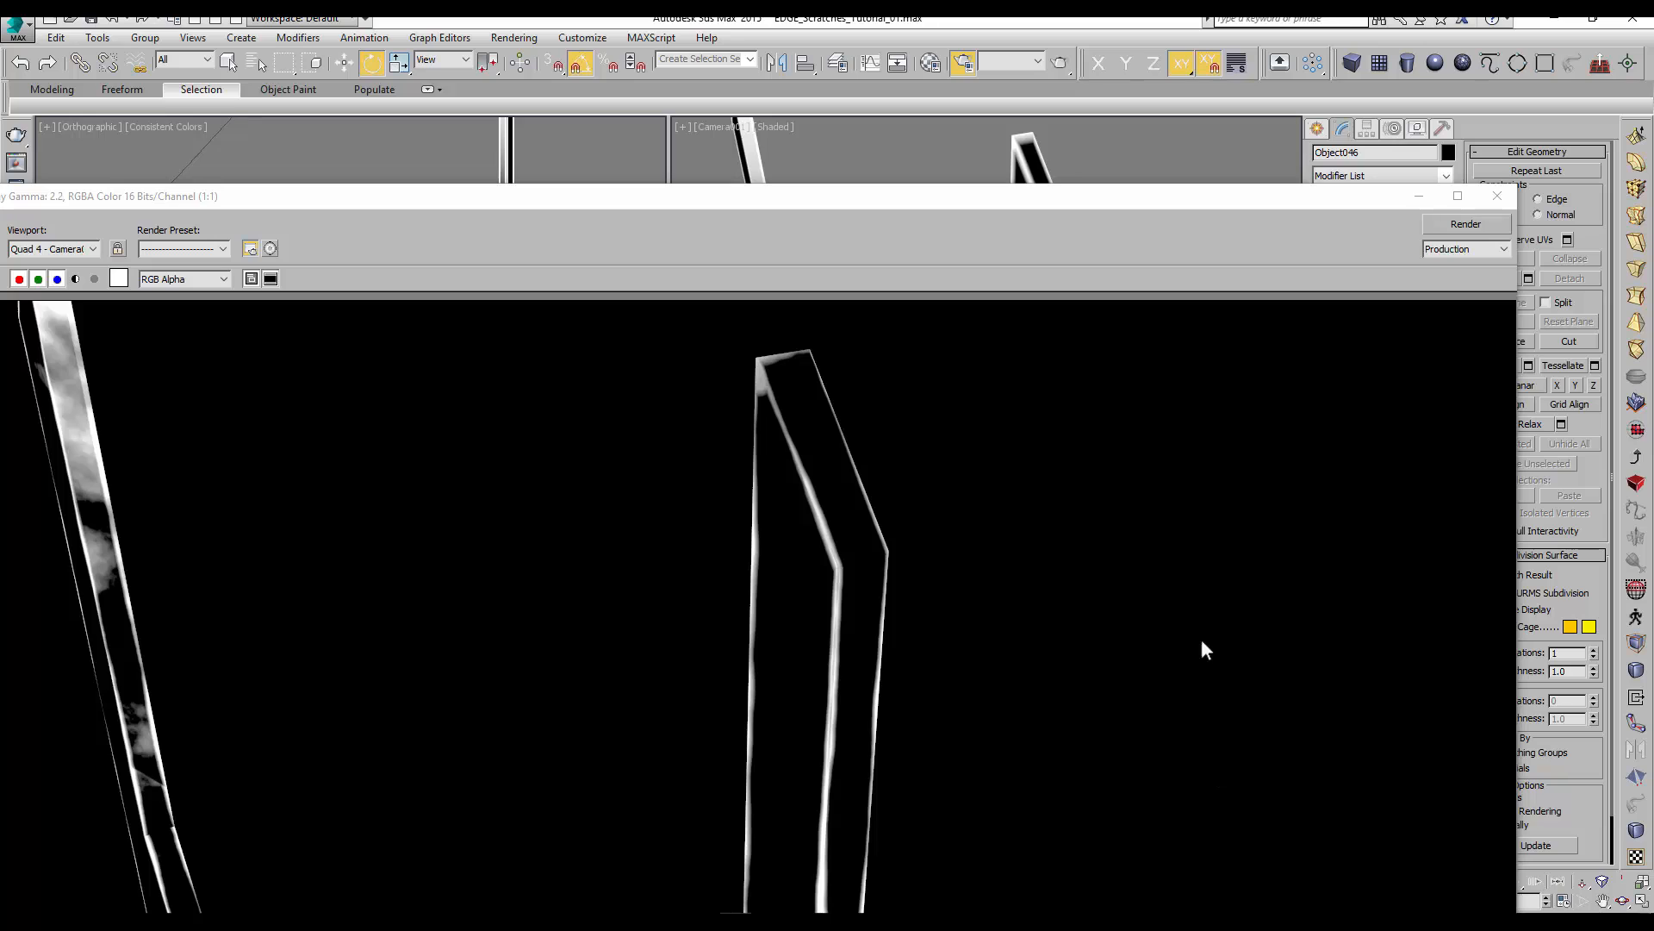
{"action": "double_click", "coordinate": [1000, 195]}
{"action": "scroll", "coordinate": [1094, 103], "scroll_direction": "down", "scroll_amount": 1}
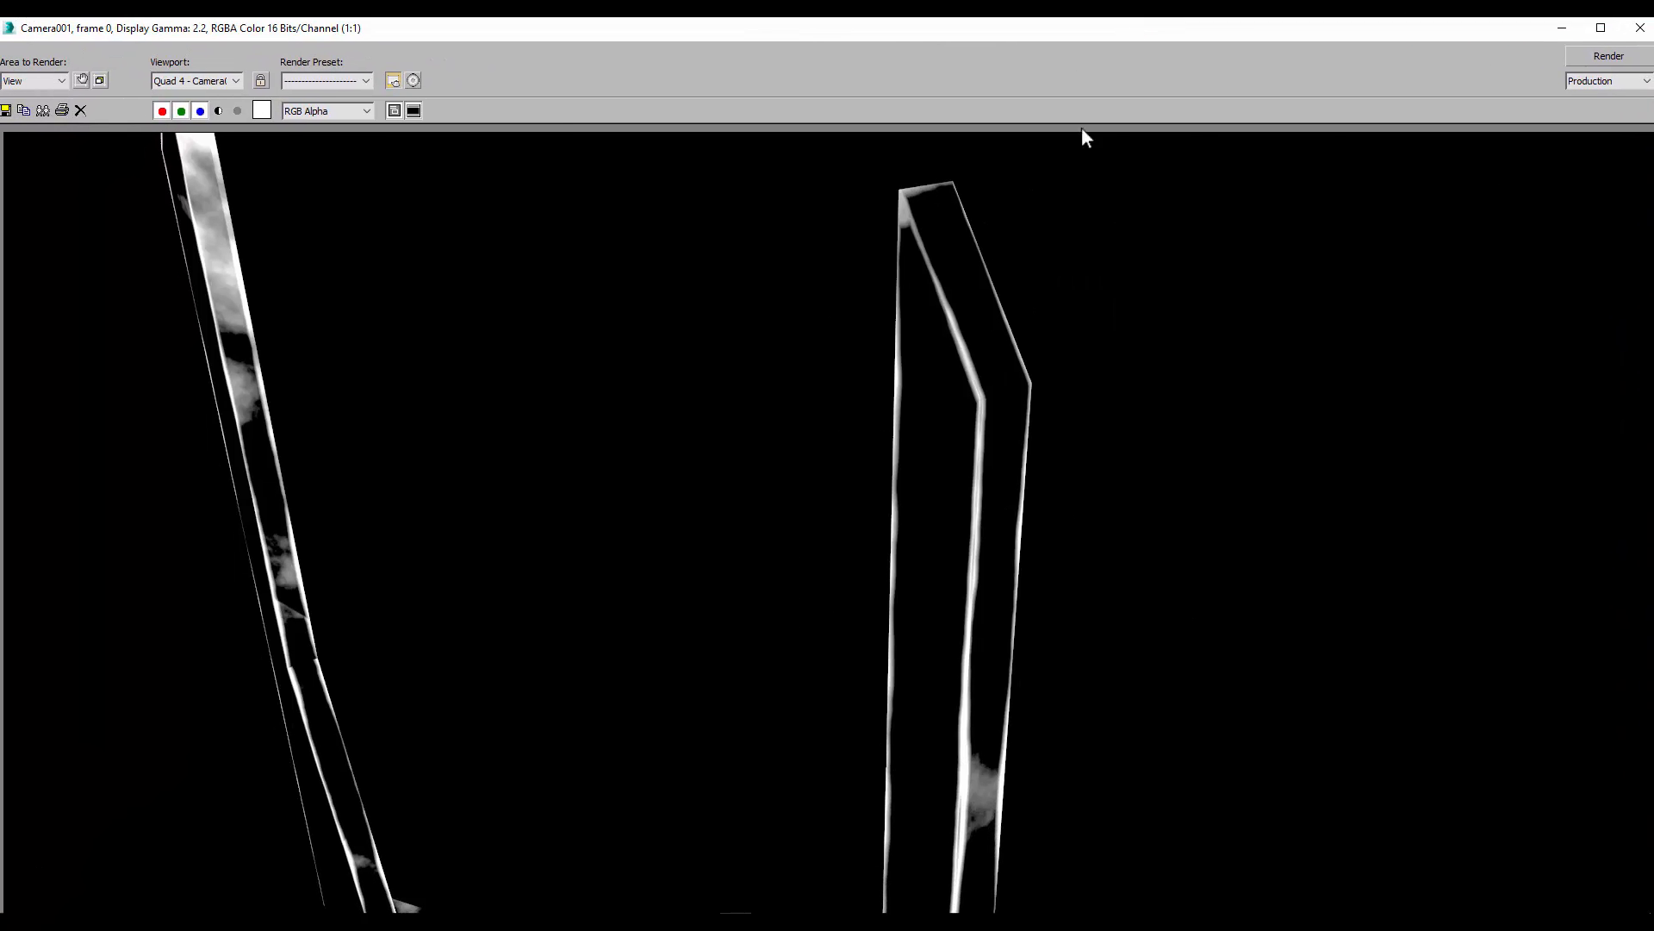
{"action": "scroll", "coordinate": [887, 750], "scroll_direction": "up", "scroll_amount": 1}
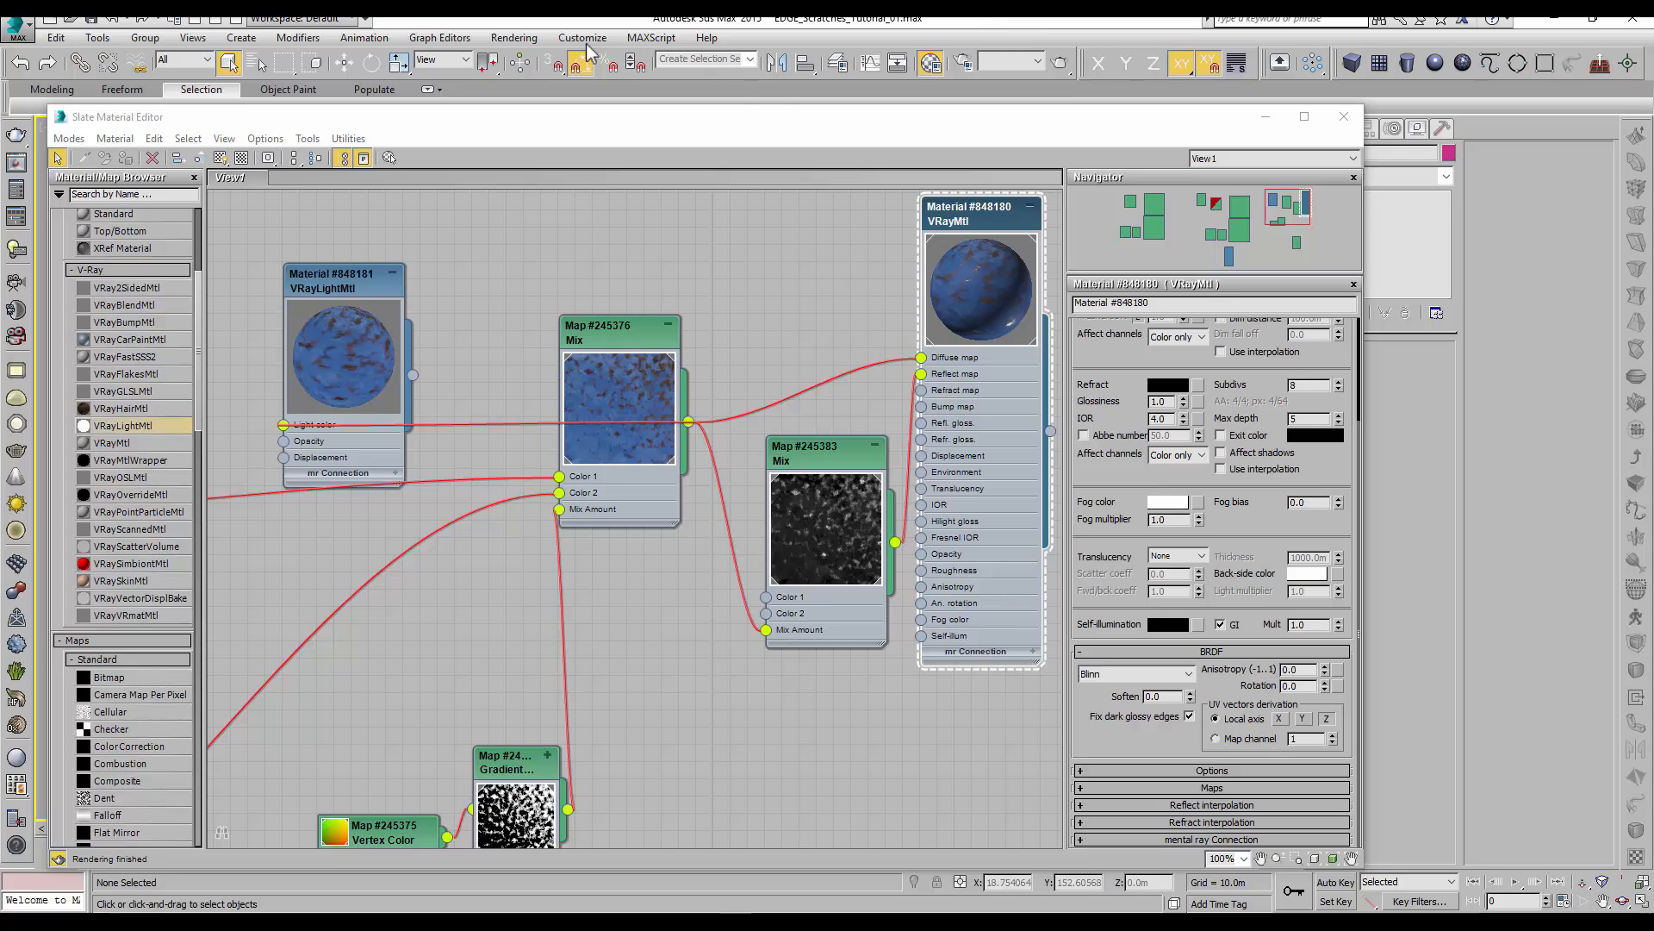
Render the camera view with the blue paint and rust material and inspect the worn edges of both uprights
{"action": "left_click", "coordinate": [515, 38]}
{"action": "left_click", "coordinate": [551, 78]}
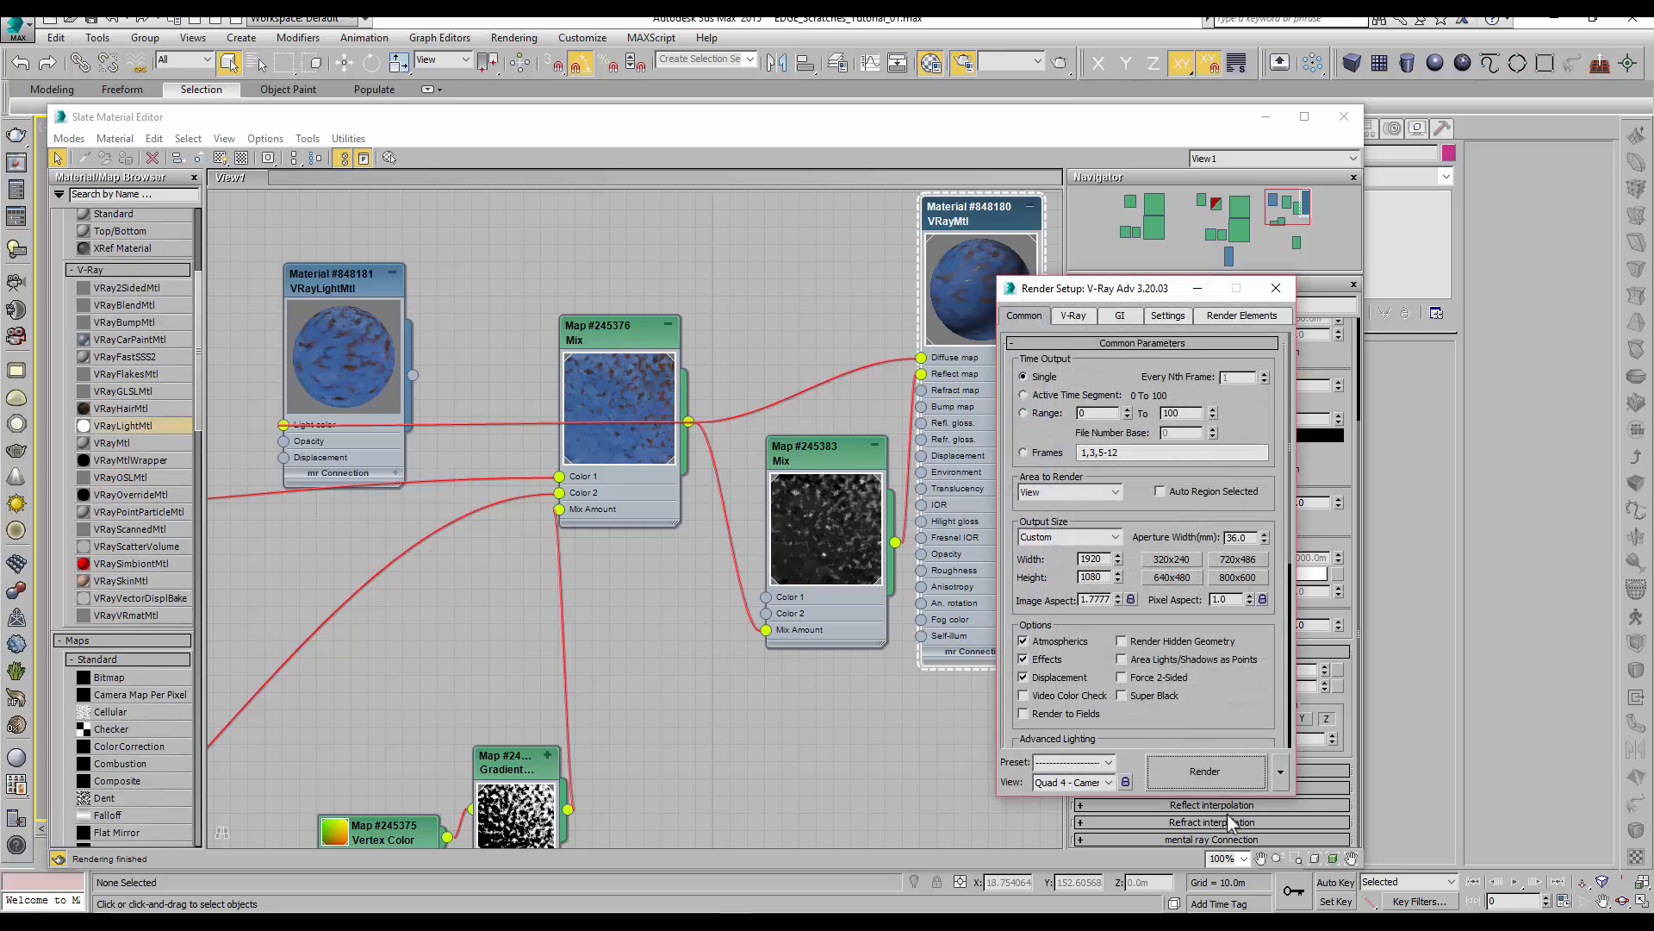
{"action": "left_click", "coordinate": [1208, 769]}
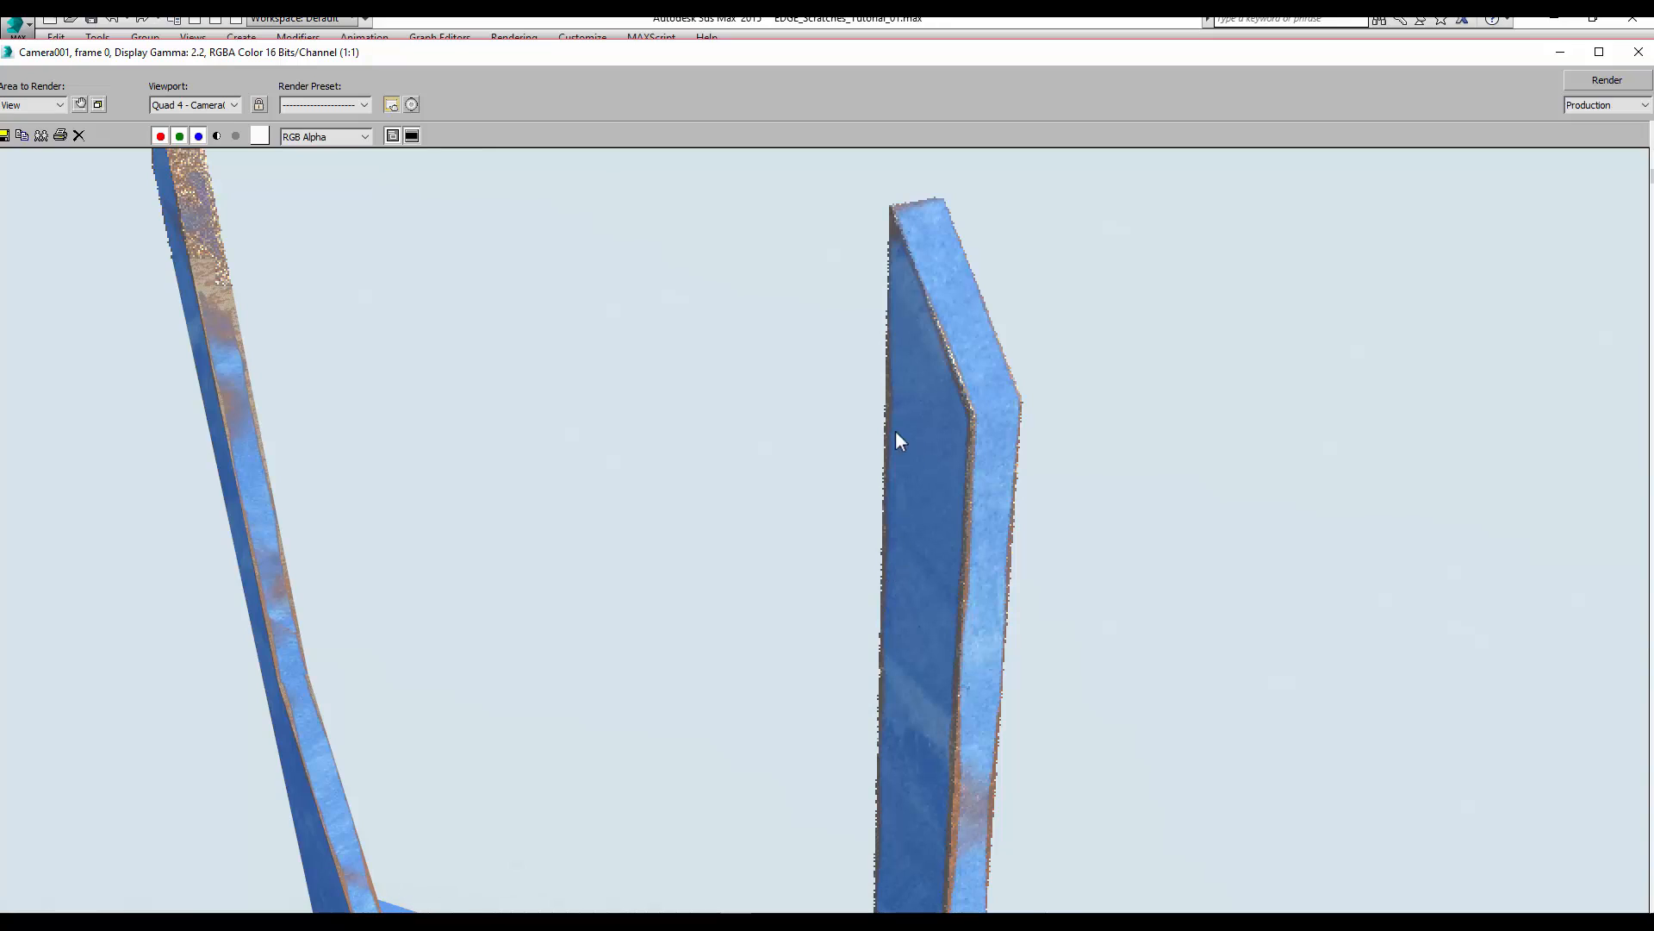
{"action": "scroll", "coordinate": [860, 434], "scroll_direction": "down", "scroll_amount": 1}
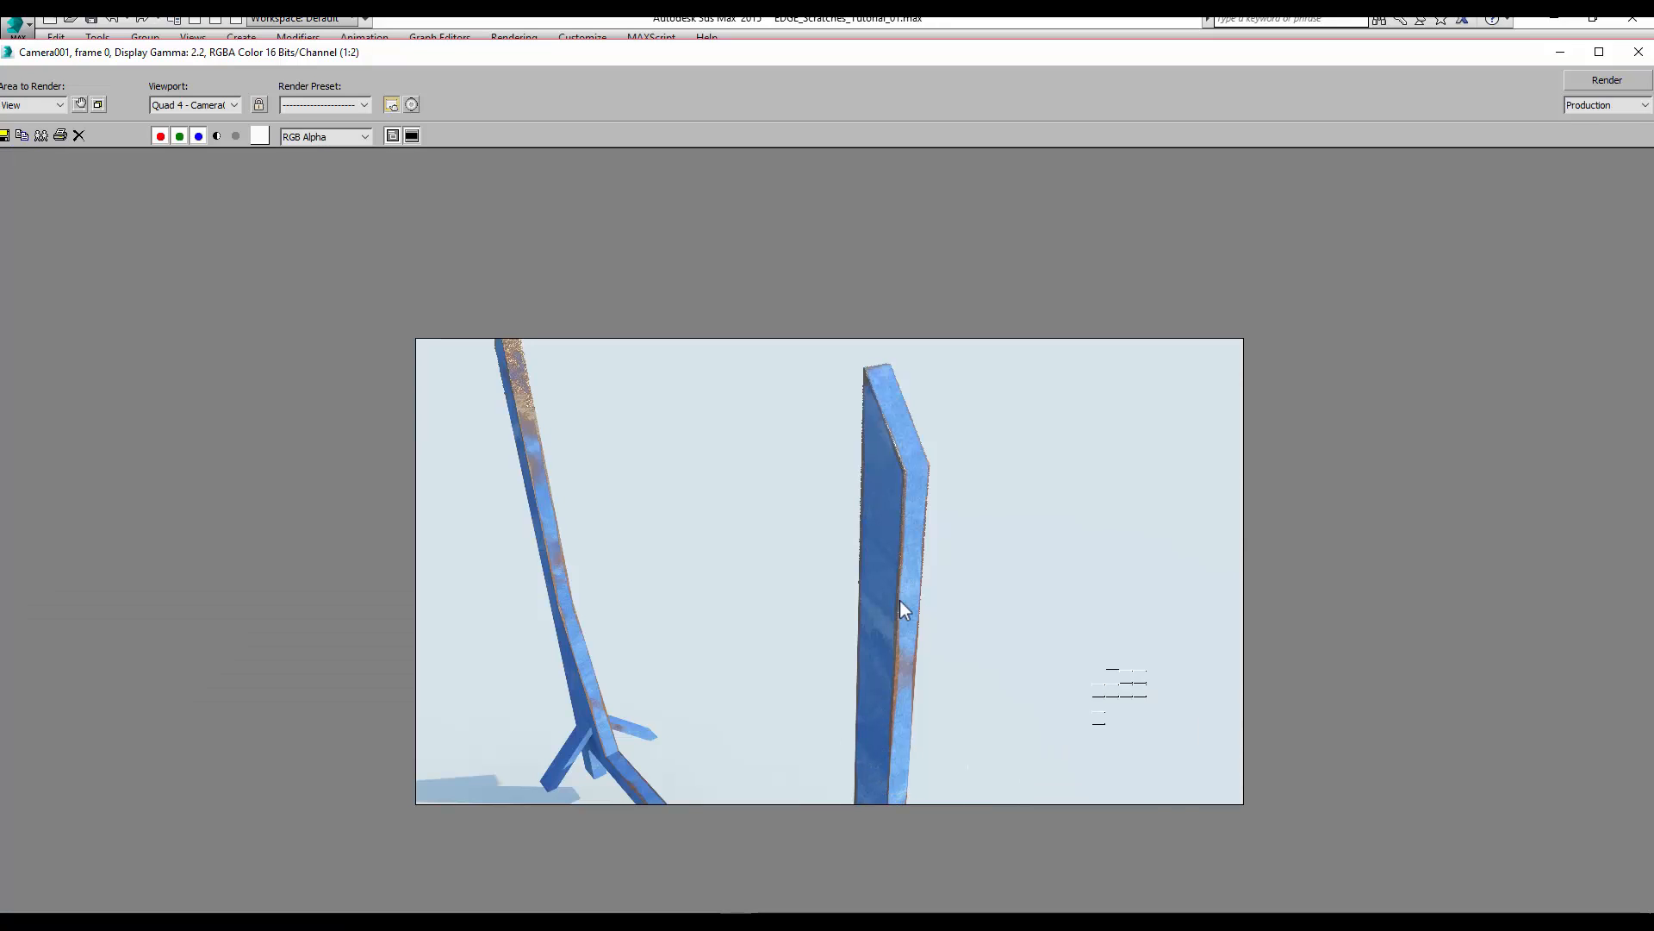
{"action": "scroll", "coordinate": [897, 624], "scroll_direction": "up", "scroll_amount": 1}
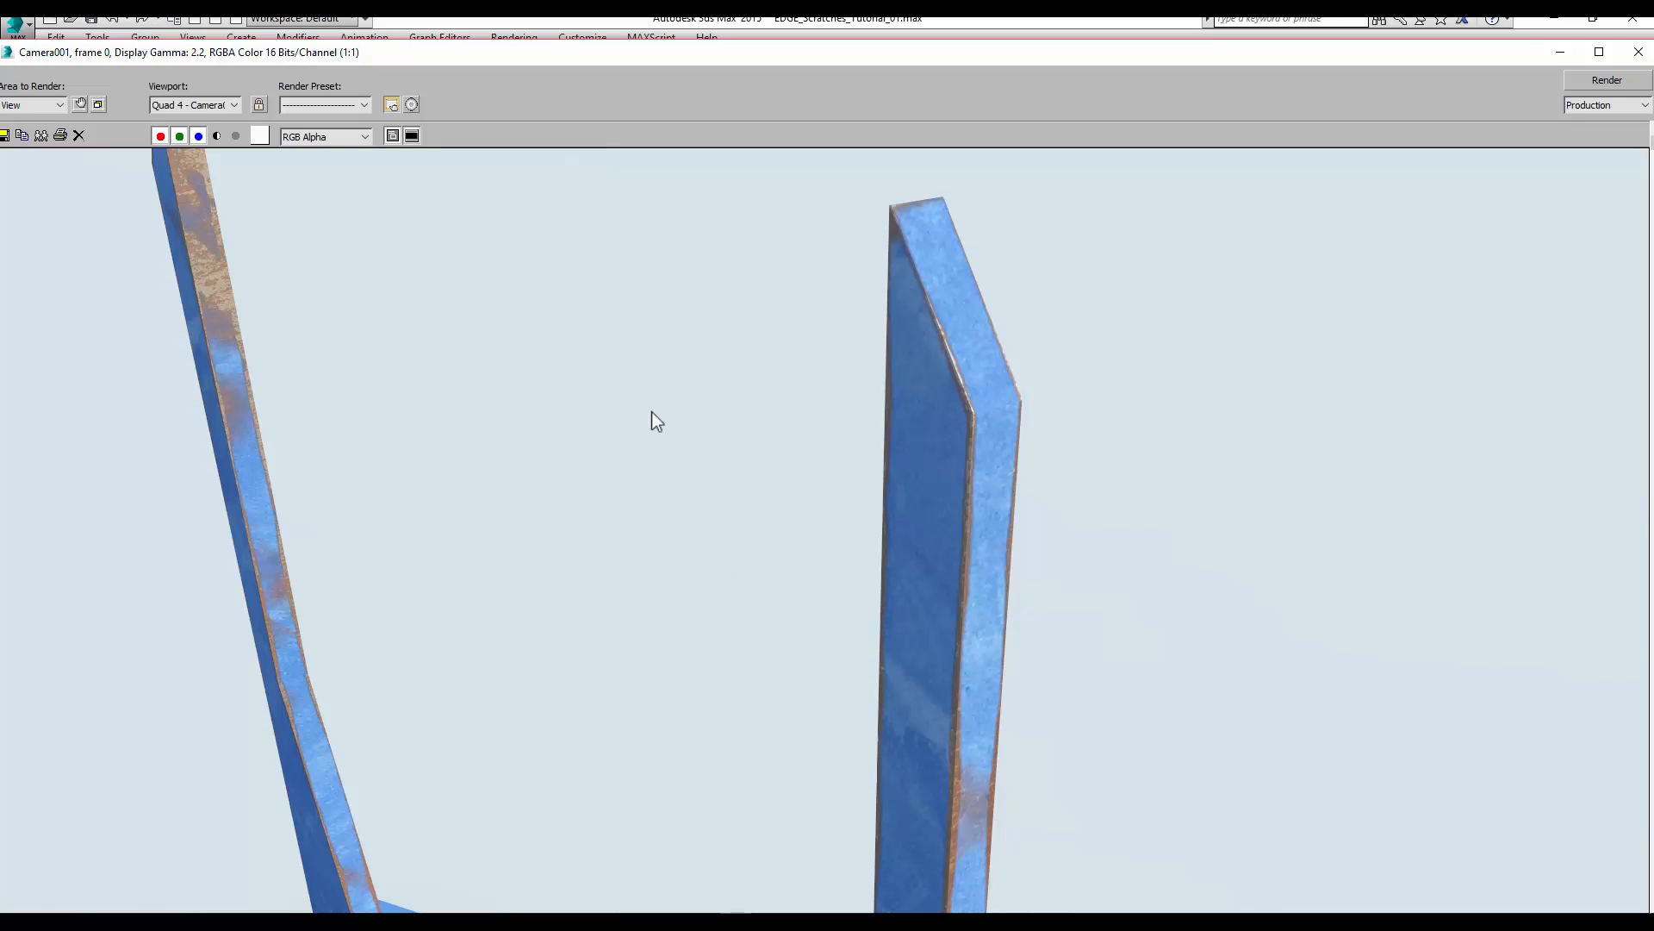
{"action": "middle_click_drag", "start_coordinate": [913, 745], "coordinate": [917, 660]}
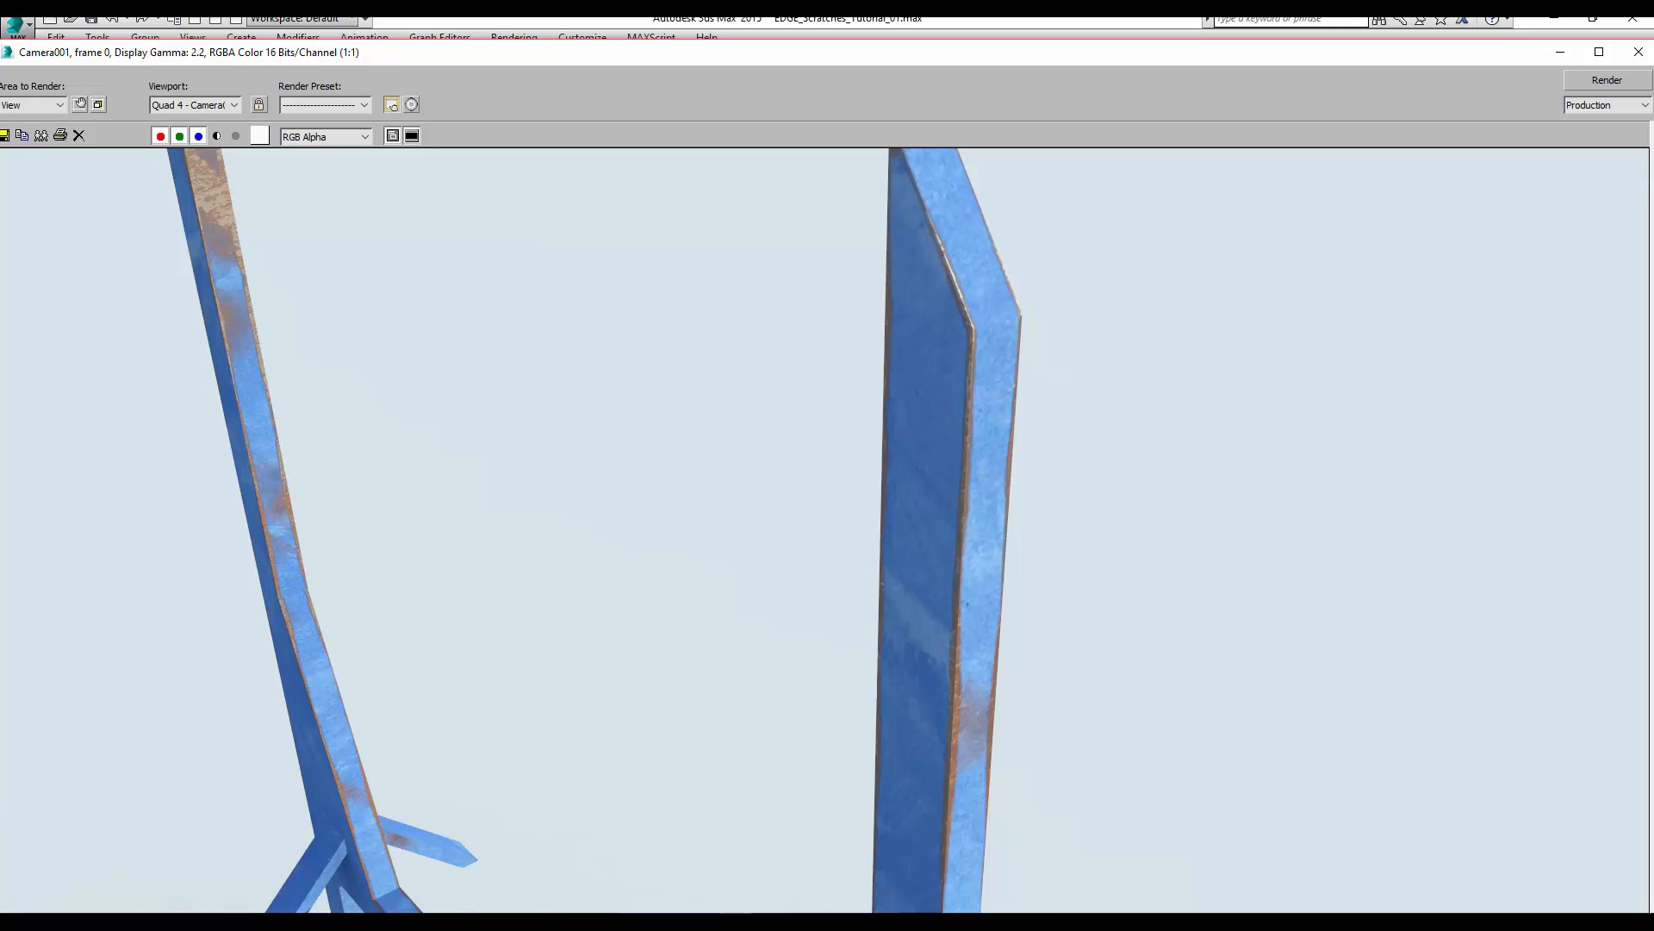
{"action": "middle_click_drag", "start_coordinate": [777, 438], "coordinate": [780, 522]}
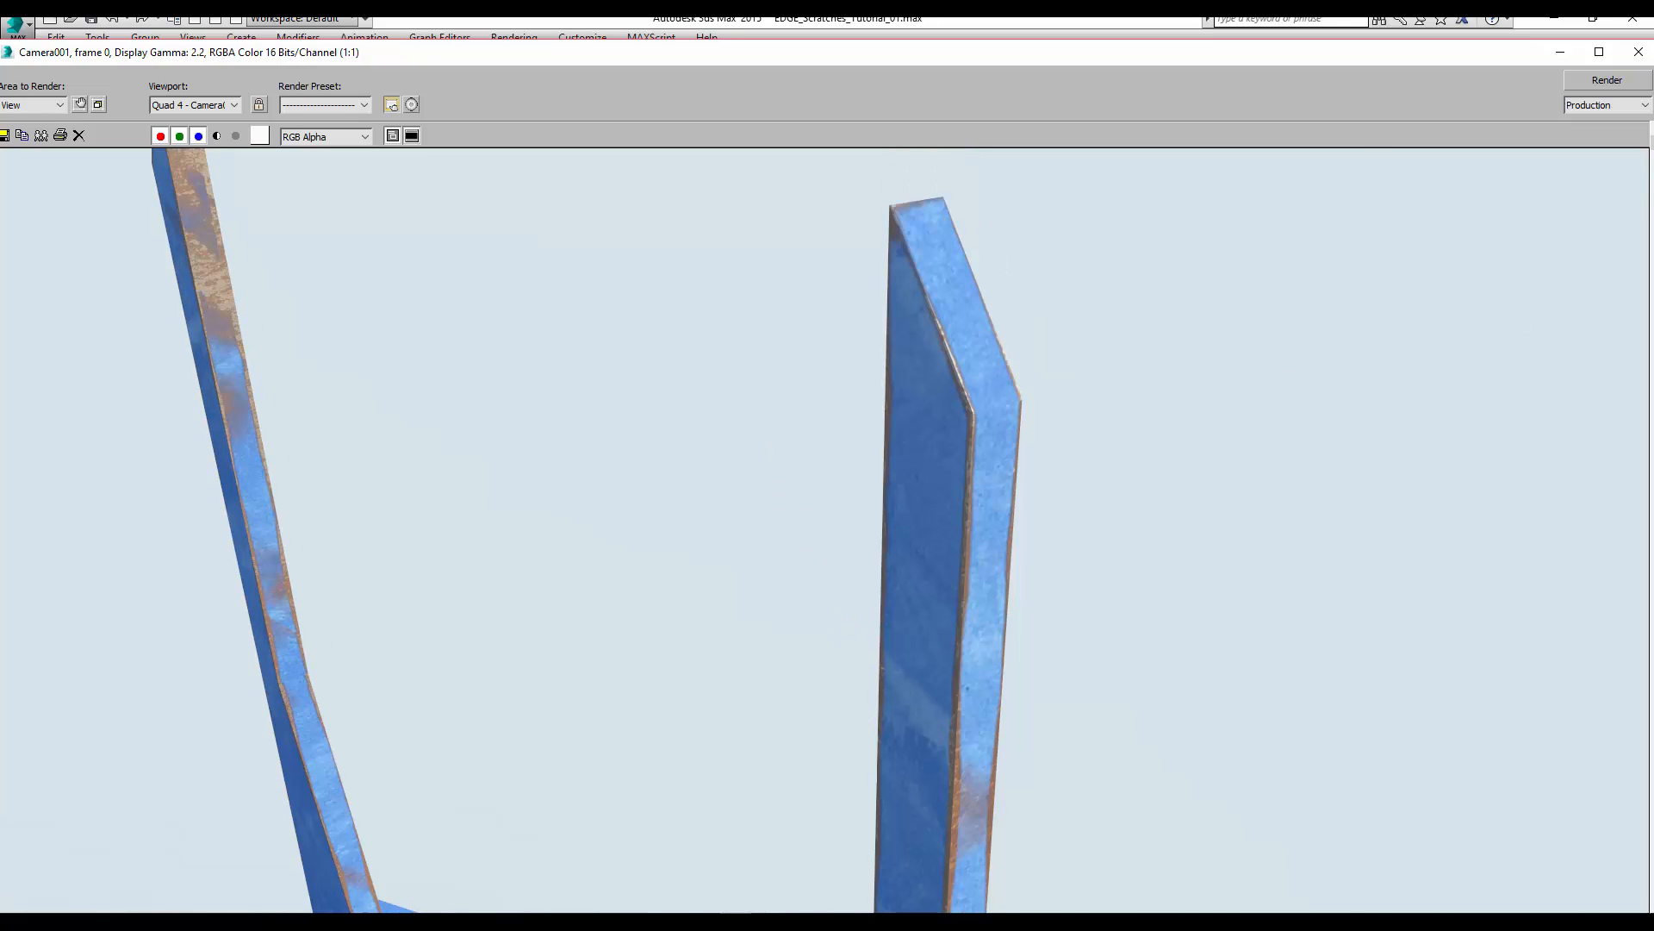
Add a Composite map beside the Gradient Ramp and connect the Gradient Ramp to its Layer 1
{"action": "key", "text": "m"}
{"action": "scroll", "coordinate": [856, 592], "scroll_direction": "up", "scroll_amount": 5}
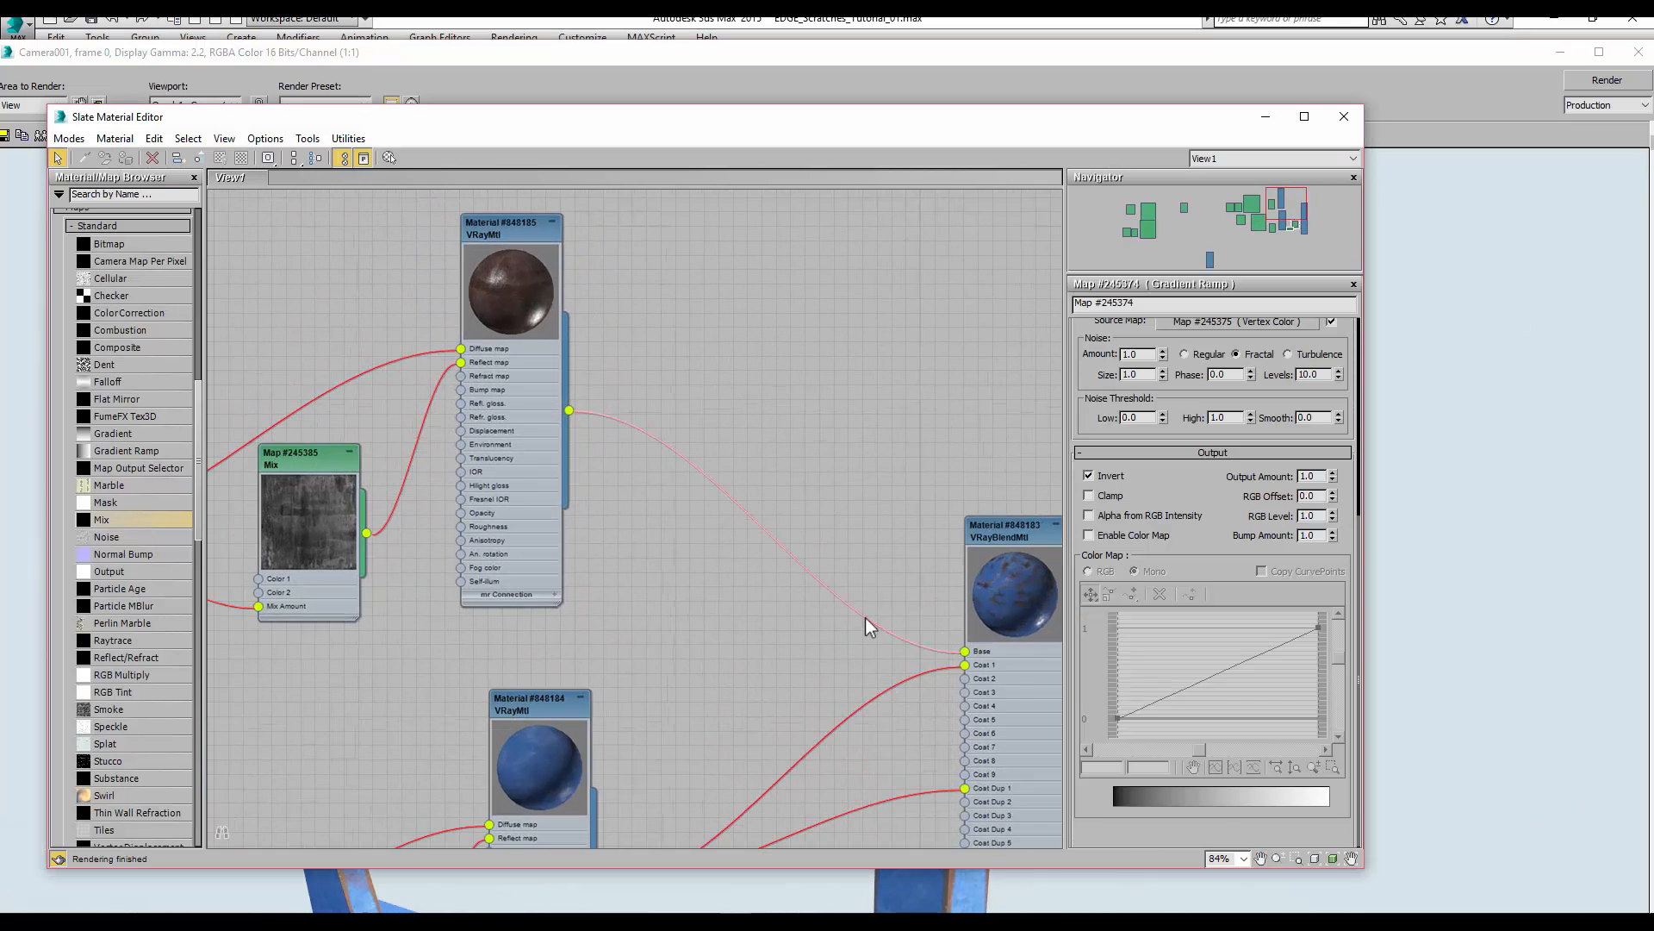
{"action": "middle_click_drag", "start_coordinate": [865, 617], "coordinate": [949, 209]}
{"action": "middle_click_drag", "start_coordinate": [786, 648], "coordinate": [803, 490]}
{"action": "middle_click_drag", "start_coordinate": [855, 355], "coordinate": [899, 575]}
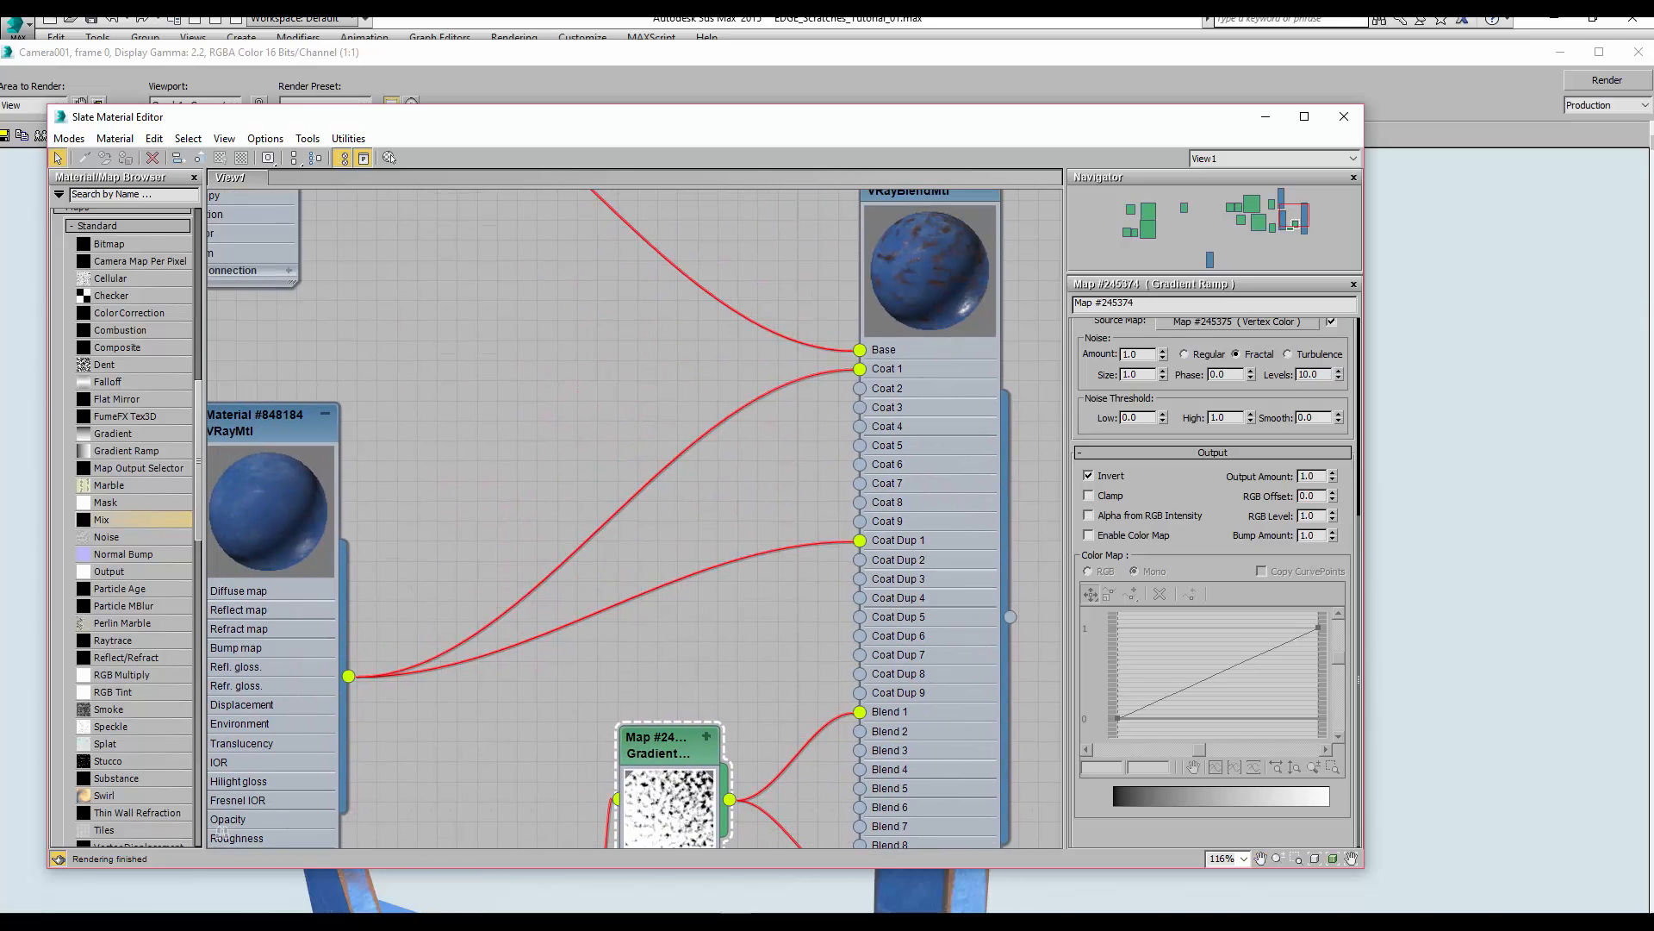
{"action": "middle_click_drag", "start_coordinate": [973, 587], "coordinate": [955, 624]}
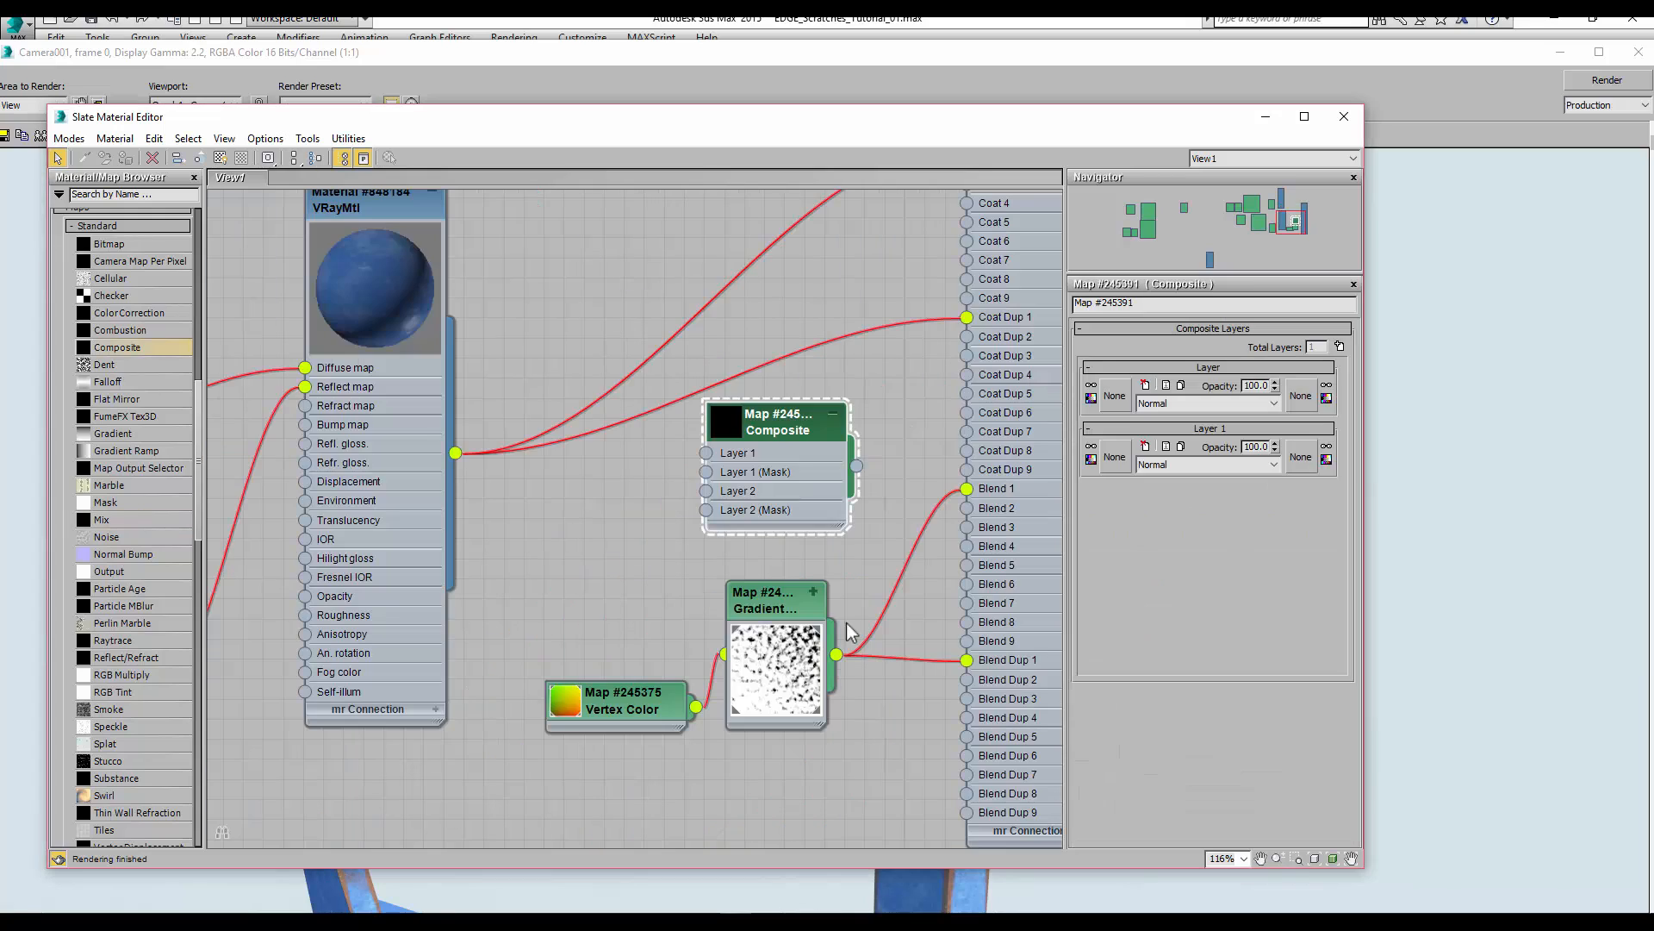
{"action": "left_click_drag", "start_coordinate": [836, 654], "coordinate": [706, 453]}
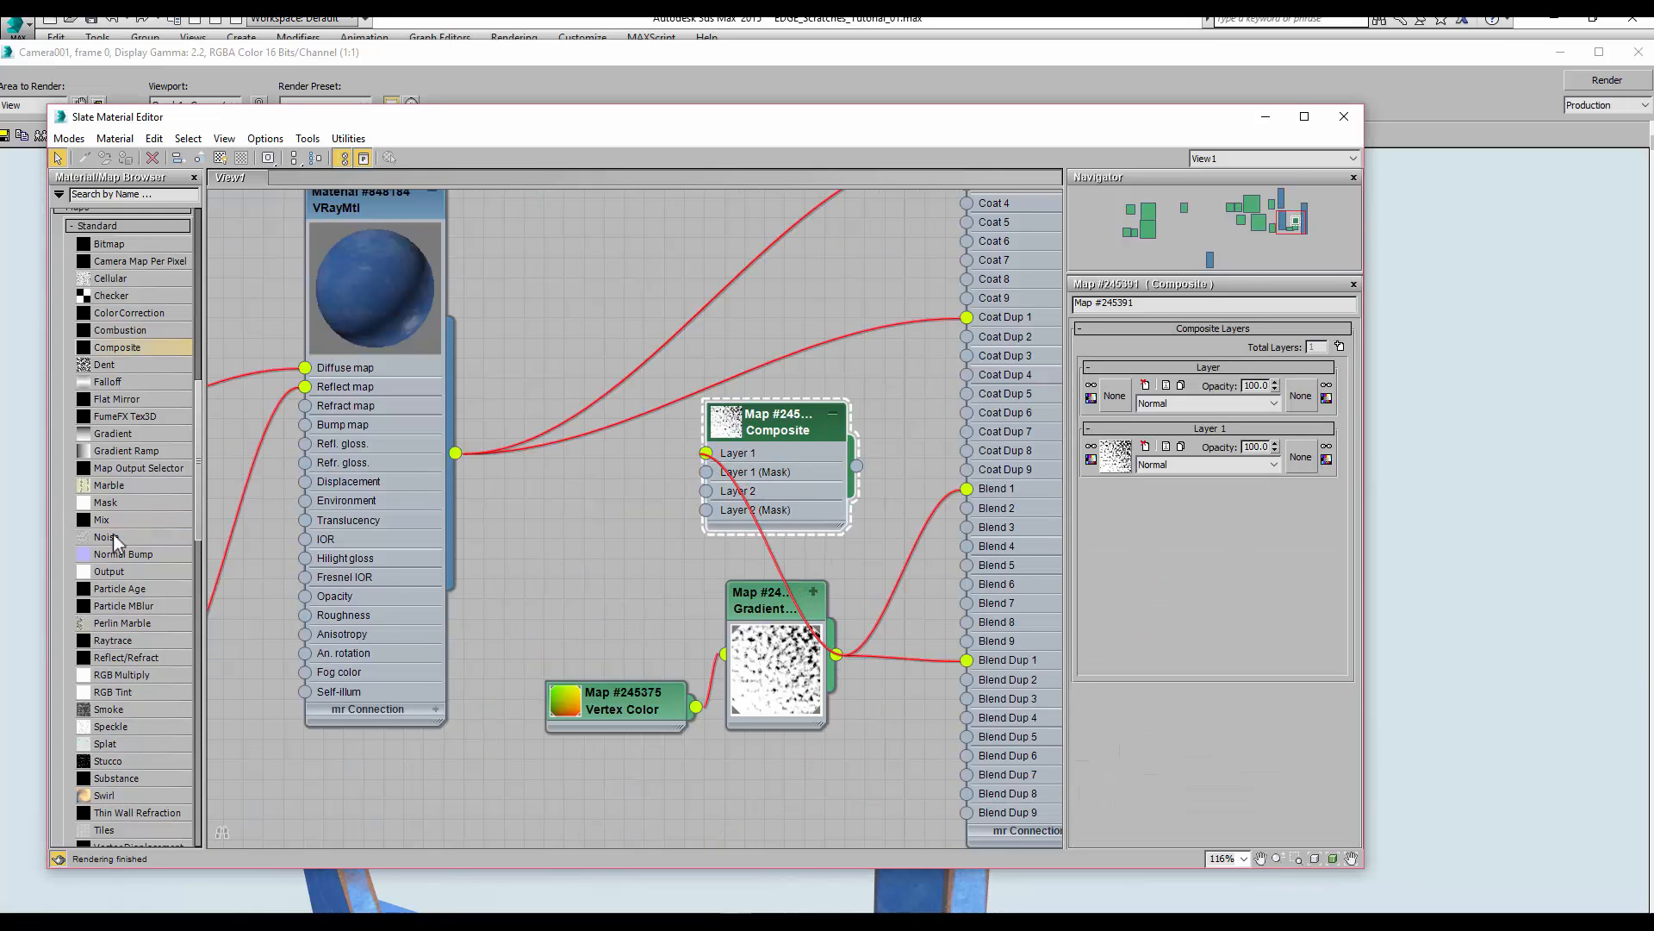
Add a Fractal Noise map with a lowered high threshold and raised low threshold, and connect it to the Composite's Layer 2
{"action": "left_click_drag", "start_coordinate": [115, 536], "coordinate": [607, 534]}
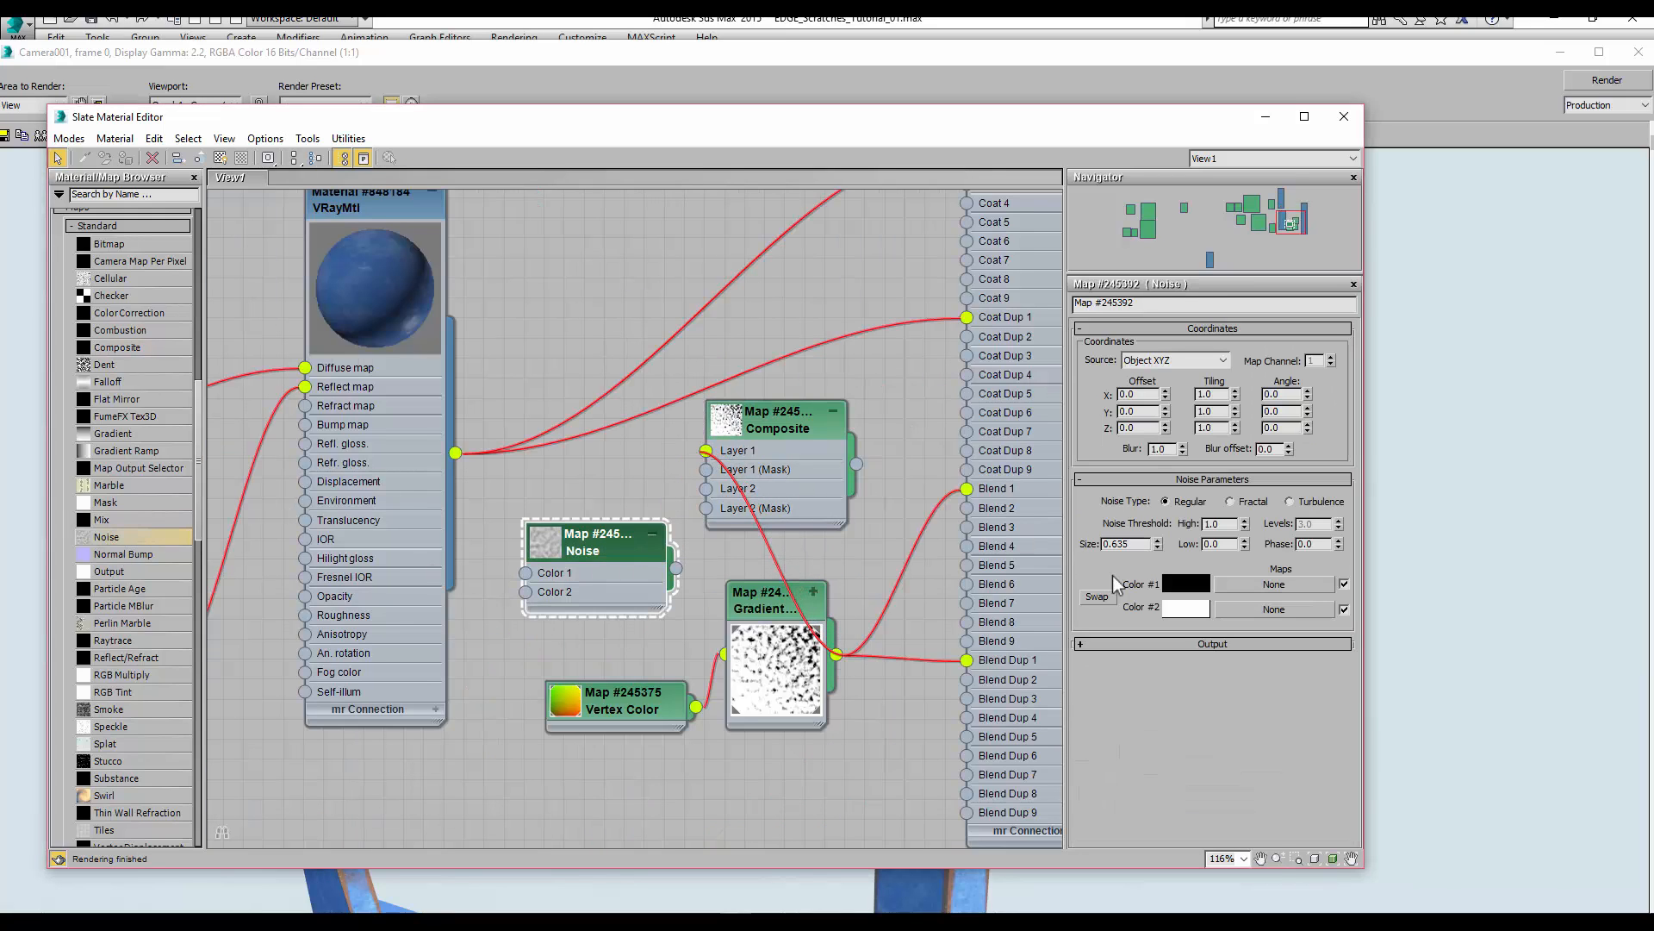
{"action": "left_click", "coordinate": [1247, 501]}
{"action": "left_click_drag", "start_coordinate": [1245, 524], "coordinate": [1252, 605]}
{"action": "mouse_move", "coordinate": [1245, 545]}
{"action": "left_mouse_down"}
{"action": "mouse_move", "coordinate": [1249, 489]}
{"action": "mouse_move", "coordinate": [1246, 534]}
{"action": "left_mouse_up"}
{"action": "left_click_drag", "start_coordinate": [677, 567], "coordinate": [759, 485]}
Set the Composite's Layer 2 blending mode to Multiply and connect the Composite to Blend 1 of the VRayBlendMtl
{"action": "double_click", "coordinate": [762, 485]}
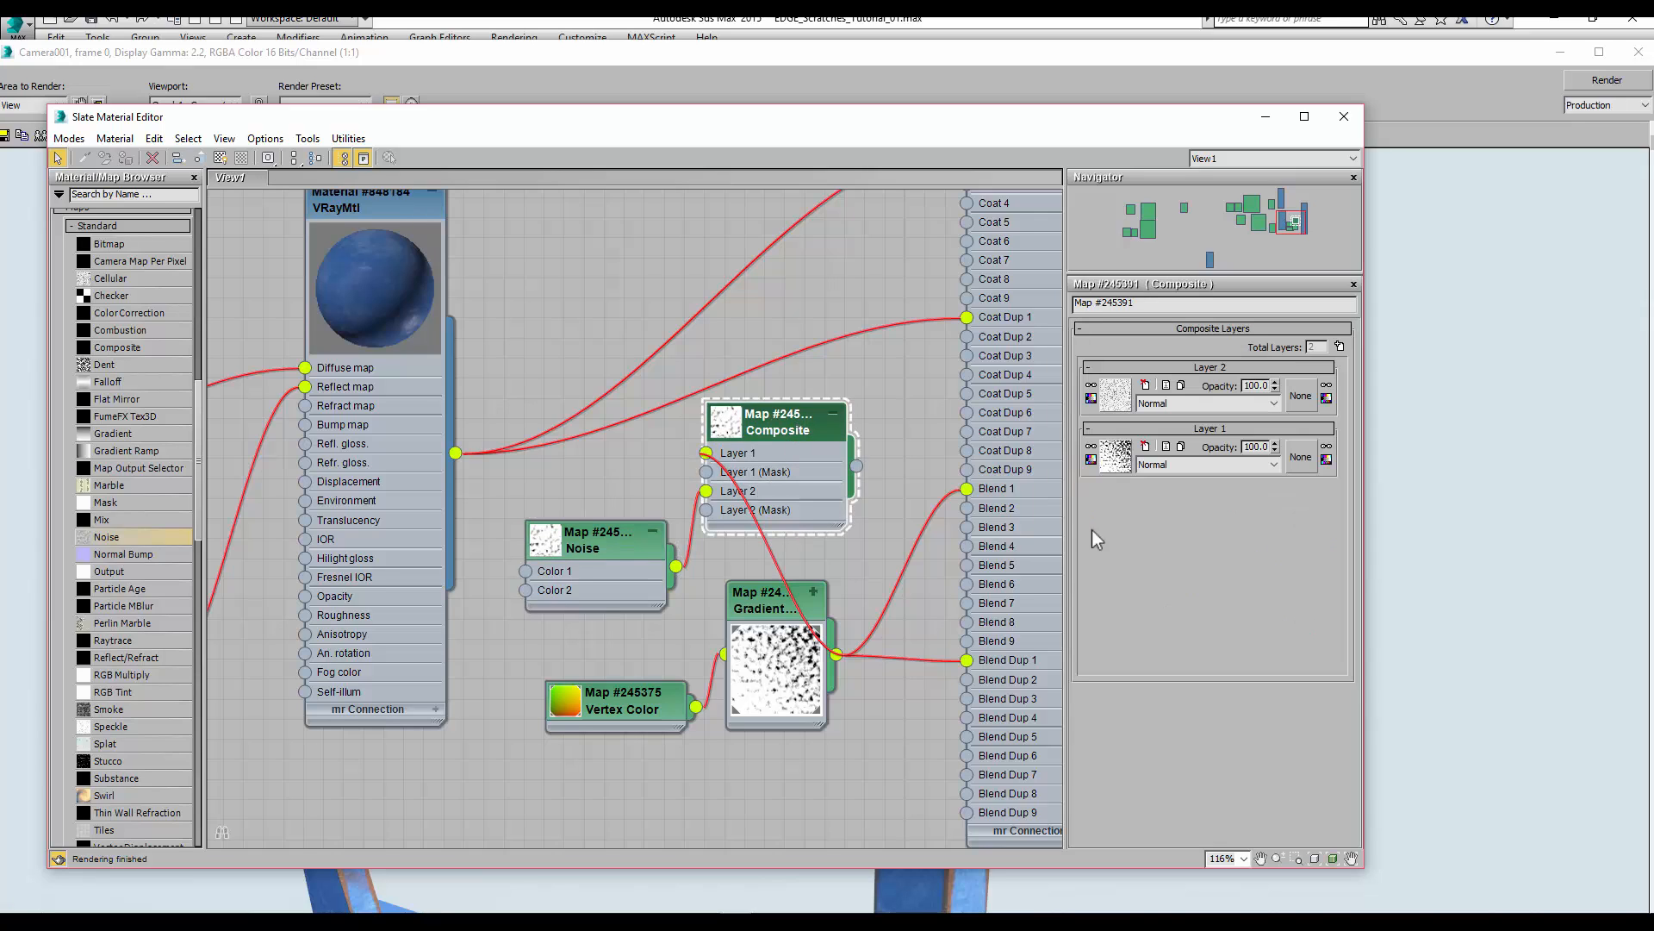
{"action": "left_click", "coordinate": [1186, 405]}
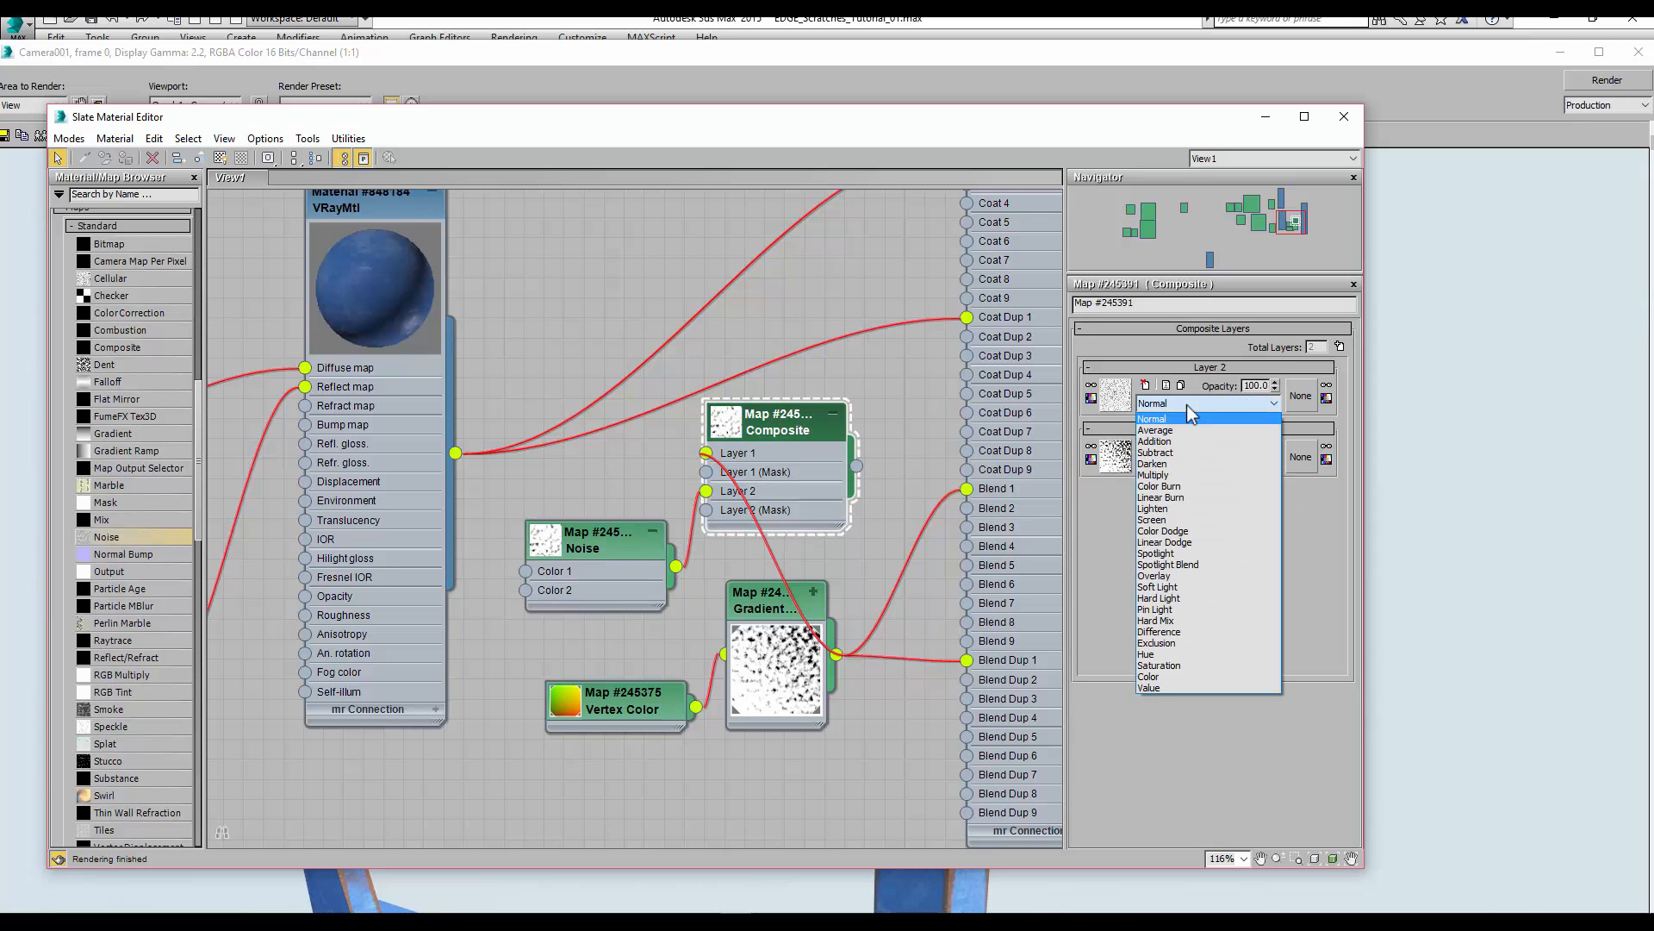
{"action": "left_click", "coordinate": [1185, 475]}
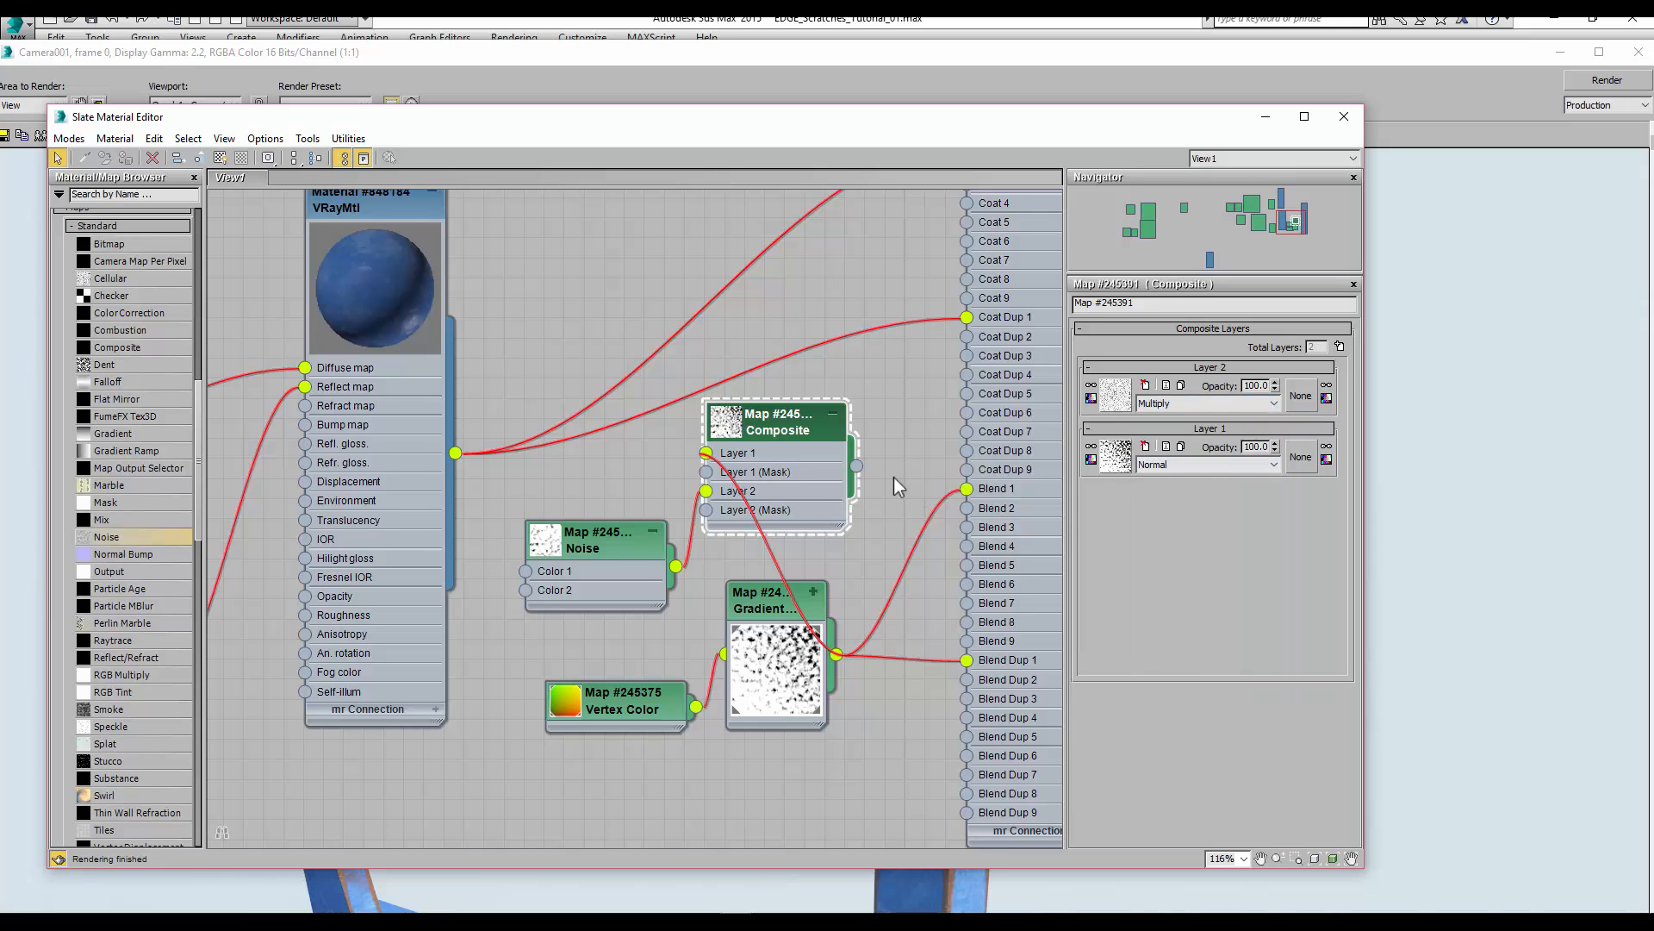
{"action": "middle_click_drag", "start_coordinate": [894, 476], "coordinate": [821, 477]}
{"action": "left_click_drag", "start_coordinate": [793, 469], "coordinate": [907, 498]}
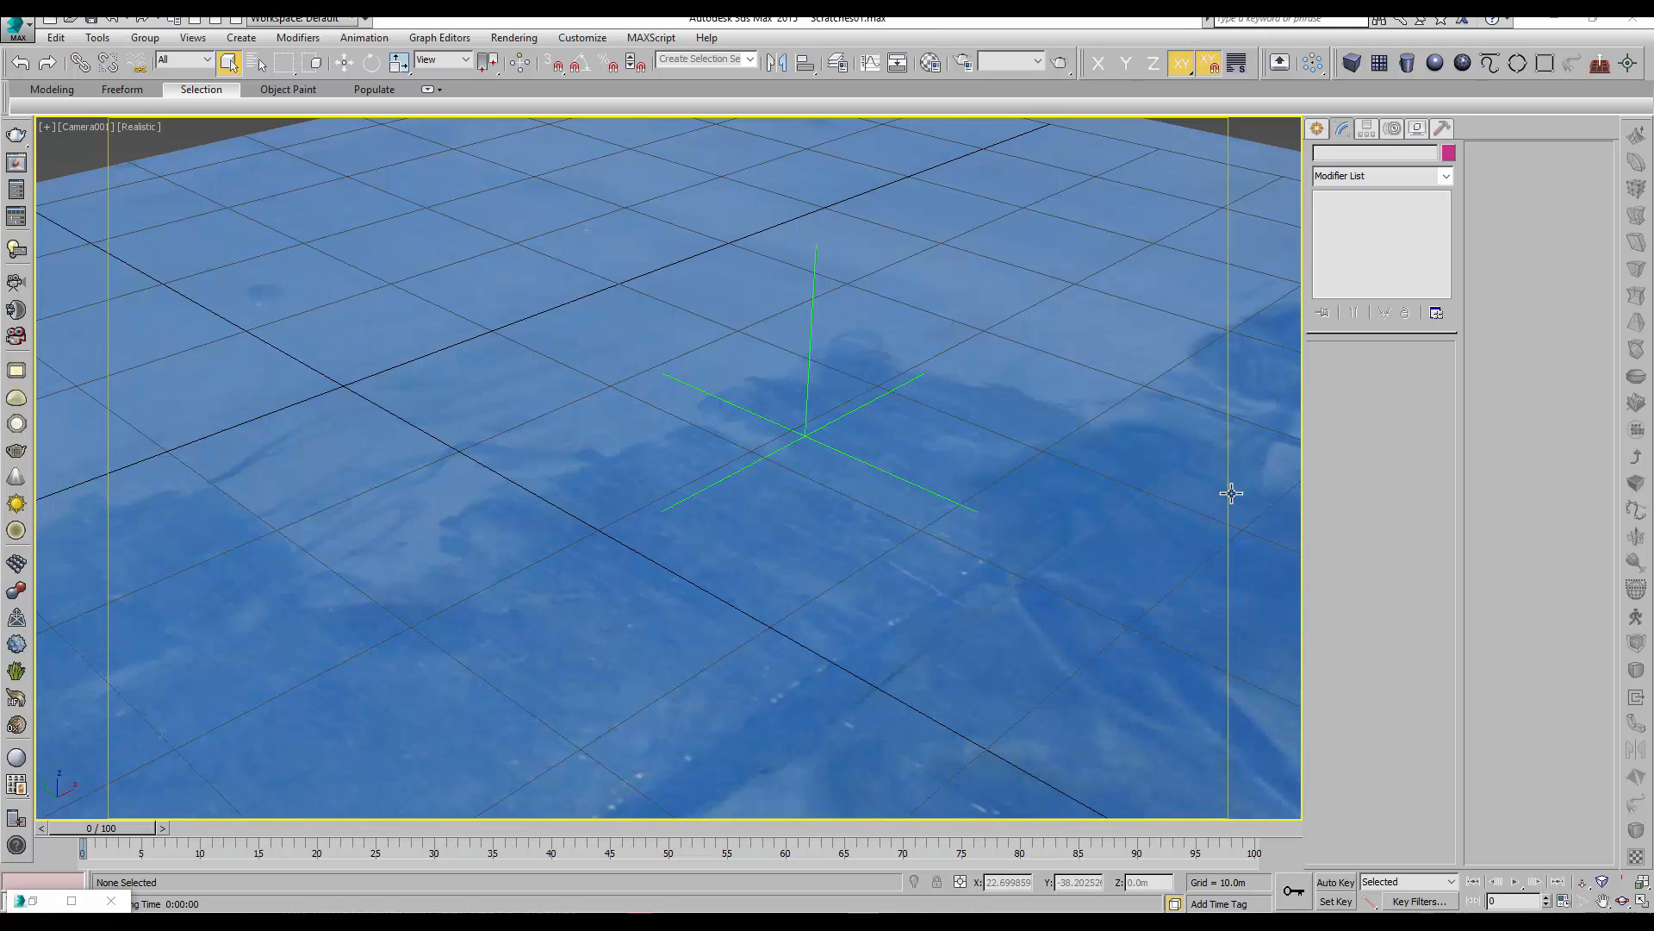
Examine how the Composite, Gradient Ramp and Distance Blend Falloff maps are set up around the point helper in the scratches scene
{"action": "key", "text": "m"}
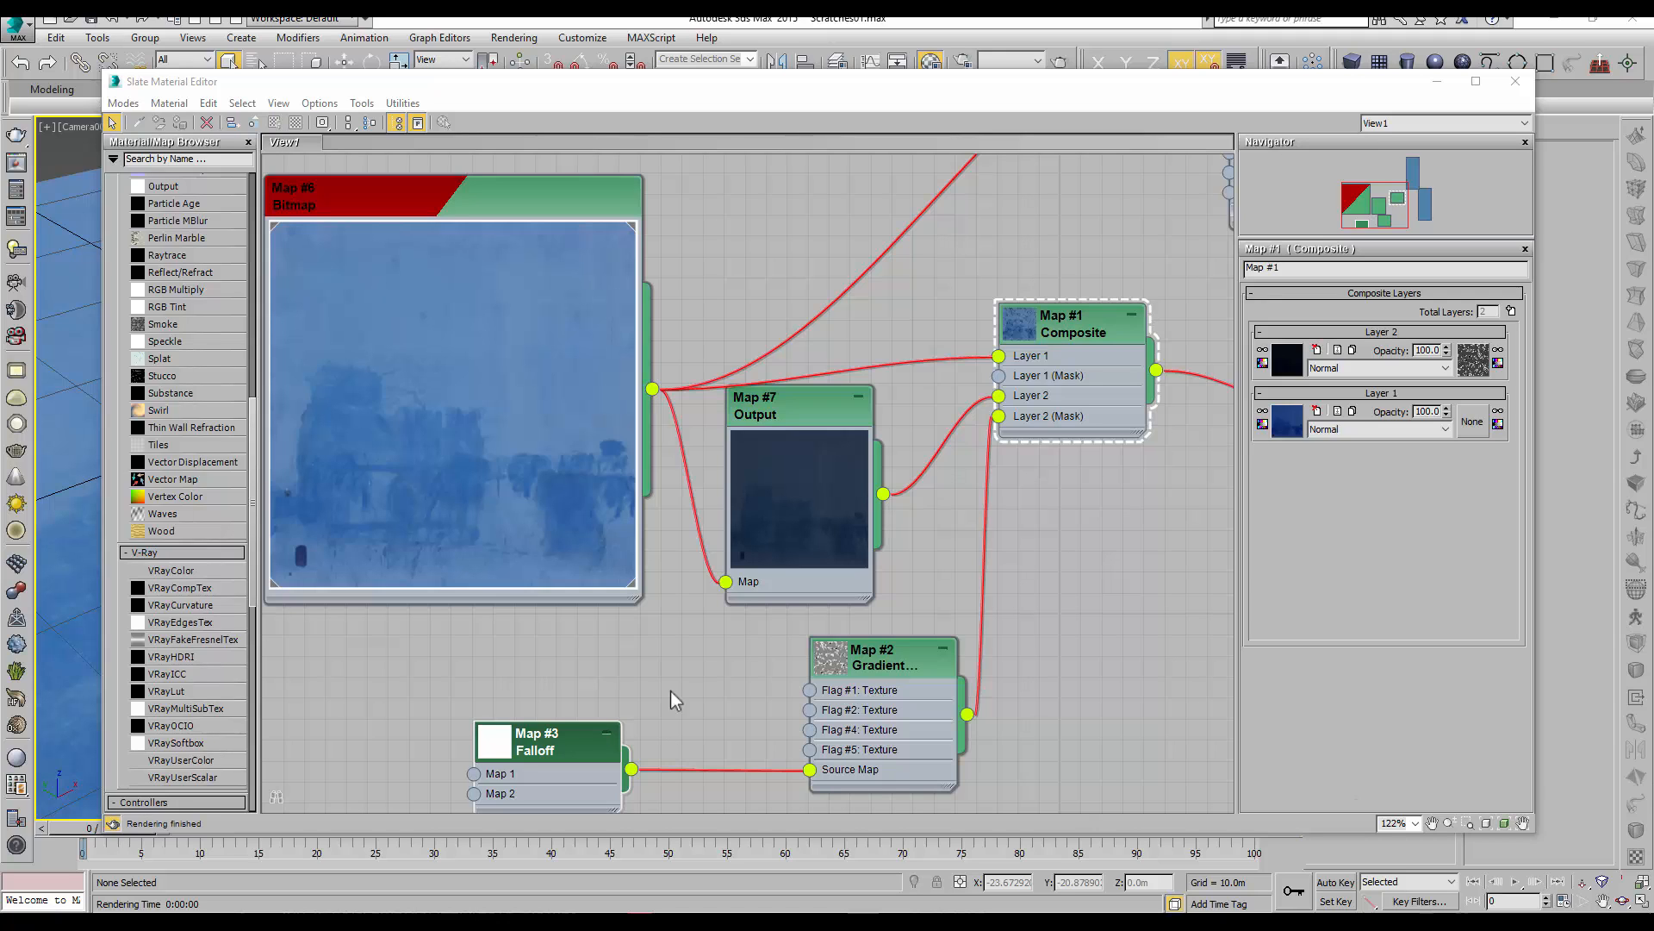
{"action": "left_click_drag", "start_coordinate": [1092, 344], "coordinate": [1102, 332]}
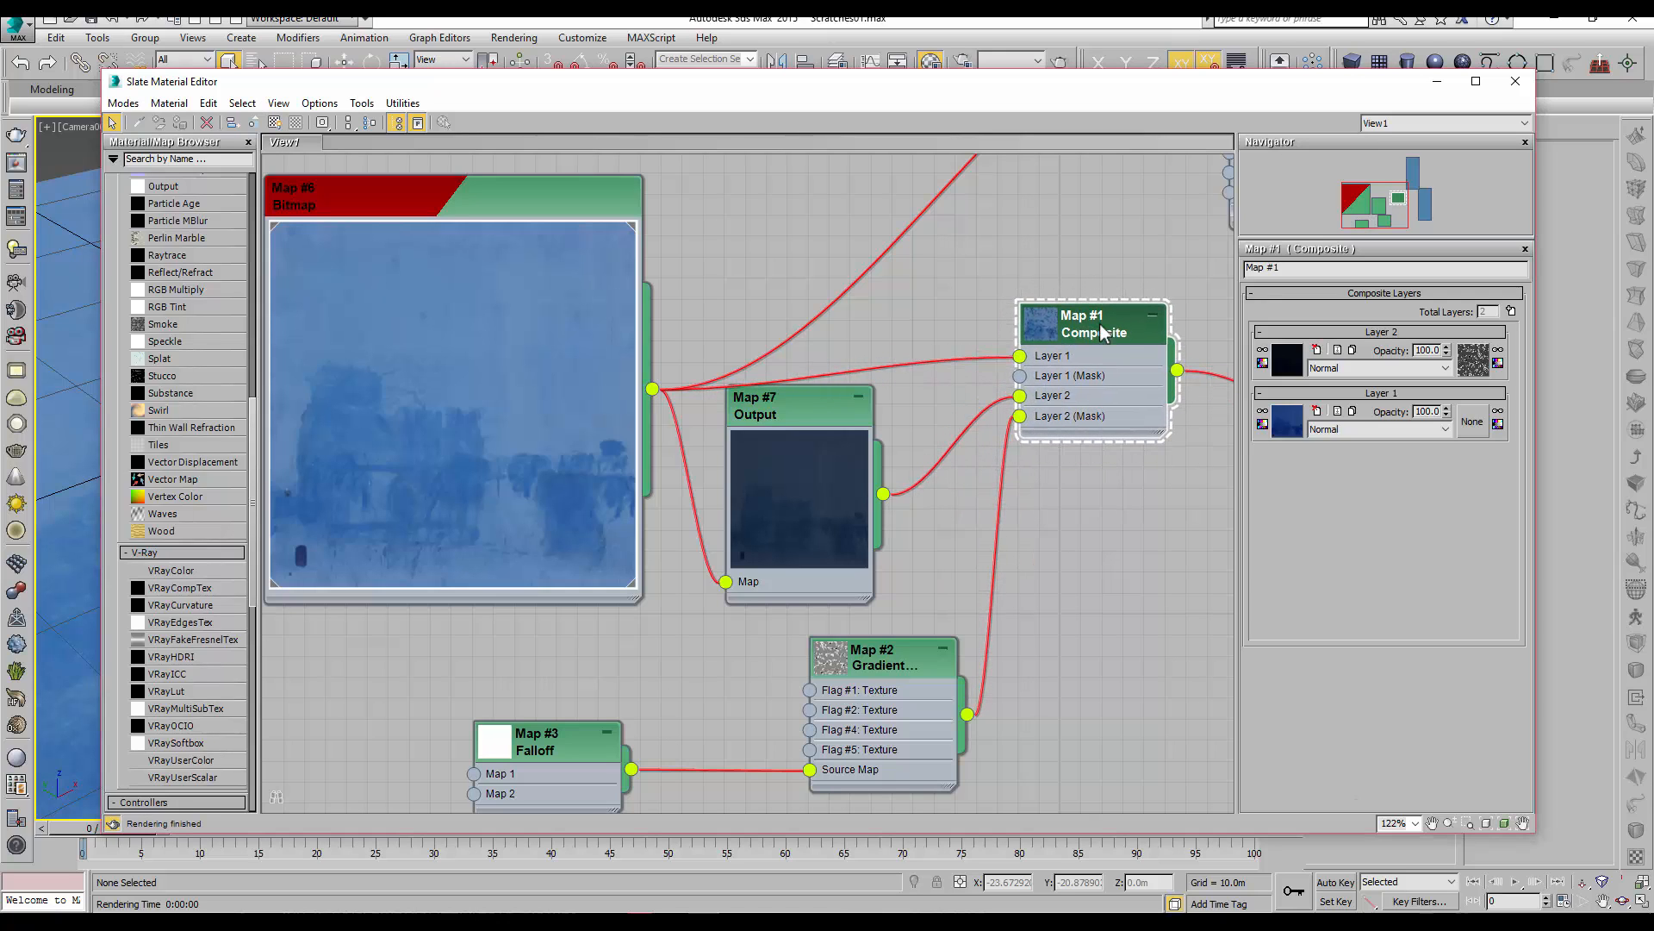
{"action": "mouse_move", "coordinate": [790, 412]}
{"action": "left_mouse_down"}
{"action": "mouse_move", "coordinate": [808, 436]}
{"action": "mouse_move", "coordinate": [815, 419]}
{"action": "left_mouse_up"}
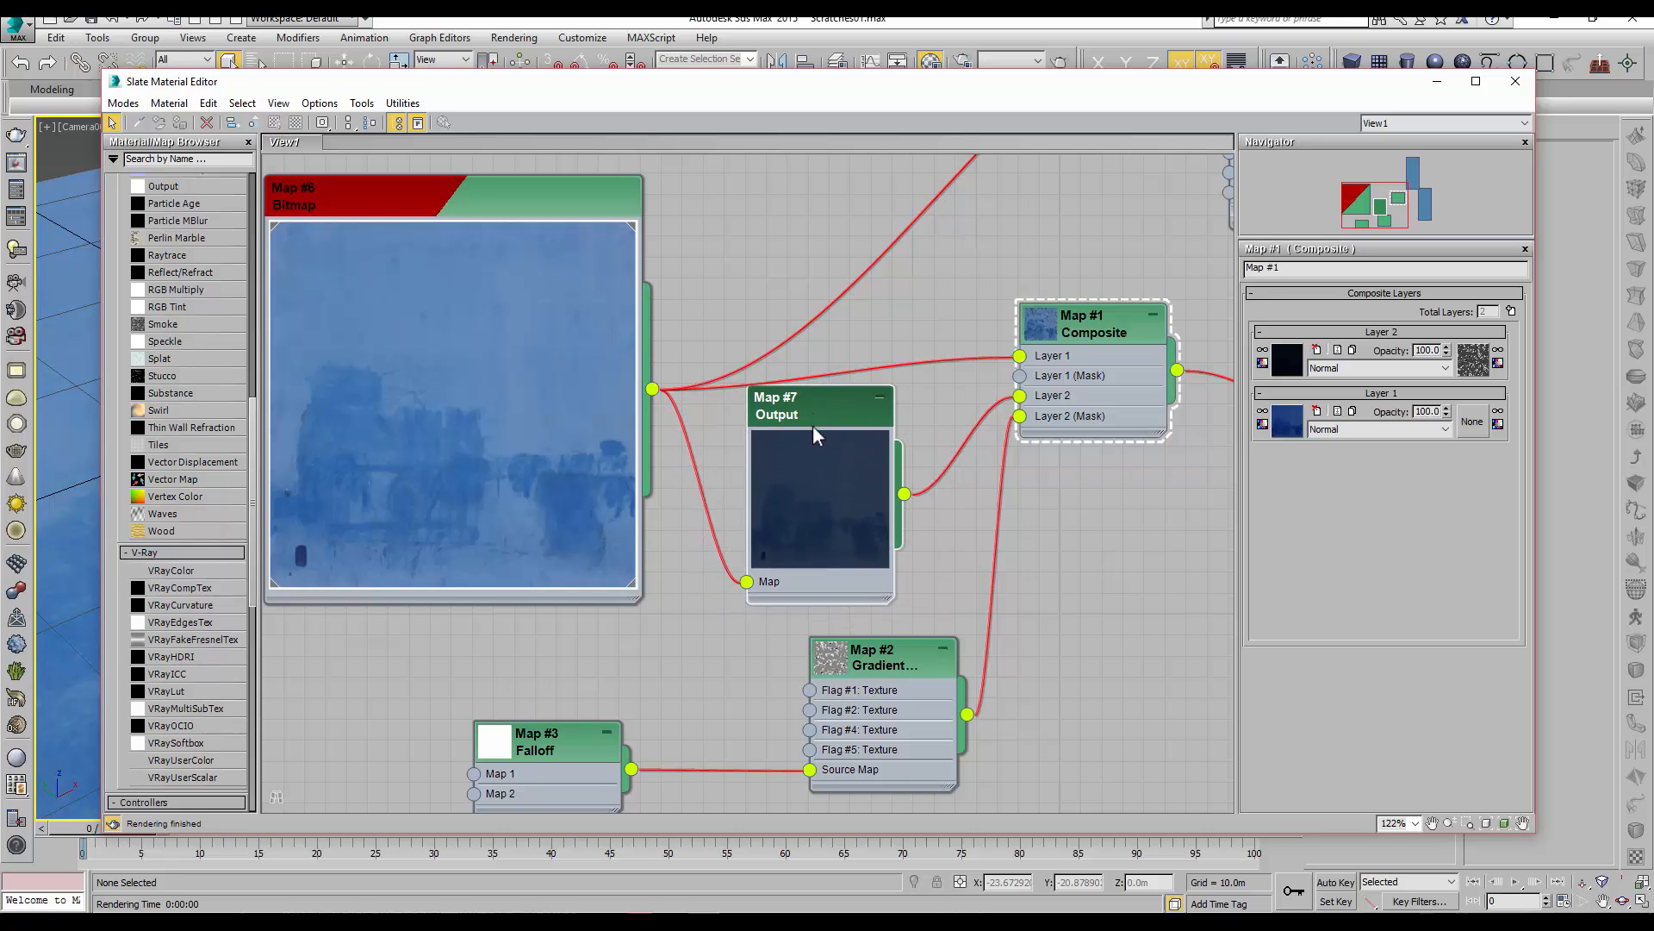
{"action": "scroll", "coordinate": [815, 420], "scroll_direction": "up", "scroll_amount": 1}
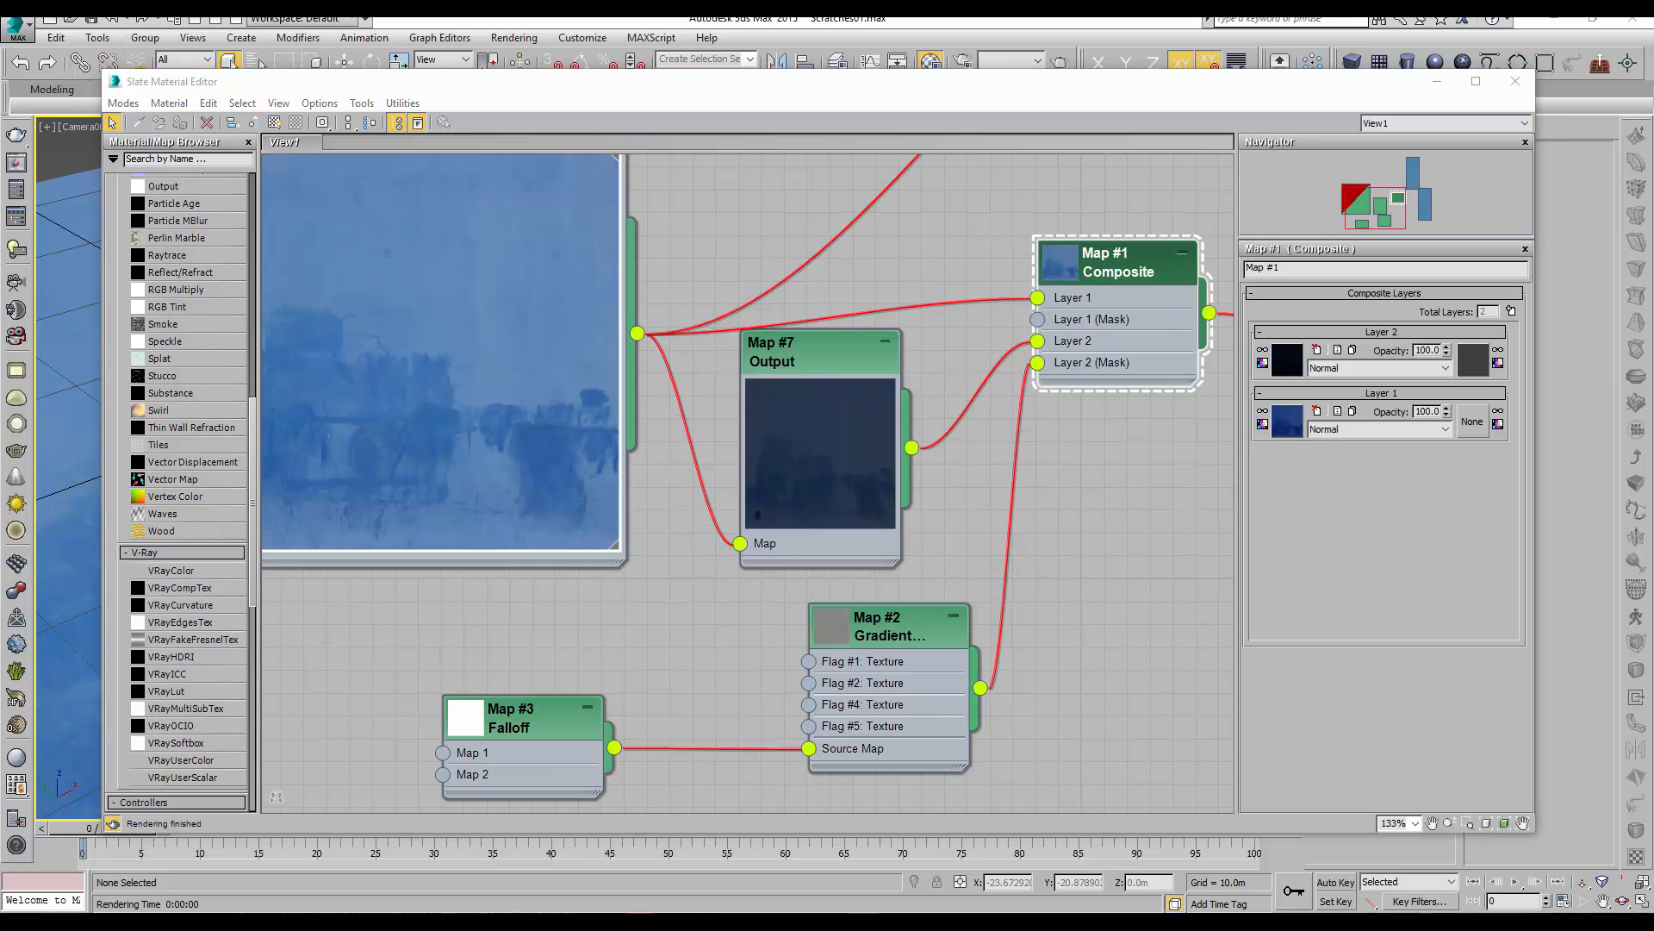
{"action": "left_click", "coordinate": [900, 638]}
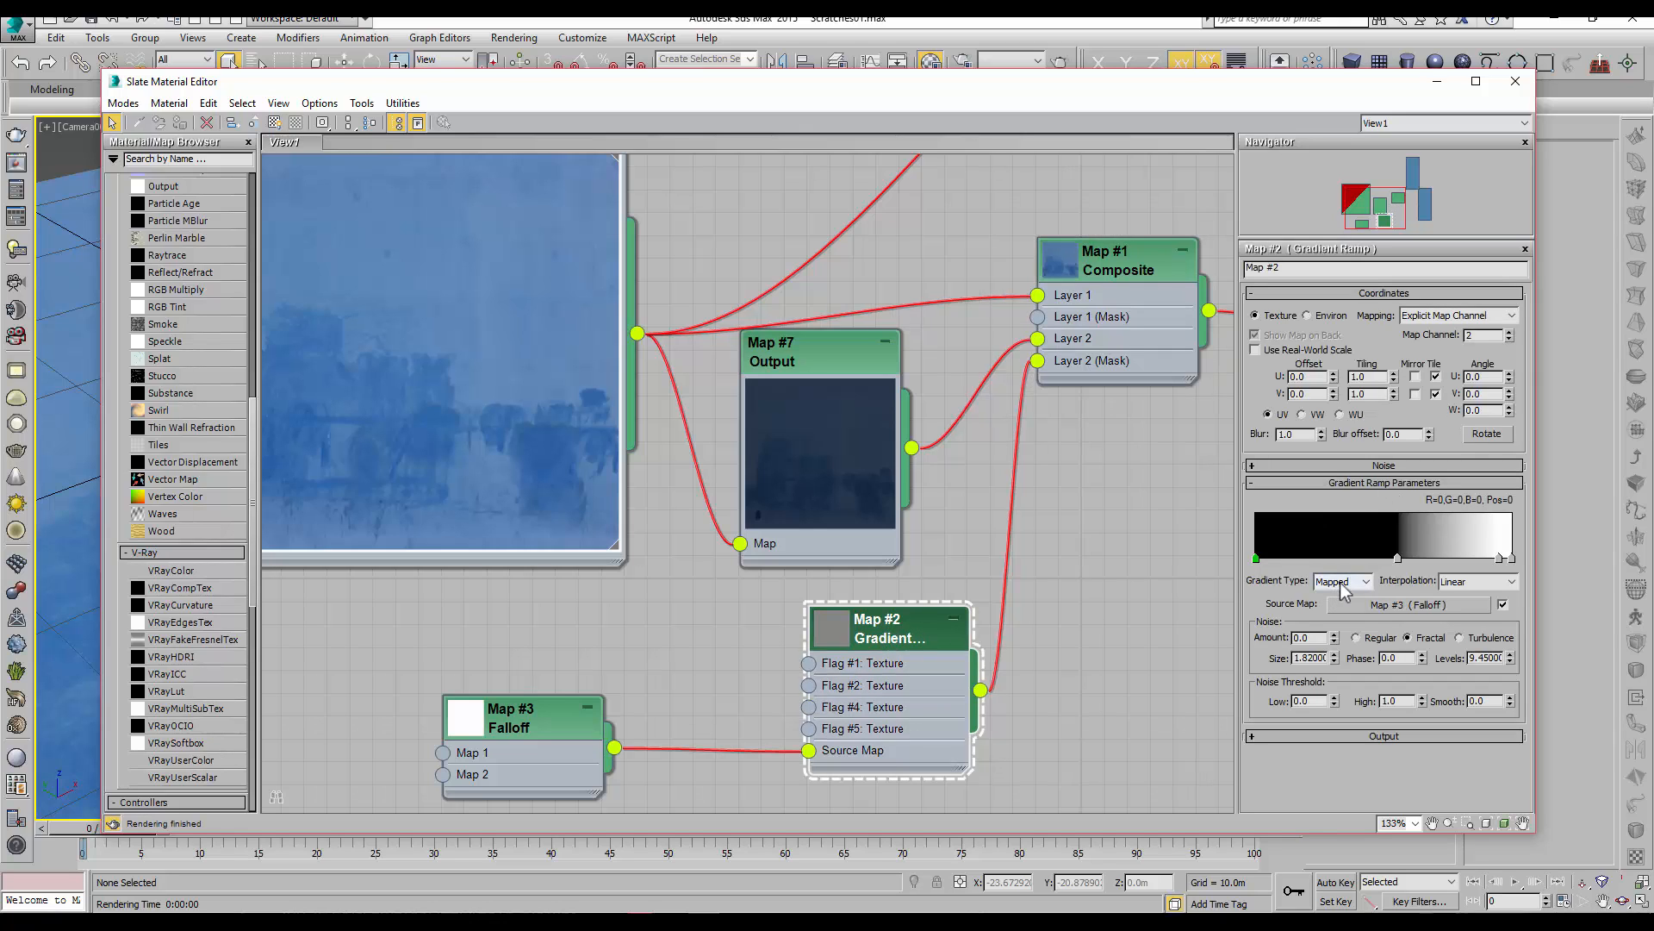
{"action": "left_click", "coordinate": [534, 722]}
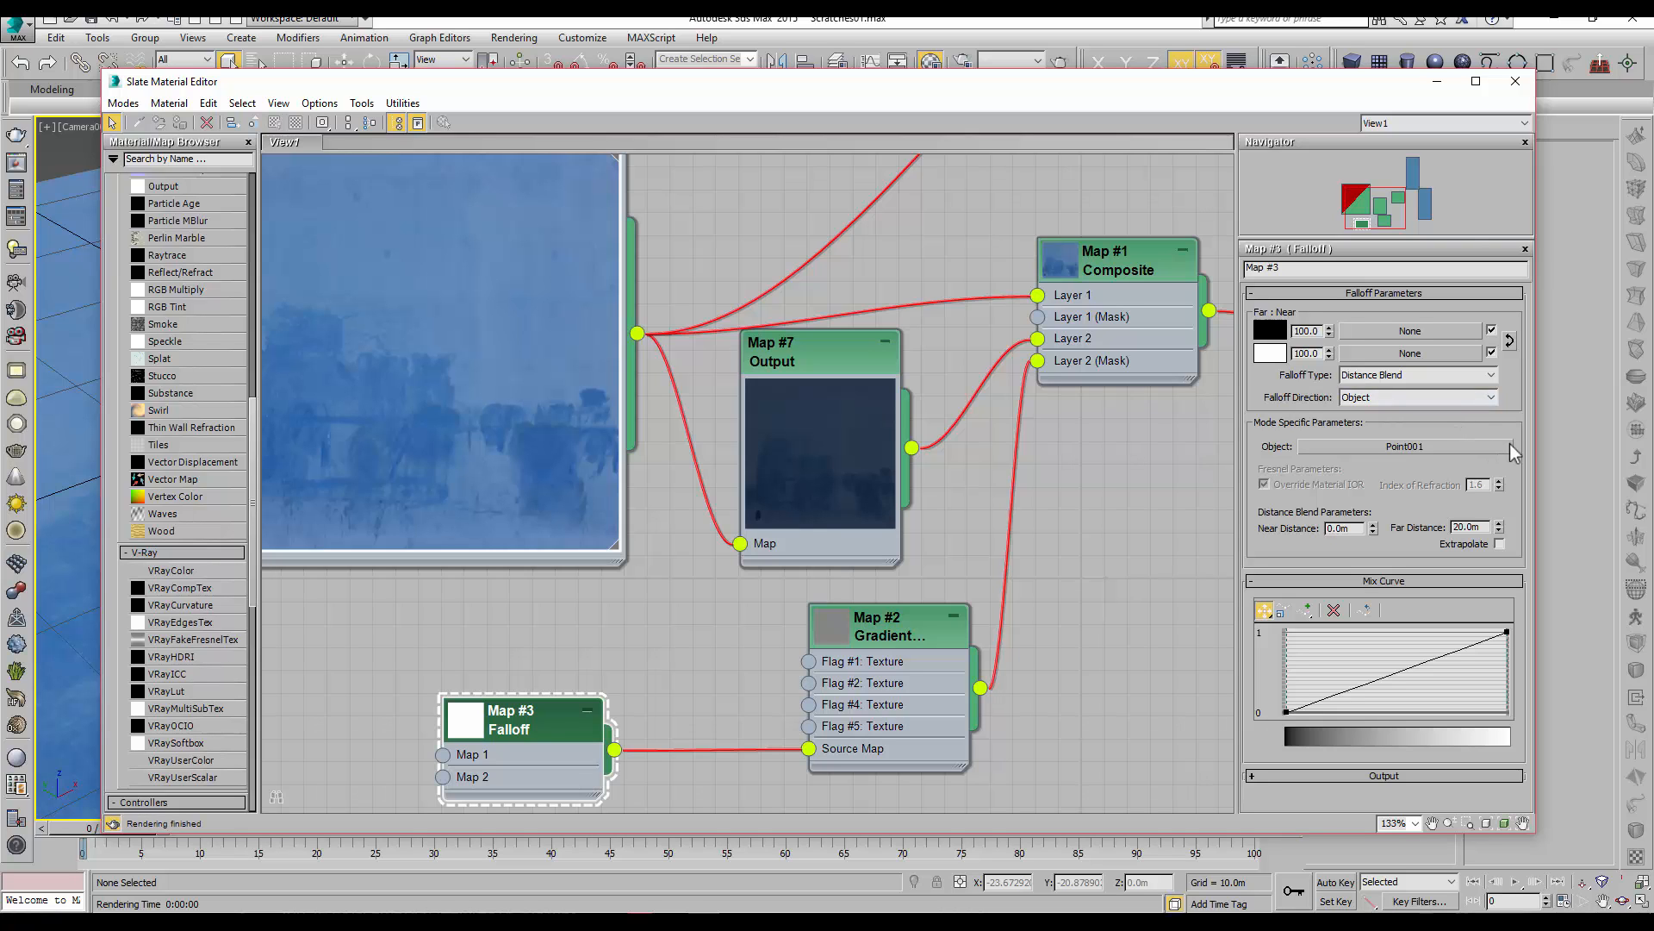
{"action": "left_click", "coordinate": [1437, 81]}
{"action": "left_click", "coordinate": [805, 430]}
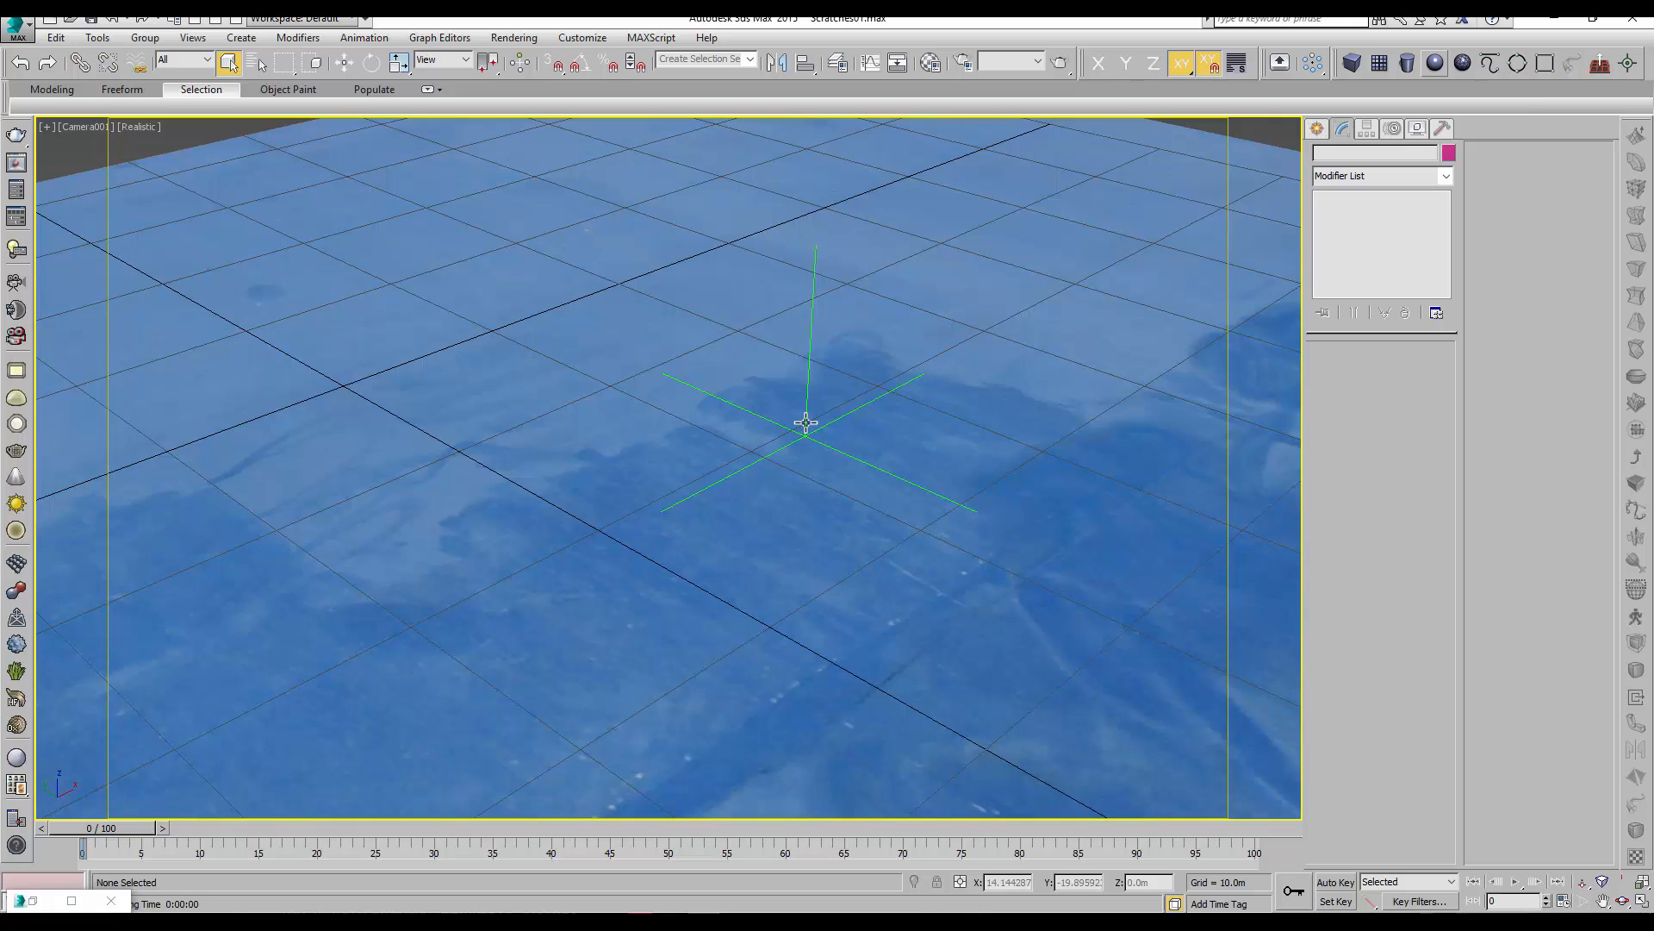
Render the camera view to examine the Falloff-driven dark spot with the Gradient Ramp's noise amount at 0
{"action": "key", "text": "m"}
{"action": "left_click", "coordinate": [514, 38]}
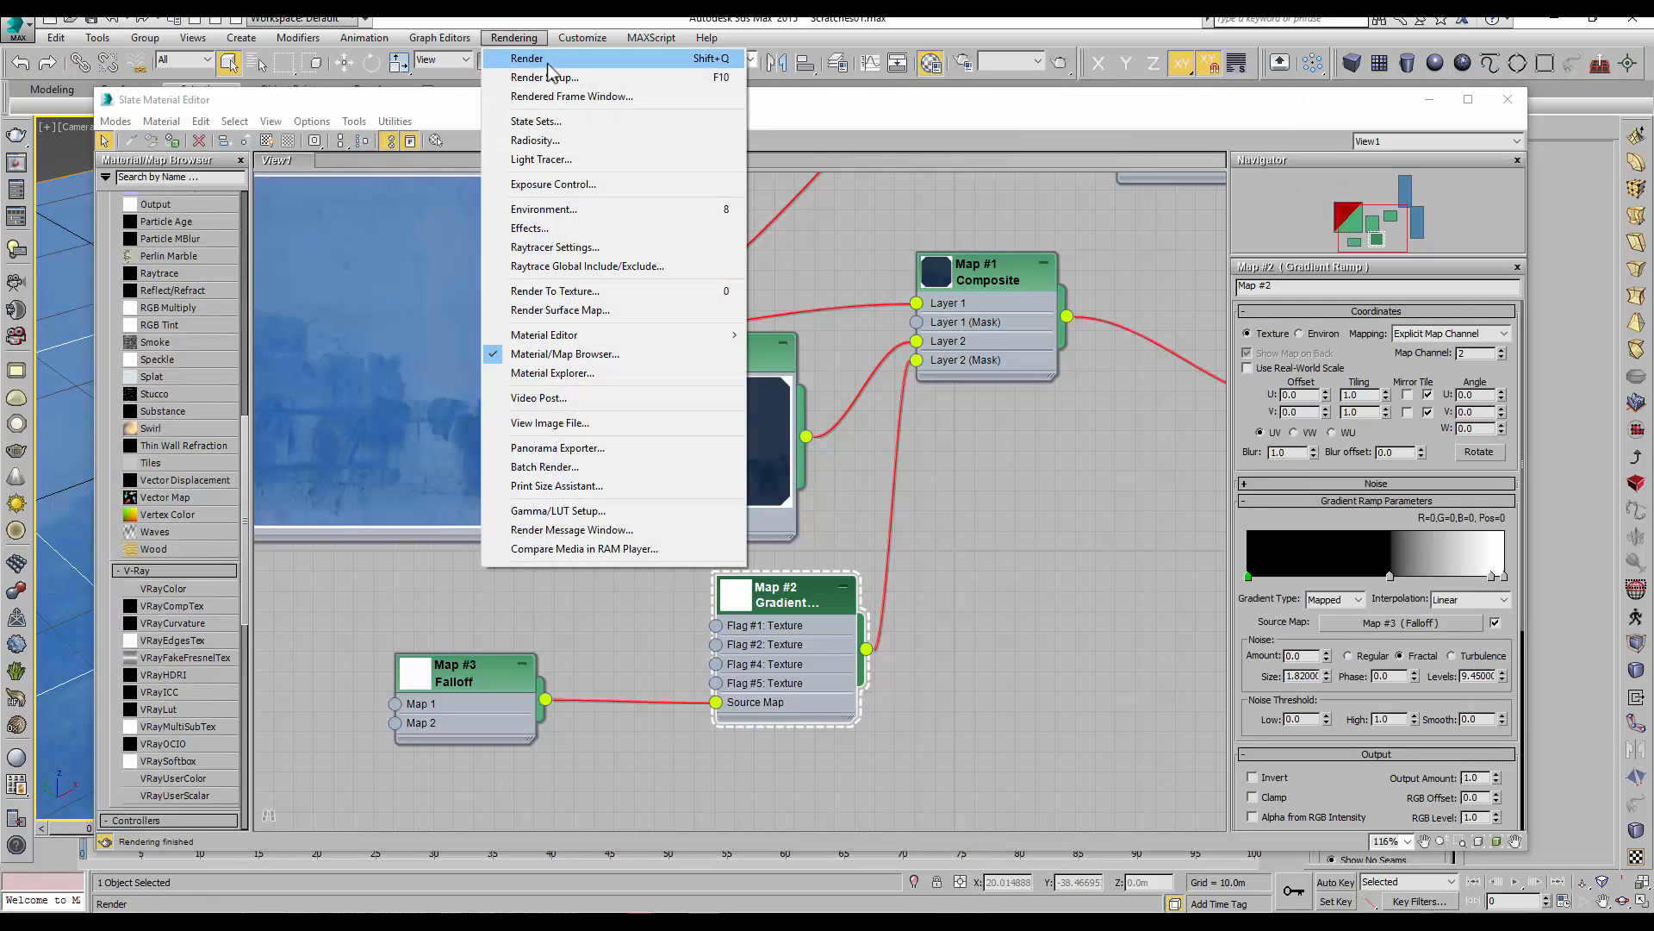
{"action": "left_click", "coordinate": [548, 64]}
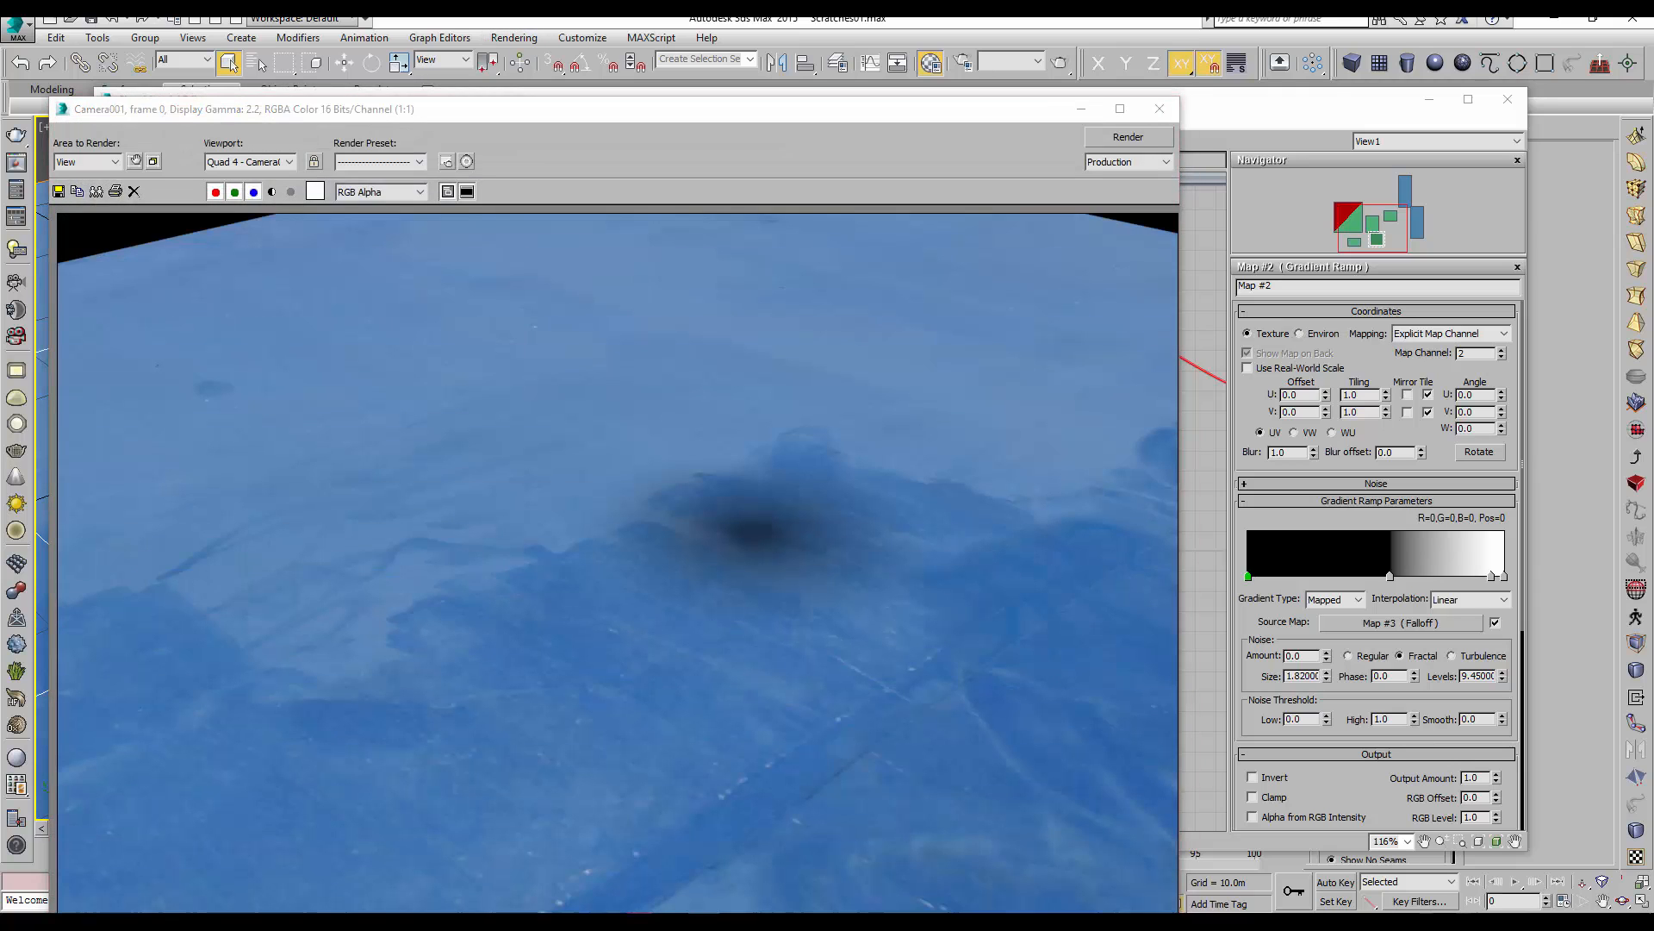
{"action": "left_click", "coordinate": [1159, 108]}
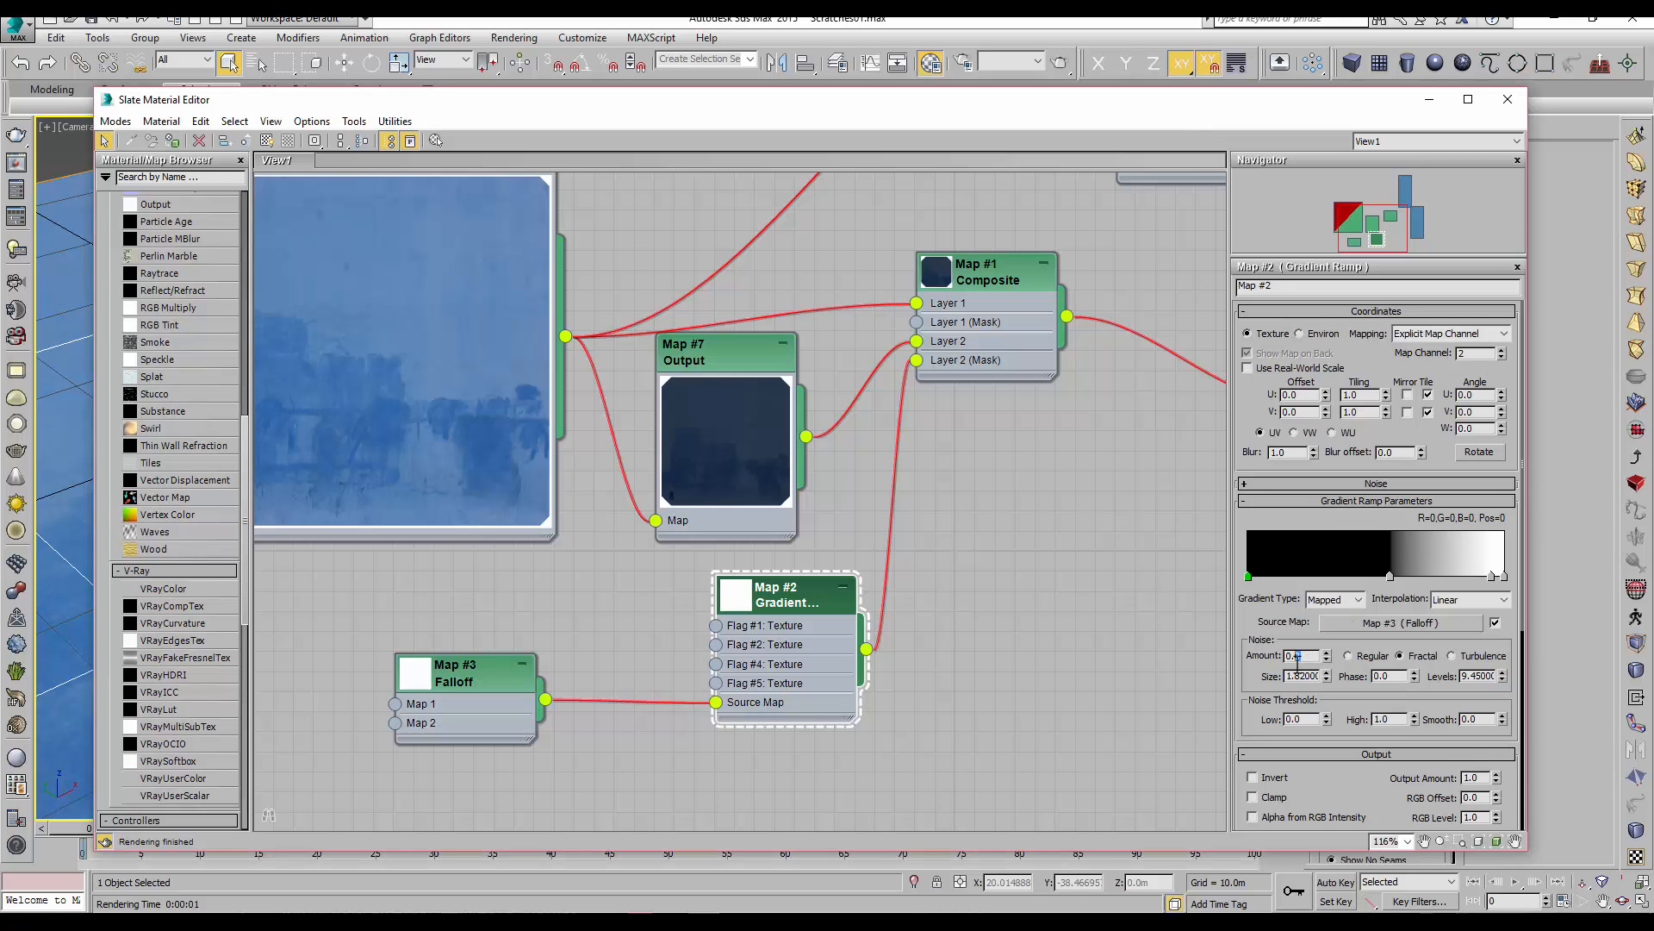
Set the Gradient Ramp's noise amount to 0.65 and enable its output color map with the zigzag curve
{"action": "key", "text": "Return"}
{"action": "key", "text": "shift+q"}
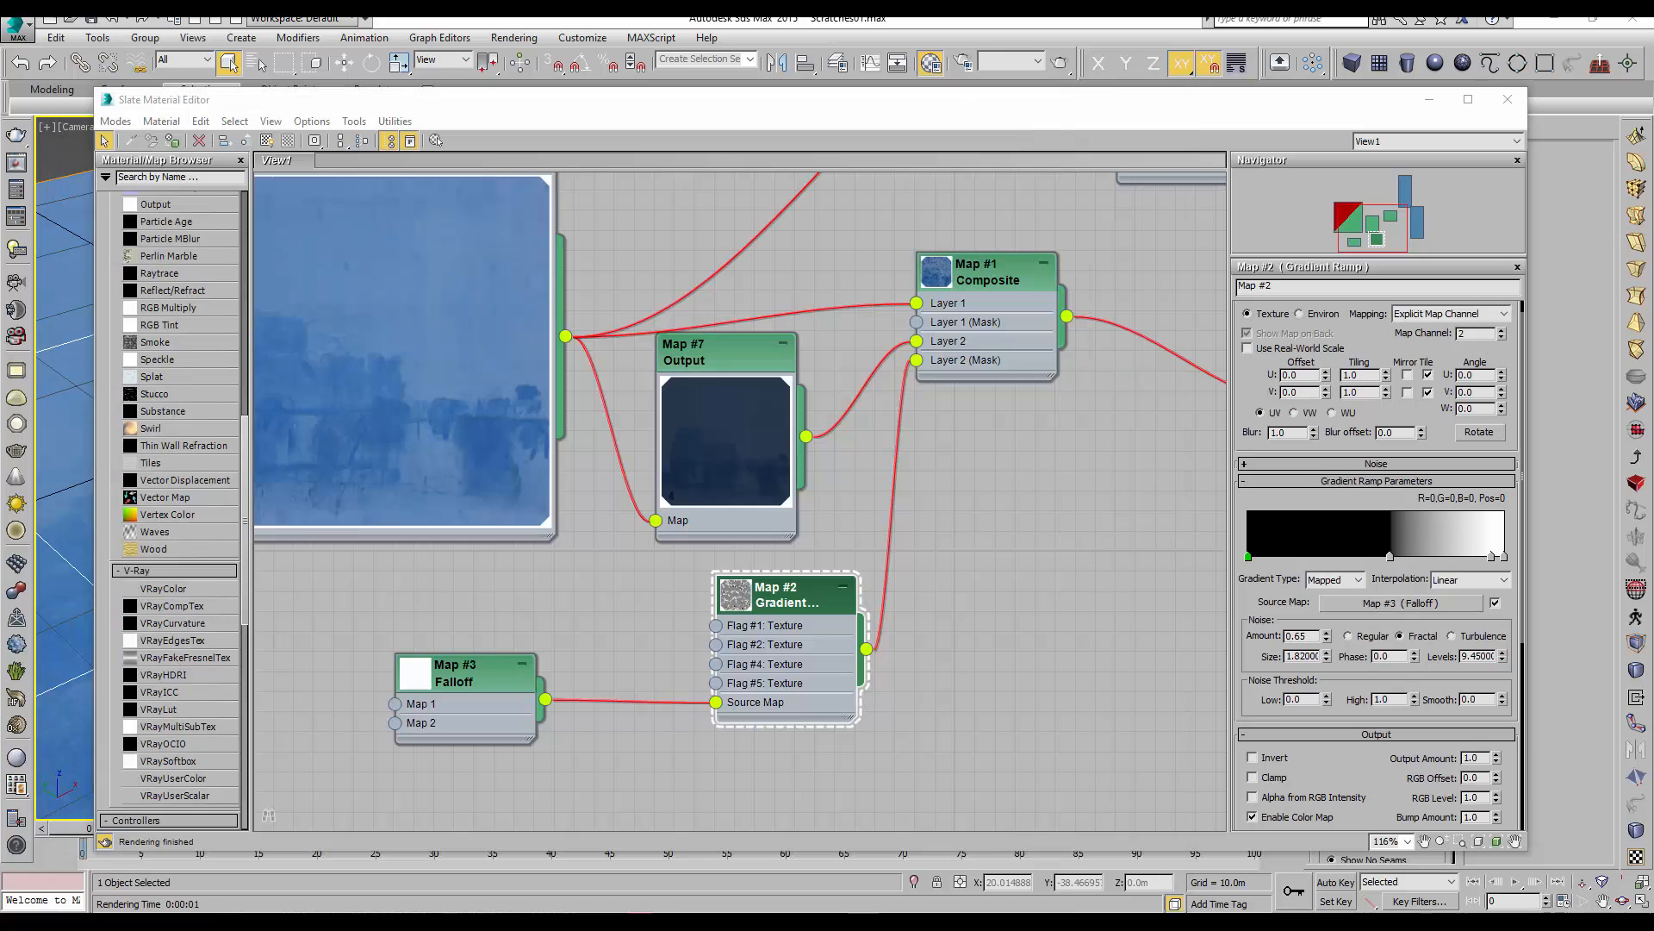
{"action": "left_click_drag", "start_coordinate": [1256, 680], "coordinate": [1253, 647]}
{"action": "scroll", "coordinate": [1254, 647], "scroll_direction": "down", "scroll_amount": 5}
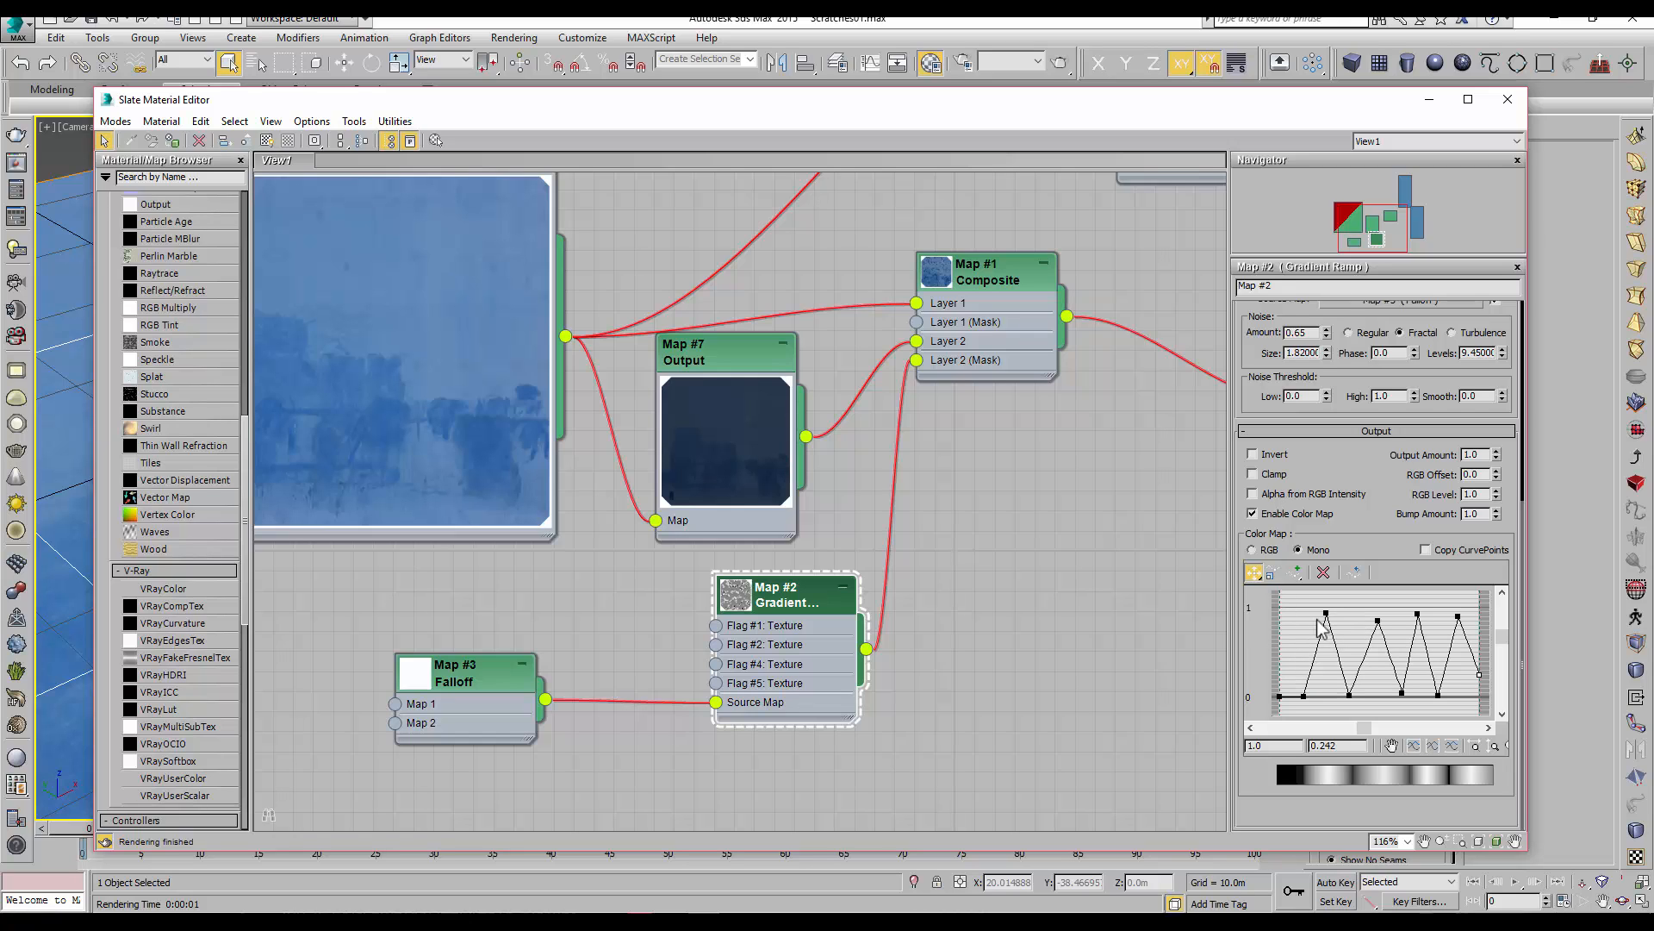
Render the camera view and examine the scratch pattern produced by the zigzag color map
{"action": "left_click", "coordinate": [513, 37]}
{"action": "left_click", "coordinate": [522, 60]}
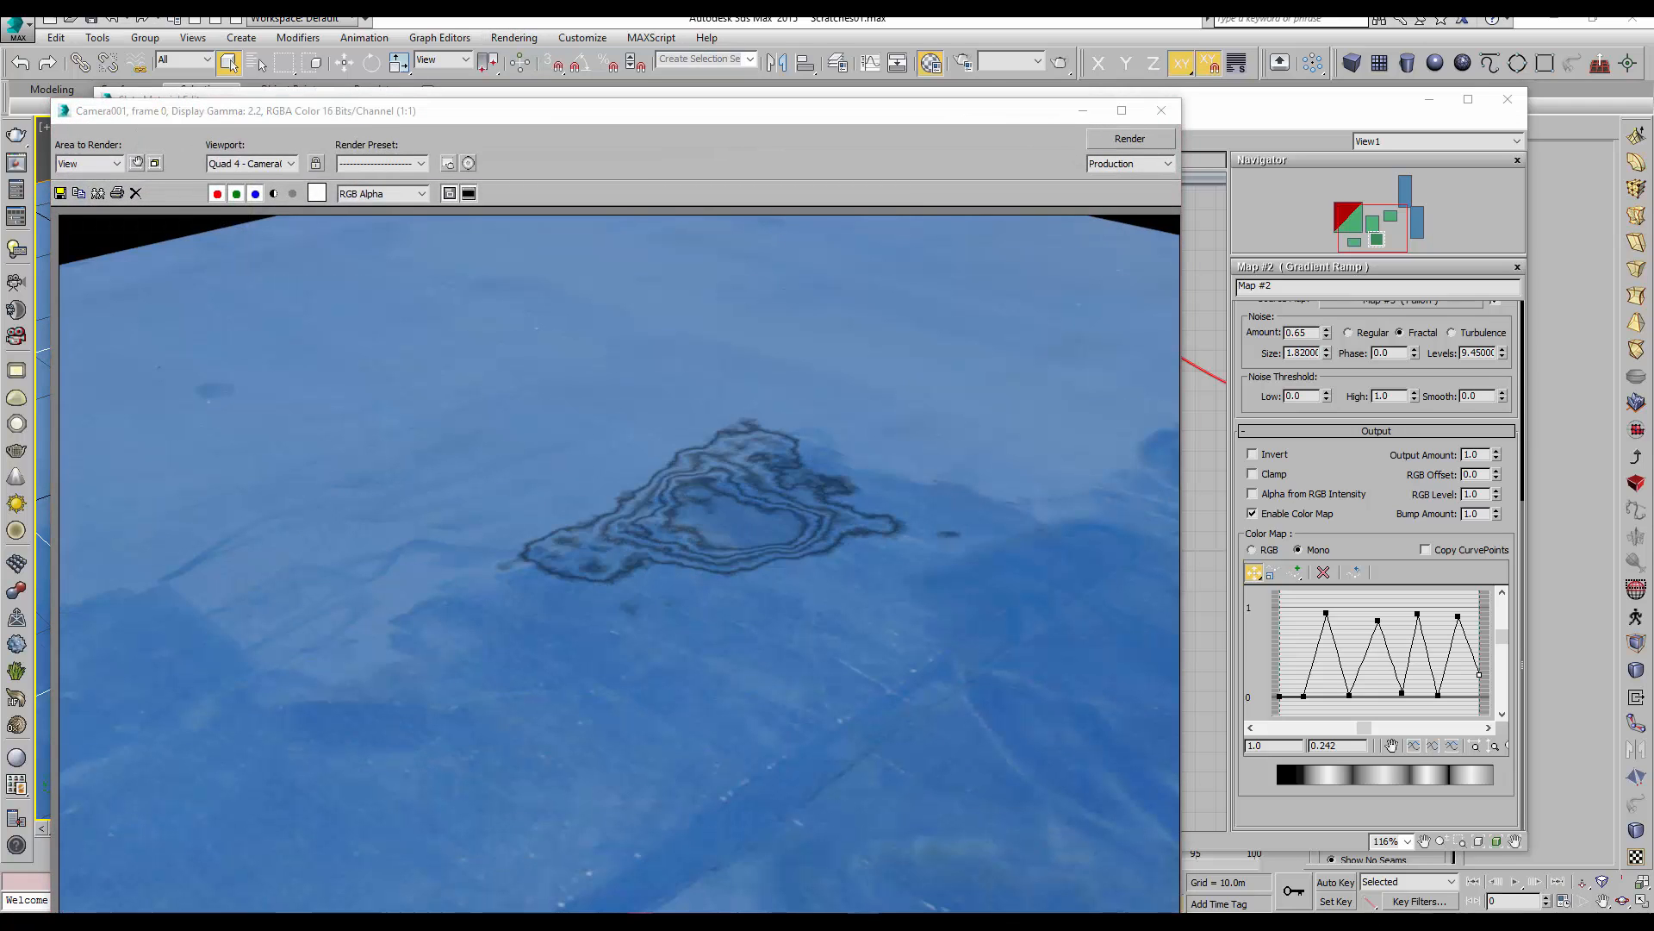
{"action": "left_click", "coordinate": [1162, 110]}
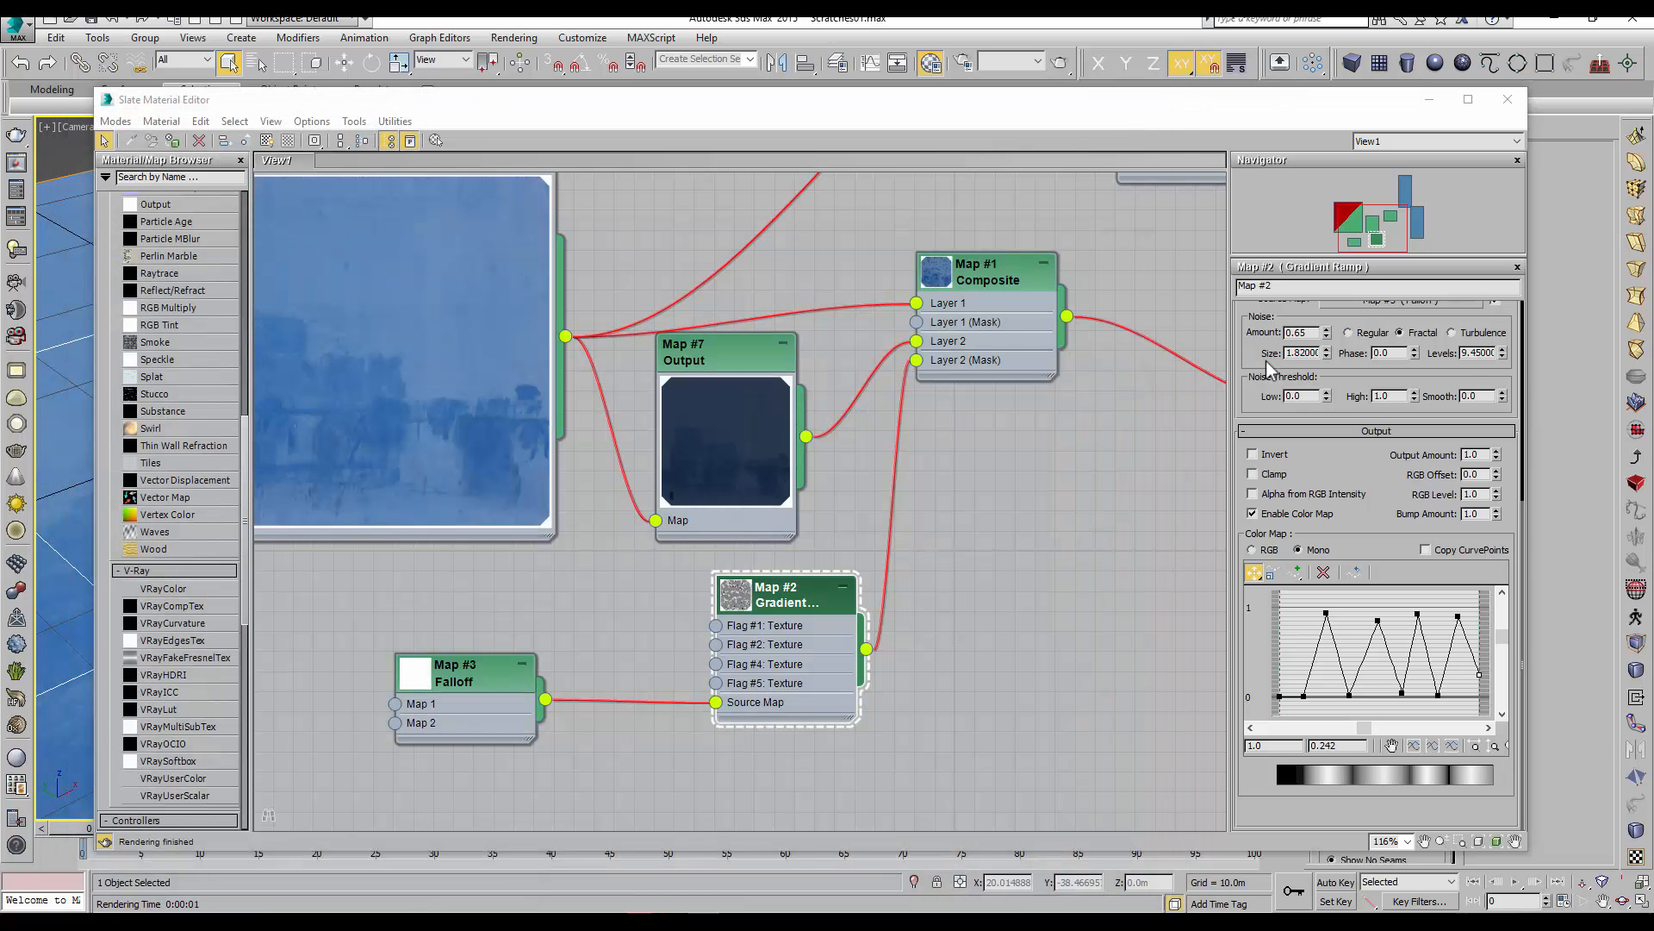
Set the plane's UVW Map length to 57.624 and width to 58.0687, and render the camera view
{"action": "scroll", "coordinate": [1241, 383], "scroll_direction": "up", "scroll_amount": 5}
{"action": "scroll", "coordinate": [1249, 354], "scroll_direction": "up", "scroll_amount": 2}
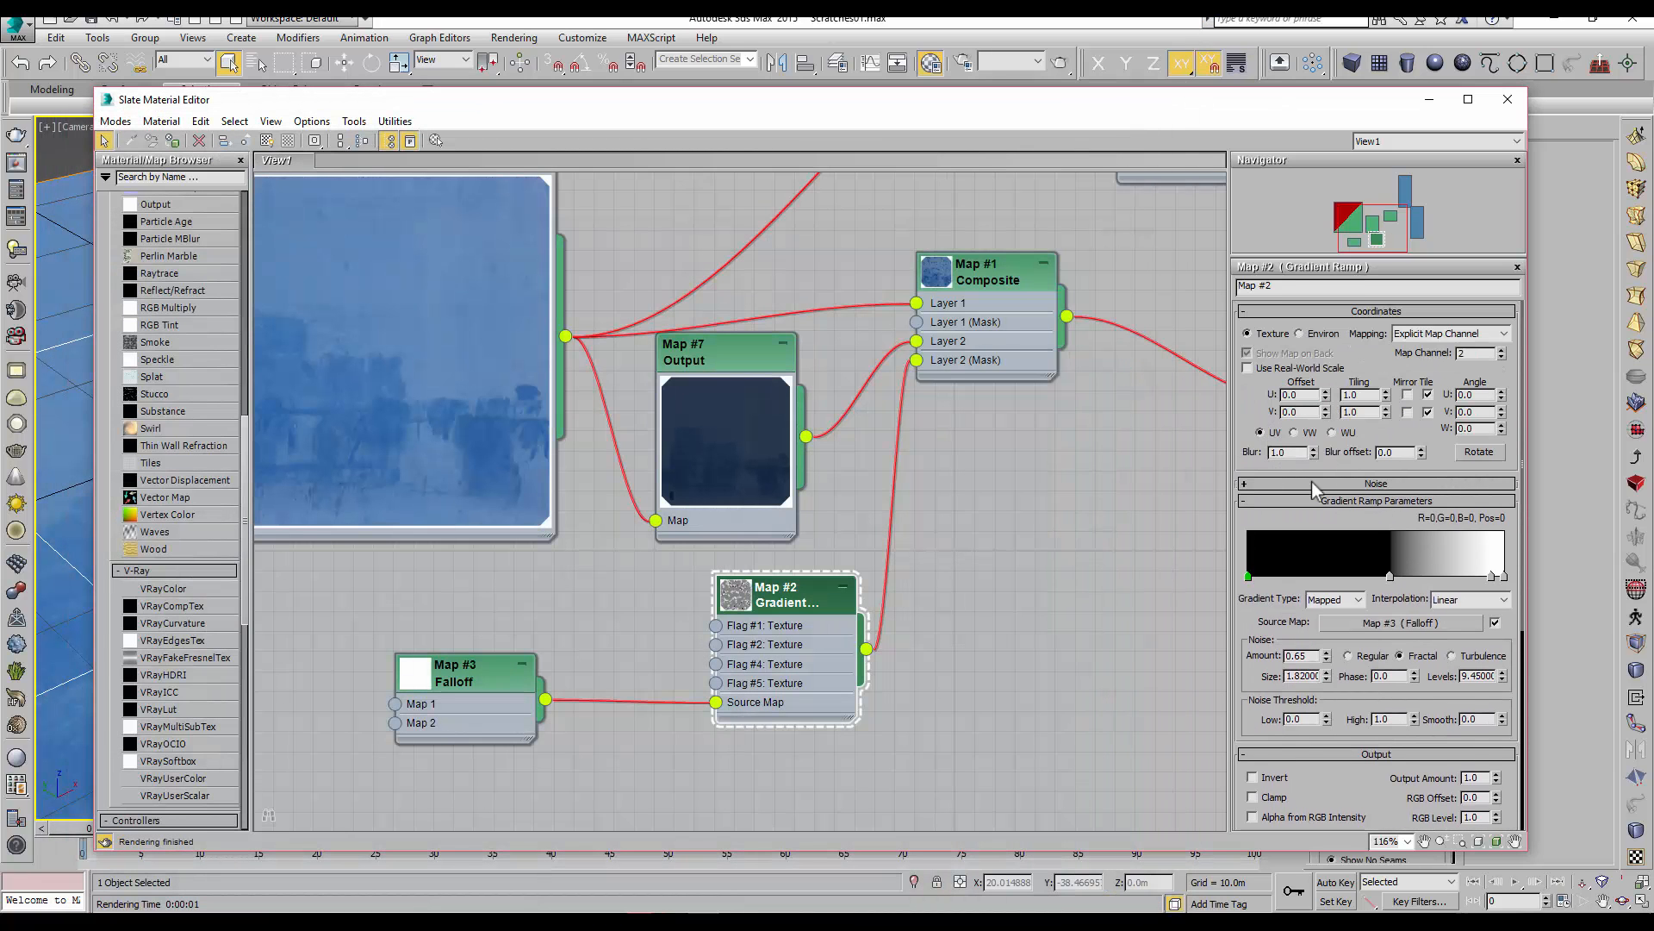
{"action": "left_click", "coordinate": [1429, 99]}
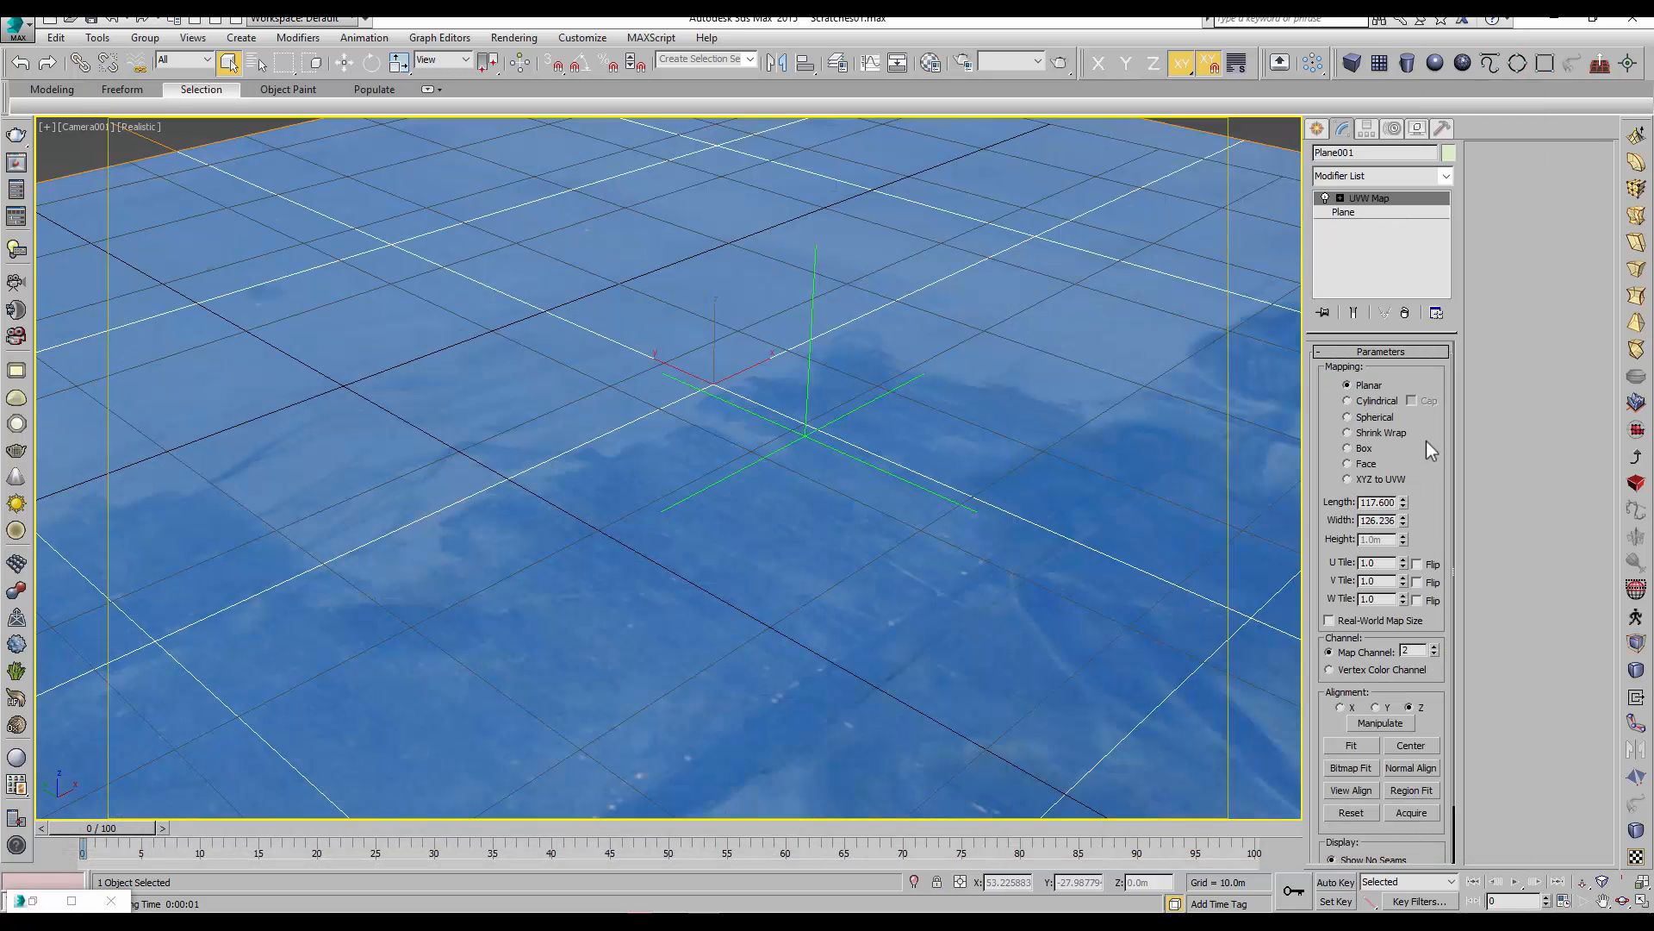
{"action": "left_click_drag", "start_coordinate": [1402, 505], "coordinate": [1398, 570]}
{"action": "left_click", "coordinate": [513, 38]}
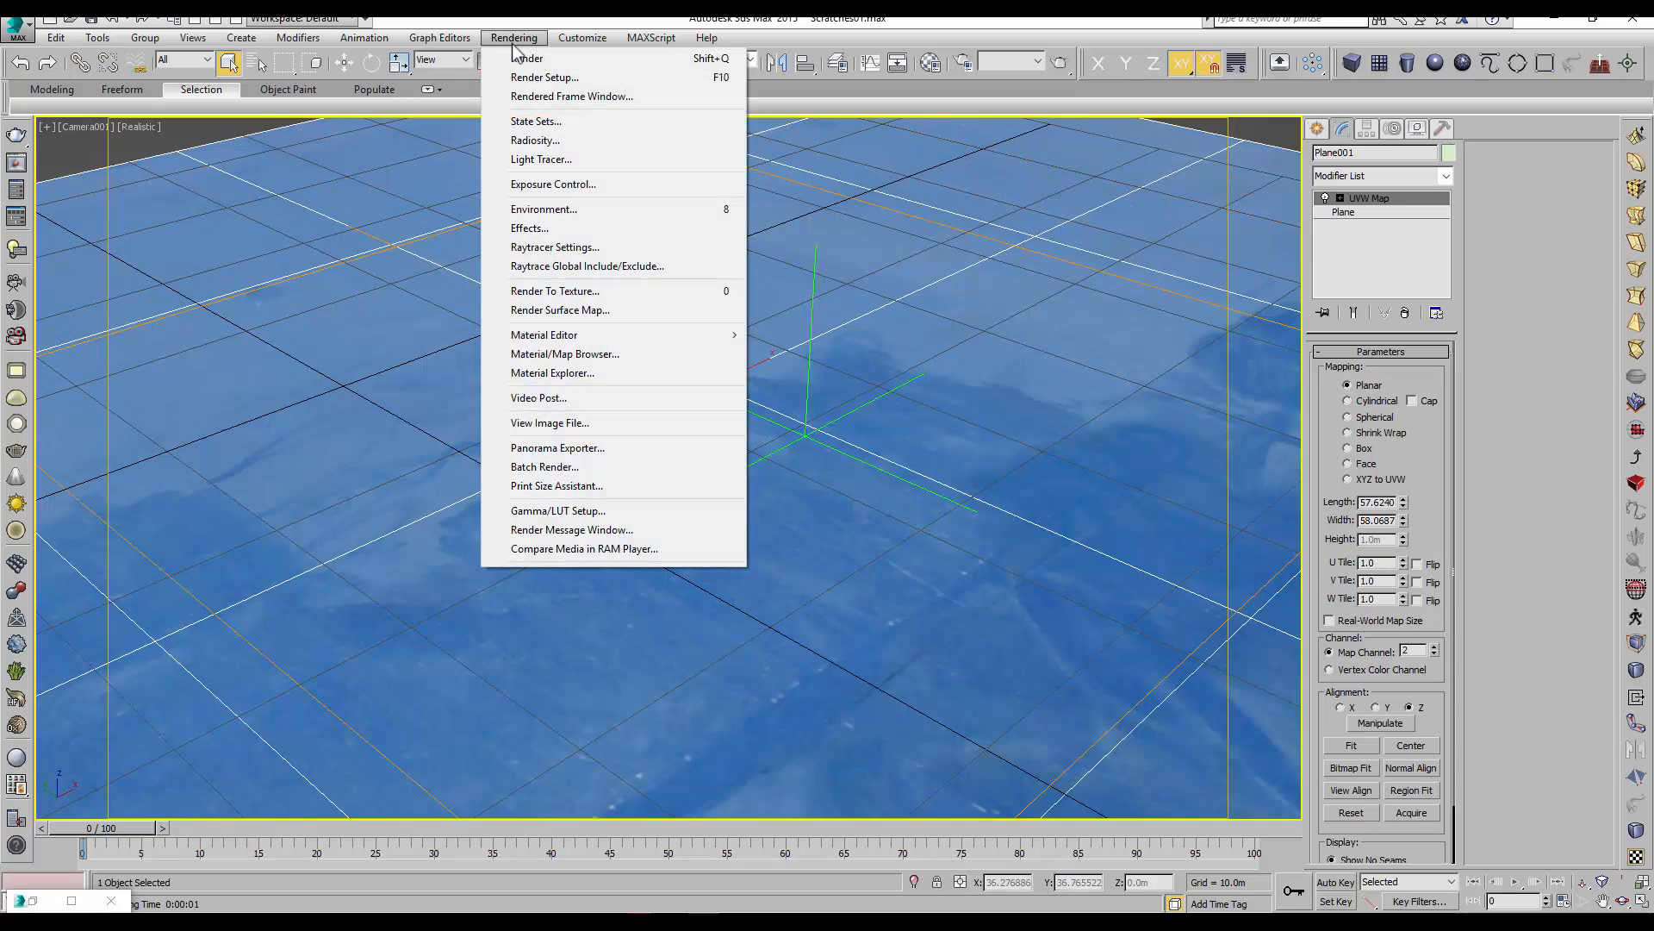
{"action": "left_click", "coordinate": [520, 60]}
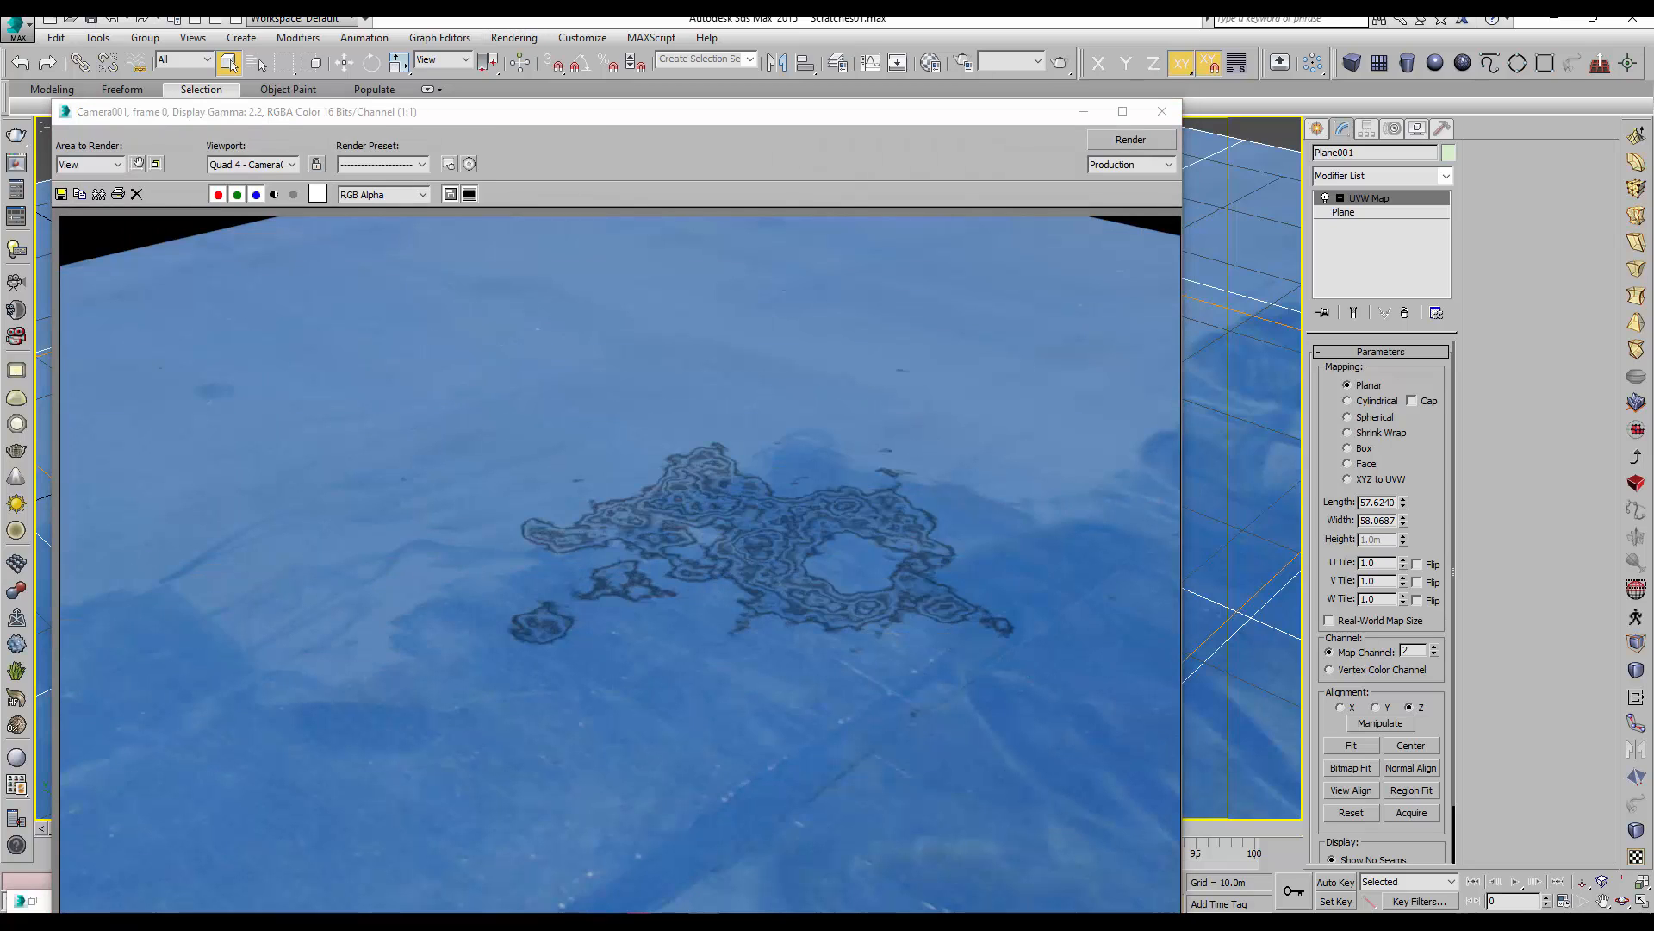
{"action": "left_click", "coordinate": [1162, 111]}
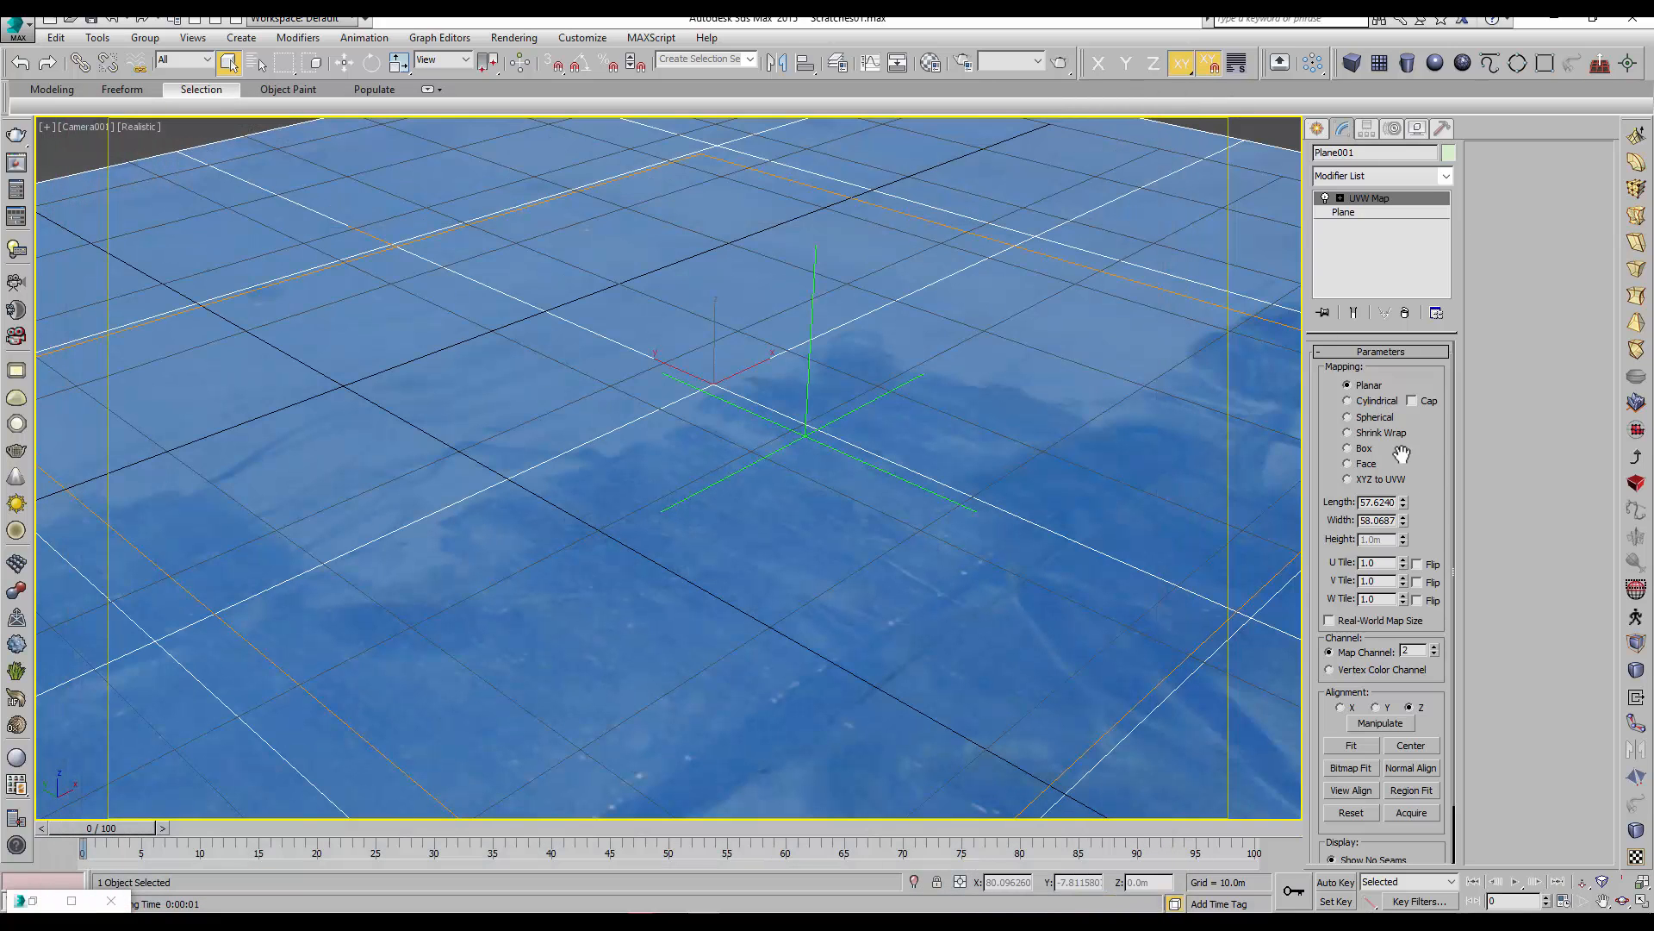
Set the plane's UVW Map length to 246.054 and width to 280.471, and render the camera view
{"action": "left_click_drag", "start_coordinate": [1403, 501], "coordinate": [1385, 317]}
{"action": "left_click_drag", "start_coordinate": [1386, 252], "coordinate": [1389, 221]}
{"action": "left_click_drag", "start_coordinate": [1403, 520], "coordinate": [1402, 272]}
{"action": "left_click_drag", "start_coordinate": [1406, 183], "coordinate": [1405, 193]}
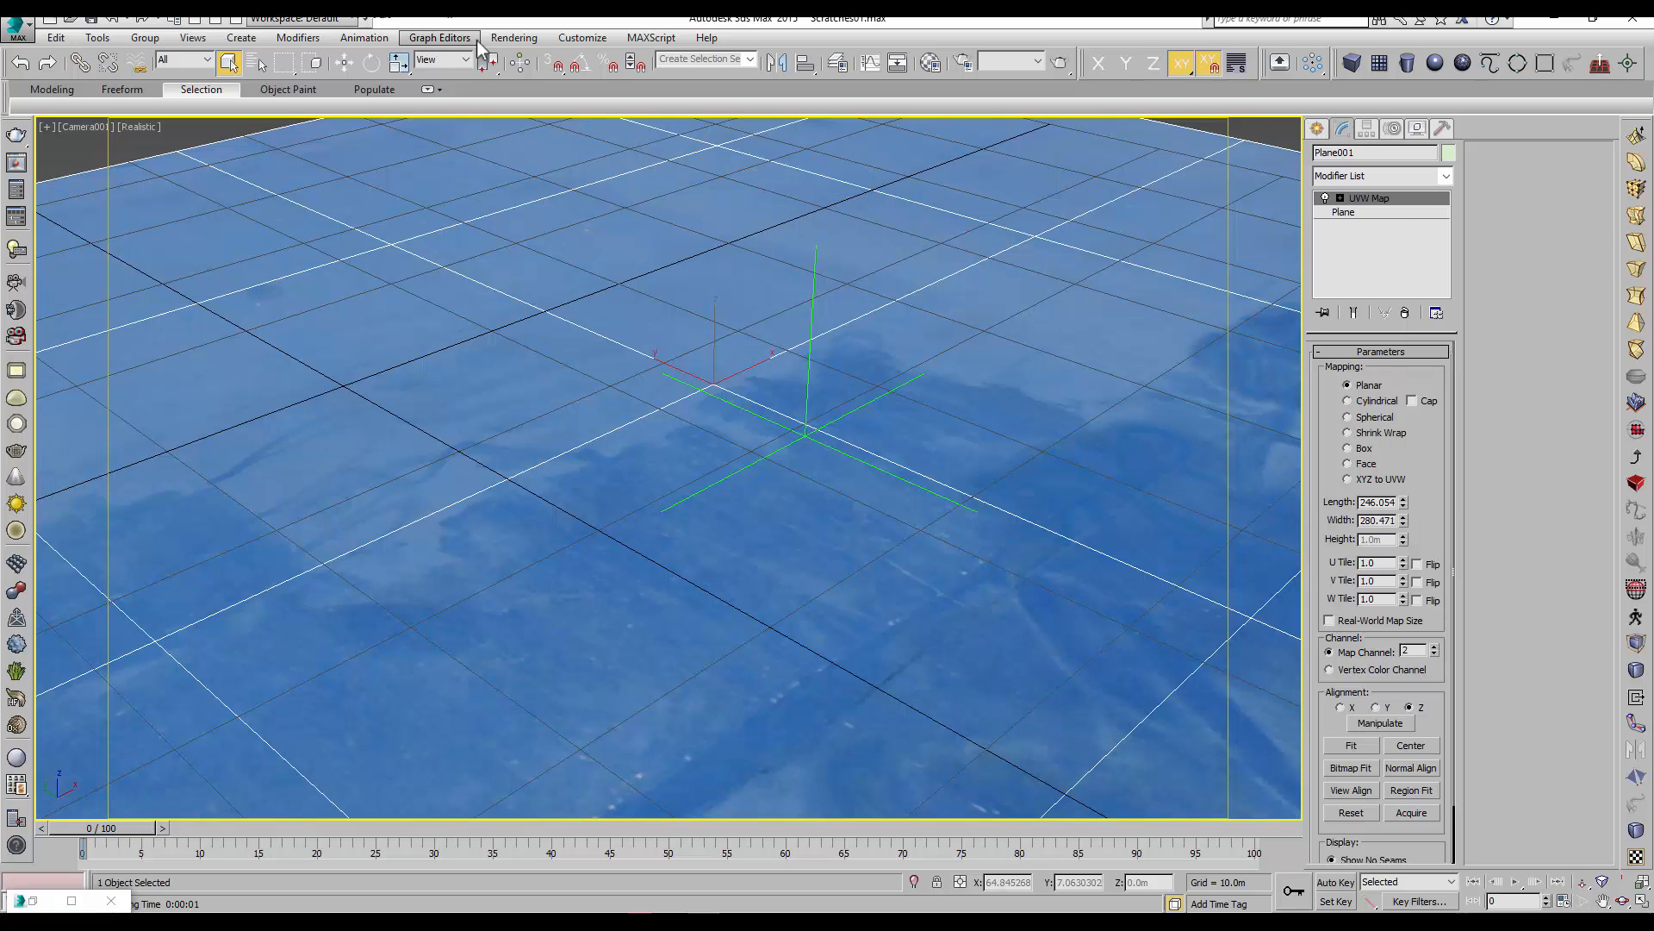
{"action": "left_click", "coordinate": [517, 39]}
{"action": "left_click", "coordinate": [526, 59]}
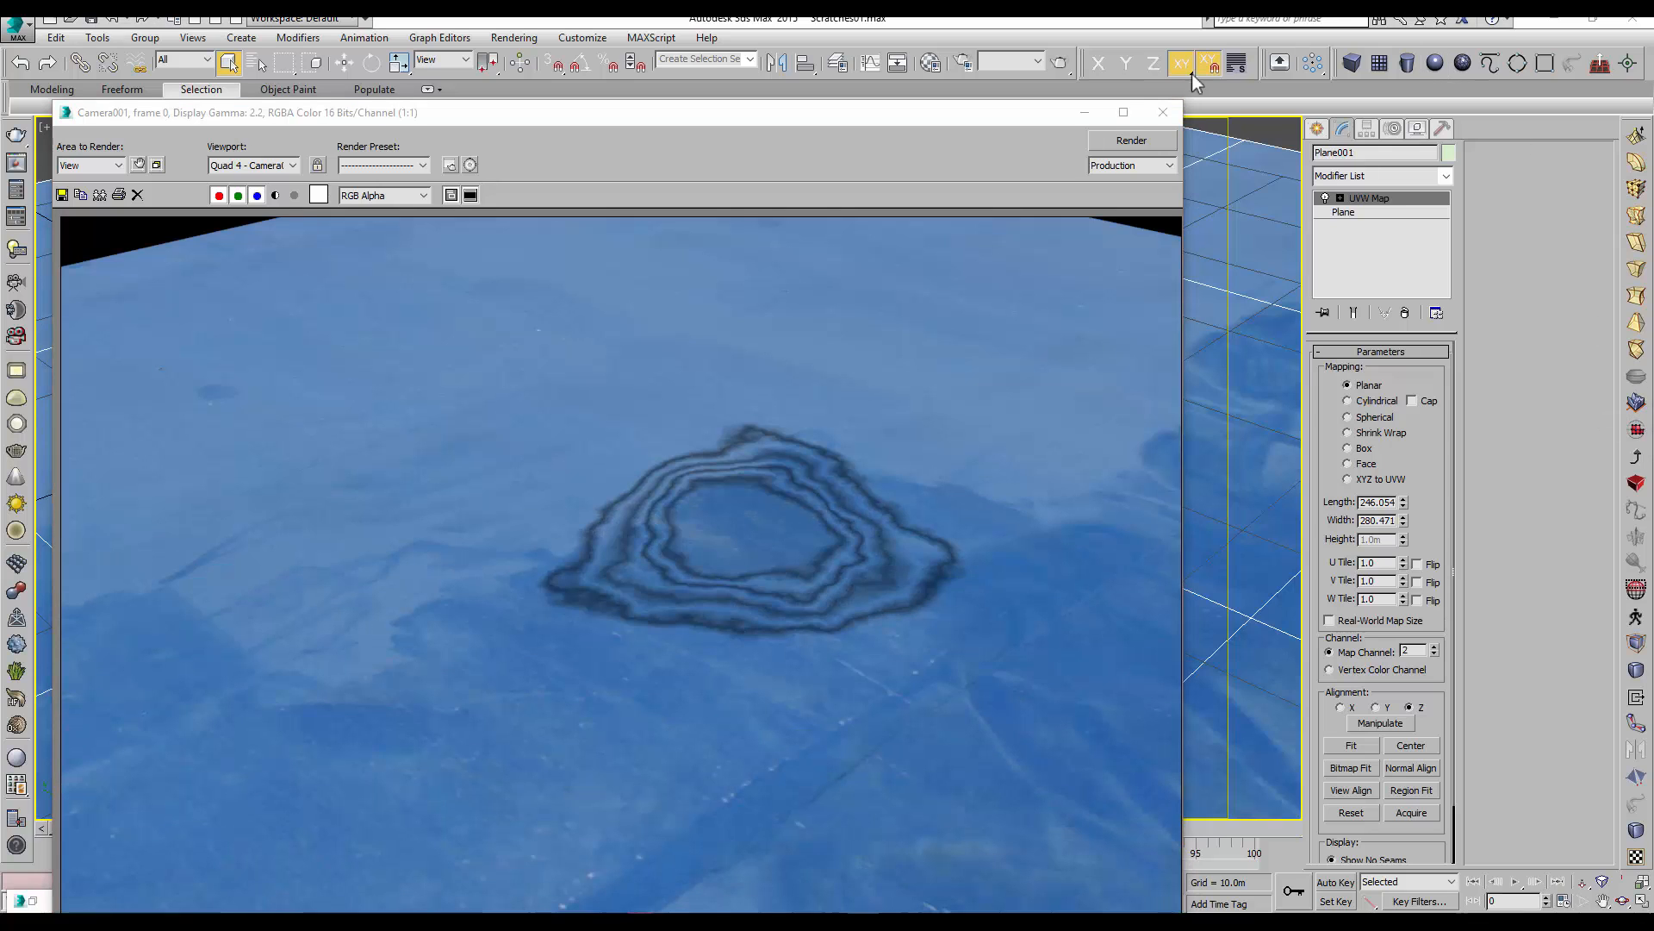
{"action": "left_click", "coordinate": [1163, 113]}
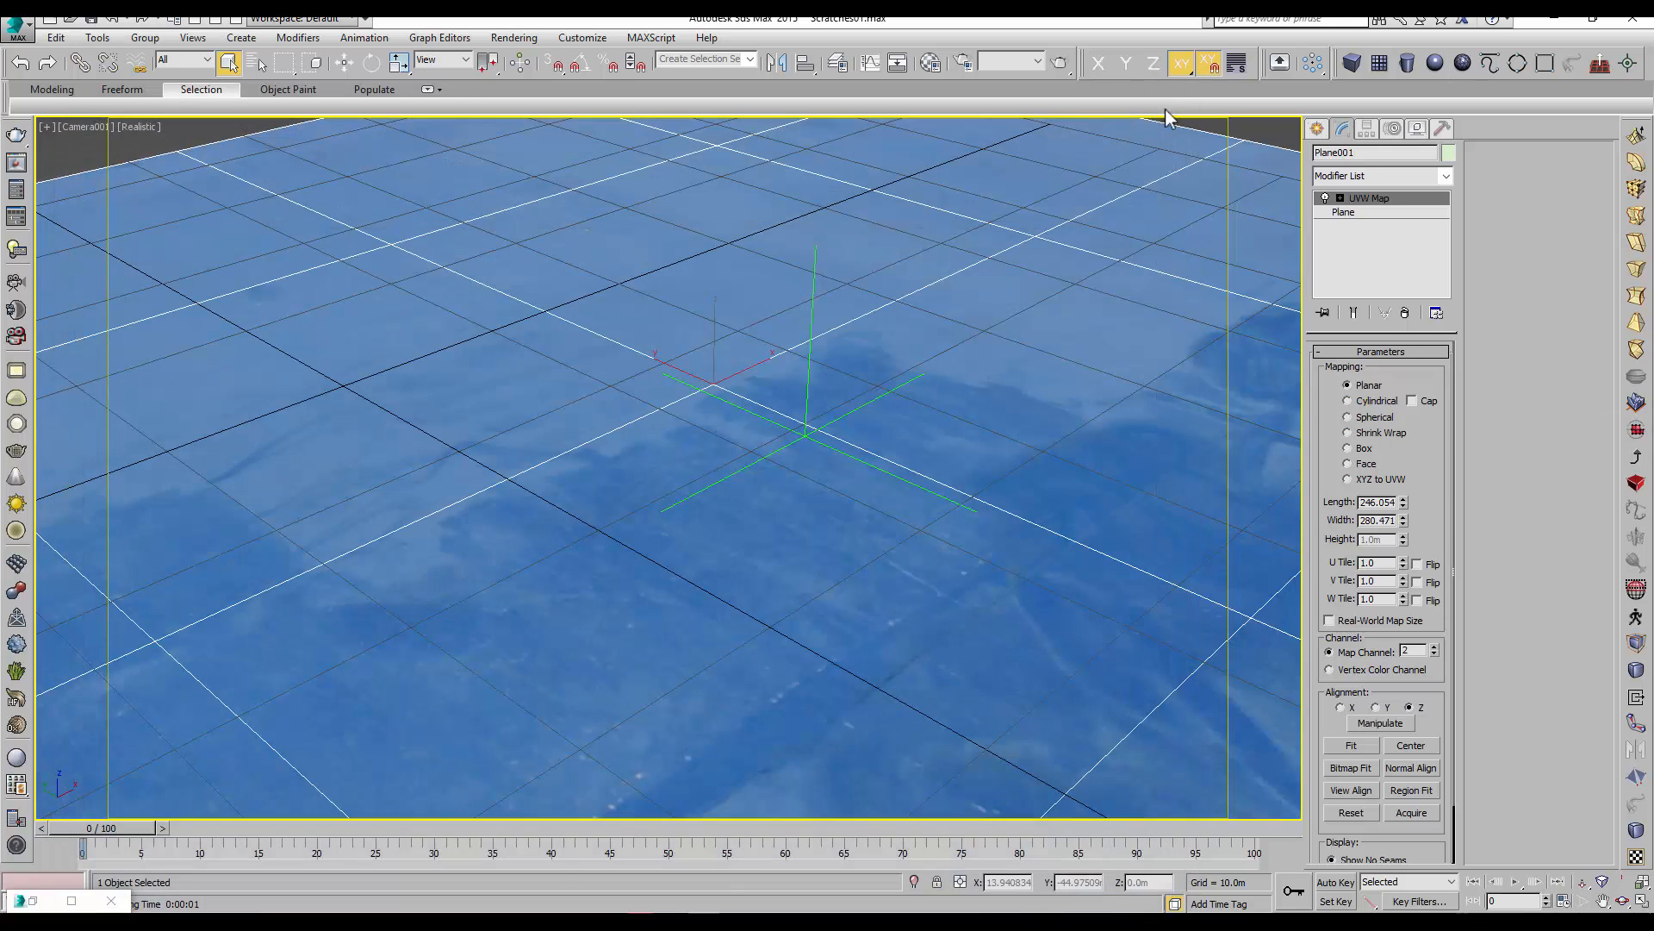
Turn off the Gradient Ramp's output color map and add five flags along the grey-to-white part of the gradient
{"action": "left_click", "coordinate": [32, 902]}
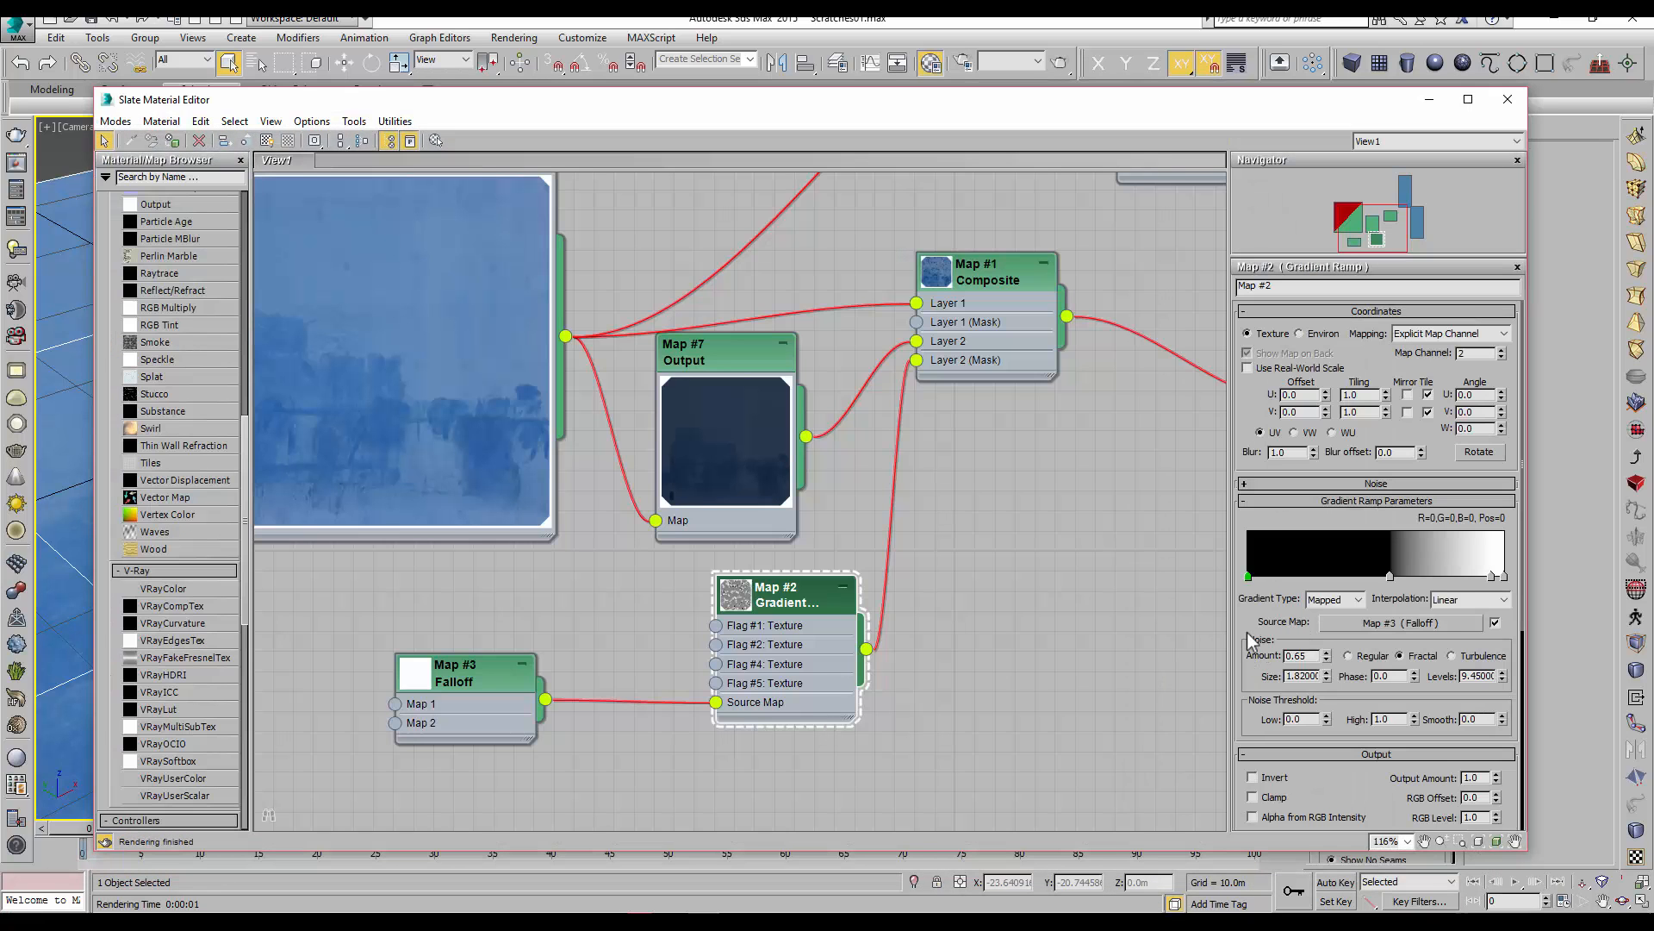
{"action": "scroll", "coordinate": [1248, 633], "scroll_direction": "down", "scroll_amount": 5}
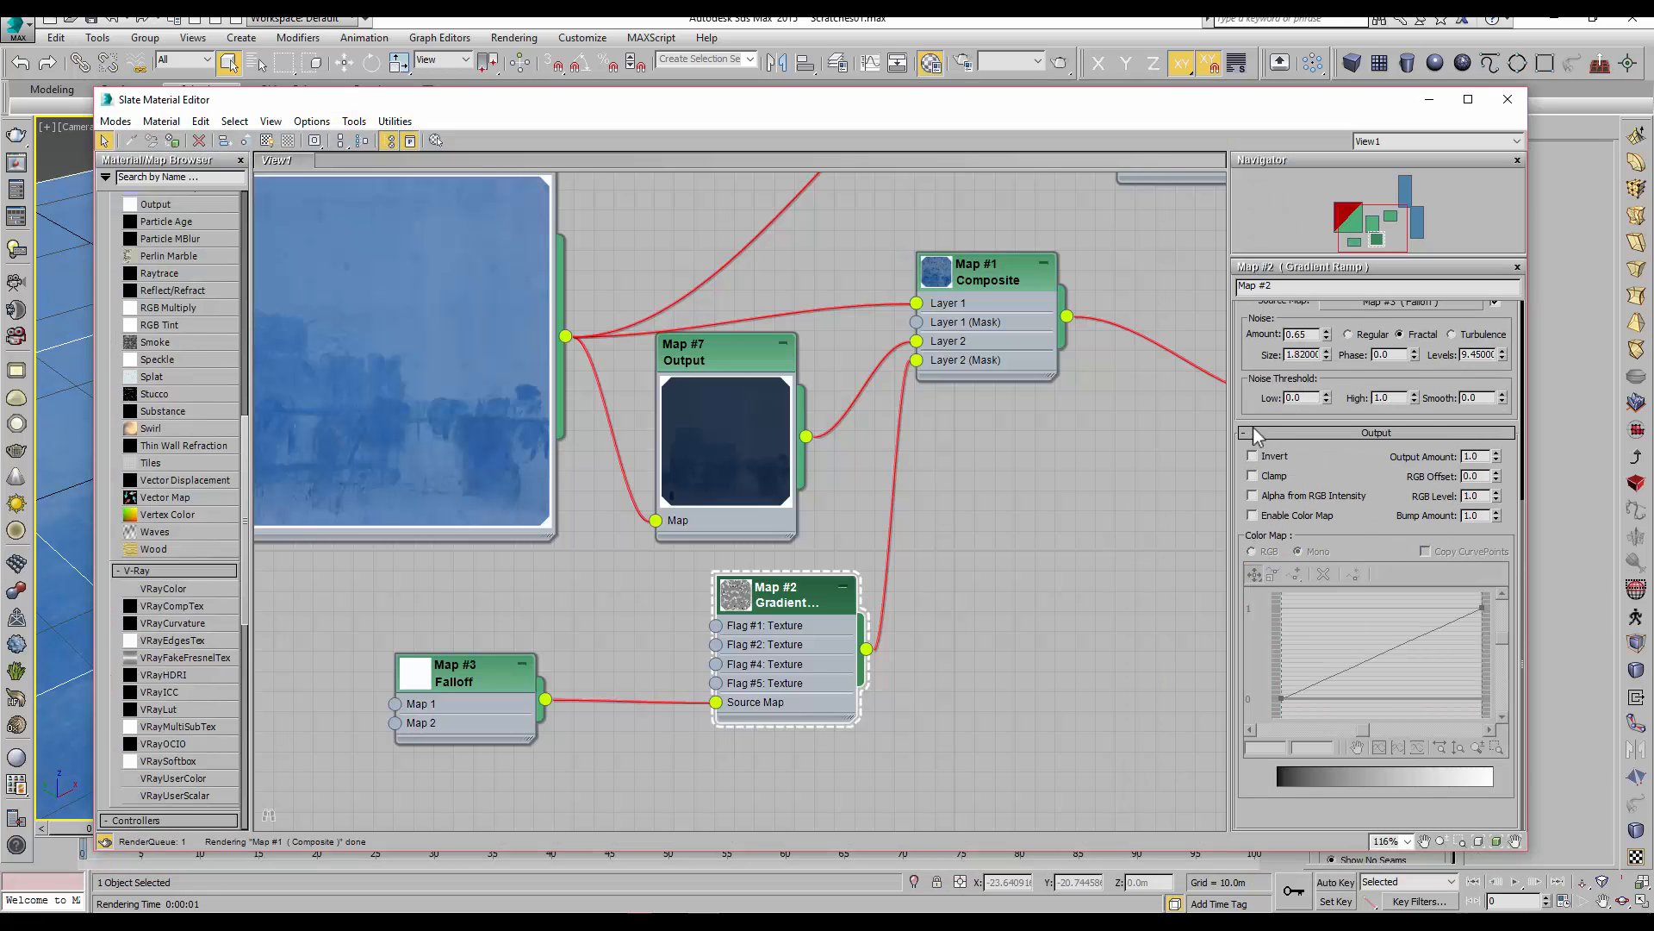
{"action": "scroll", "coordinate": [1253, 427], "scroll_direction": "up", "scroll_amount": 5}
{"action": "left_click", "coordinate": [1414, 576]}
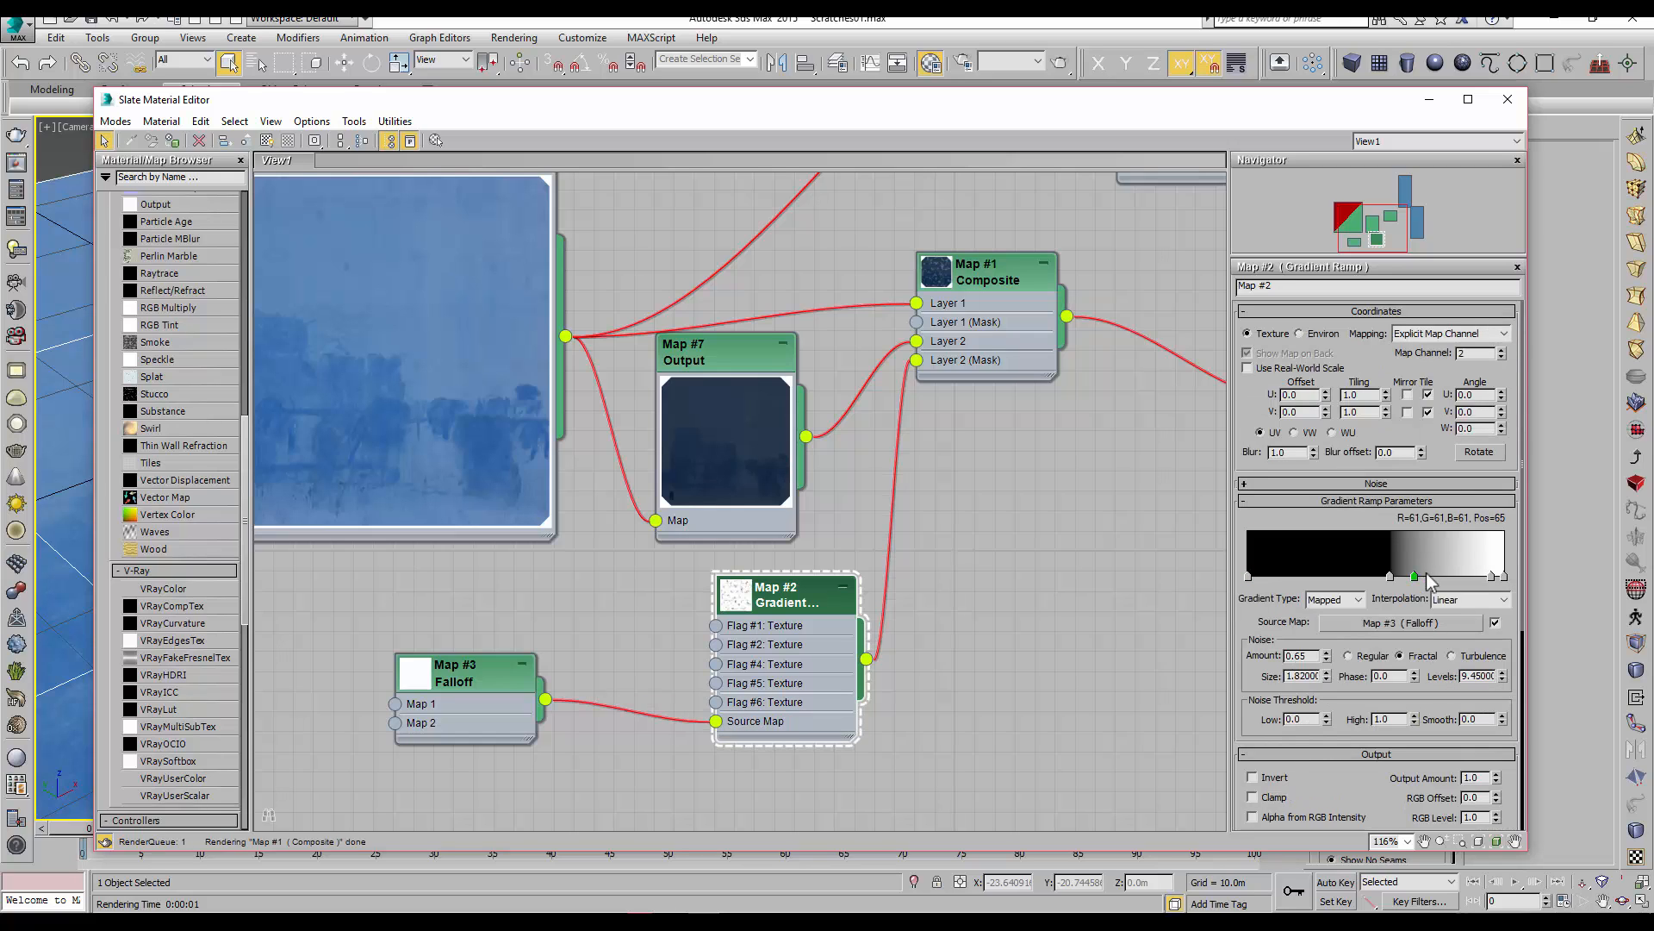
{"action": "left_click", "coordinate": [1428, 576]}
{"action": "left_click", "coordinate": [1450, 575]}
{"action": "left_click", "coordinate": [1465, 575]}
{"action": "left_click", "coordinate": [1479, 576]}
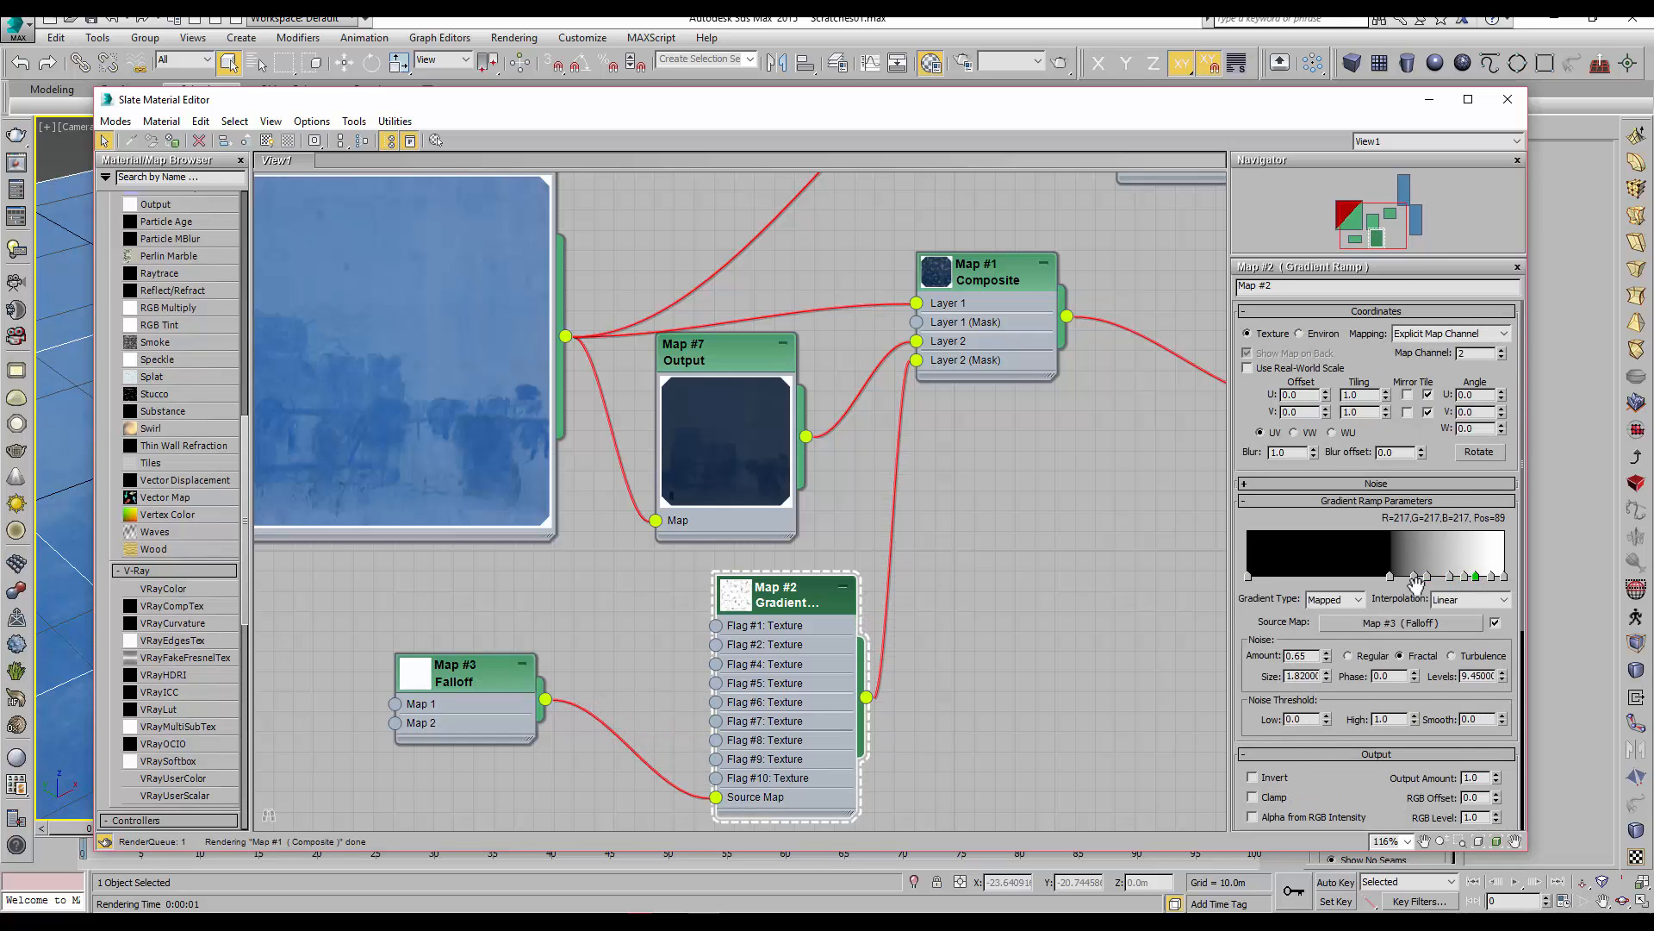
Set the Gradient Ramp flag at position 65 to white and the flags at positions 70, 78 and 89 to black
{"action": "left_click", "coordinate": [1415, 575]}
{"action": "double_click", "coordinate": [1414, 576]}
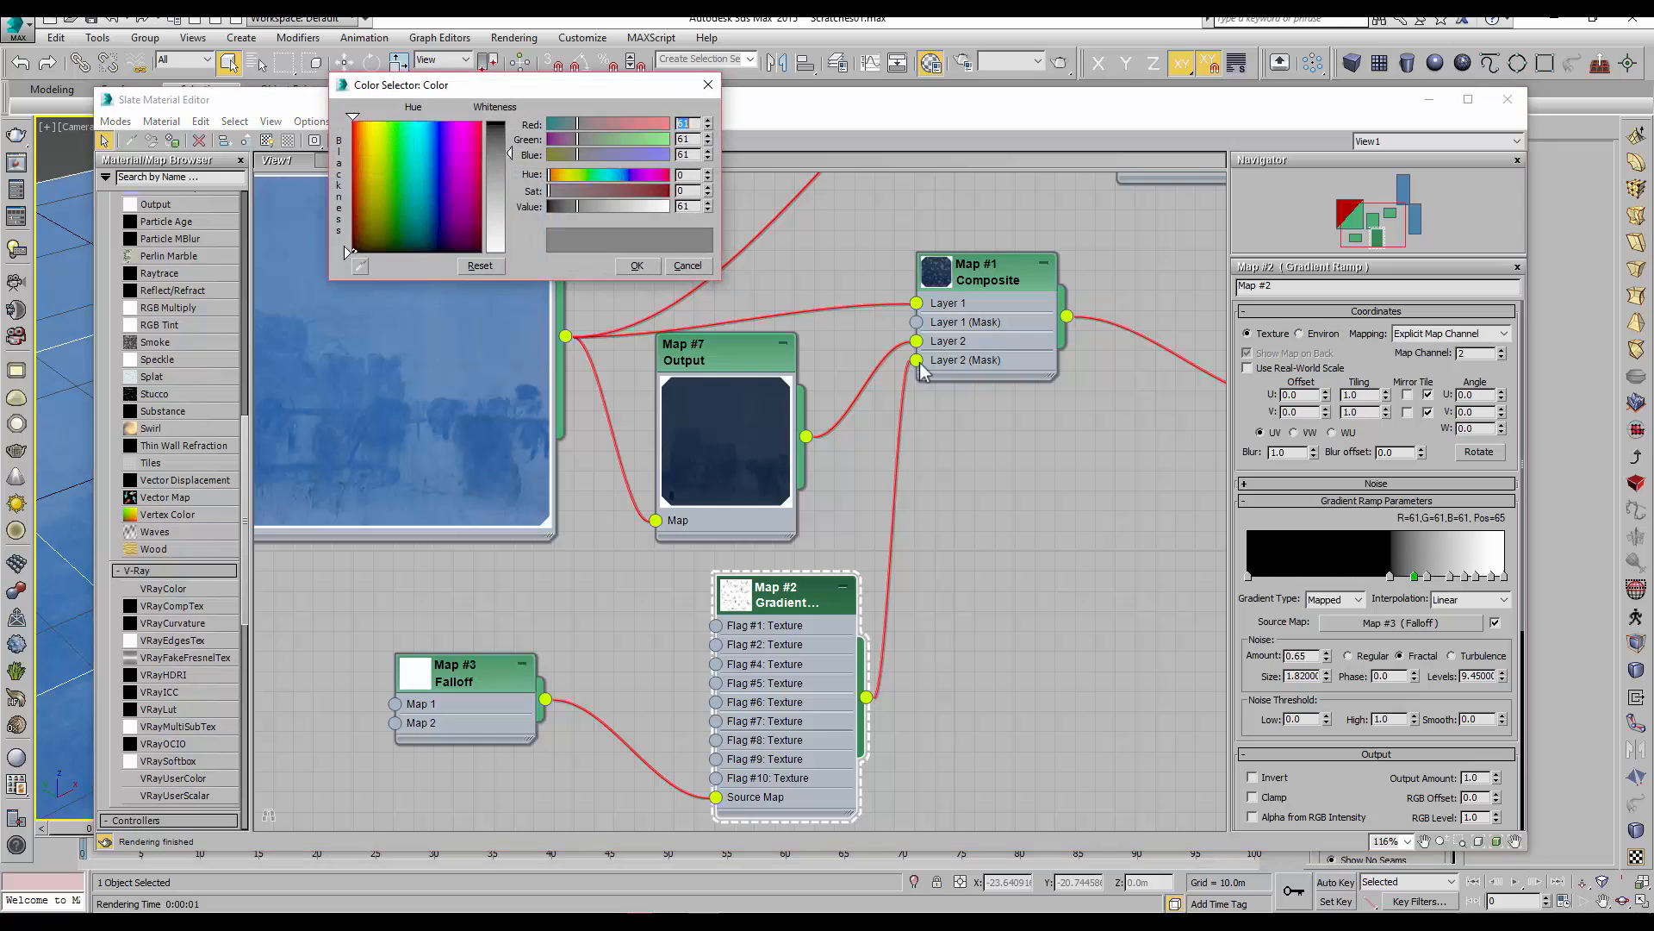
{"action": "left_click_drag", "start_coordinate": [657, 206], "coordinate": [683, 208]}
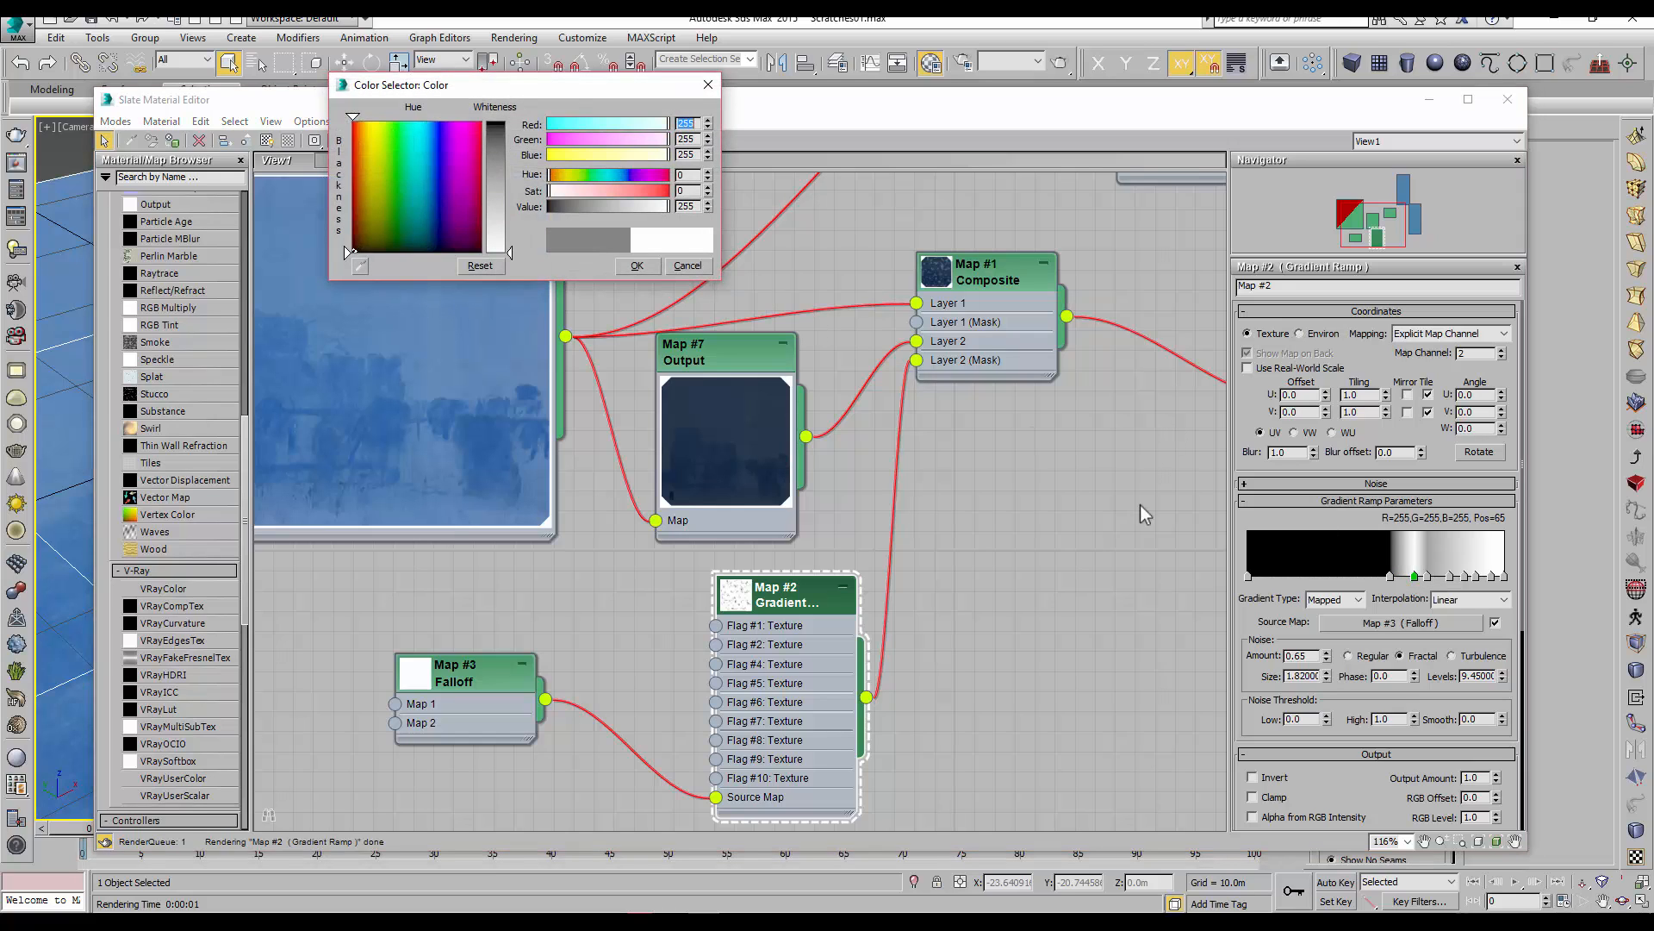
{"action": "left_click", "coordinate": [1428, 575]}
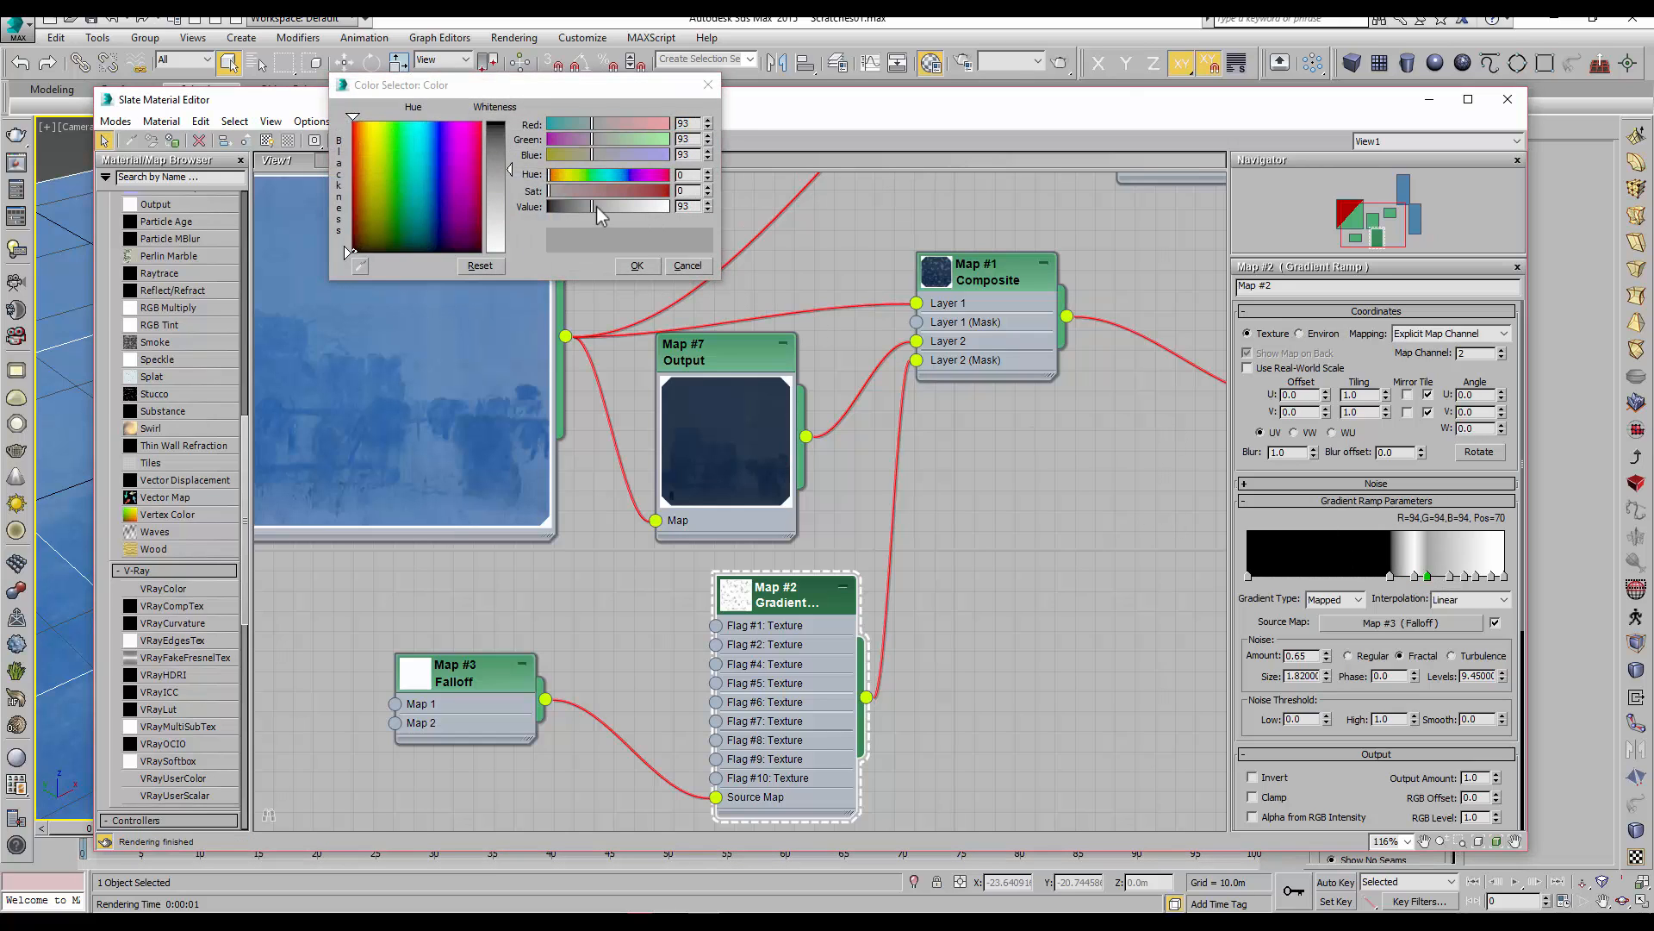
{"action": "left_click_drag", "start_coordinate": [595, 207], "coordinate": [543, 210]}
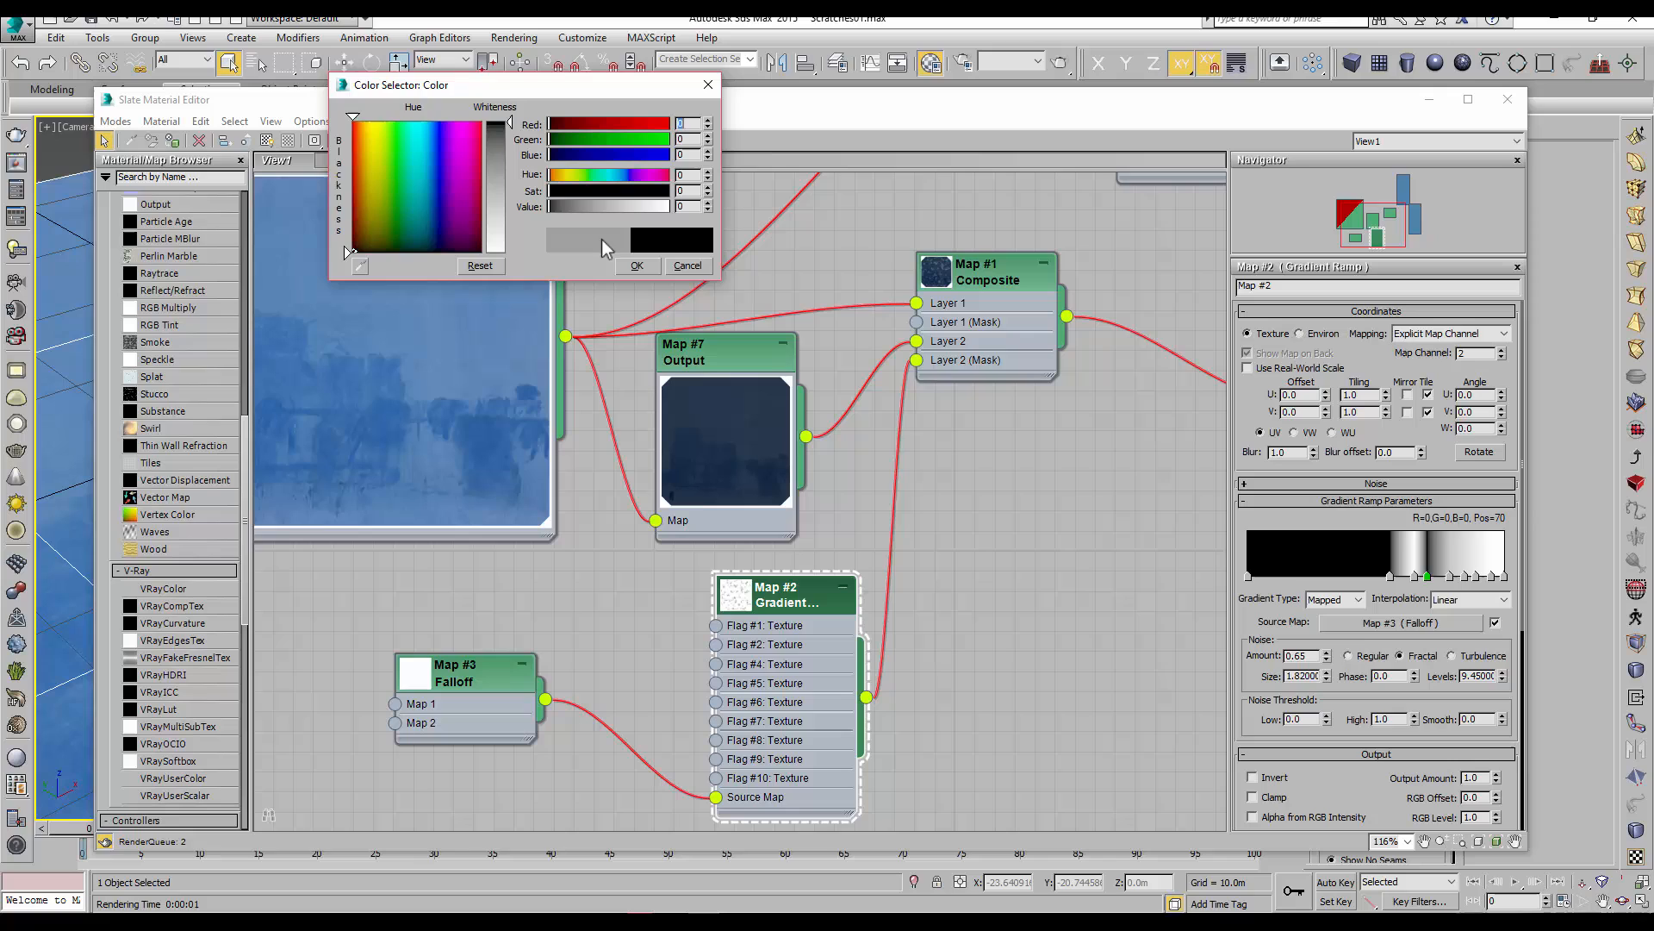
{"action": "left_click", "coordinate": [1451, 576]}
{"action": "left_click_drag", "start_coordinate": [597, 209], "coordinate": [543, 209]}
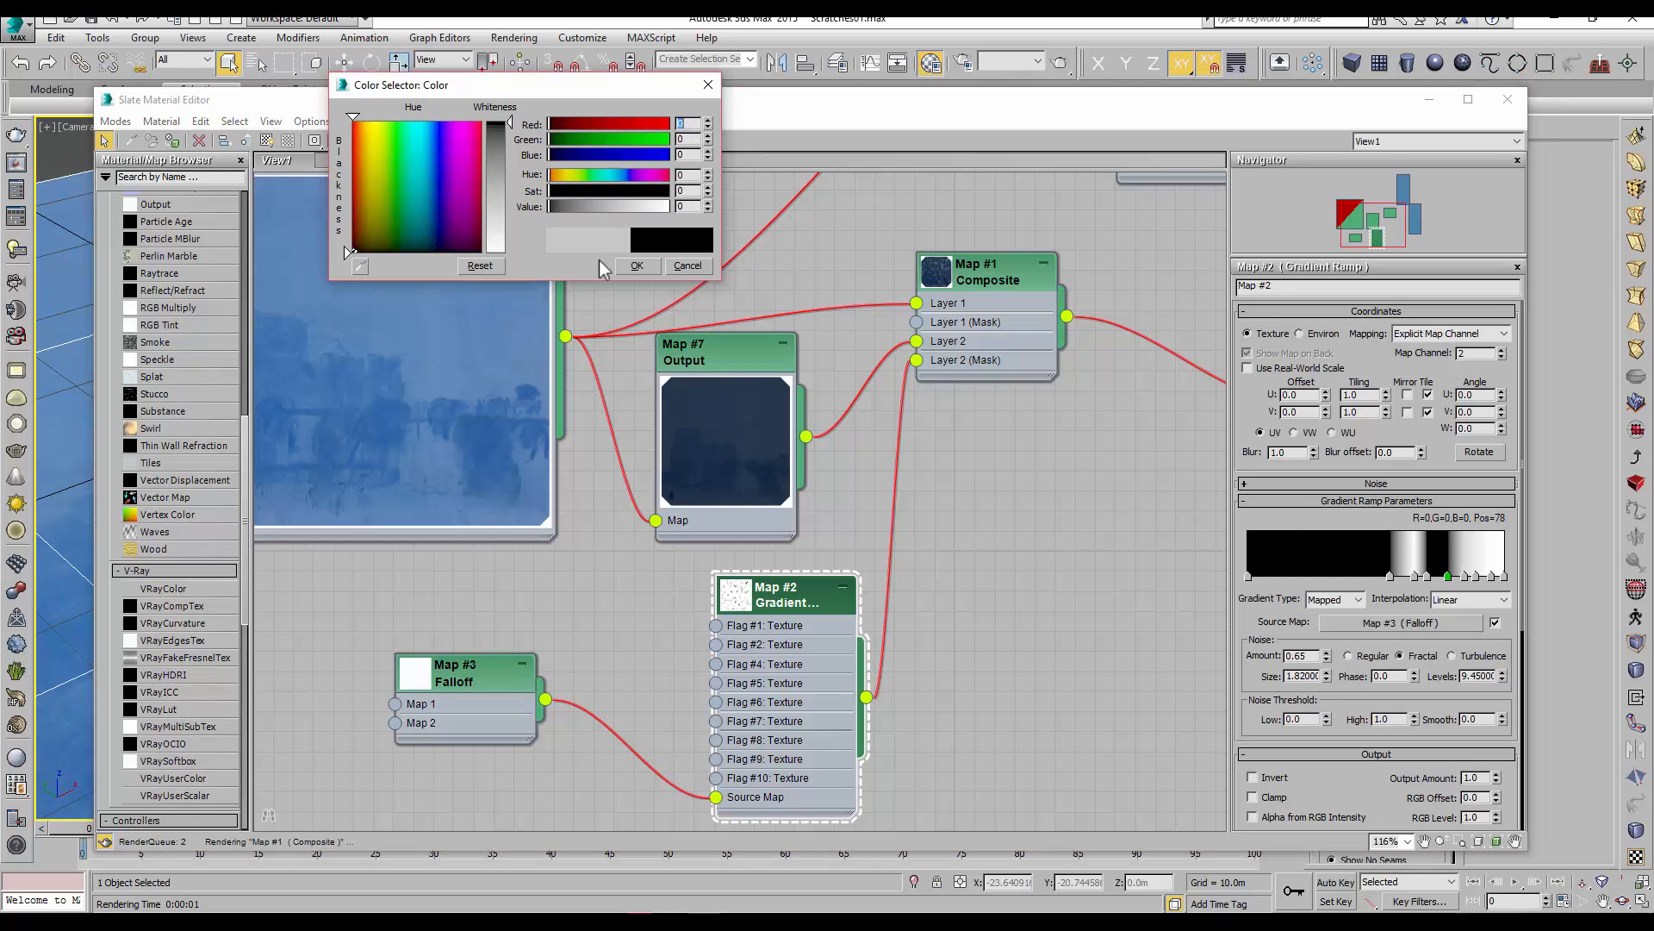
{"action": "left_click", "coordinate": [1477, 576]}
{"action": "left_click_drag", "start_coordinate": [580, 207], "coordinate": [543, 207]}
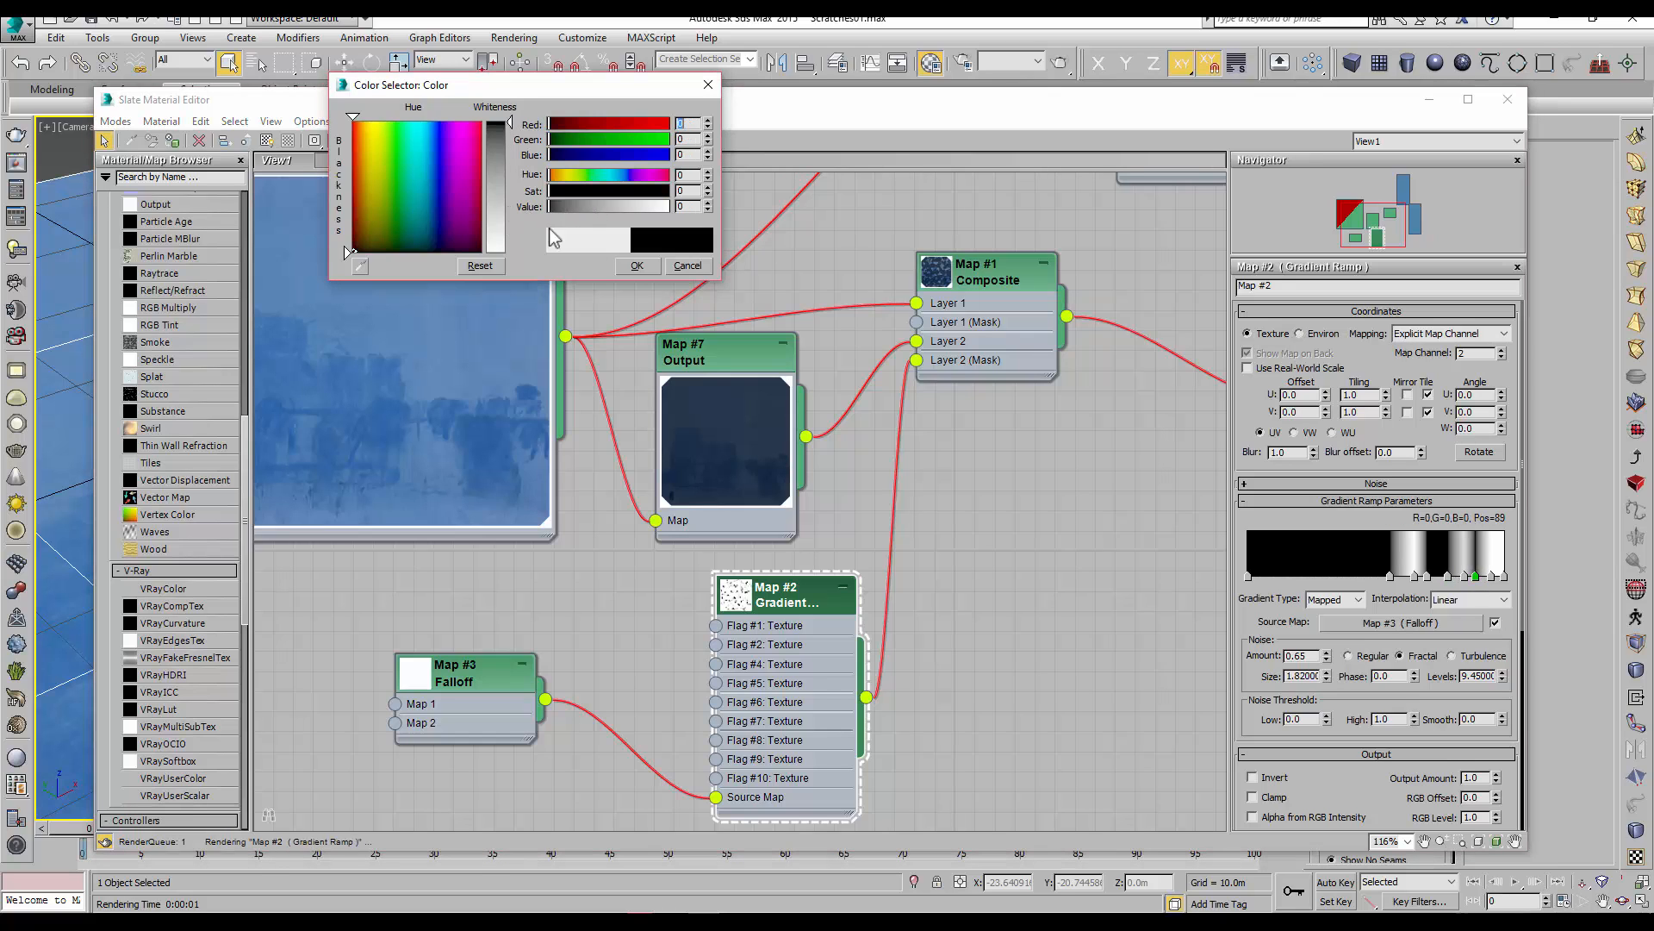
{"action": "left_click", "coordinate": [637, 267]}
Render the camera view and examine the scratch mask produced by the alternating black and white flags
{"action": "left_click", "coordinate": [515, 38]}
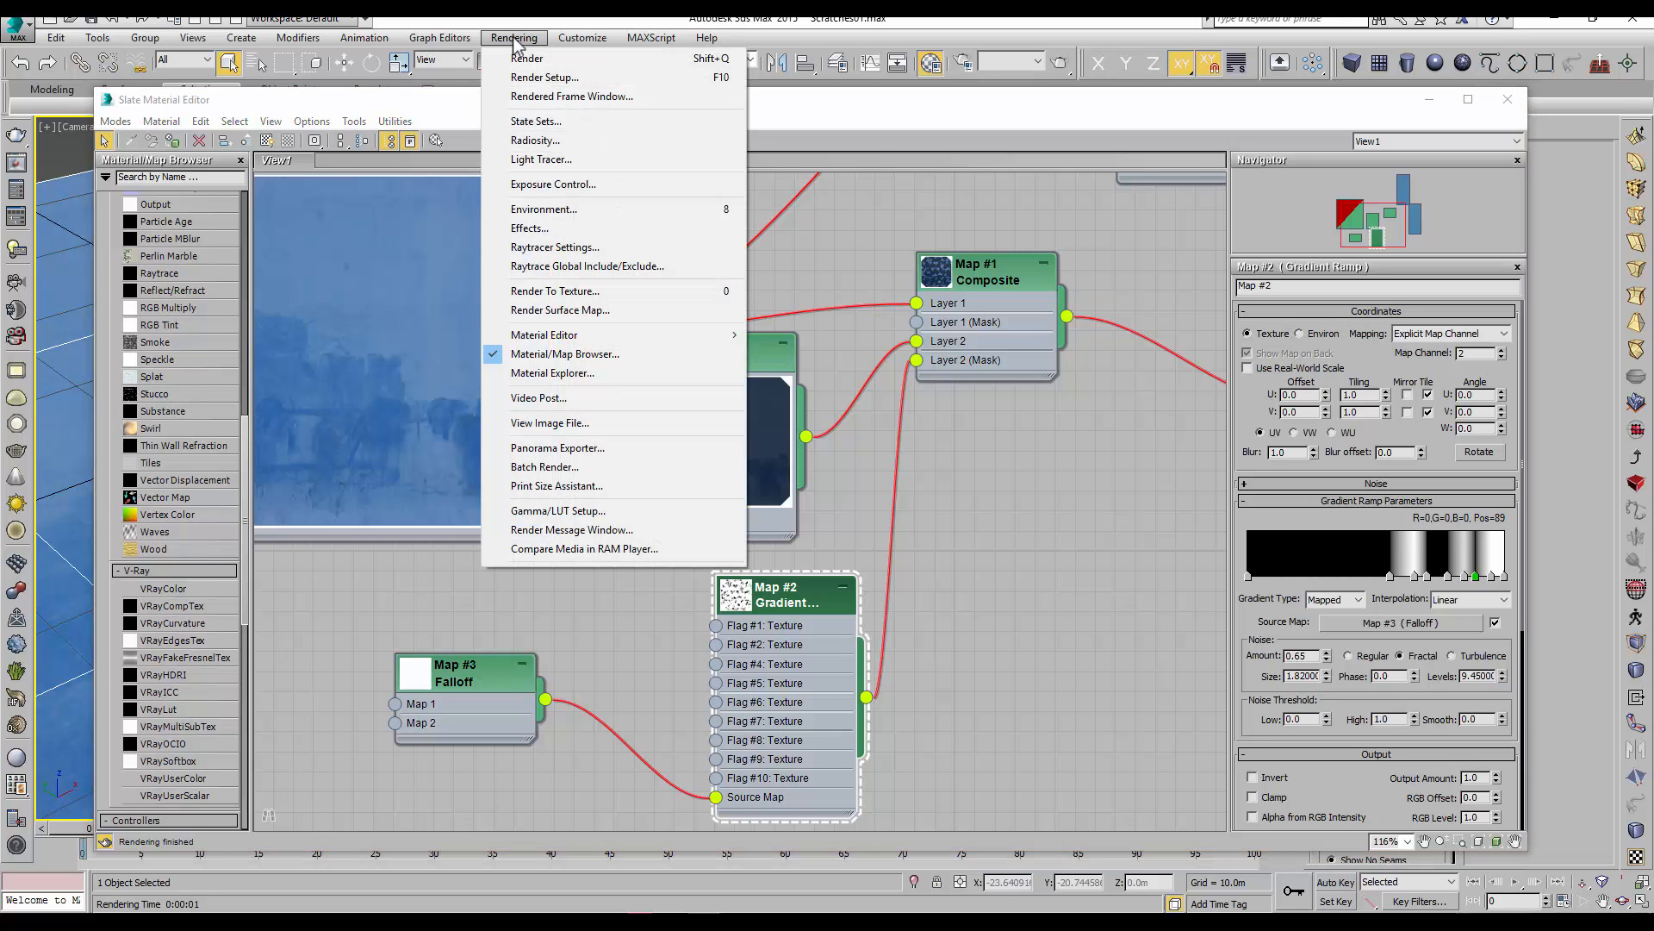
{"action": "left_click", "coordinate": [523, 61]}
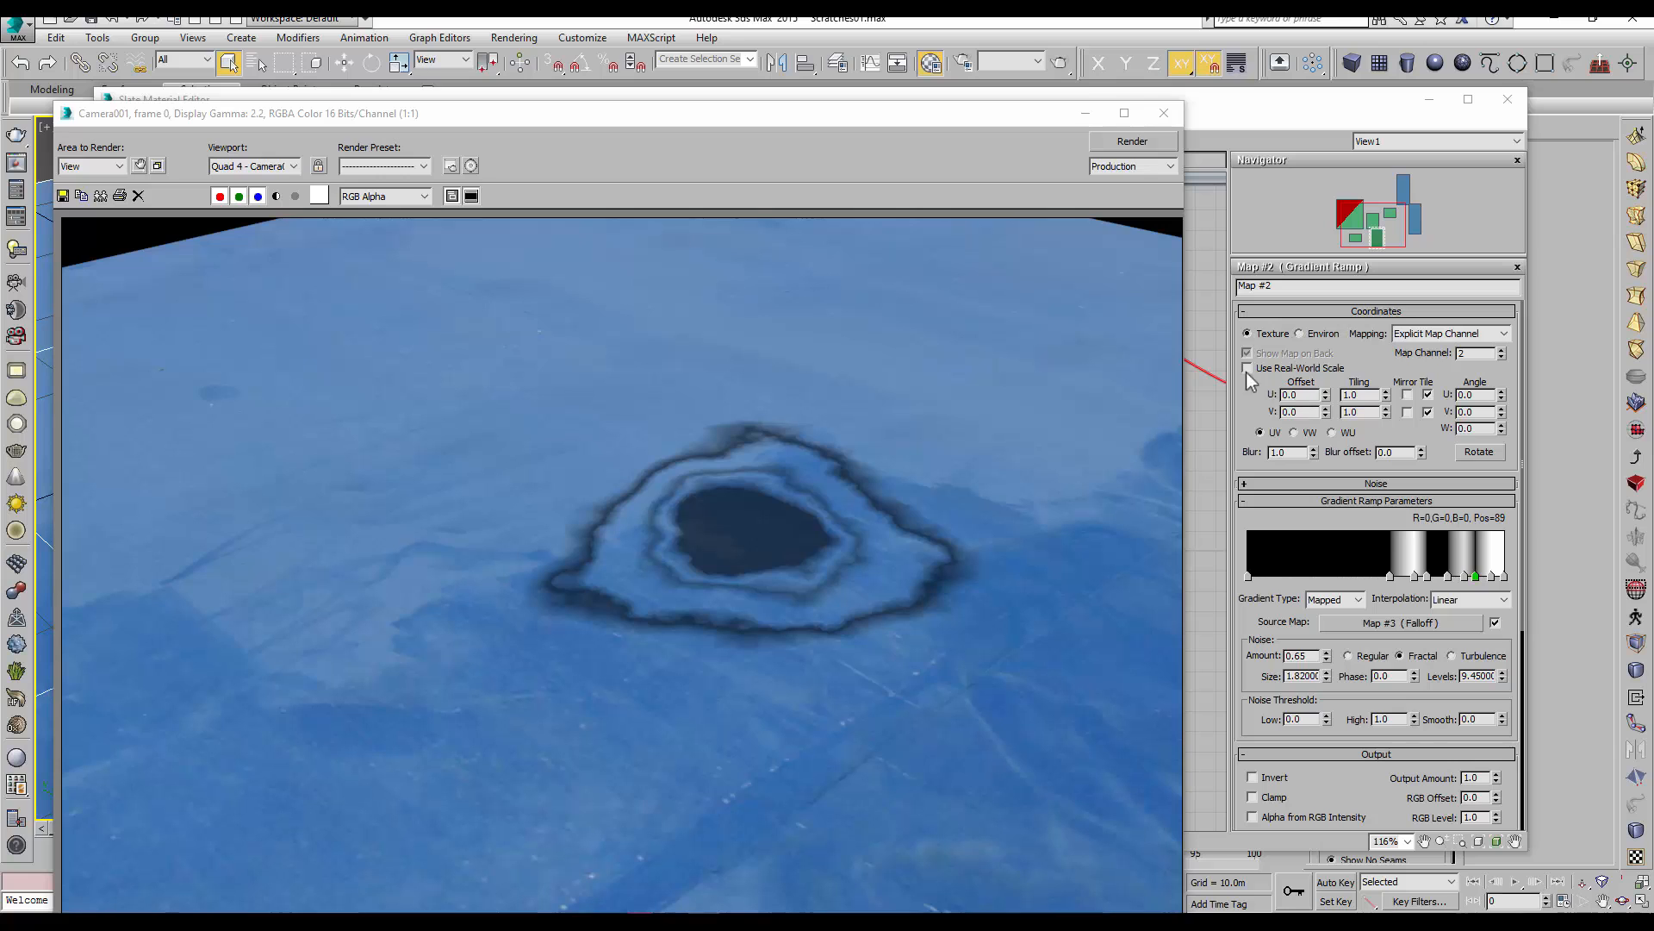
{"action": "left_click", "coordinate": [1164, 113]}
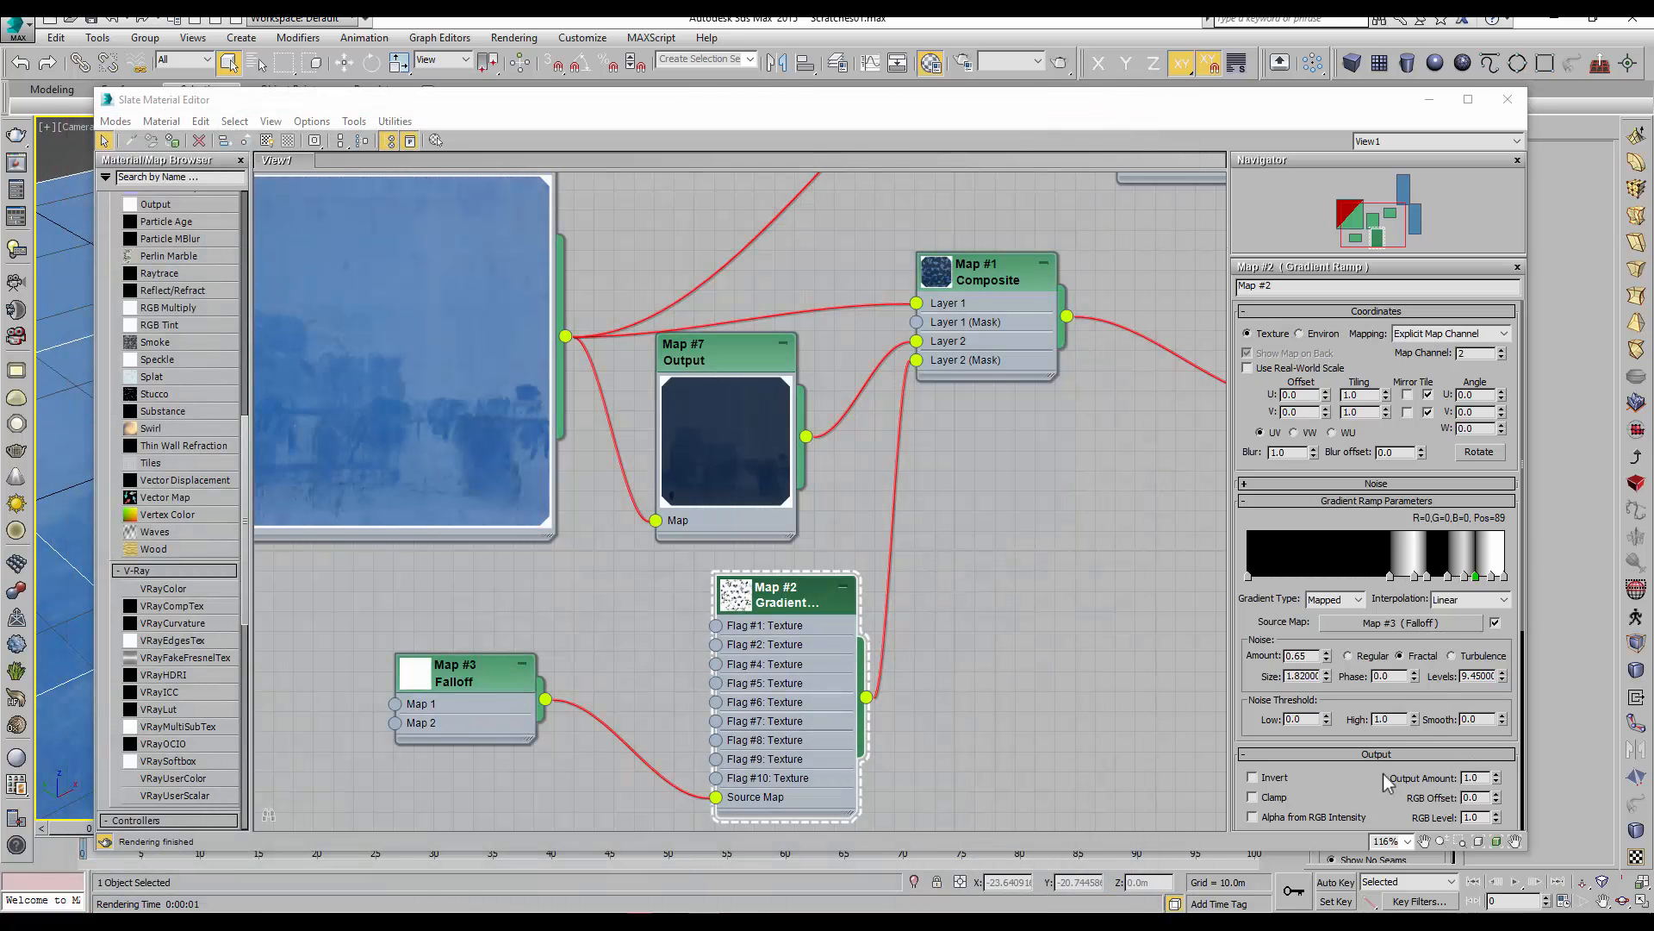
Set the Gradient Ramp's interpolation to Solid and render the camera view to check the scratch edges
{"action": "left_click", "coordinate": [1499, 601]}
{"action": "left_click", "coordinate": [1501, 607]}
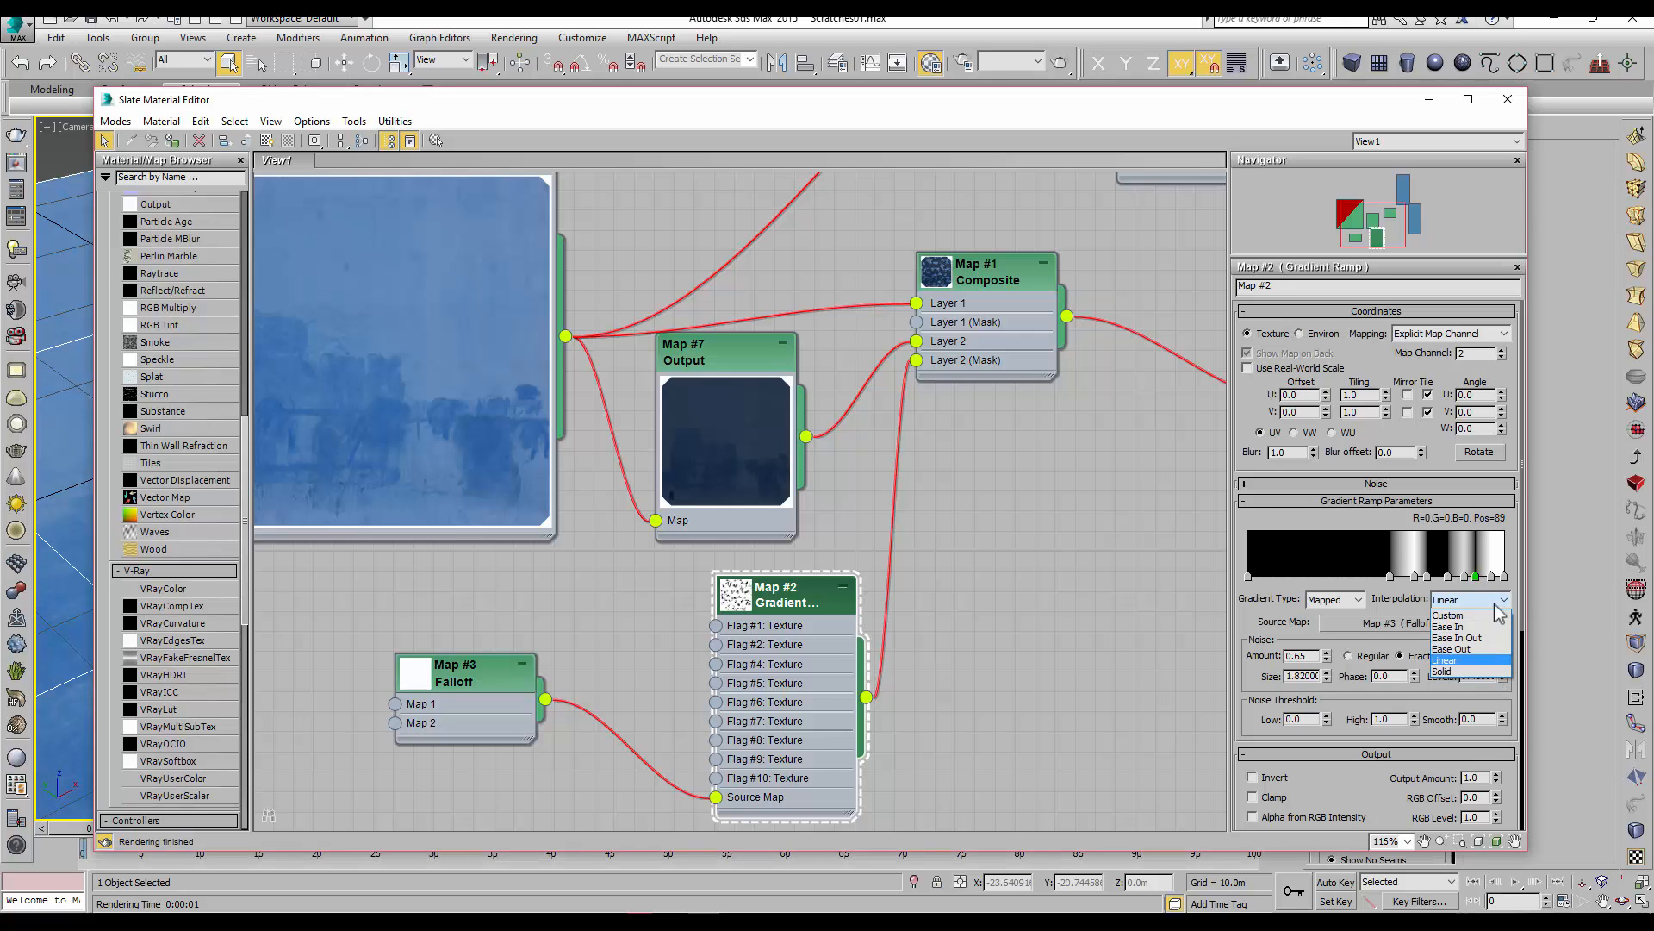
{"action": "left_click", "coordinate": [1456, 672]}
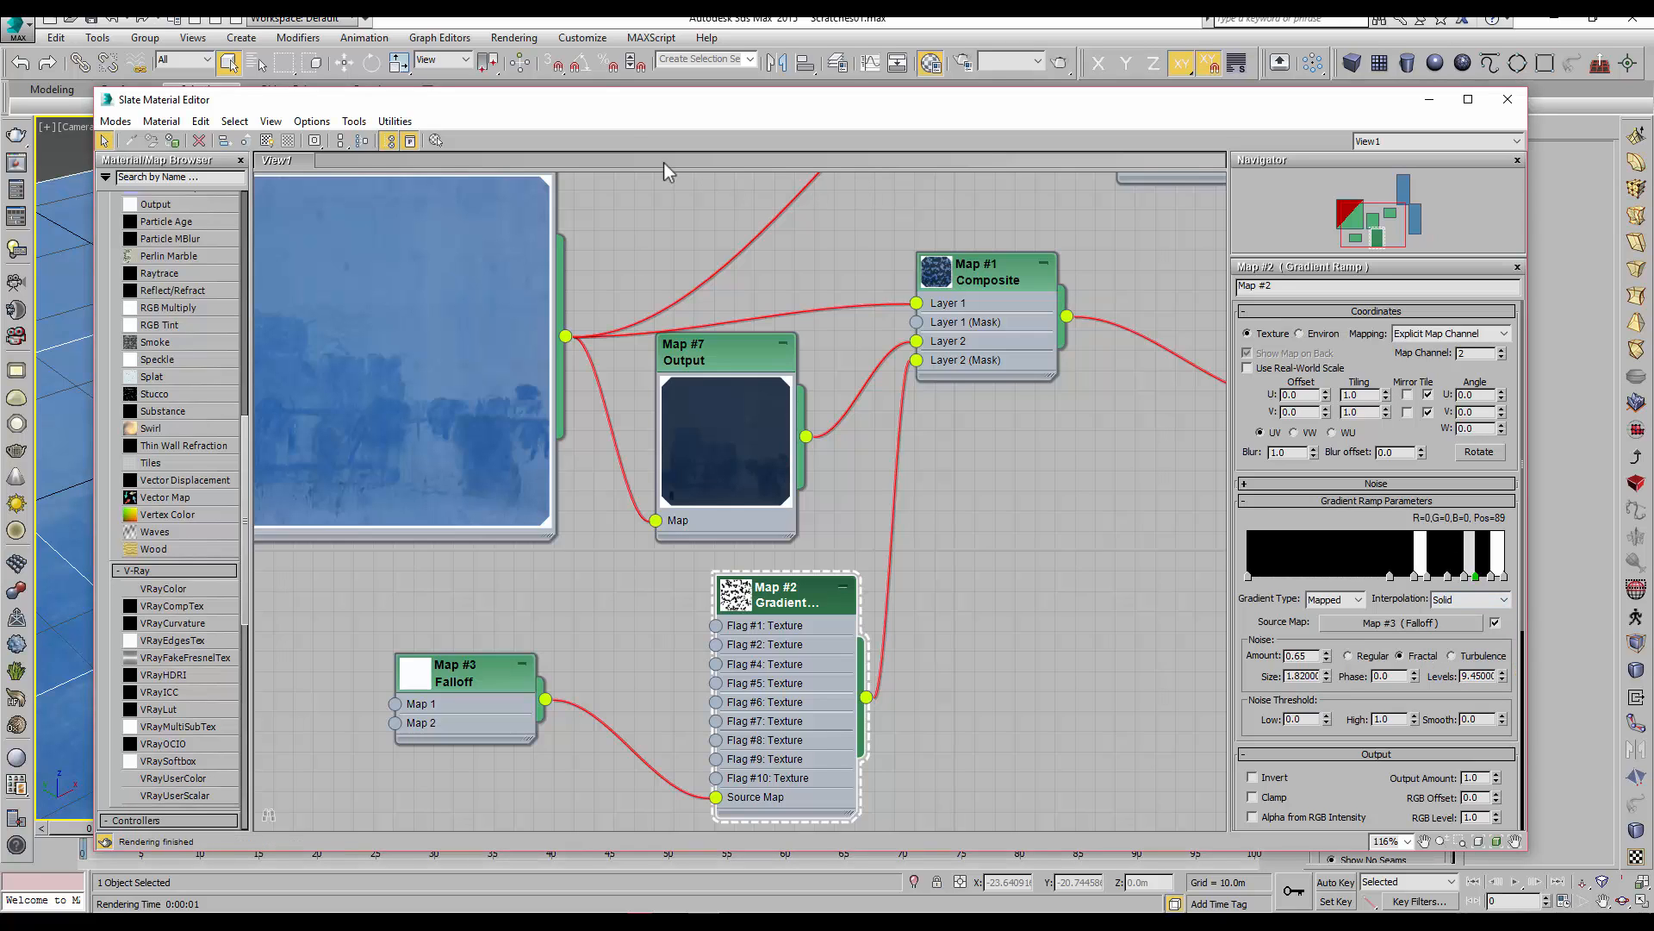
{"action": "left_click", "coordinate": [514, 37]}
{"action": "left_click", "coordinate": [521, 60]}
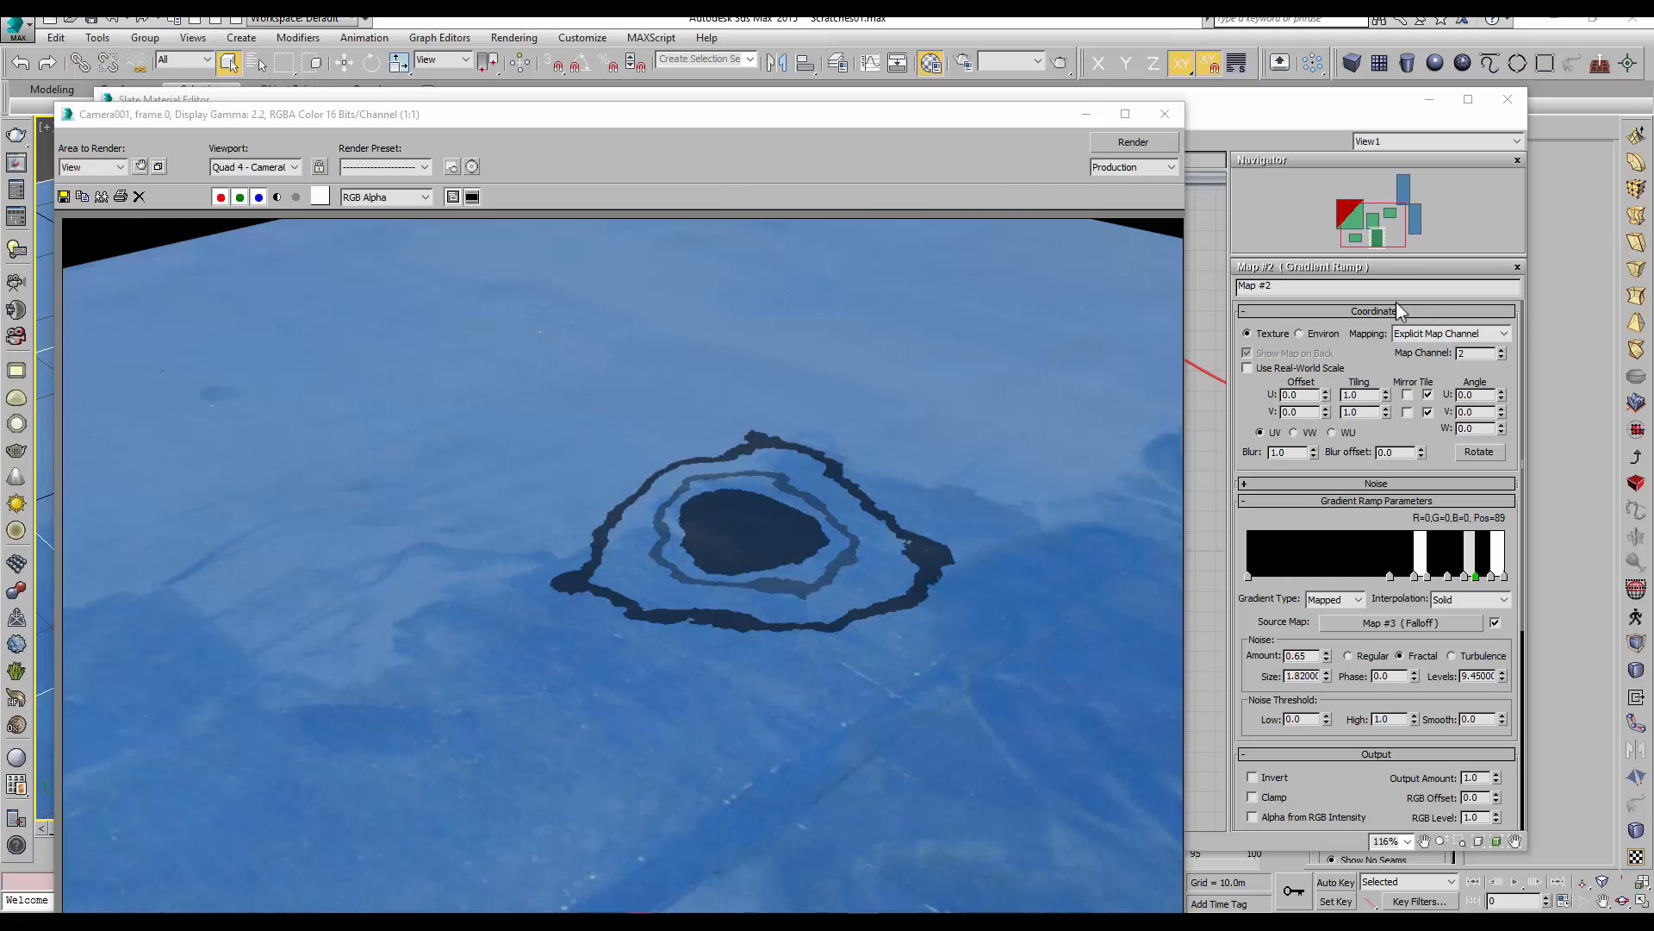
{"action": "left_click", "coordinate": [1168, 115]}
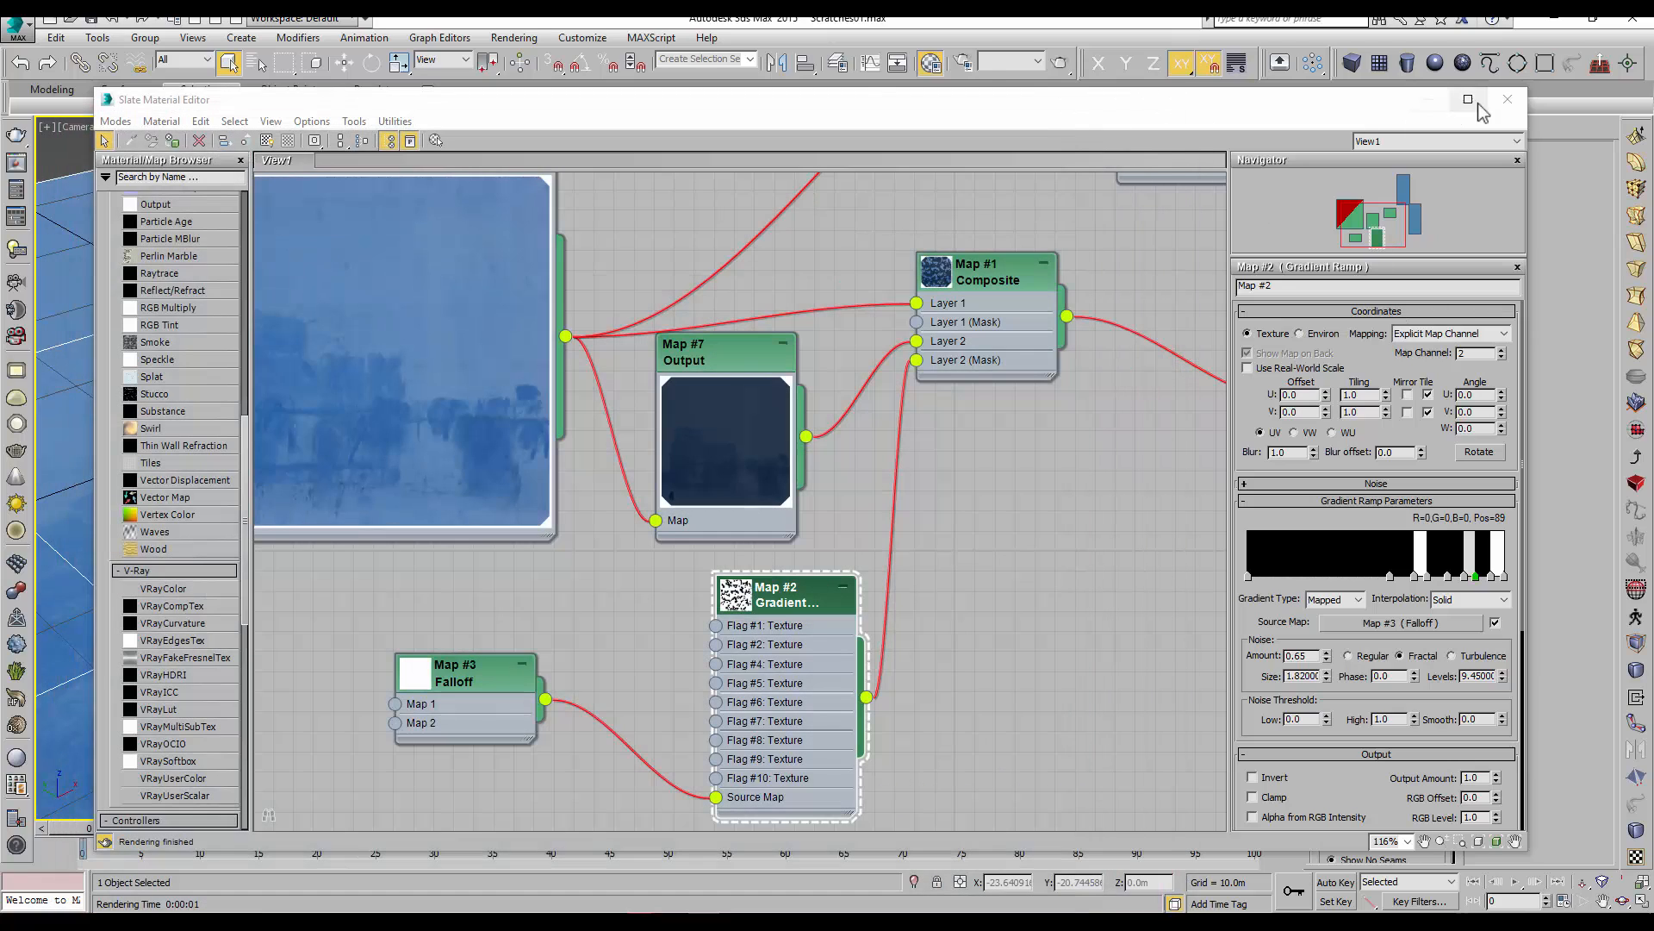
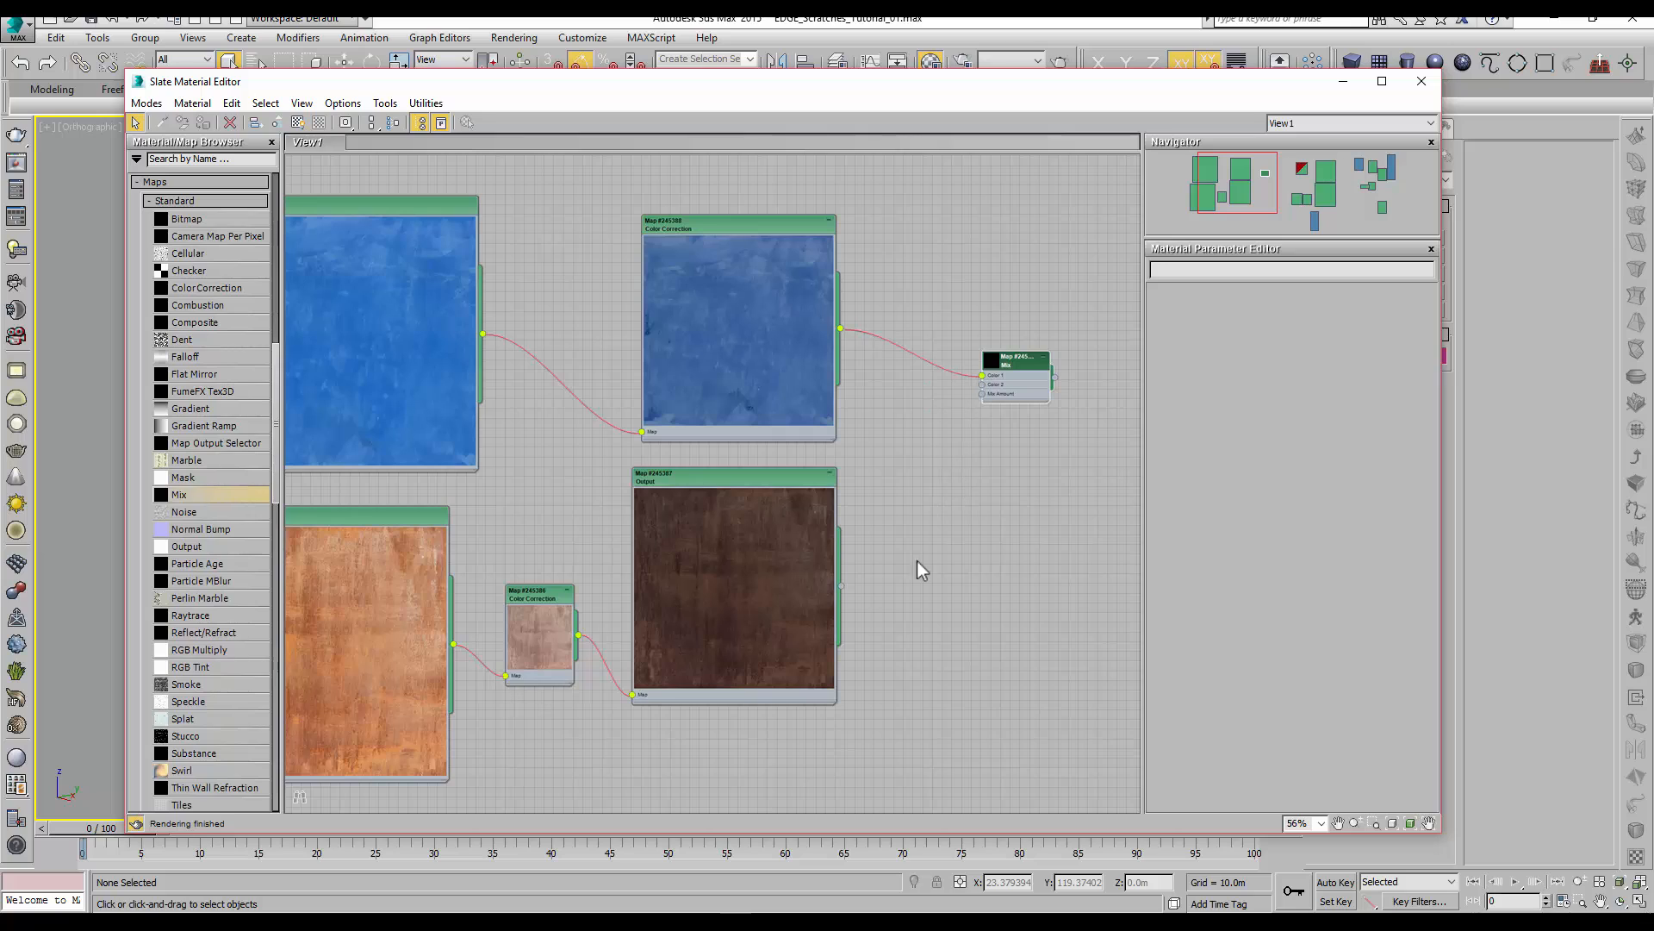
Connect the dark brown Output map to the Color 2 input of the Mix map
{"action": "left_click_drag", "start_coordinate": [841, 586], "coordinate": [982, 385]}
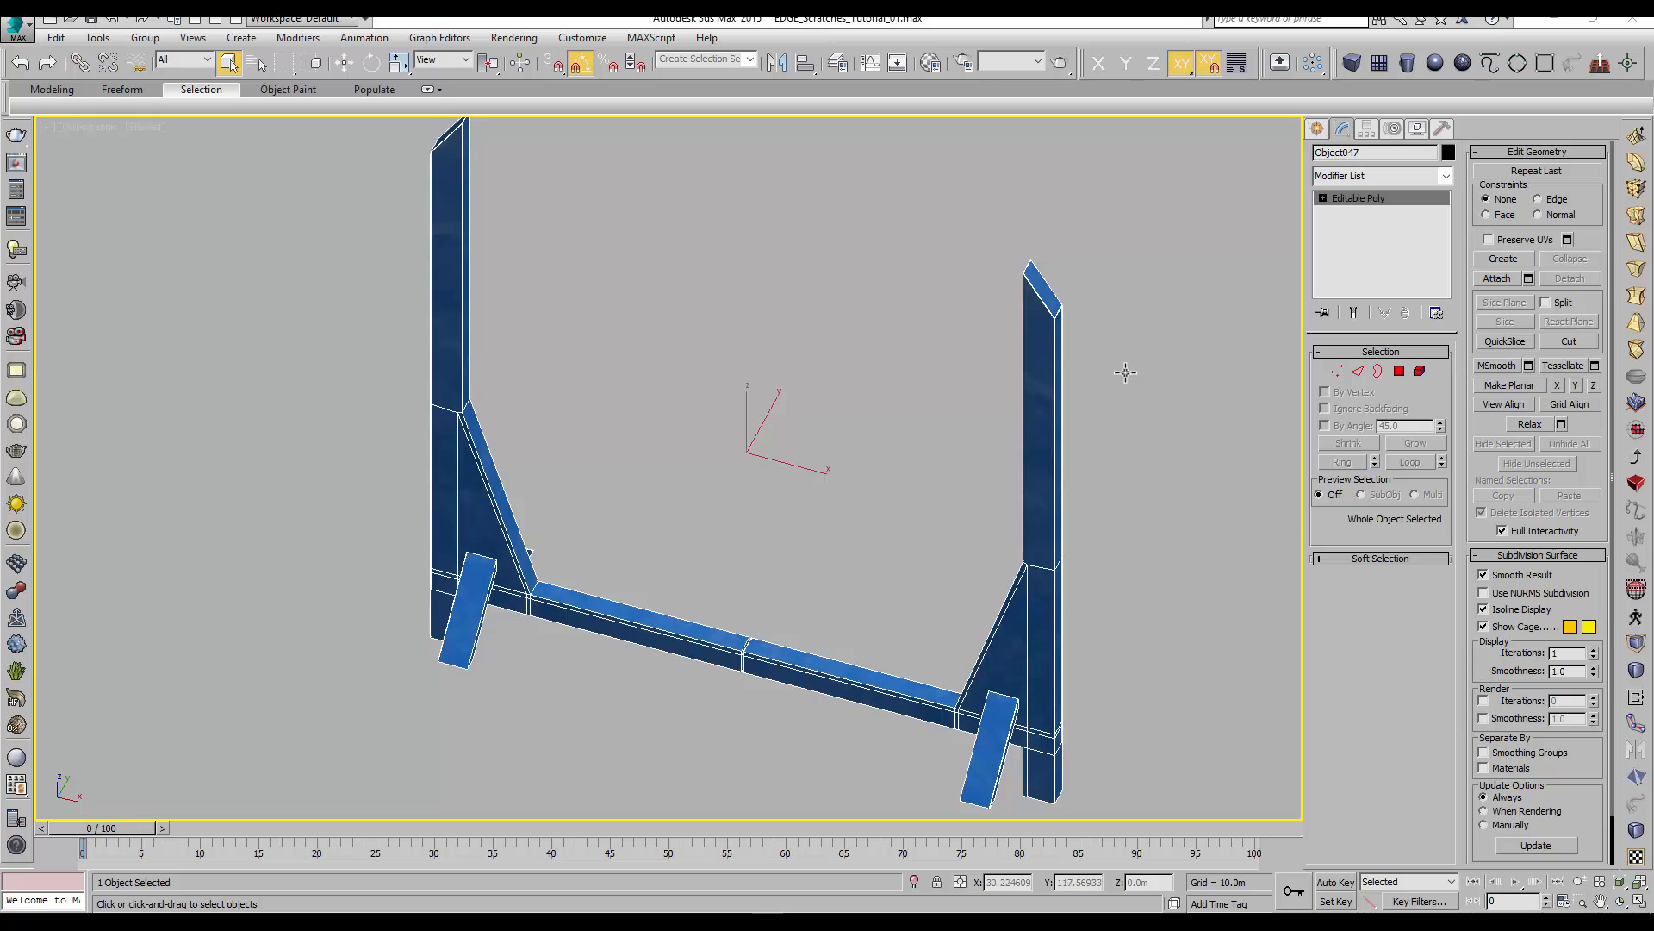
Switch the frame object to vertex editing and enable Vertex Channel Display in its object properties, with Vertex Color as the channel
{"action": "left_click", "coordinate": [1336, 372]}
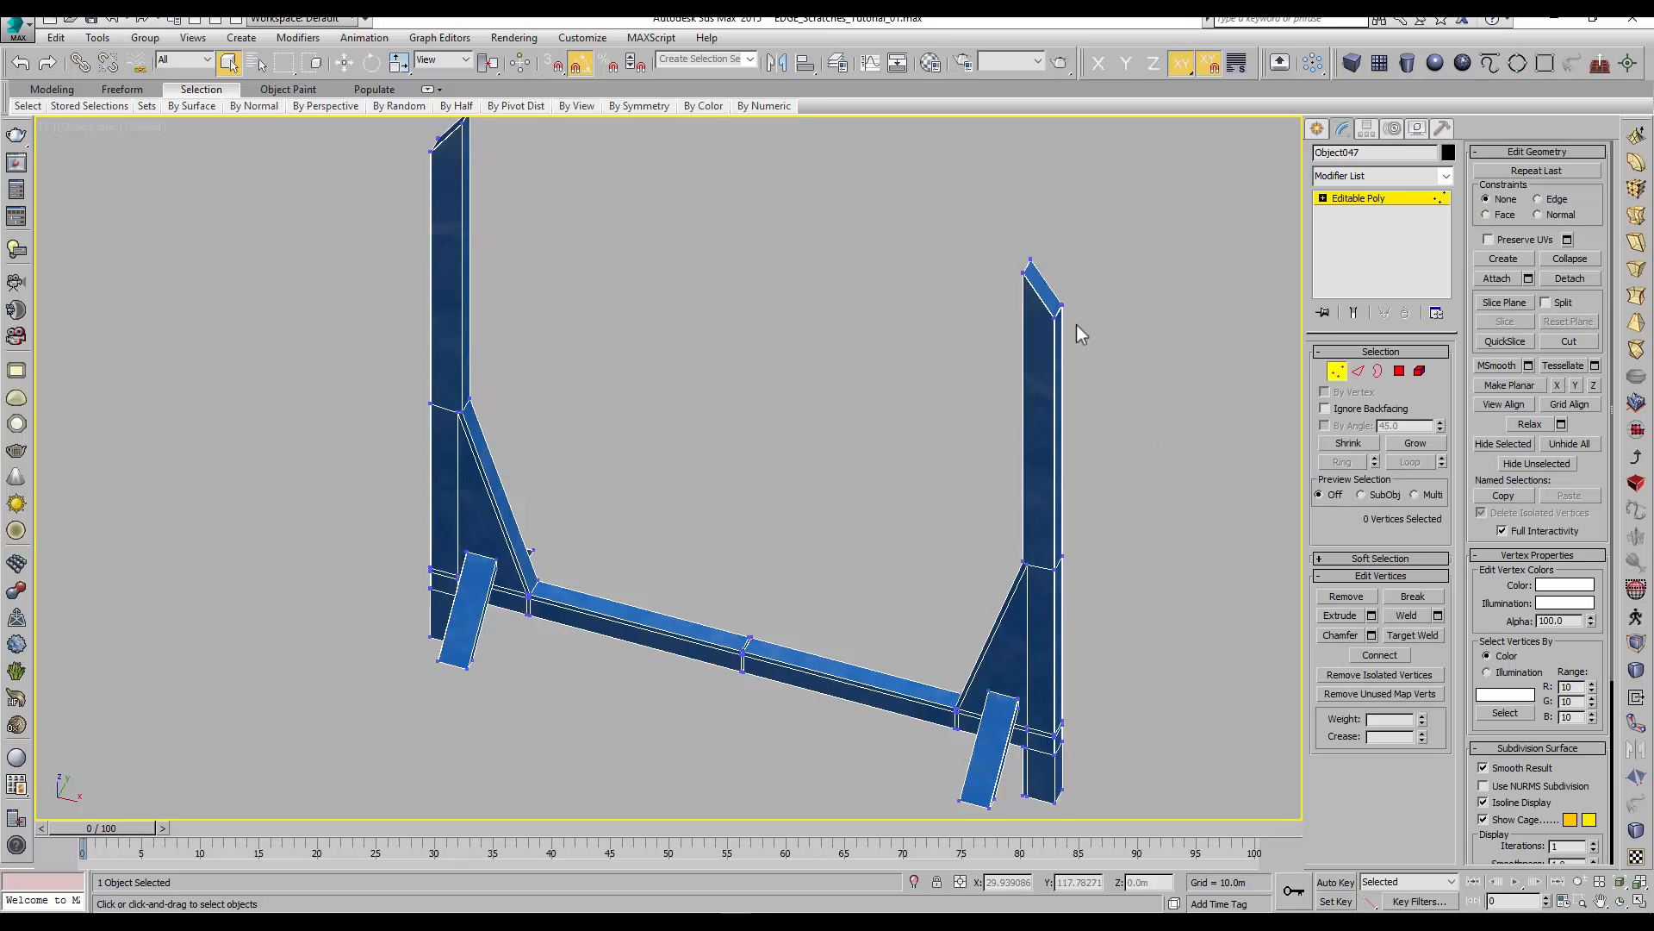
{"action": "middle_click_drag", "start_coordinate": [1078, 324], "coordinate": [1068, 292], "text": "alt"}
{"action": "scroll", "coordinate": [1072, 297], "scroll_direction": "up", "scroll_amount": 6}
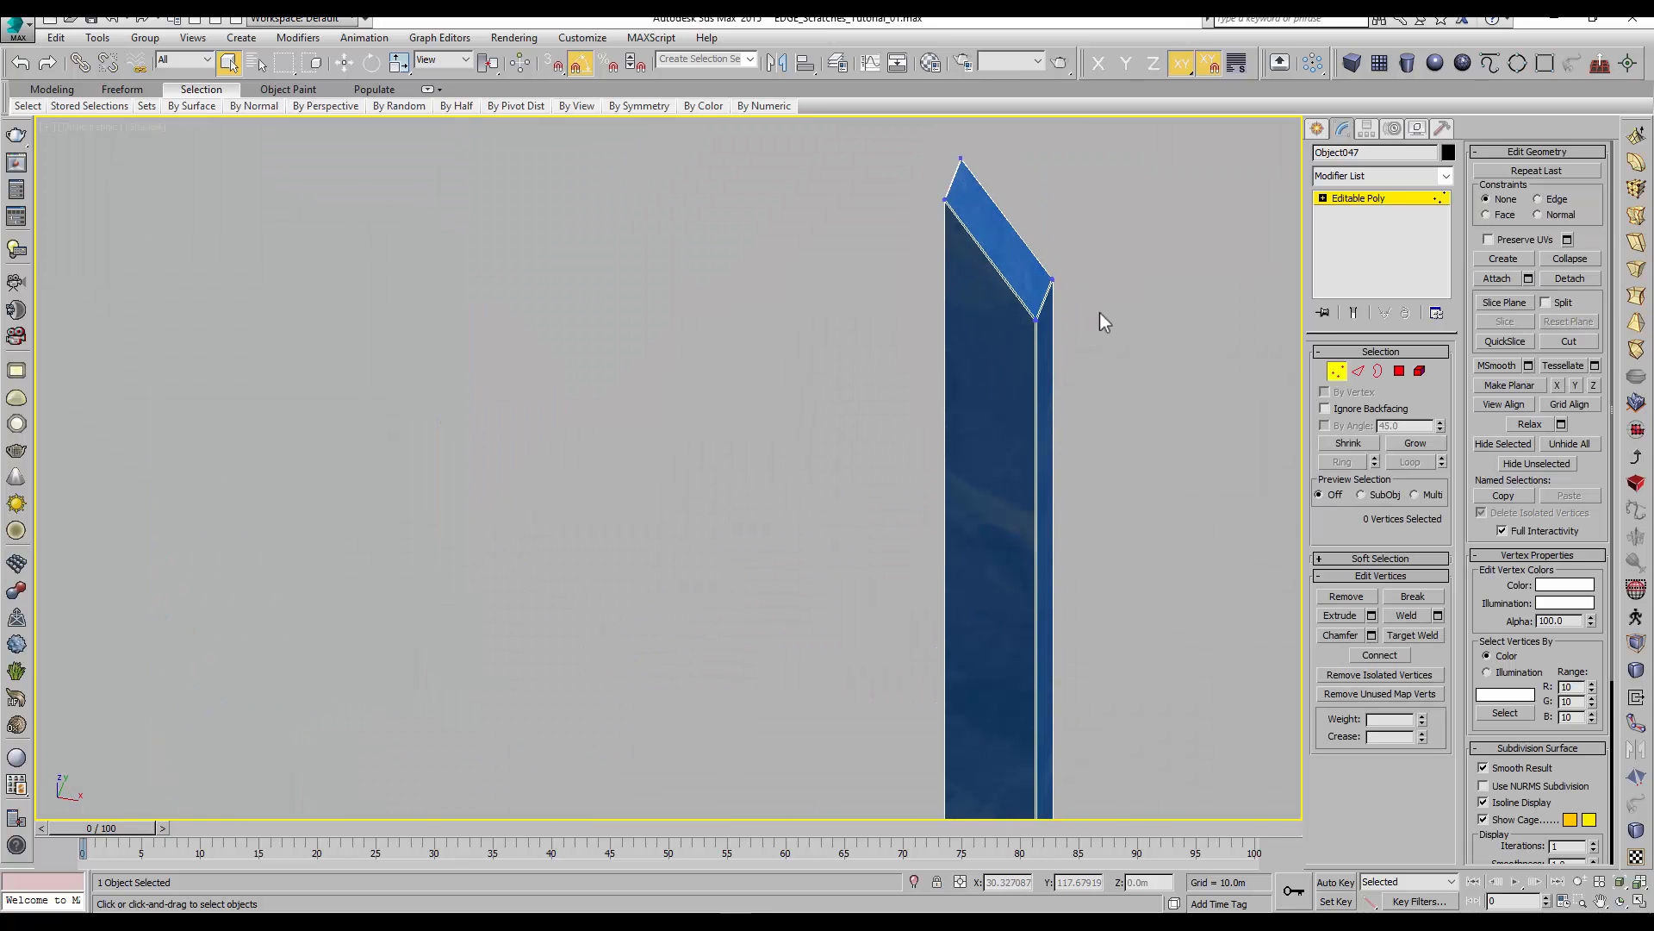
{"action": "scroll", "coordinate": [1105, 335], "scroll_direction": "up", "scroll_amount": 4}
{"action": "middle_click_drag", "start_coordinate": [1104, 334], "coordinate": [1130, 374]}
{"action": "scroll", "coordinate": [1102, 481], "scroll_direction": "down", "scroll_amount": 4}
{"action": "scroll", "coordinate": [1130, 374], "scroll_direction": "down", "scroll_amount": 6}
{"action": "scroll", "coordinate": [1121, 487], "scroll_direction": "down", "scroll_amount": 3}
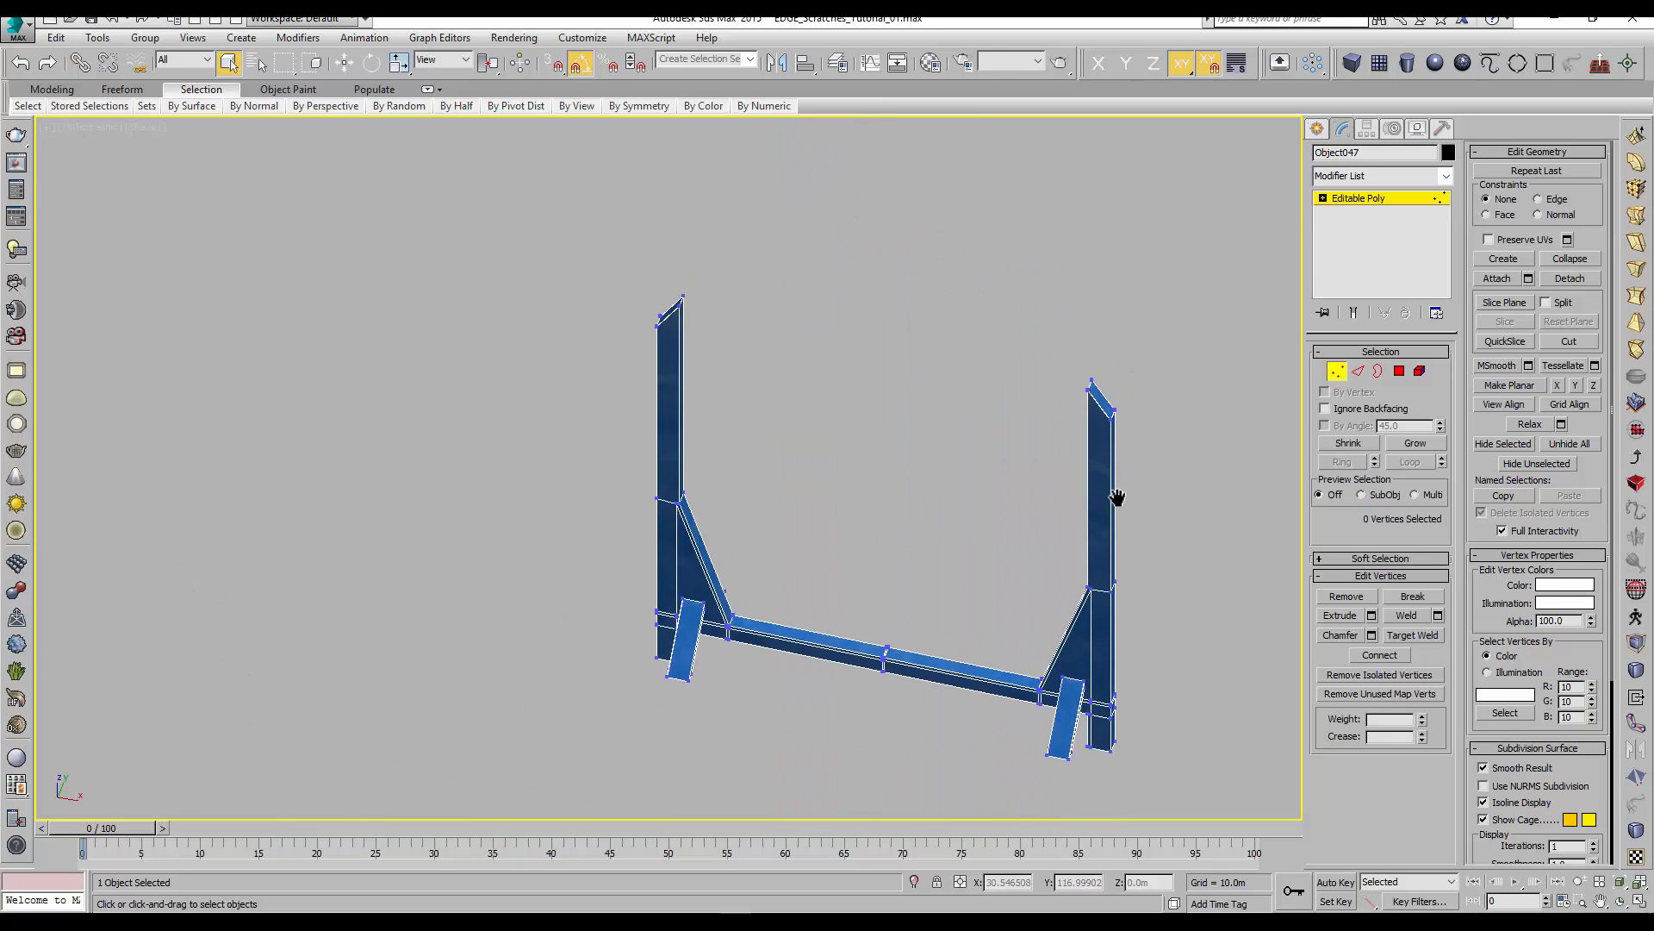
{"action": "right_click", "coordinate": [1074, 464]}
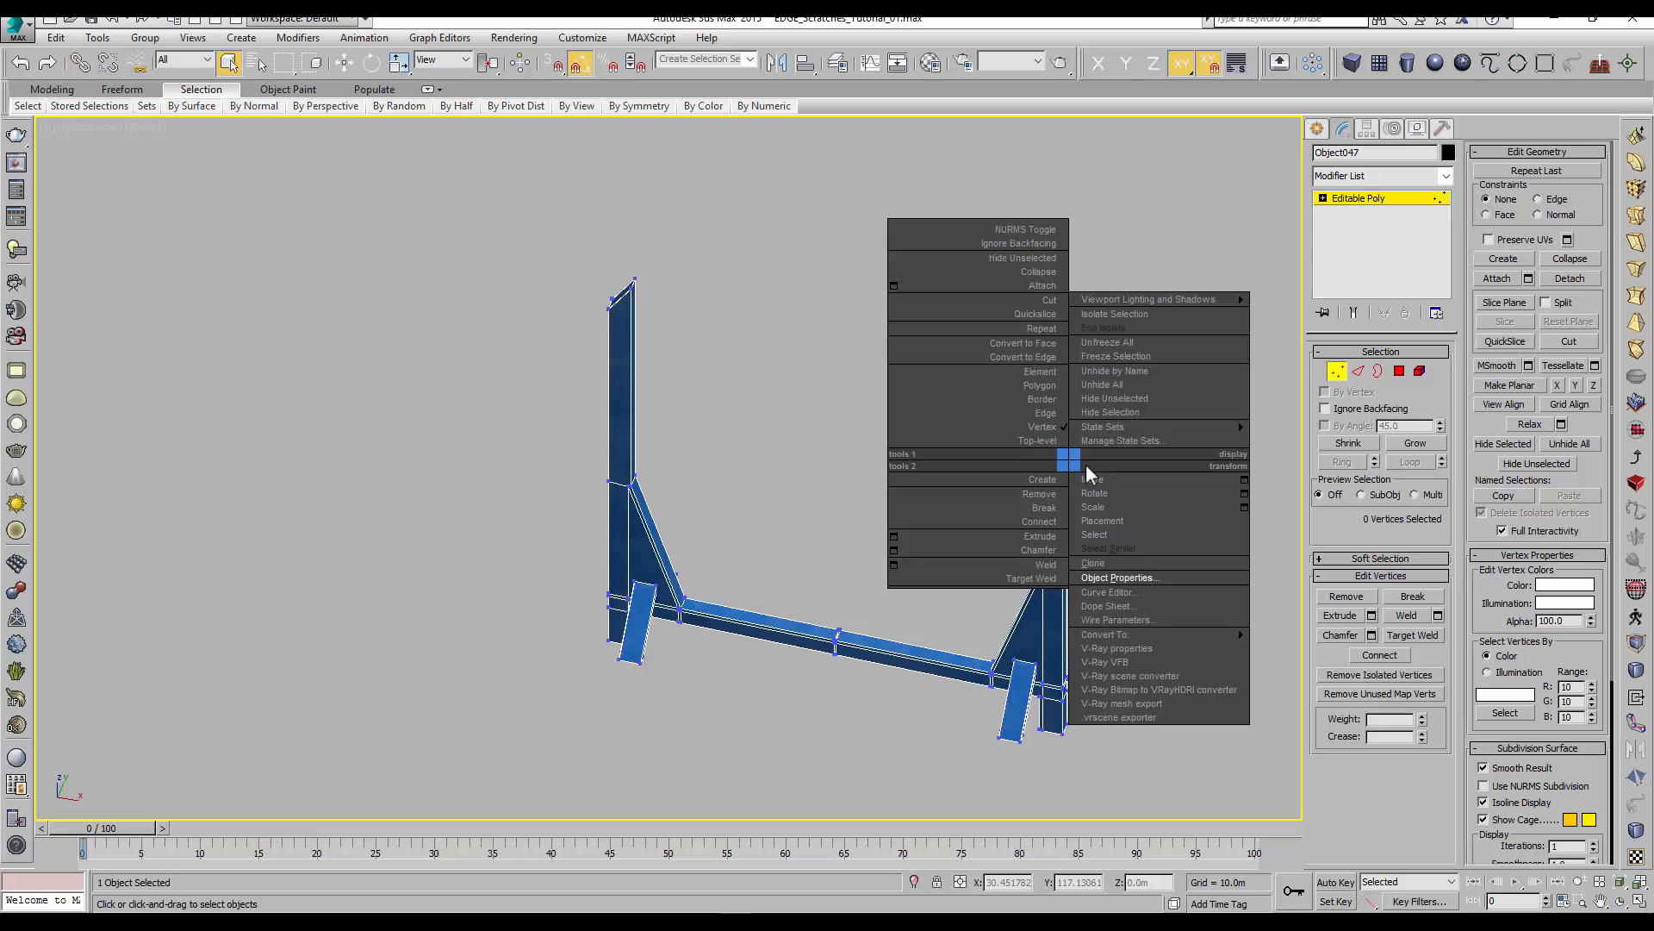
{"action": "left_click", "coordinate": [1099, 580]}
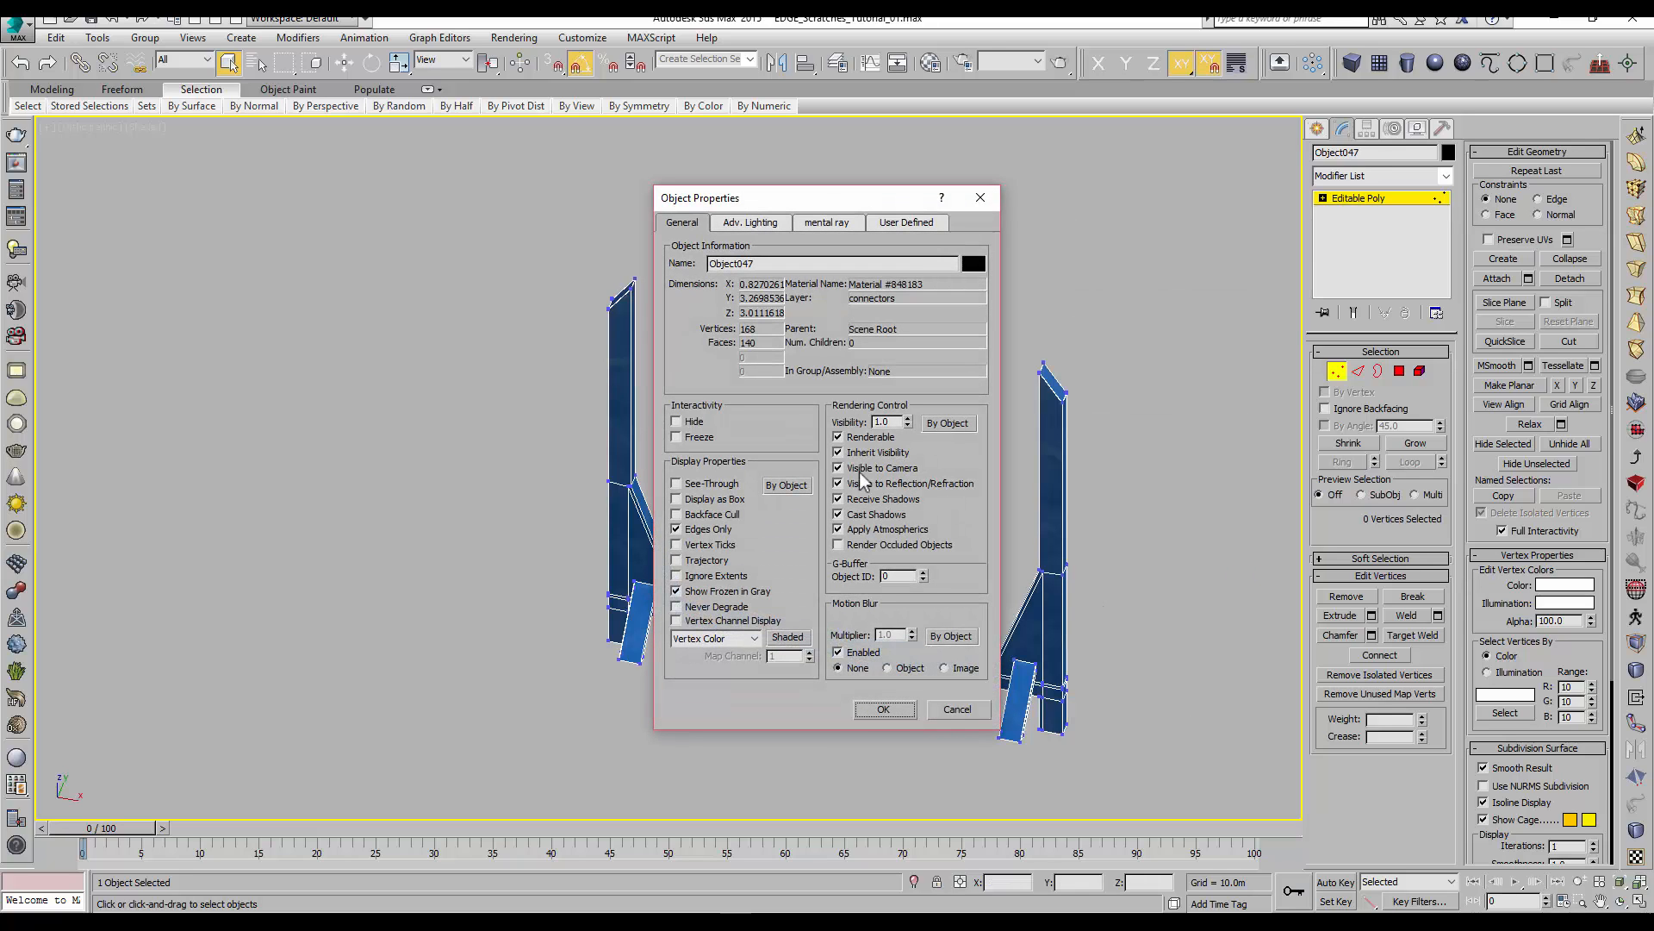
{"action": "left_click", "coordinate": [677, 620]}
{"action": "left_click", "coordinate": [883, 709]}
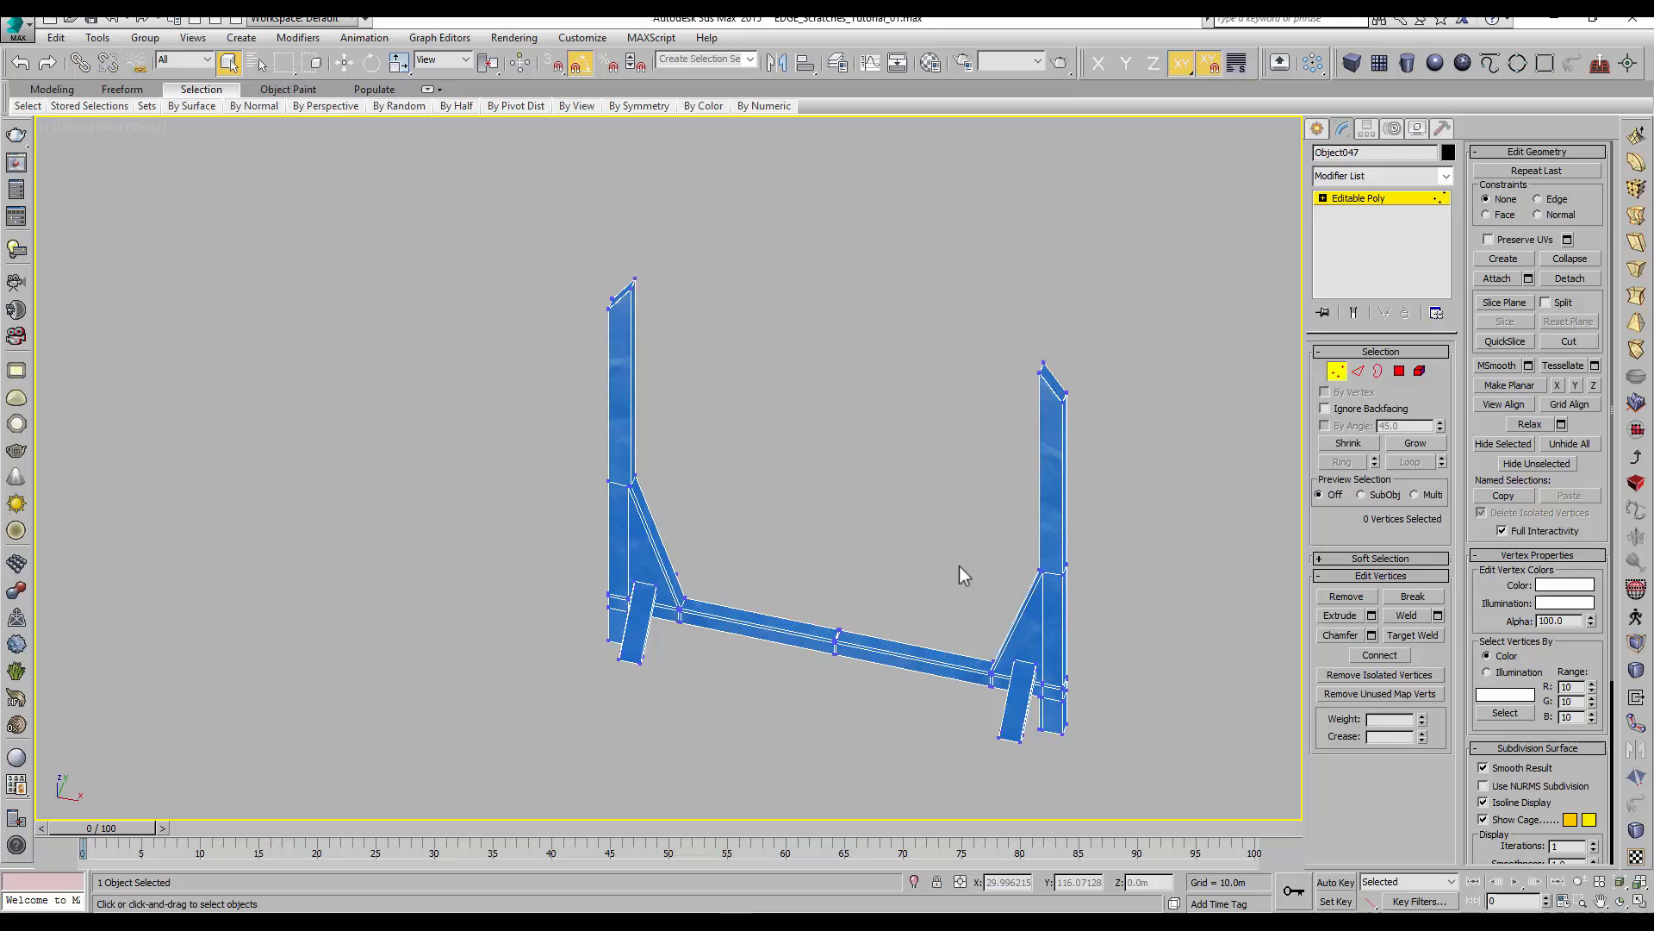
Turn off the shaded viewport display of the blue metal bitmap in the material editor
{"action": "key", "text": "m"}
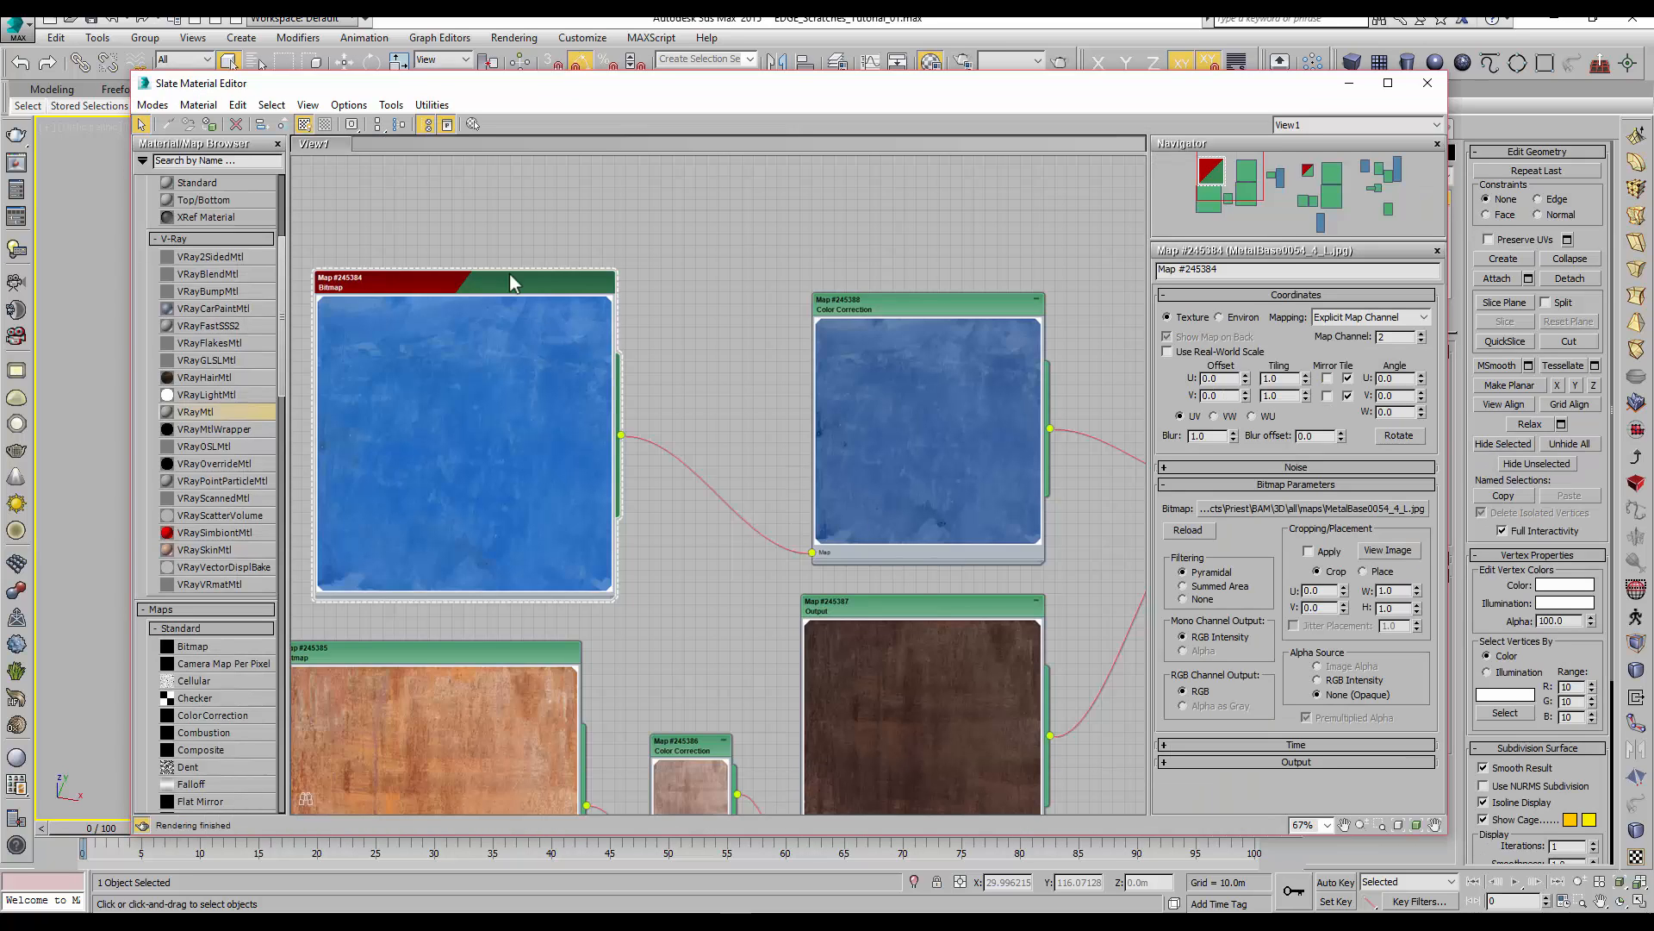
{"action": "left_click", "coordinate": [305, 126]}
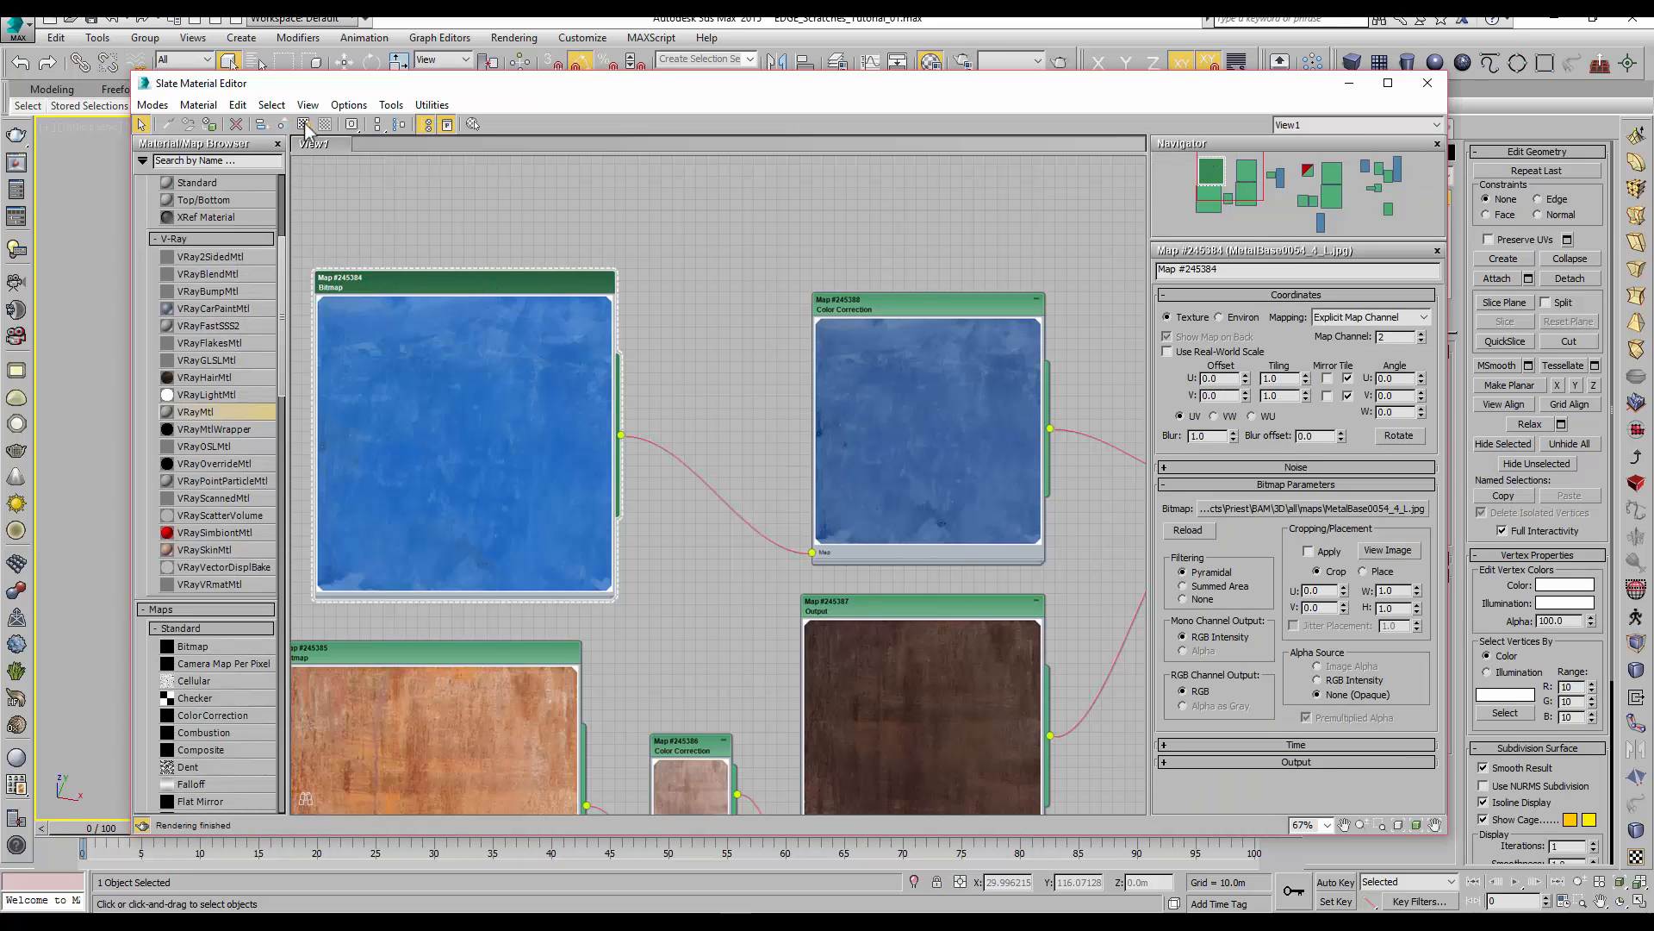
{"action": "left_click", "coordinate": [1428, 82]}
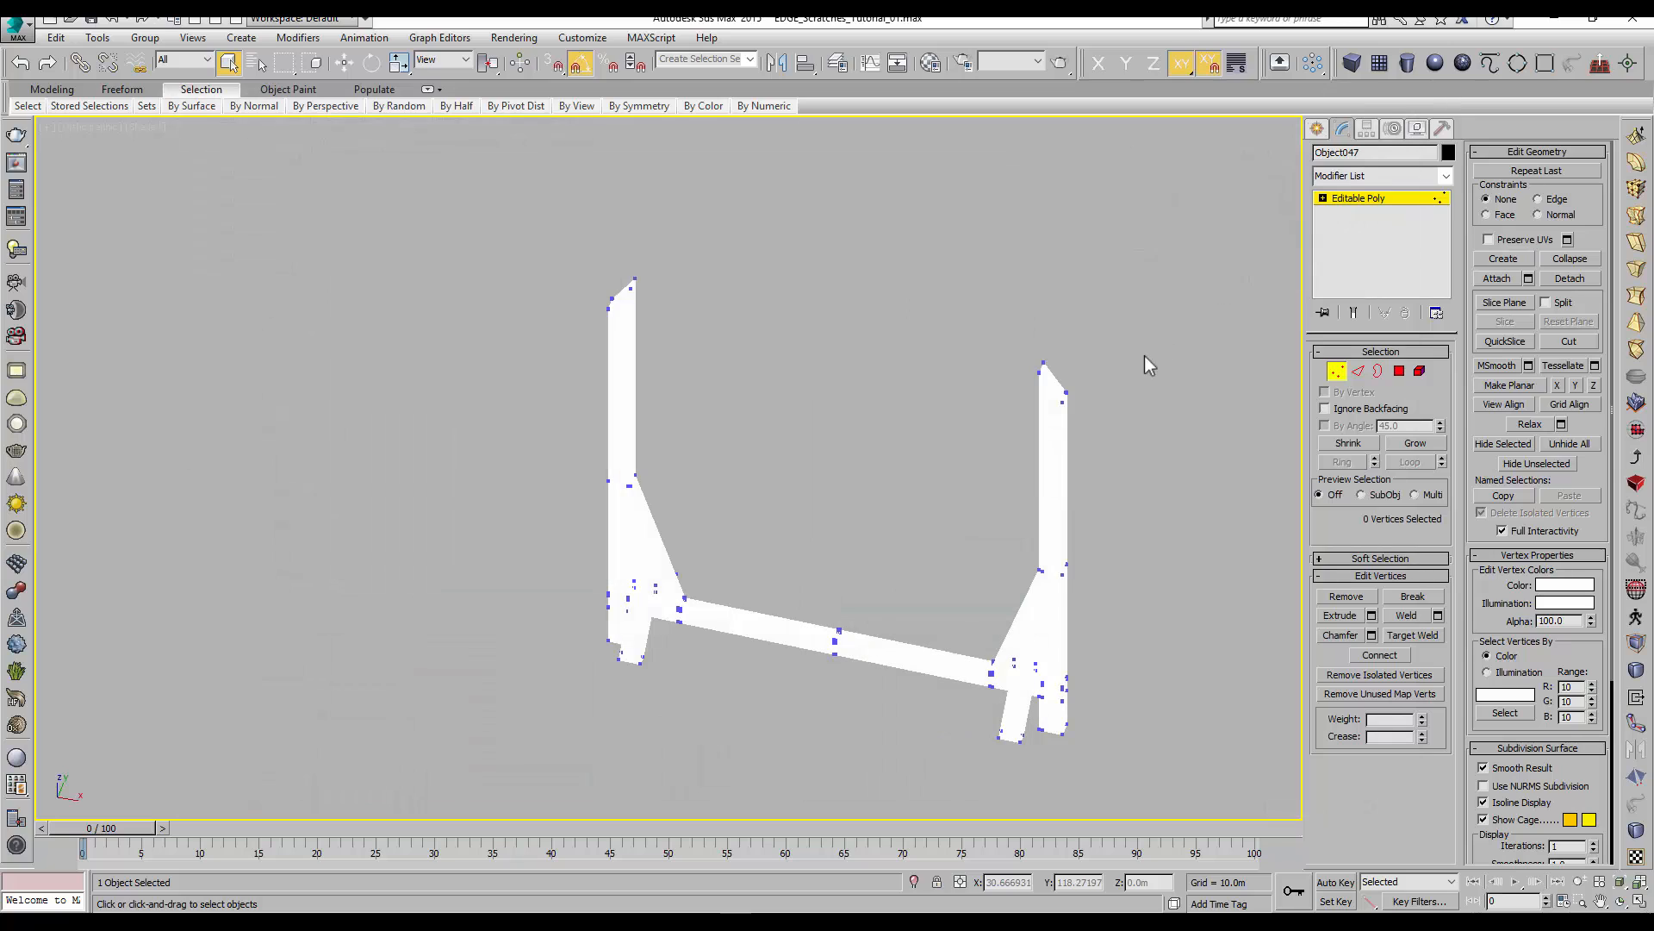
Select all vertices of the frame object and set their vertex color to black
{"action": "scroll", "coordinate": [1124, 365], "scroll_direction": "up", "scroll_amount": 3}
{"action": "scroll", "coordinate": [1003, 323], "scroll_direction": "up", "scroll_amount": 3}
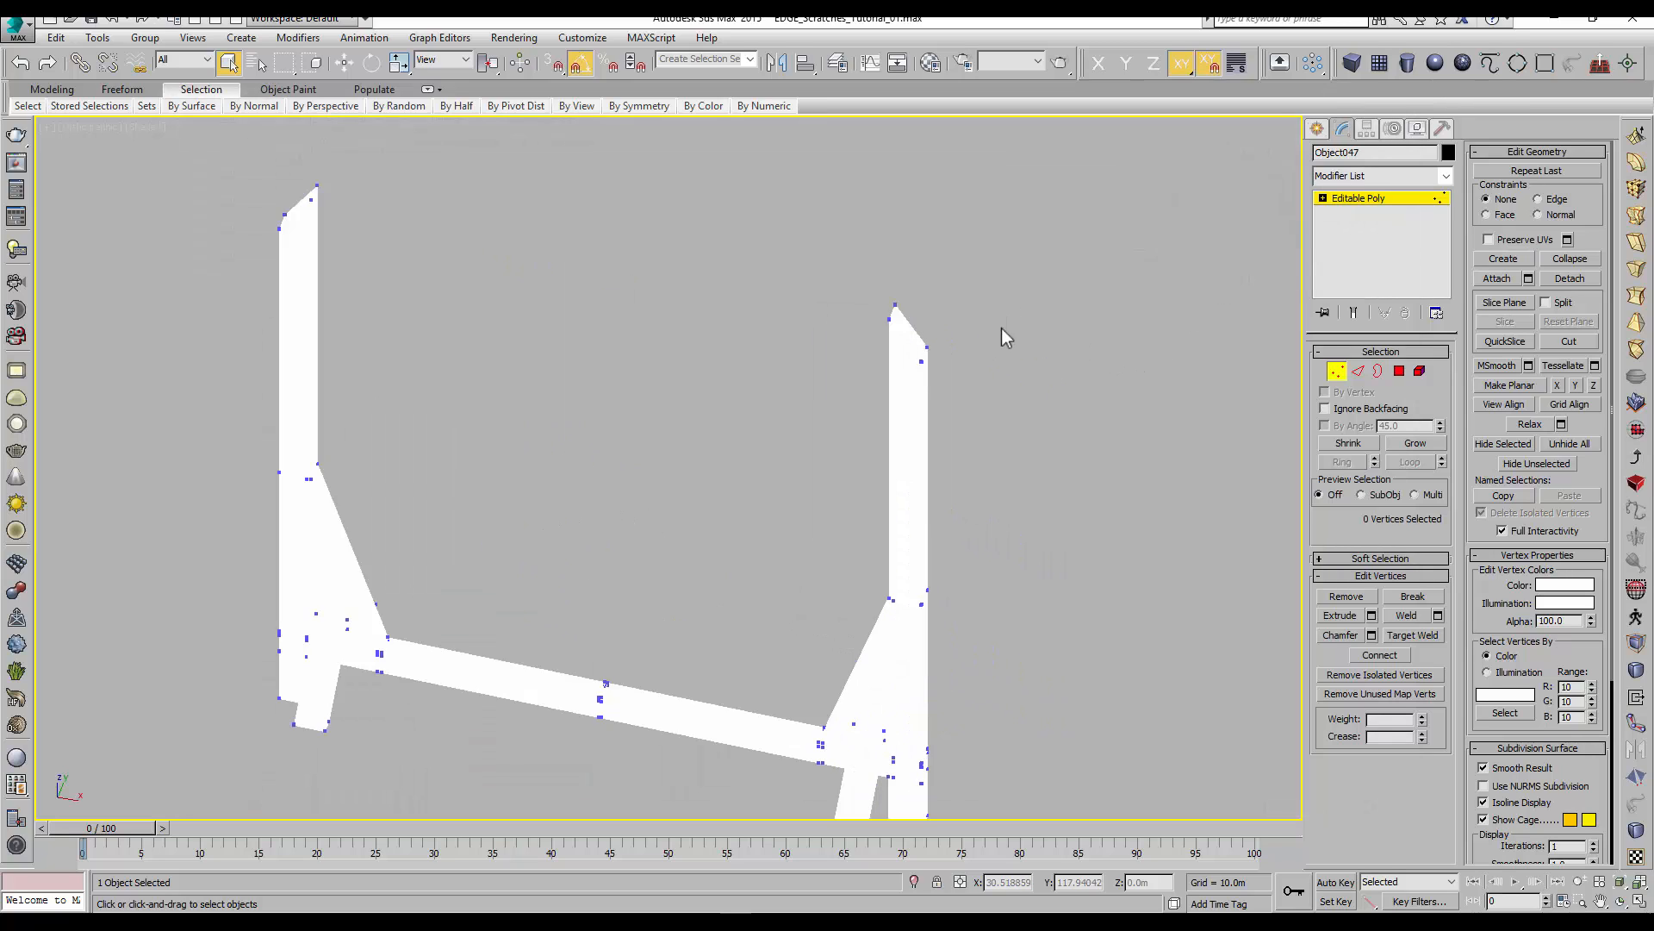
{"action": "scroll", "coordinate": [1002, 330], "scroll_direction": "down", "scroll_amount": 2}
{"action": "left_click_drag", "start_coordinate": [377, 184], "coordinate": [1159, 732]}
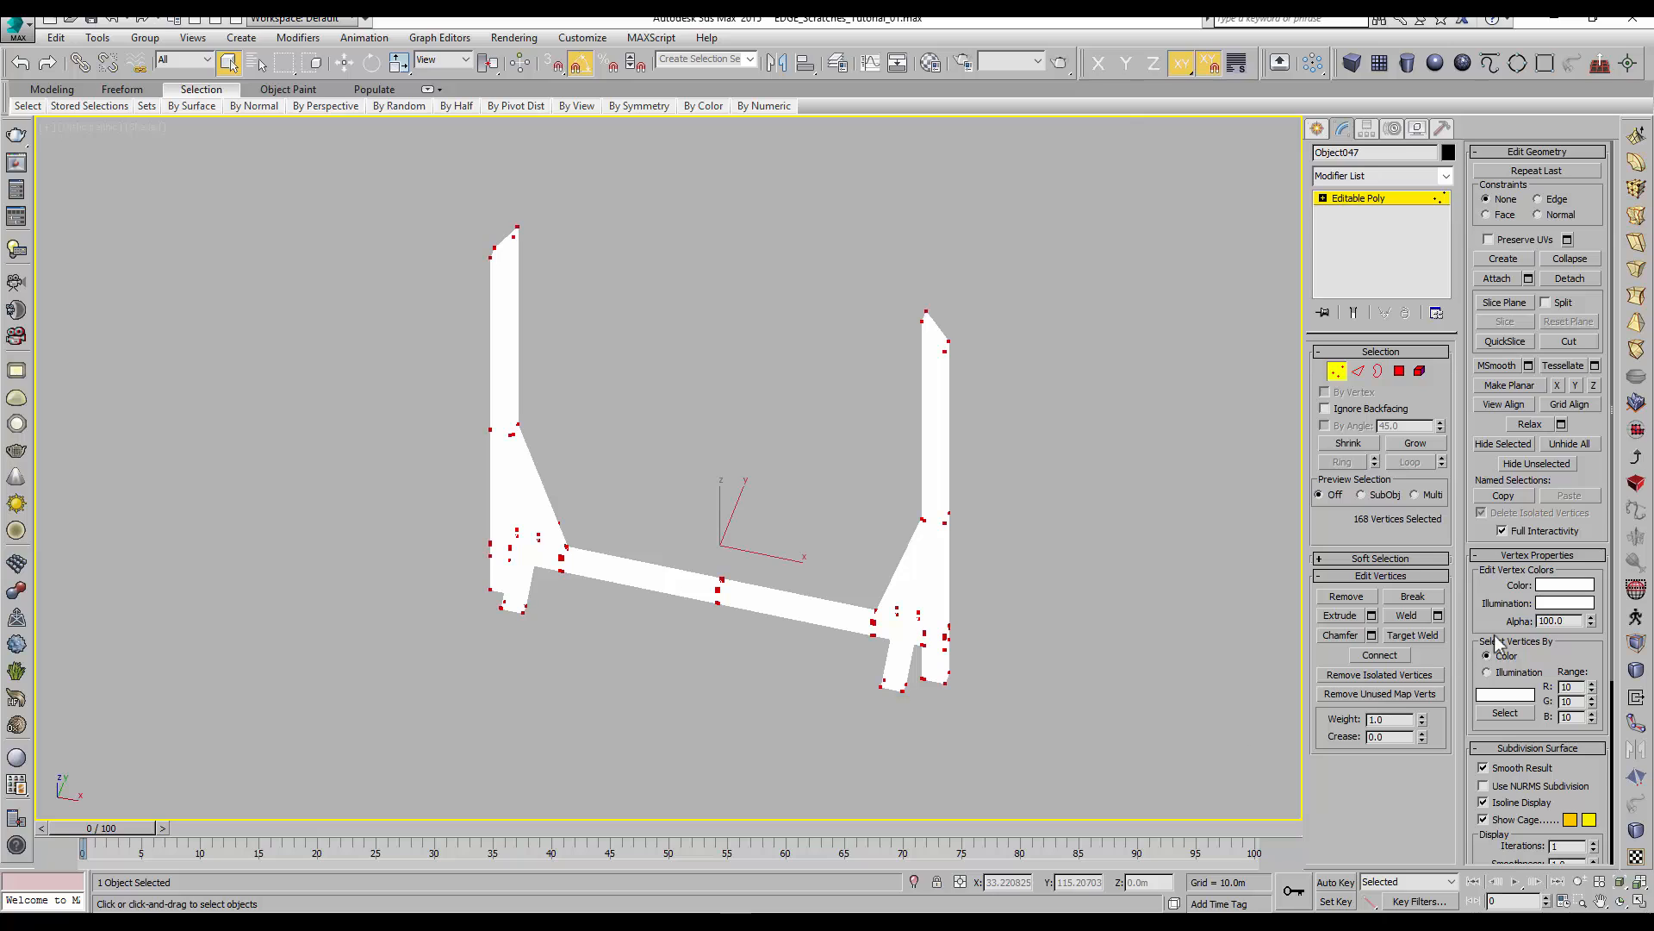
{"action": "left_click", "coordinate": [1564, 586]}
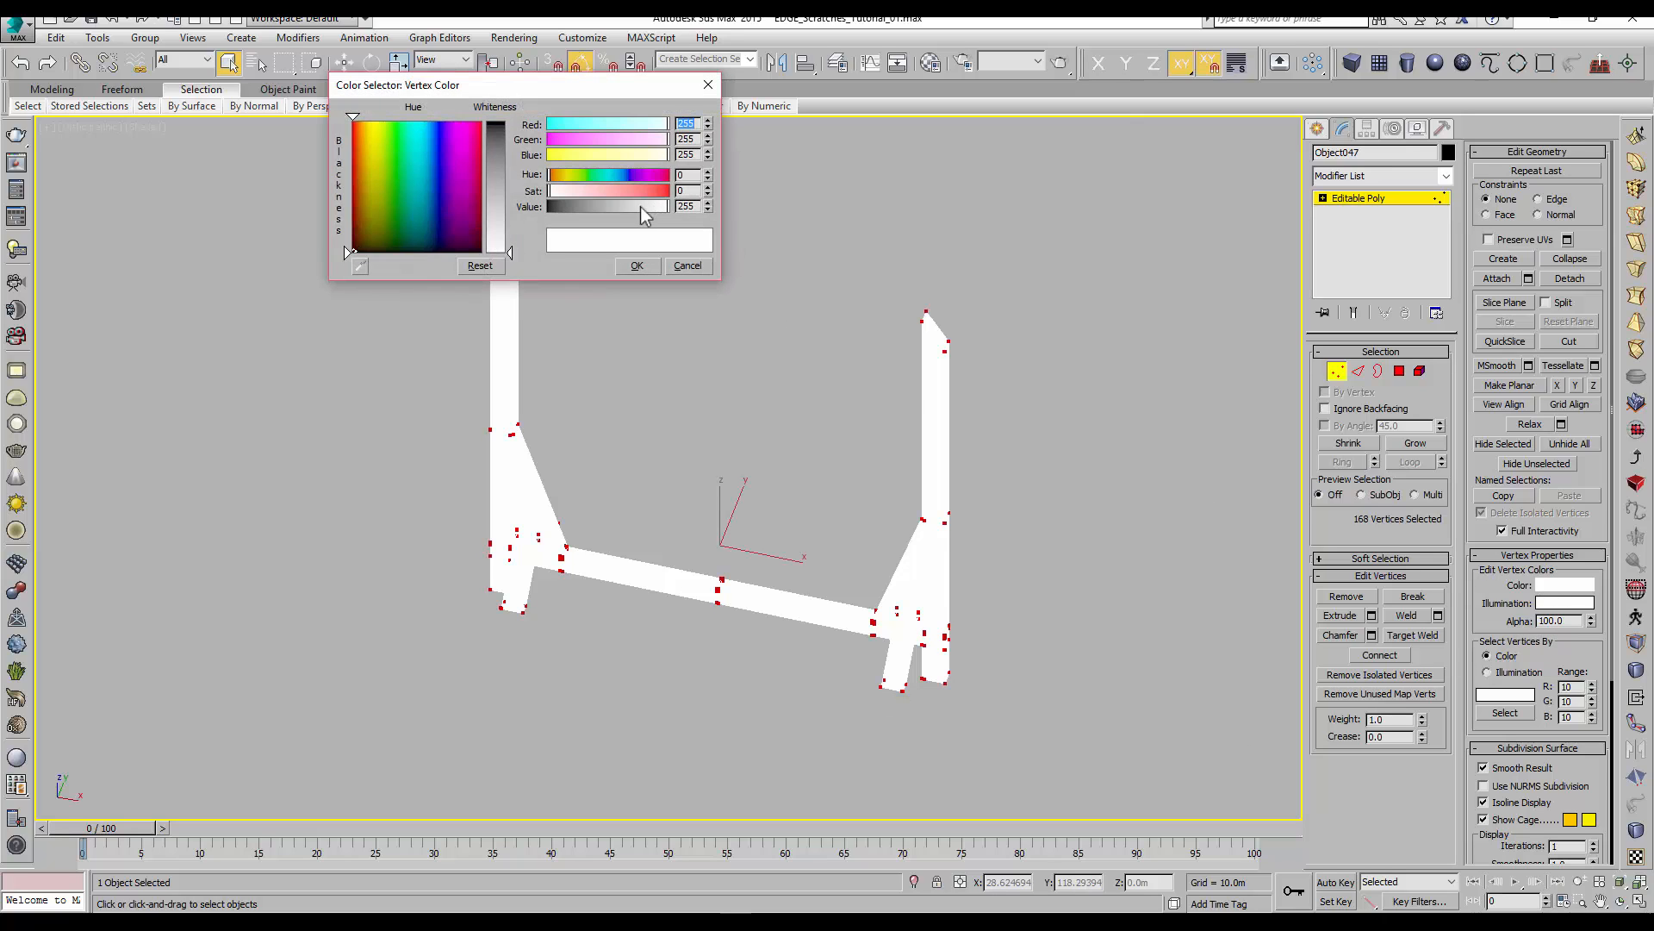
{"action": "left_click_drag", "start_coordinate": [650, 211], "coordinate": [474, 212]}
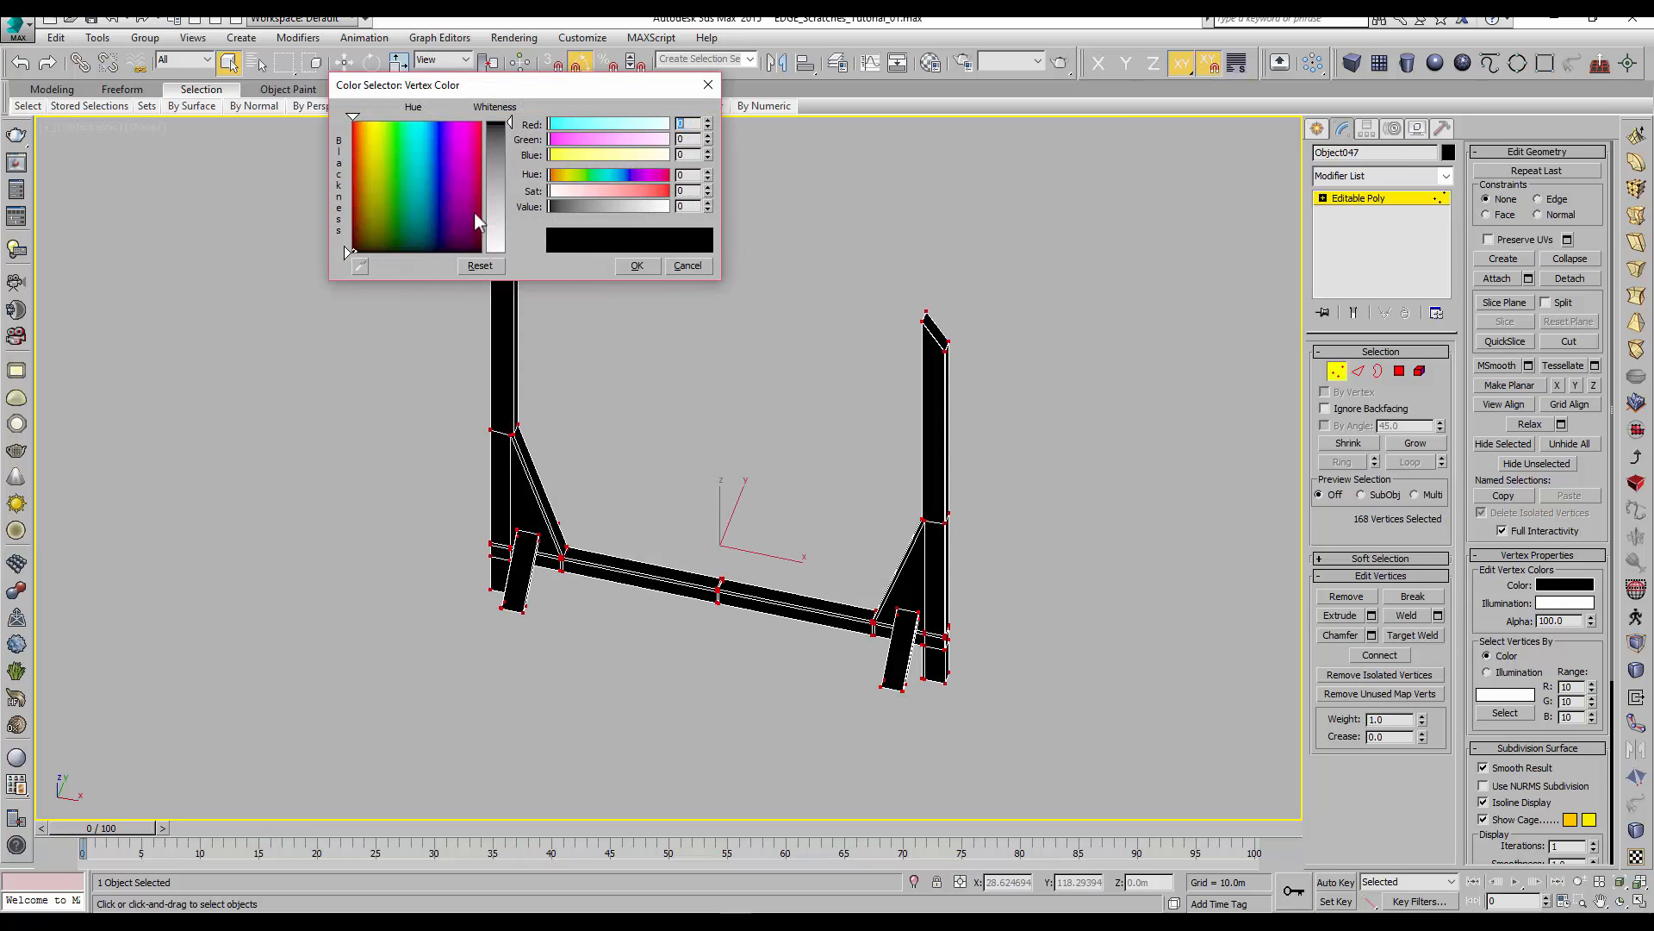
{"action": "left_click", "coordinate": [637, 265]}
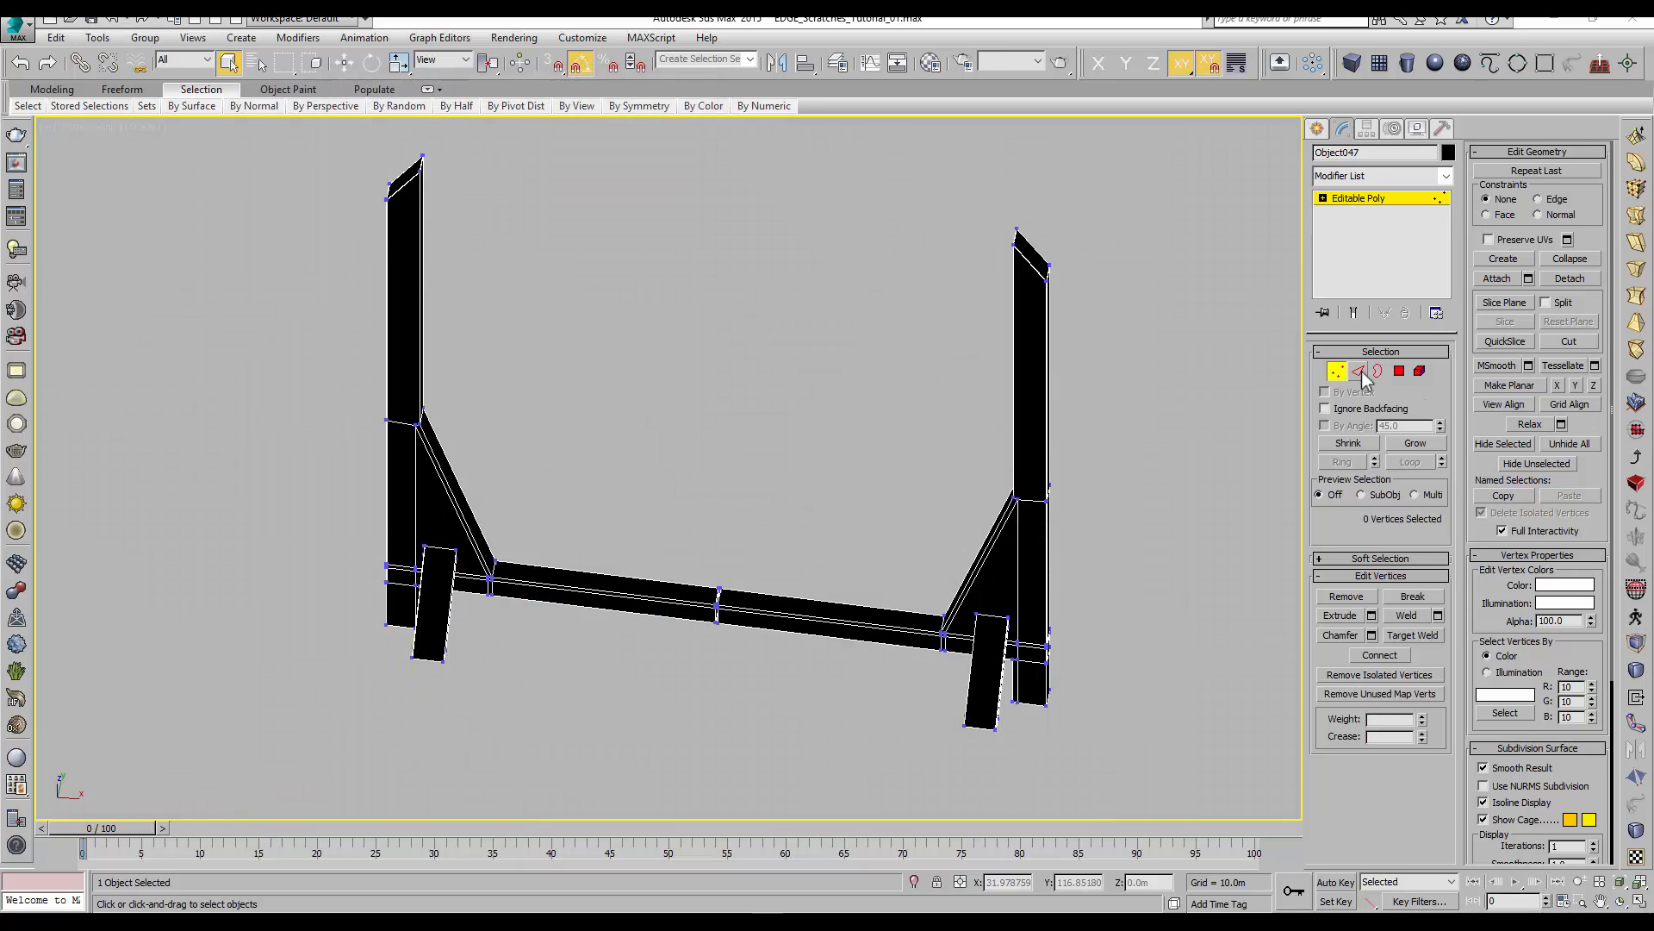
Connect the selected crosswise edges of the right upright post with 2 segments, pinch 59 and slide 0
{"action": "left_click", "coordinate": [1360, 372]}
{"action": "middle_click_drag", "start_coordinate": [1117, 364], "coordinate": [1067, 459], "text": "alt"}
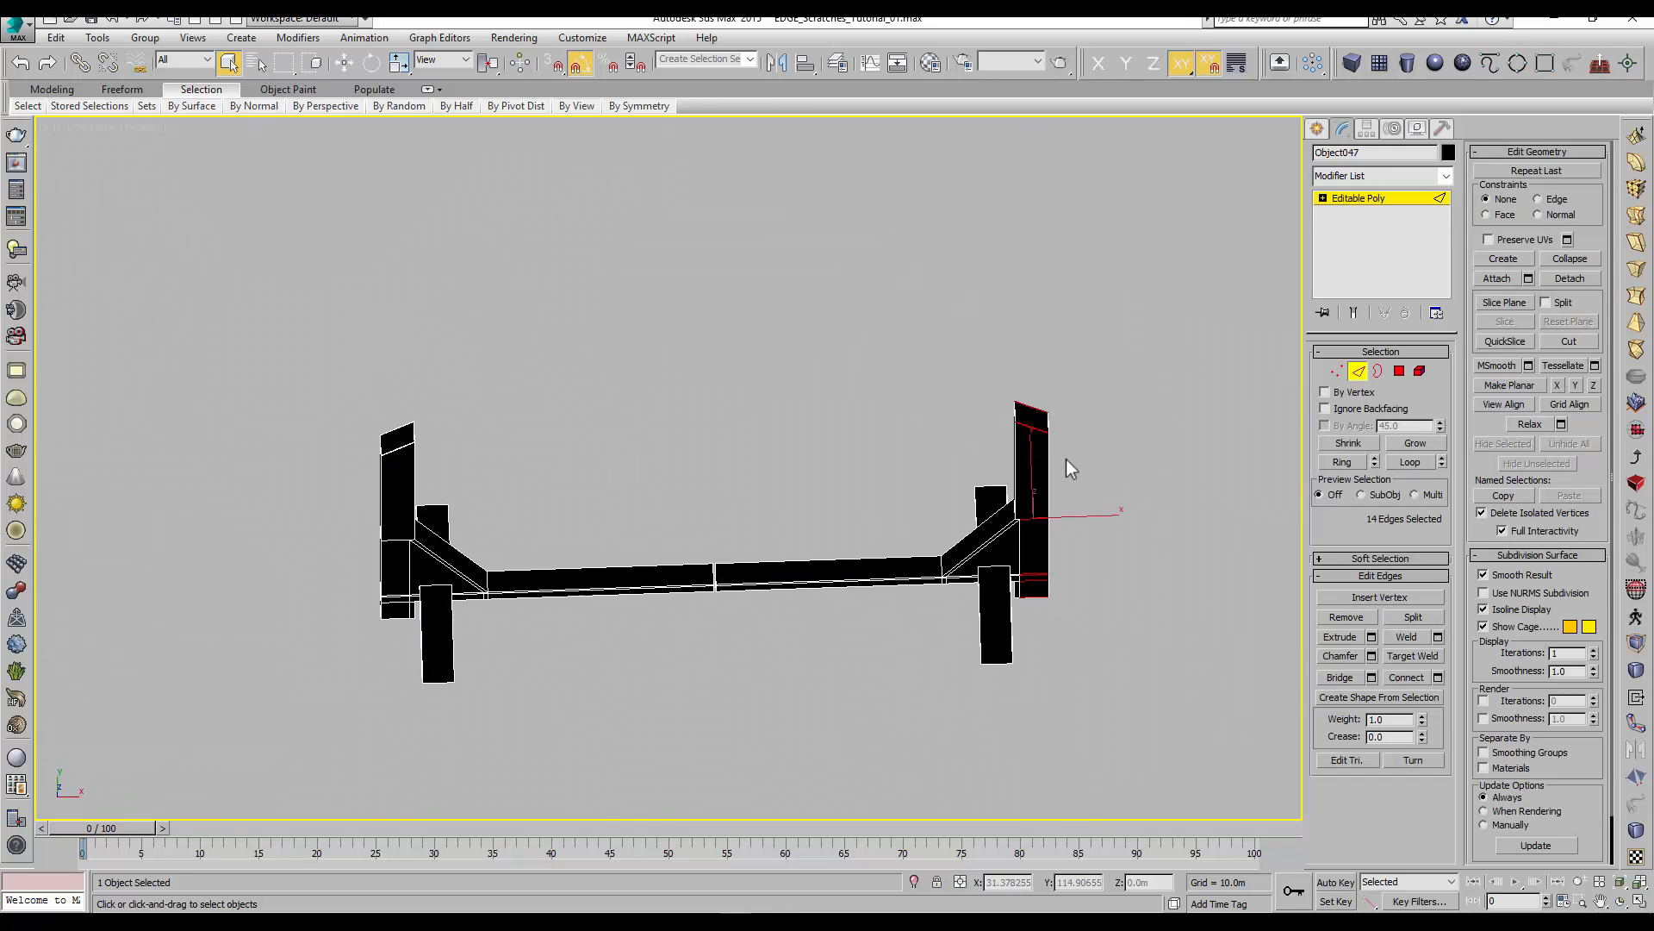
{"action": "scroll", "coordinate": [1066, 459], "scroll_direction": "up", "scroll_amount": 8}
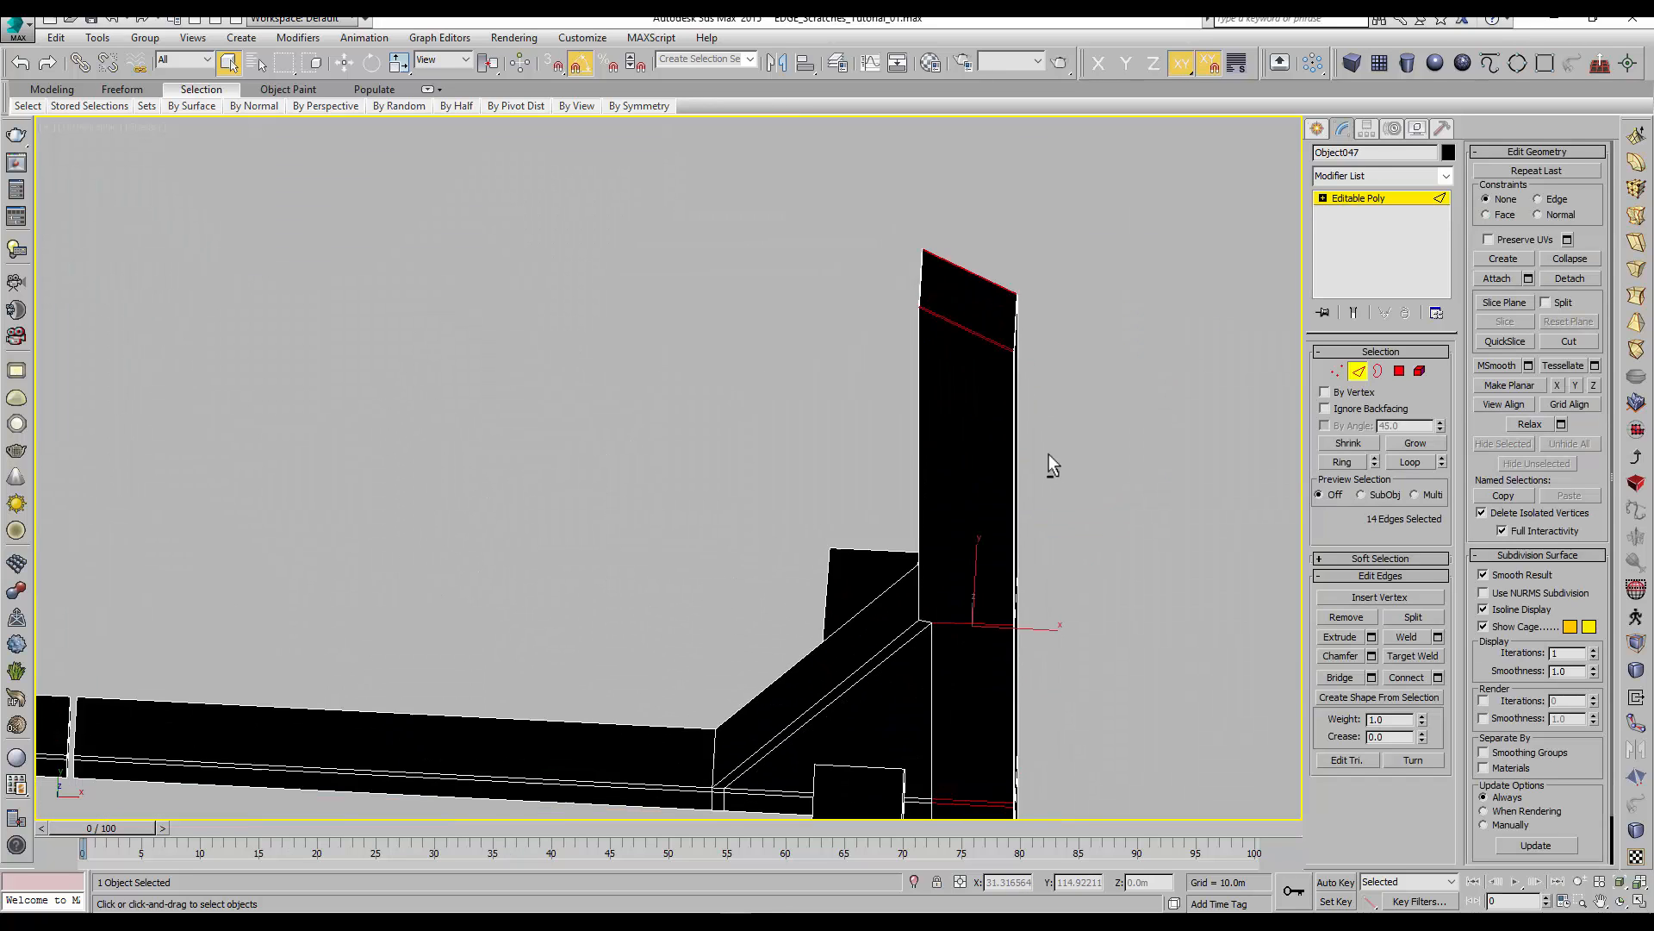
{"action": "left_click", "coordinate": [1437, 677]}
{"action": "scroll", "coordinate": [912, 373], "scroll_direction": "up", "scroll_amount": 6}
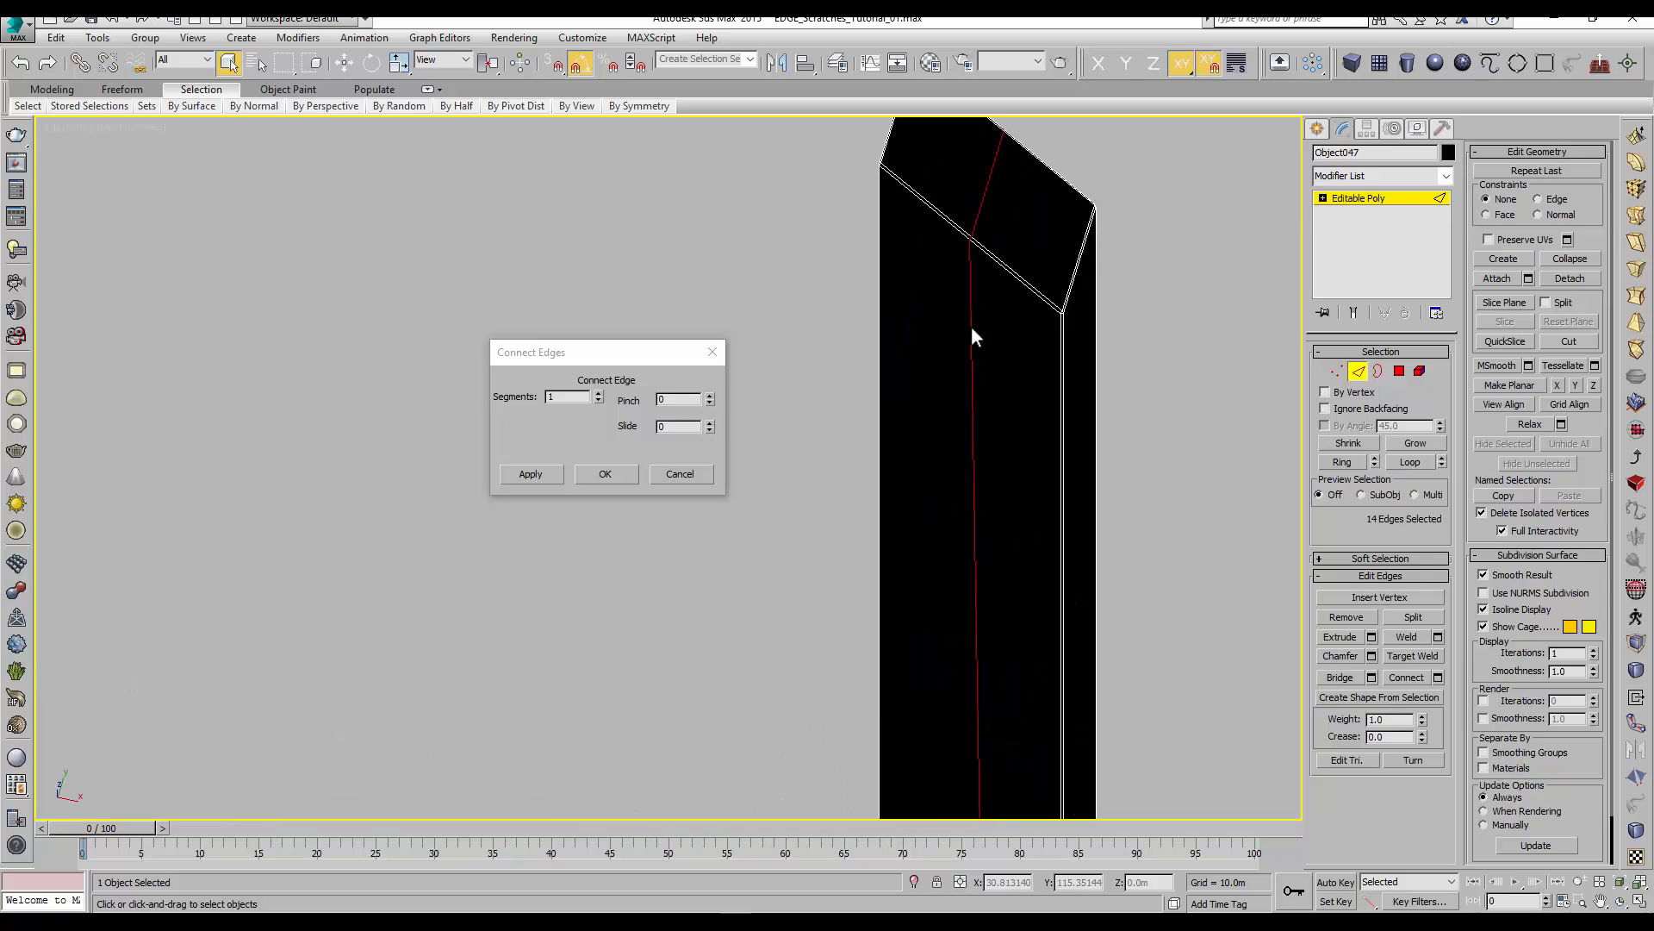
{"action": "scroll", "coordinate": [972, 328], "scroll_direction": "down", "scroll_amount": 3}
{"action": "left_click", "coordinate": [598, 393]}
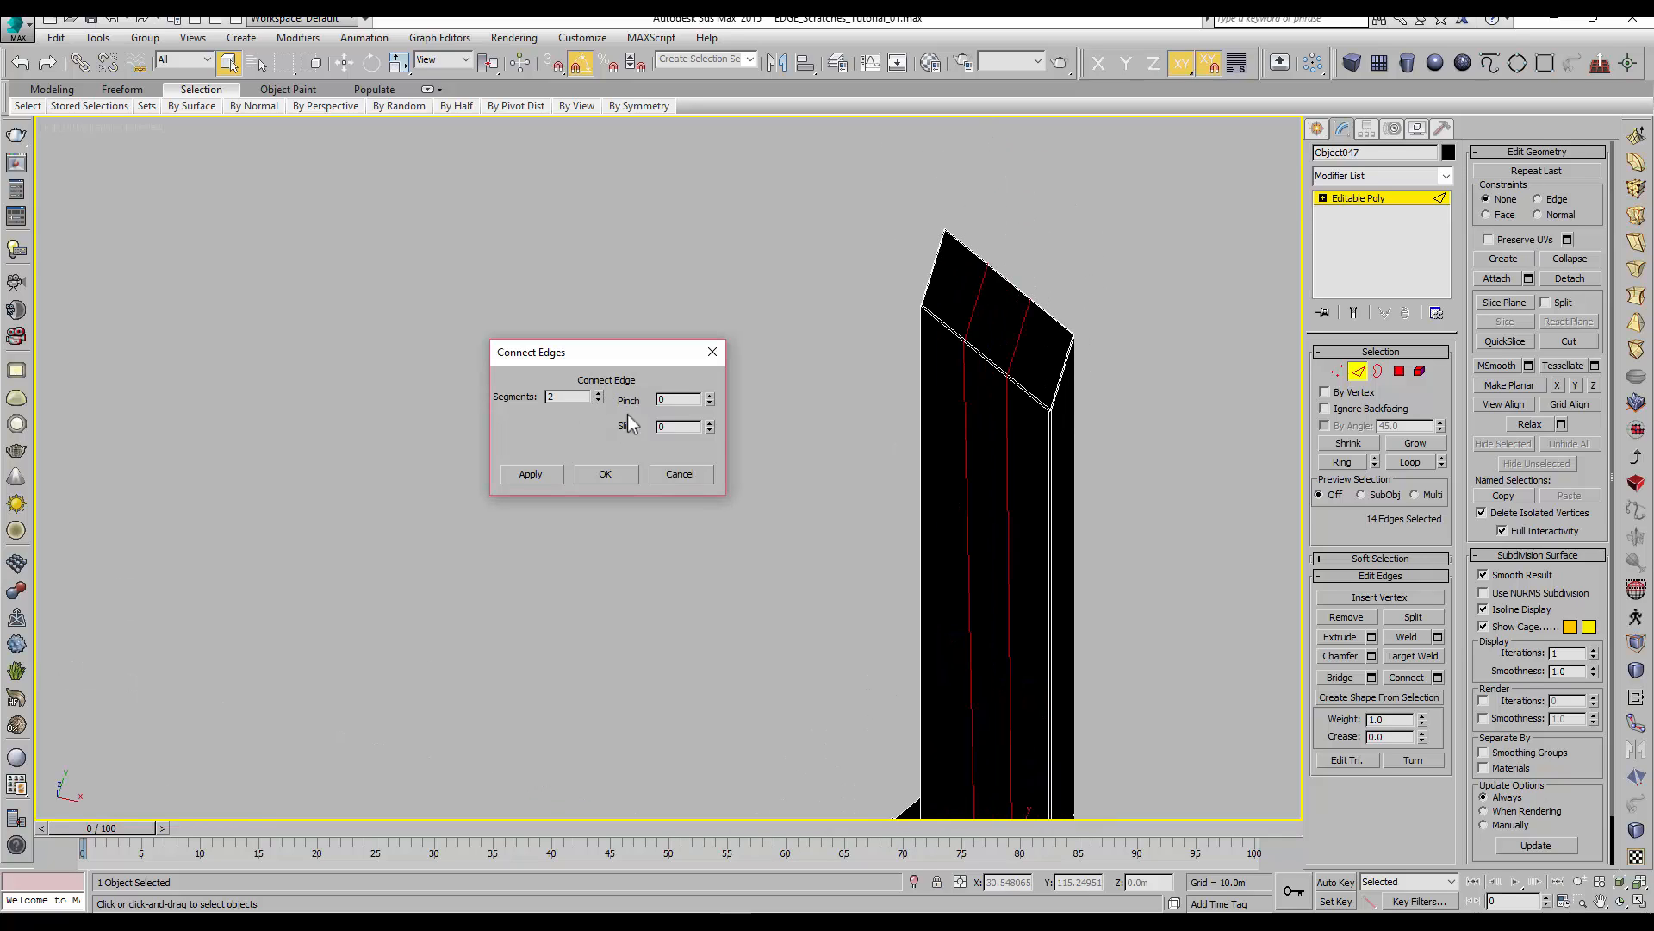
{"action": "left_click_drag", "start_coordinate": [709, 425], "coordinate": [732, 295]}
{"action": "right_click", "coordinate": [709, 426]}
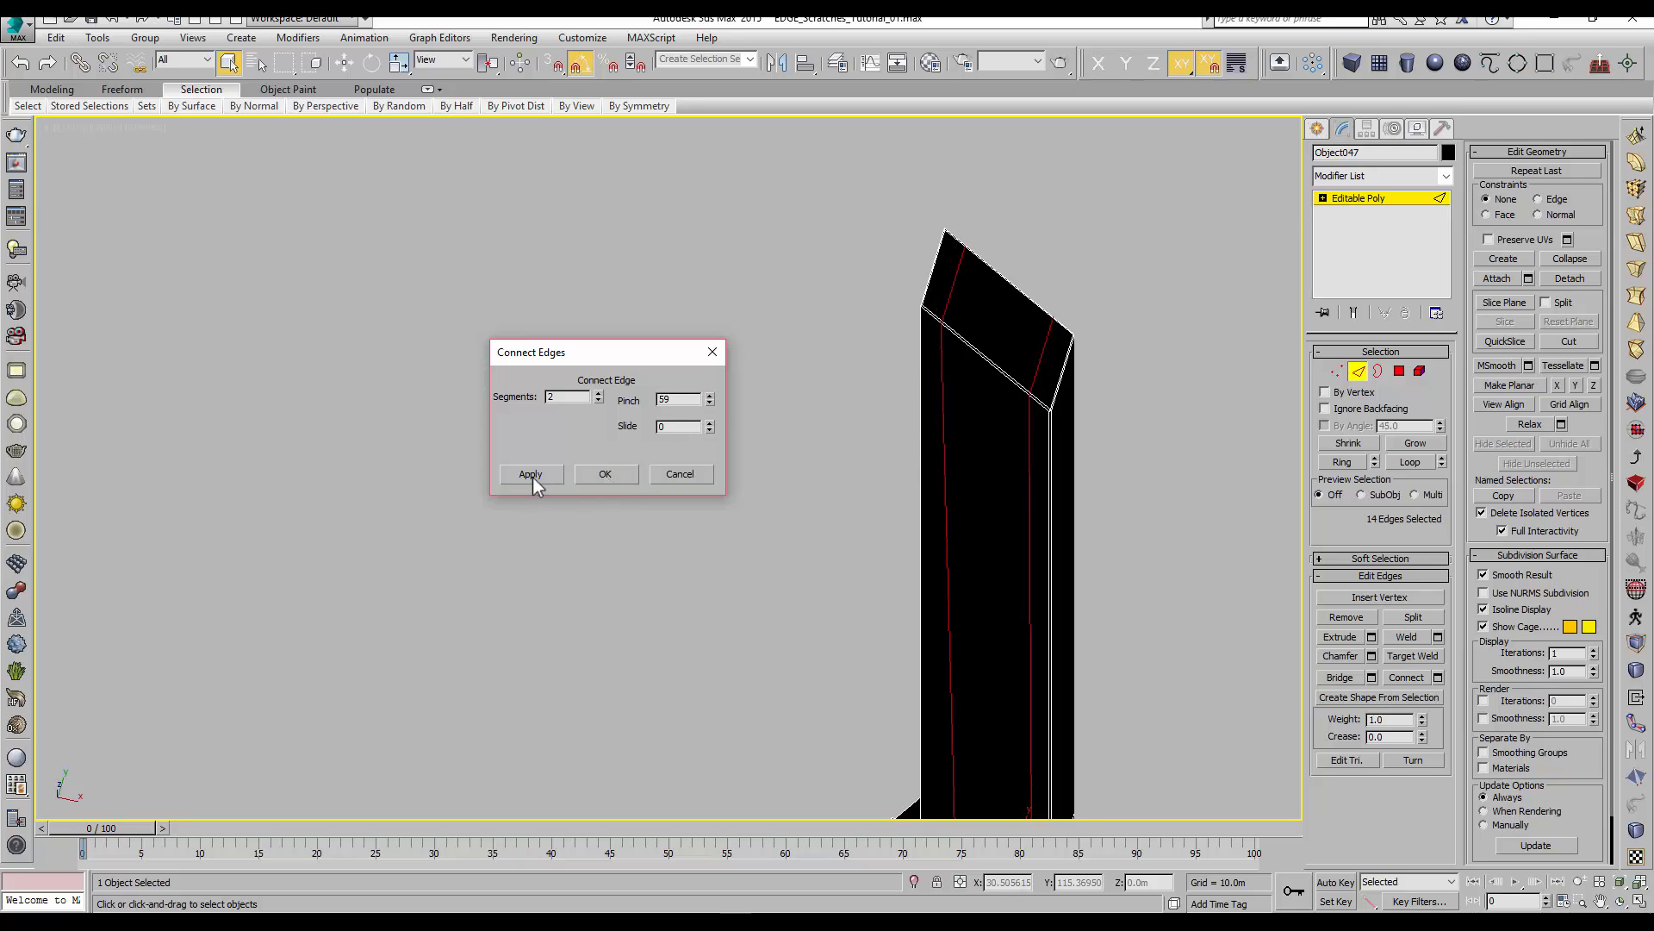
{"action": "left_click", "coordinate": [605, 474]}
{"action": "middle_click_drag", "start_coordinate": [895, 441], "coordinate": [939, 182], "text": "alt"}
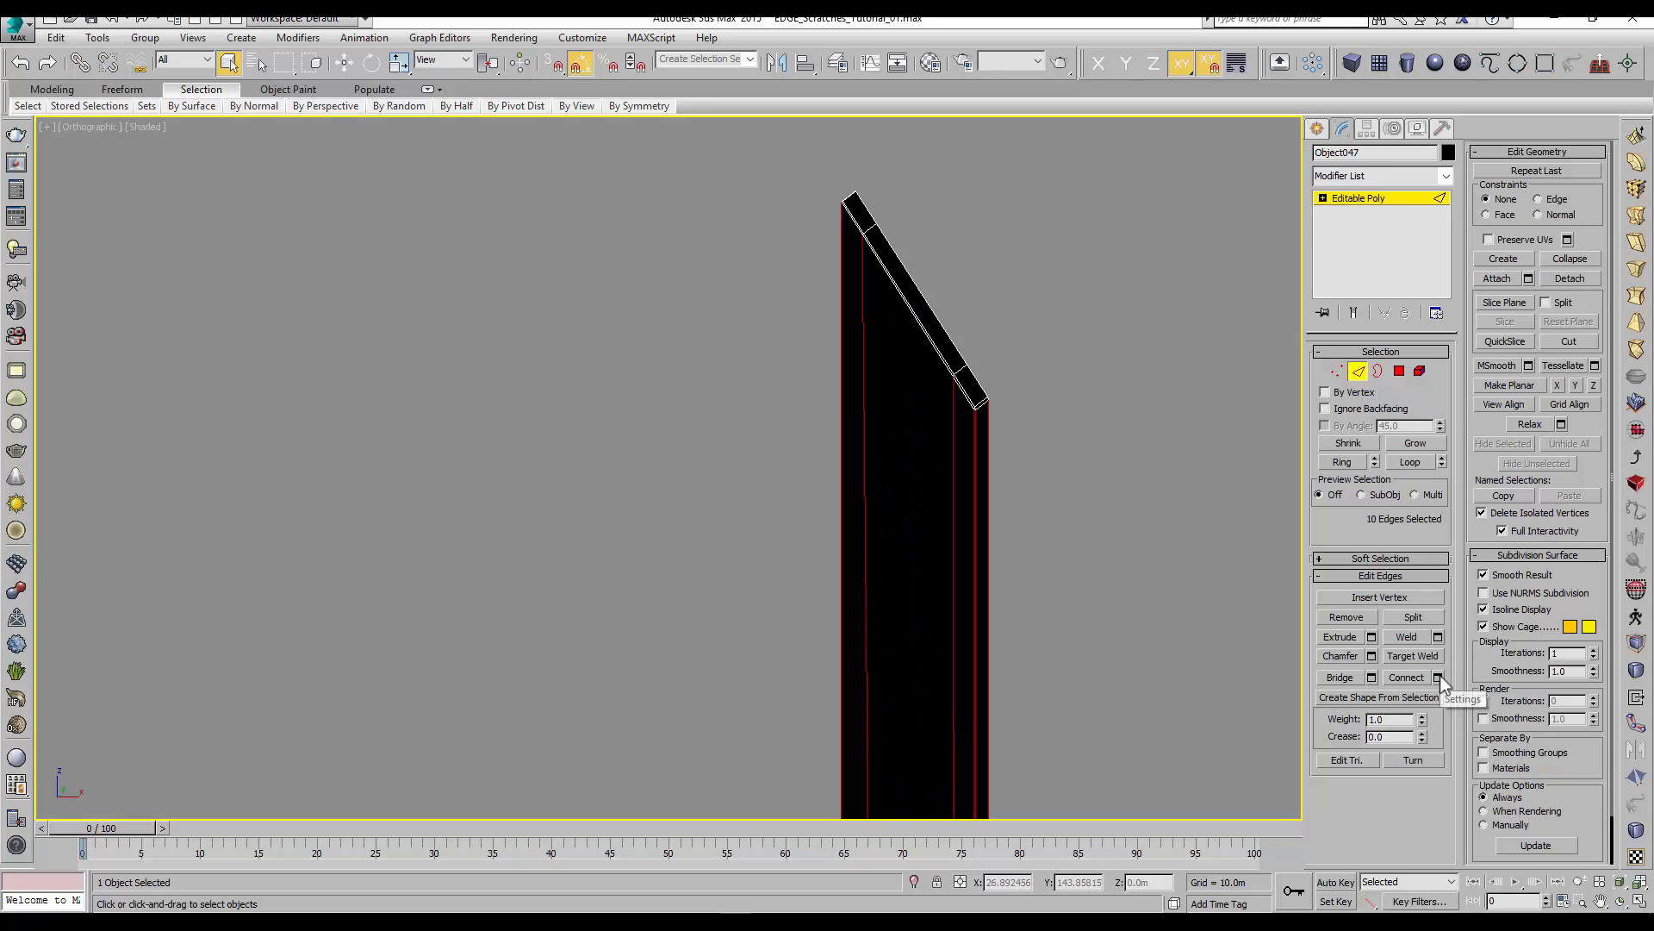
Connect the selected vertical edges of the right post with a single crosswise edge loop
{"action": "left_click", "coordinate": [1437, 676]}
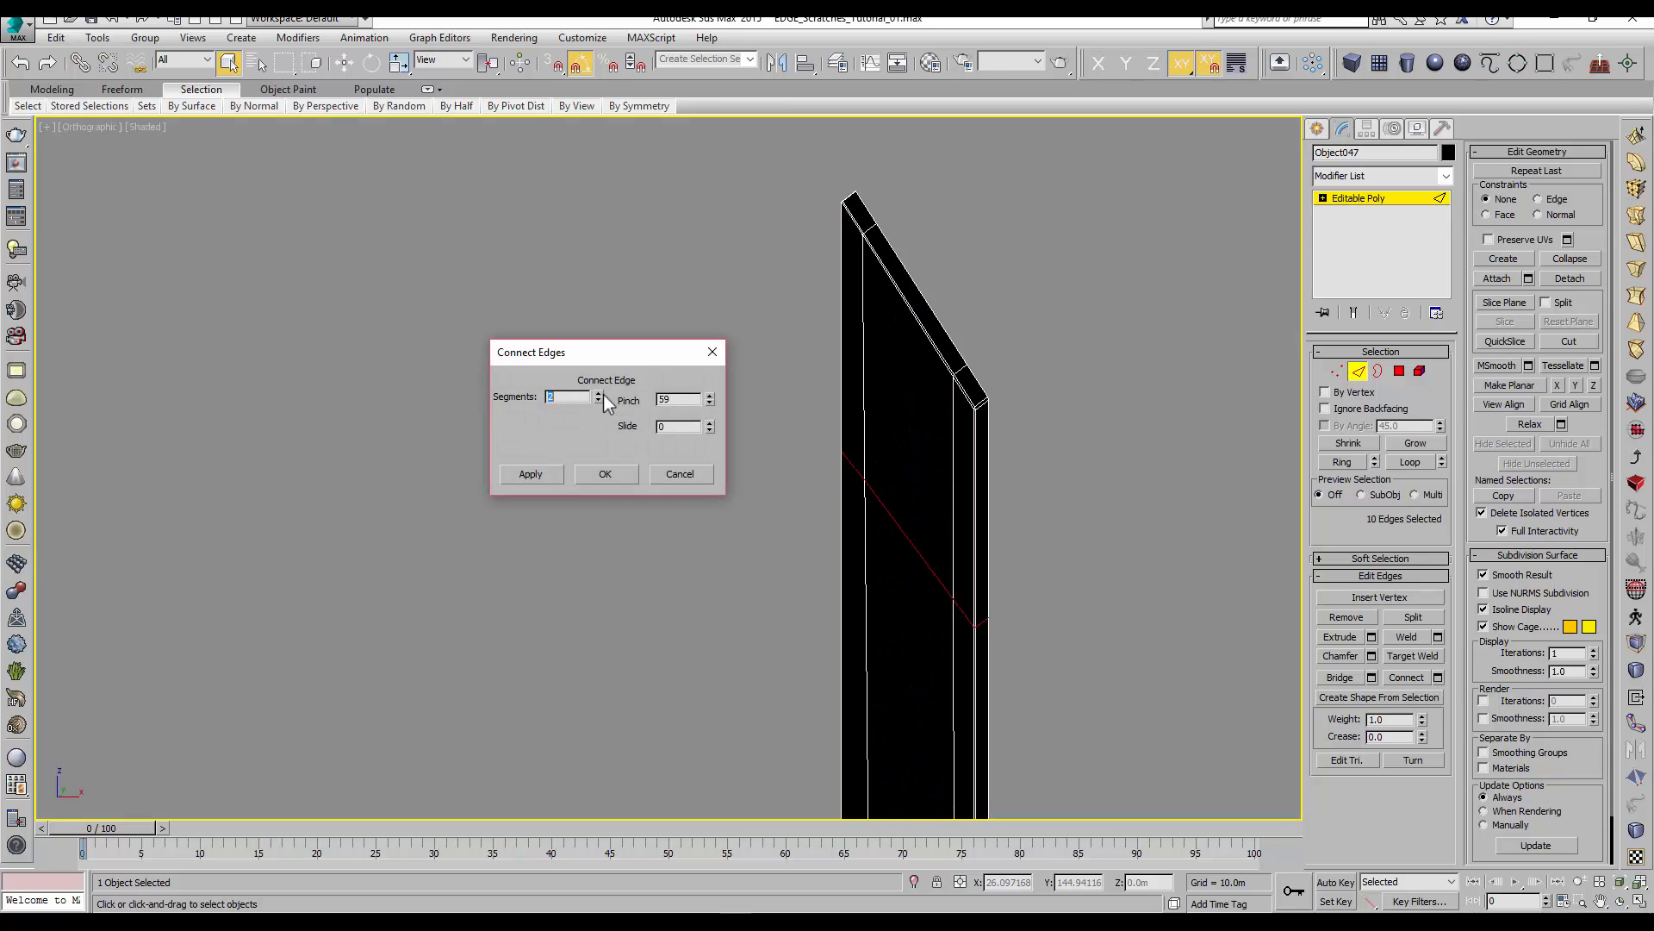
{"action": "left_click", "coordinate": [605, 474]}
{"action": "middle_click_drag", "start_coordinate": [834, 475], "coordinate": [858, 480], "text": "alt"}
Constrain movement to Edge and slide the new edge loop up to just below the post's slanted top
{"action": "right_click", "coordinate": [857, 480]}
{"action": "left_click", "coordinate": [879, 499]}
{"action": "scroll", "coordinate": [843, 538], "scroll_direction": "up", "scroll_amount": 3}
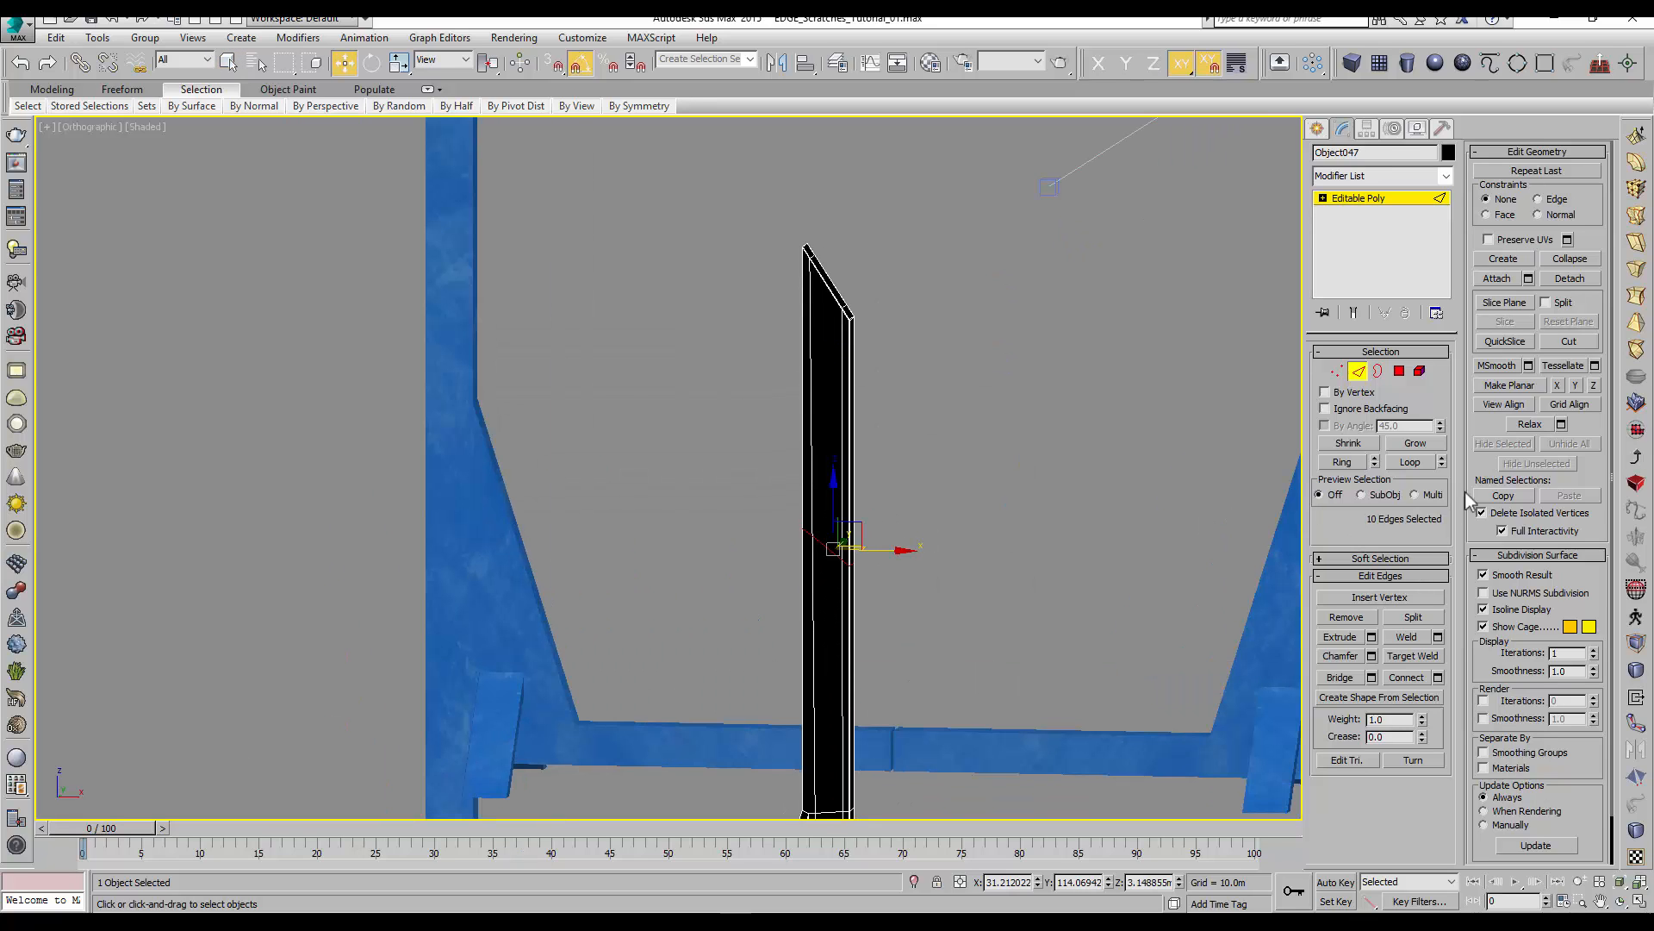
{"action": "left_click", "coordinate": [1538, 199]}
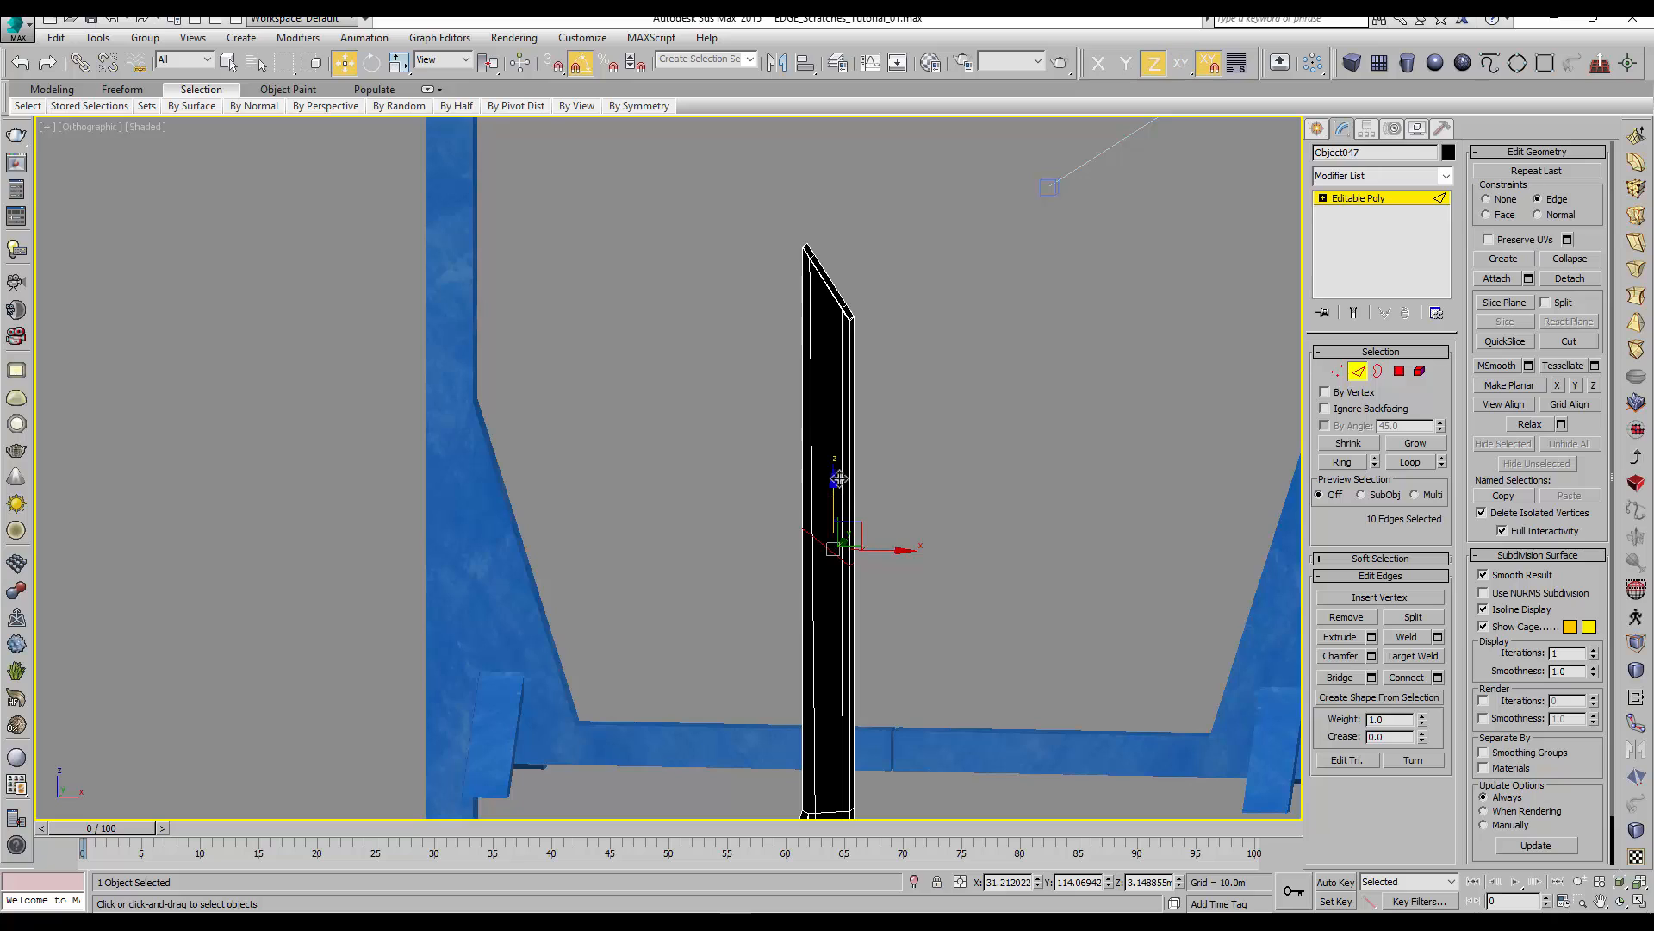
{"action": "left_click_drag", "start_coordinate": [842, 480], "coordinate": [861, 212]}
{"action": "scroll", "coordinate": [823, 263], "scroll_direction": "up", "scroll_amount": 4}
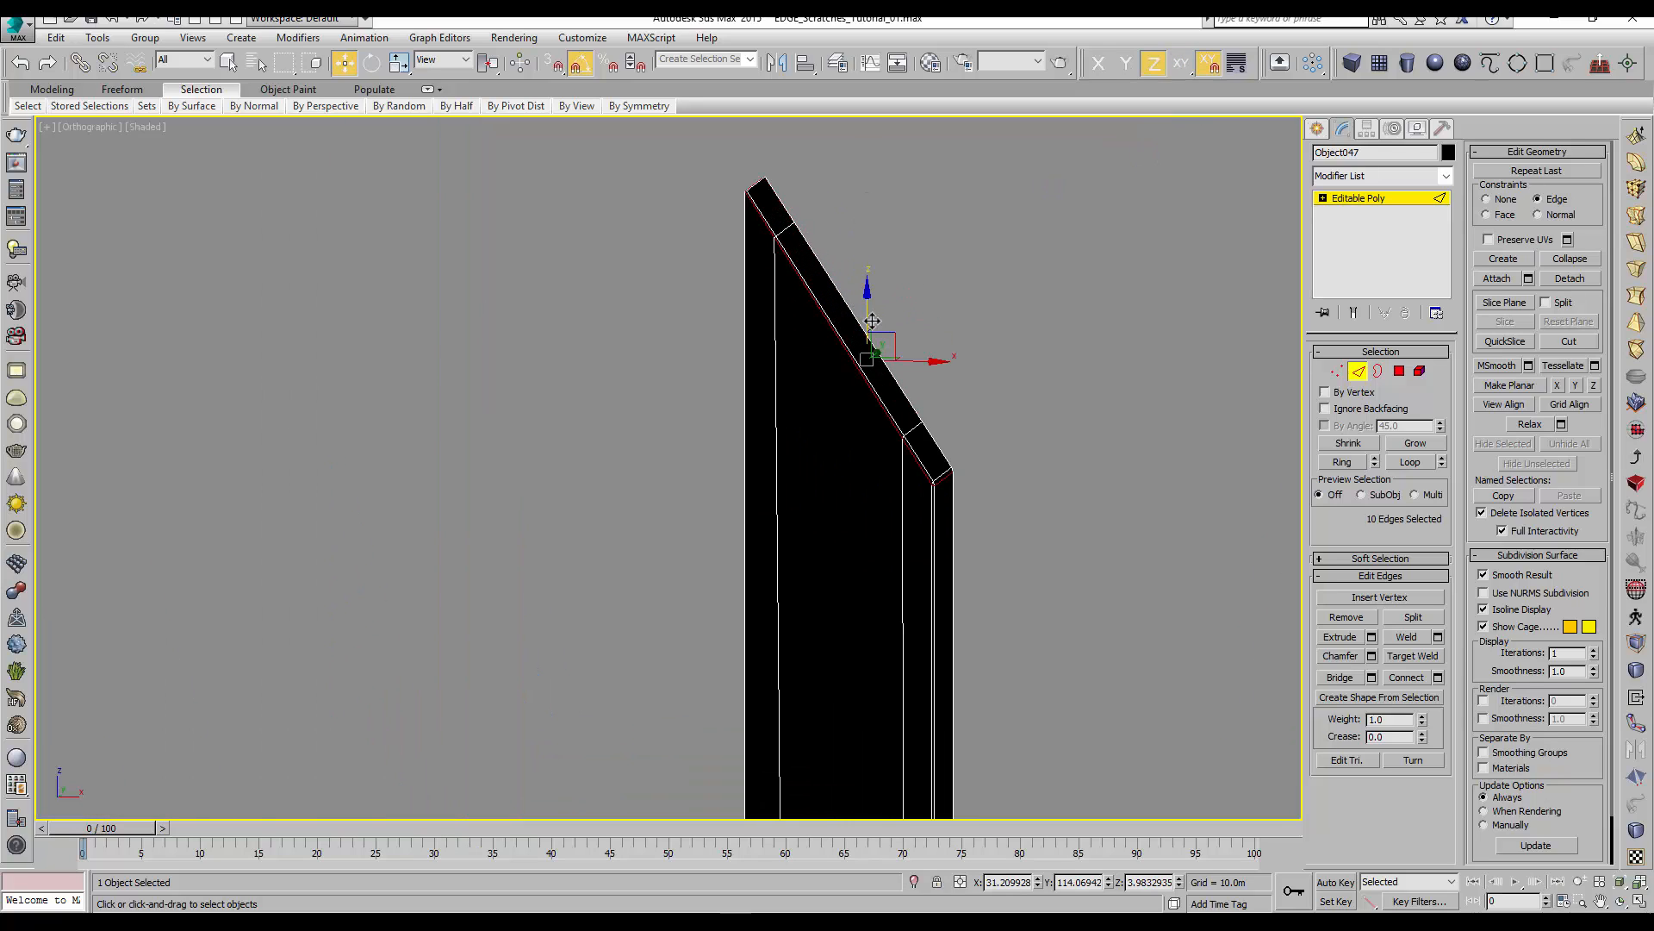
{"action": "left_click_drag", "start_coordinate": [867, 320], "coordinate": [867, 364]}
{"action": "left_click_drag", "start_coordinate": [867, 364], "coordinate": [866, 384]}
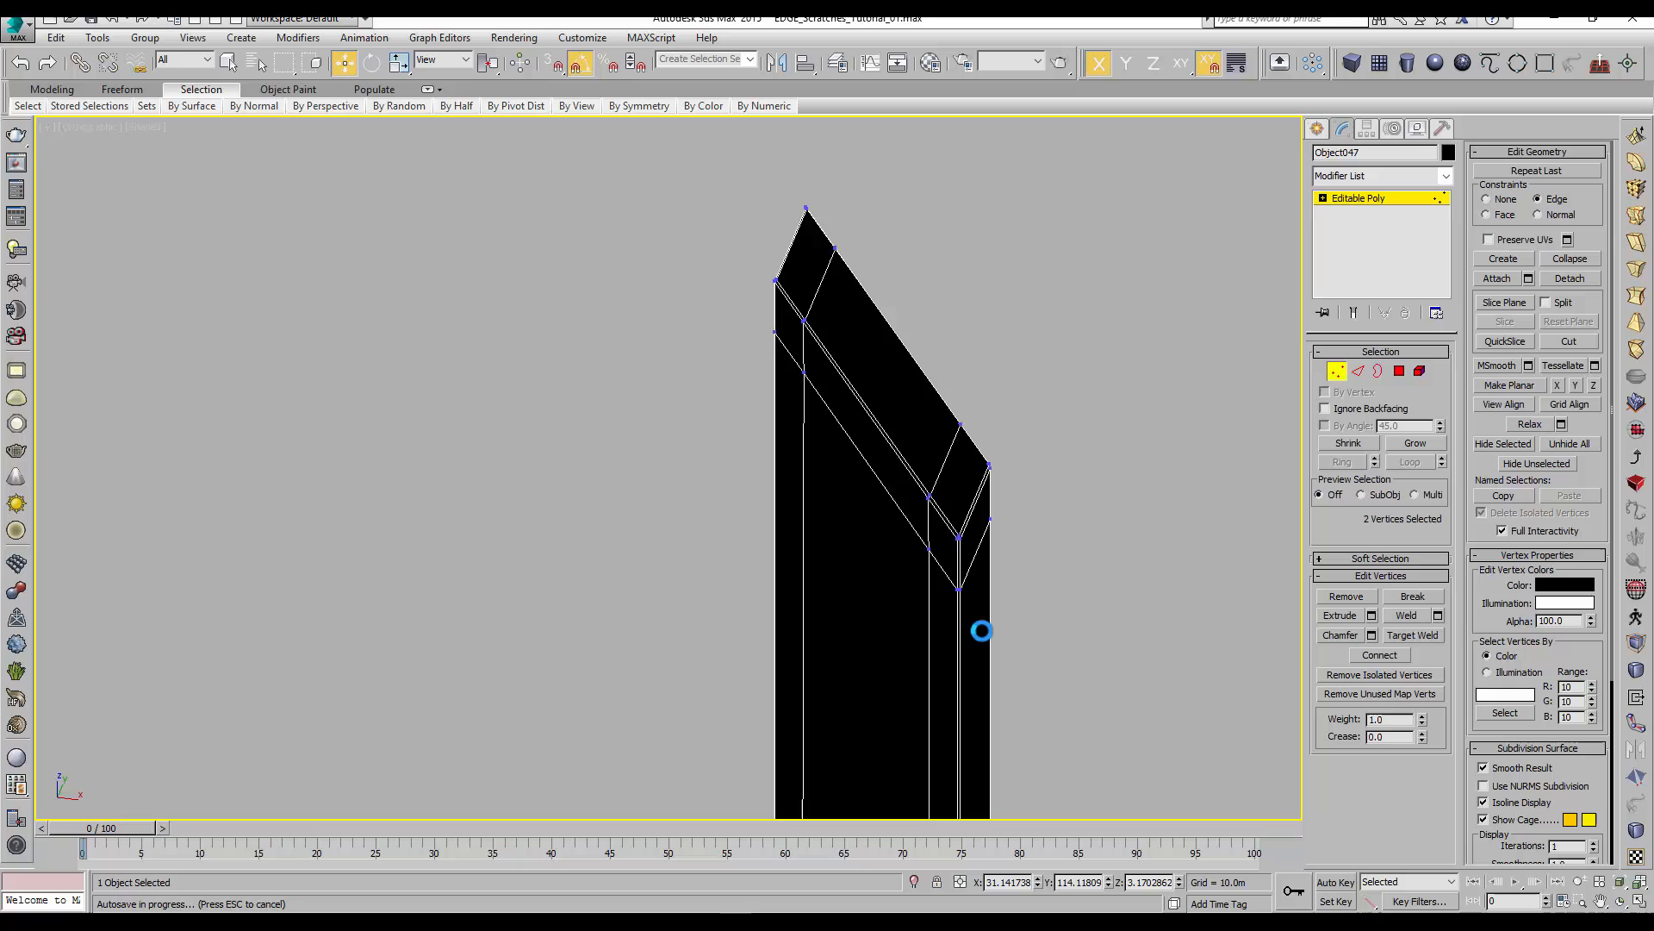
Examine the black and white vertex colors along the edges of the frame's posts and crossbar
{"action": "scroll", "coordinate": [970, 600], "scroll_direction": "up", "scroll_amount": 5}
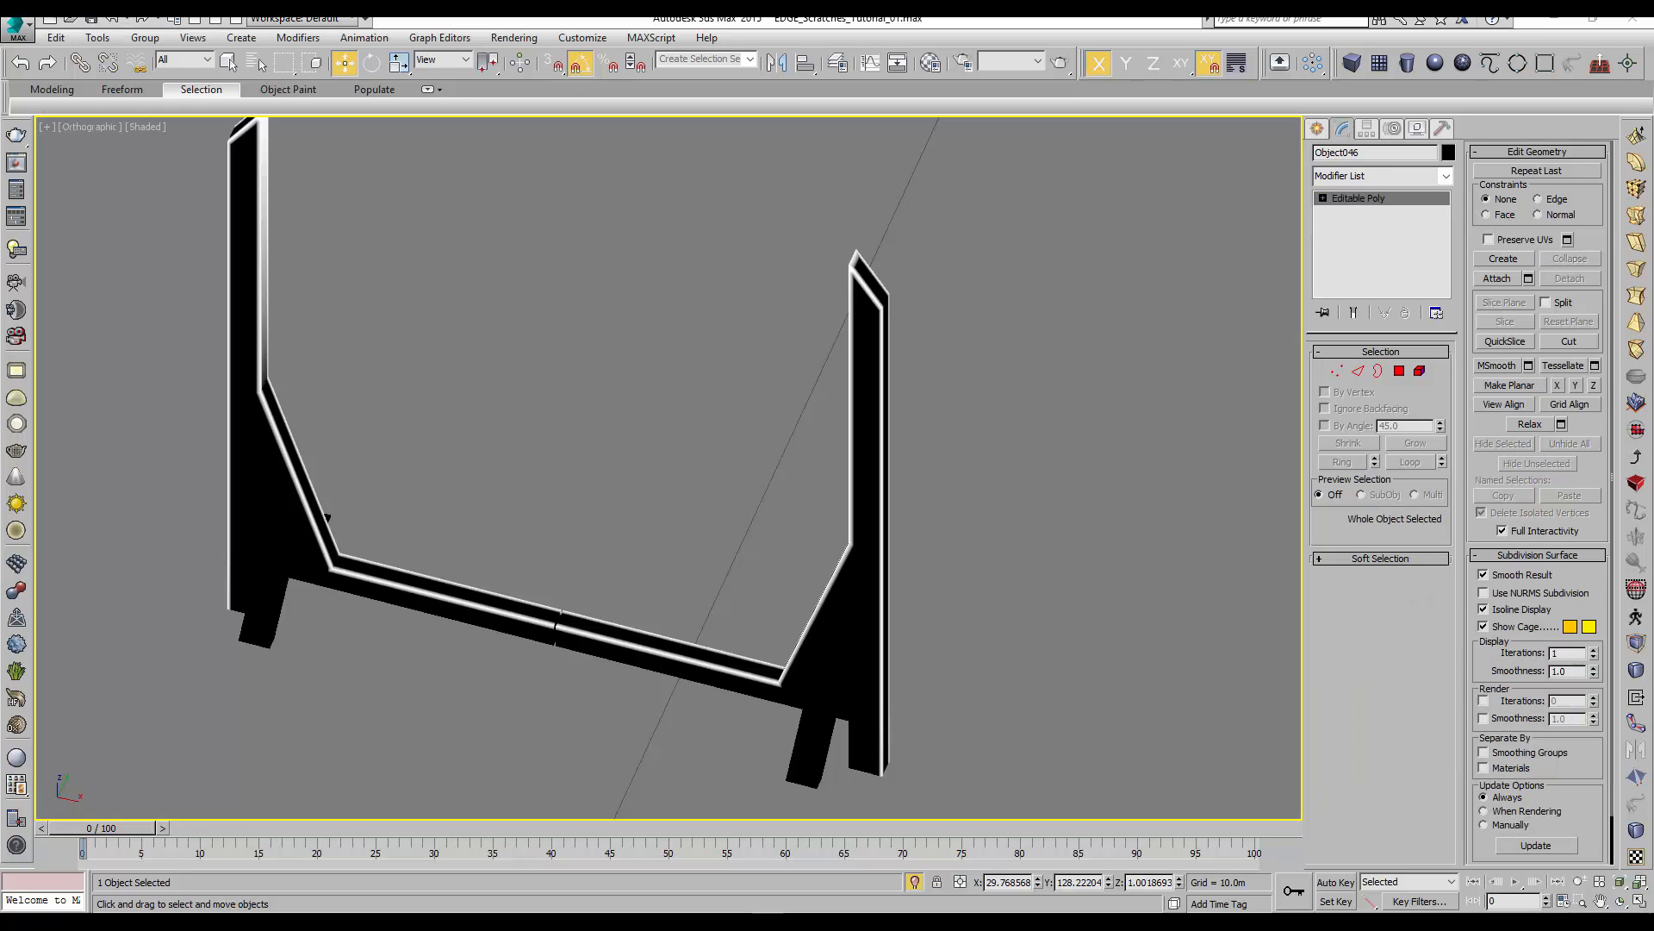
{"action": "scroll", "coordinate": [901, 442], "scroll_direction": "up", "scroll_amount": 10}
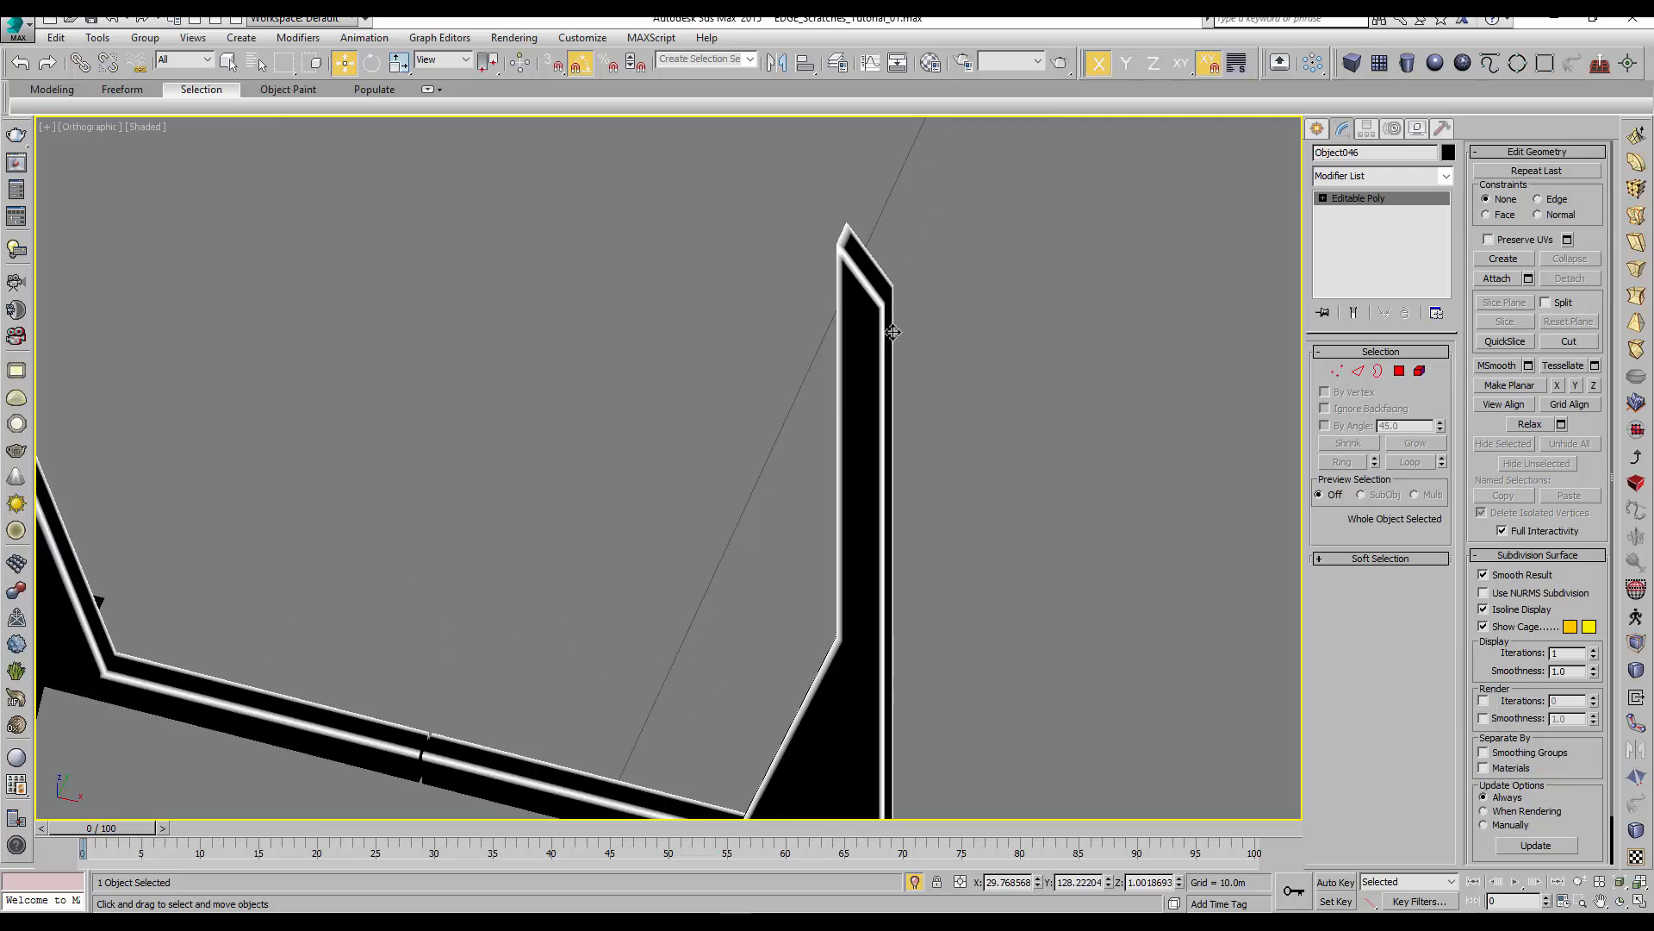
{"action": "scroll", "coordinate": [897, 345], "scroll_direction": "down", "scroll_amount": 5}
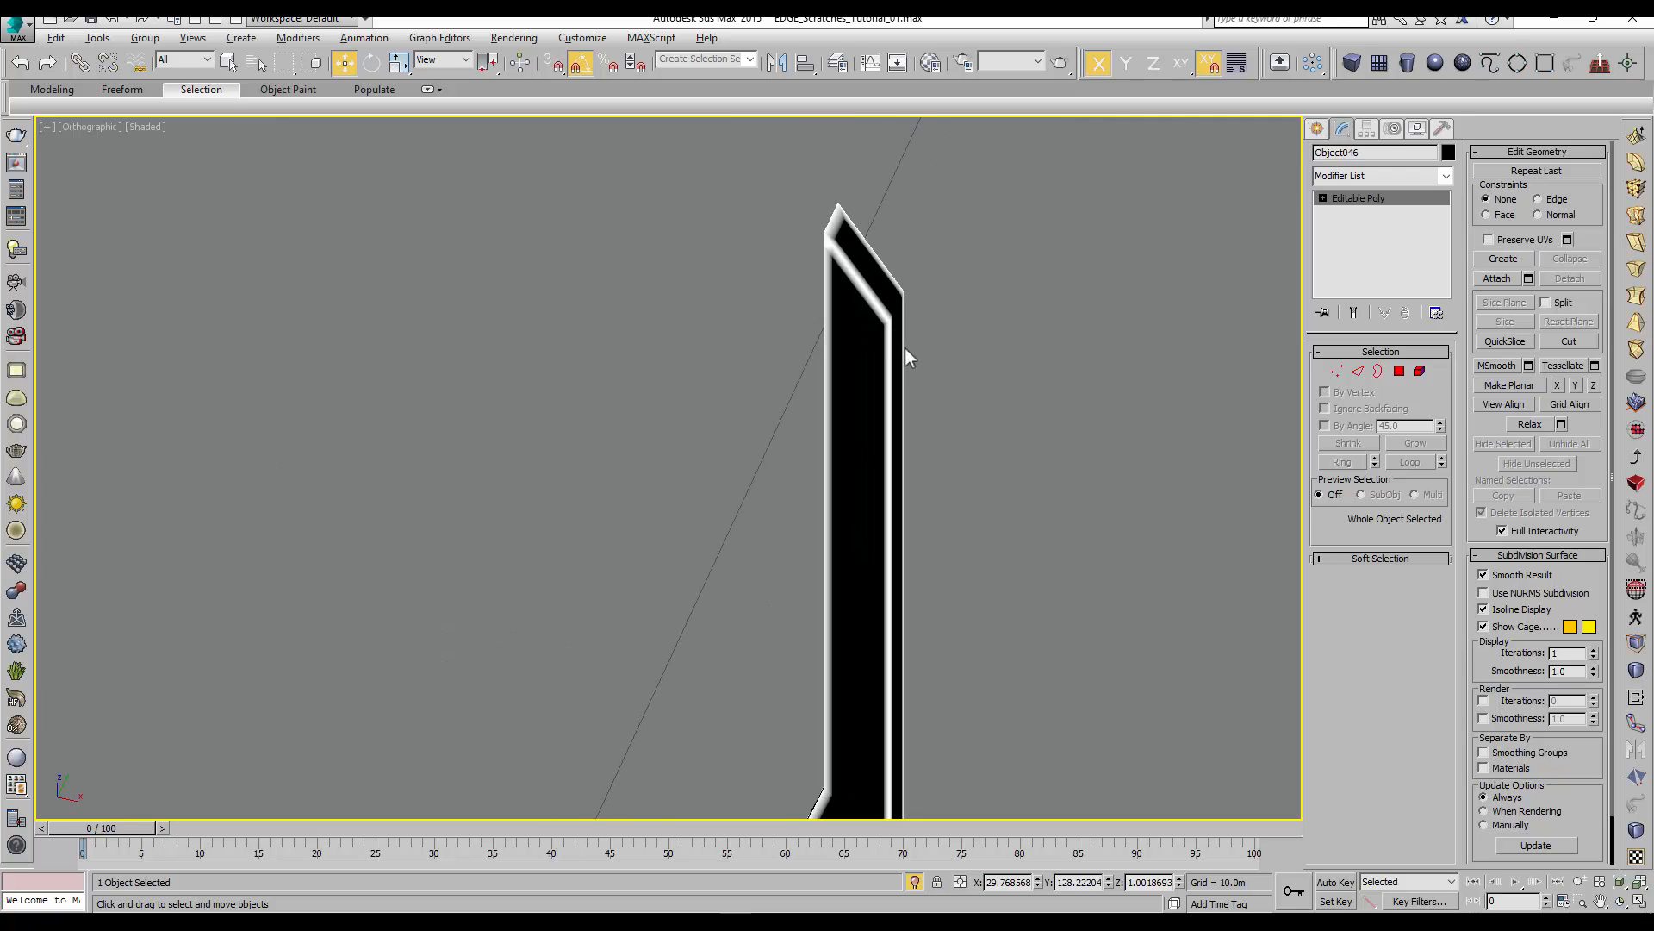
{"action": "middle_click_drag", "start_coordinate": [905, 347], "coordinate": [853, 341], "text": "alt"}
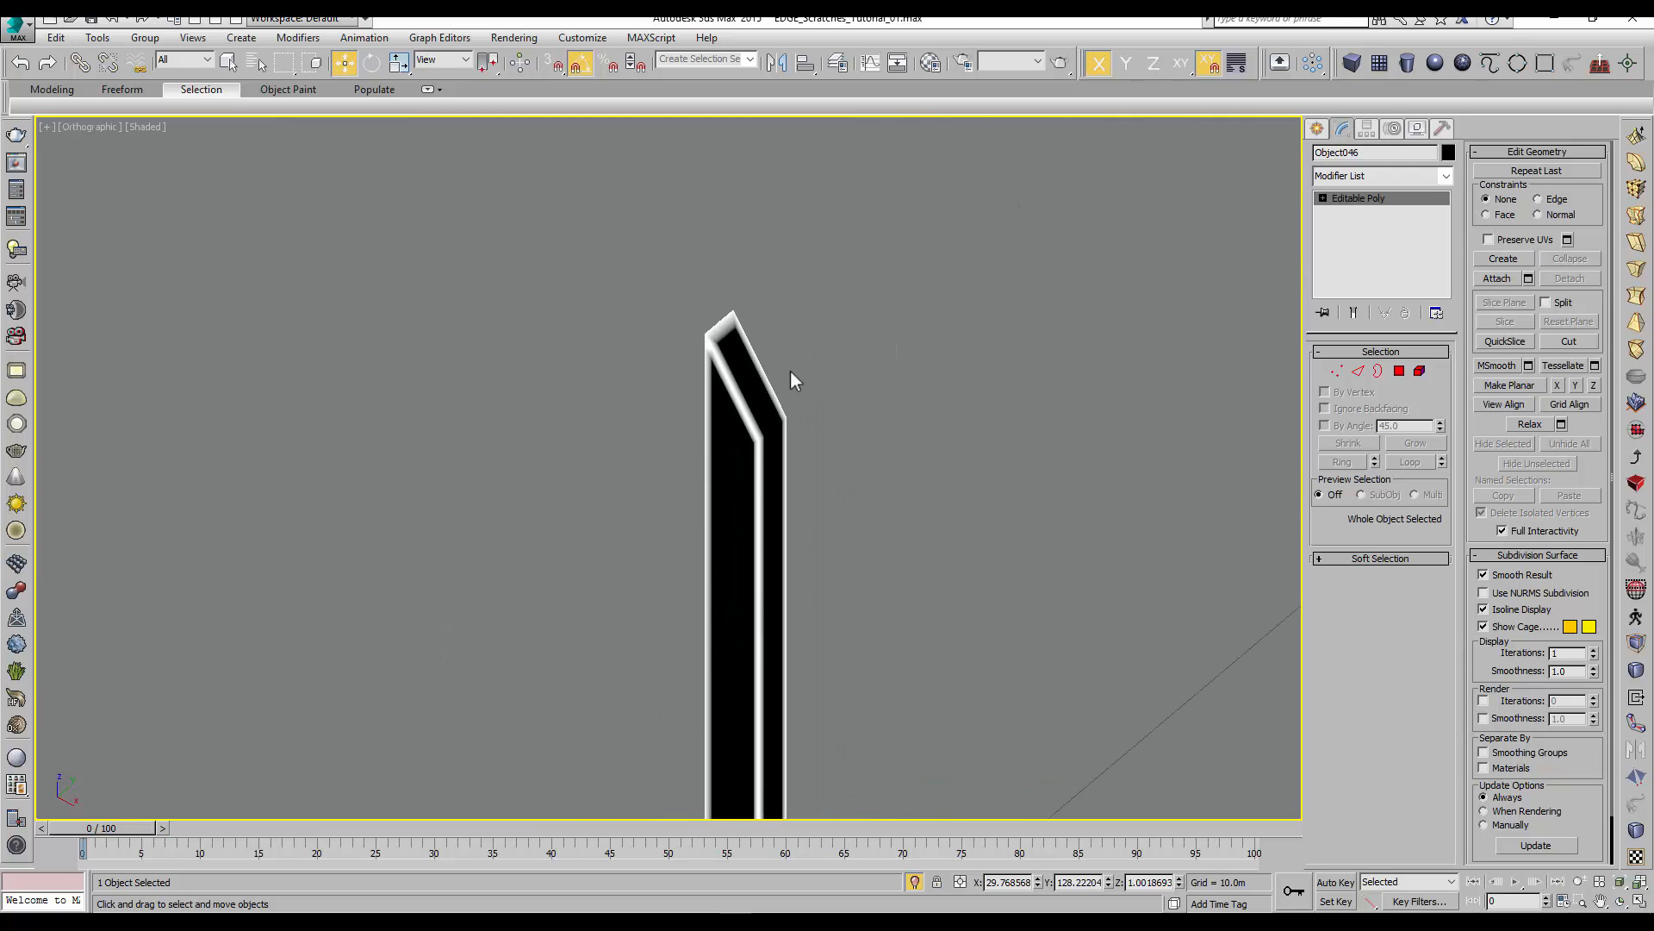
{"action": "scroll", "coordinate": [790, 369], "scroll_direction": "up", "scroll_amount": 5}
{"action": "scroll", "coordinate": [790, 369], "scroll_direction": "down", "scroll_amount": 6}
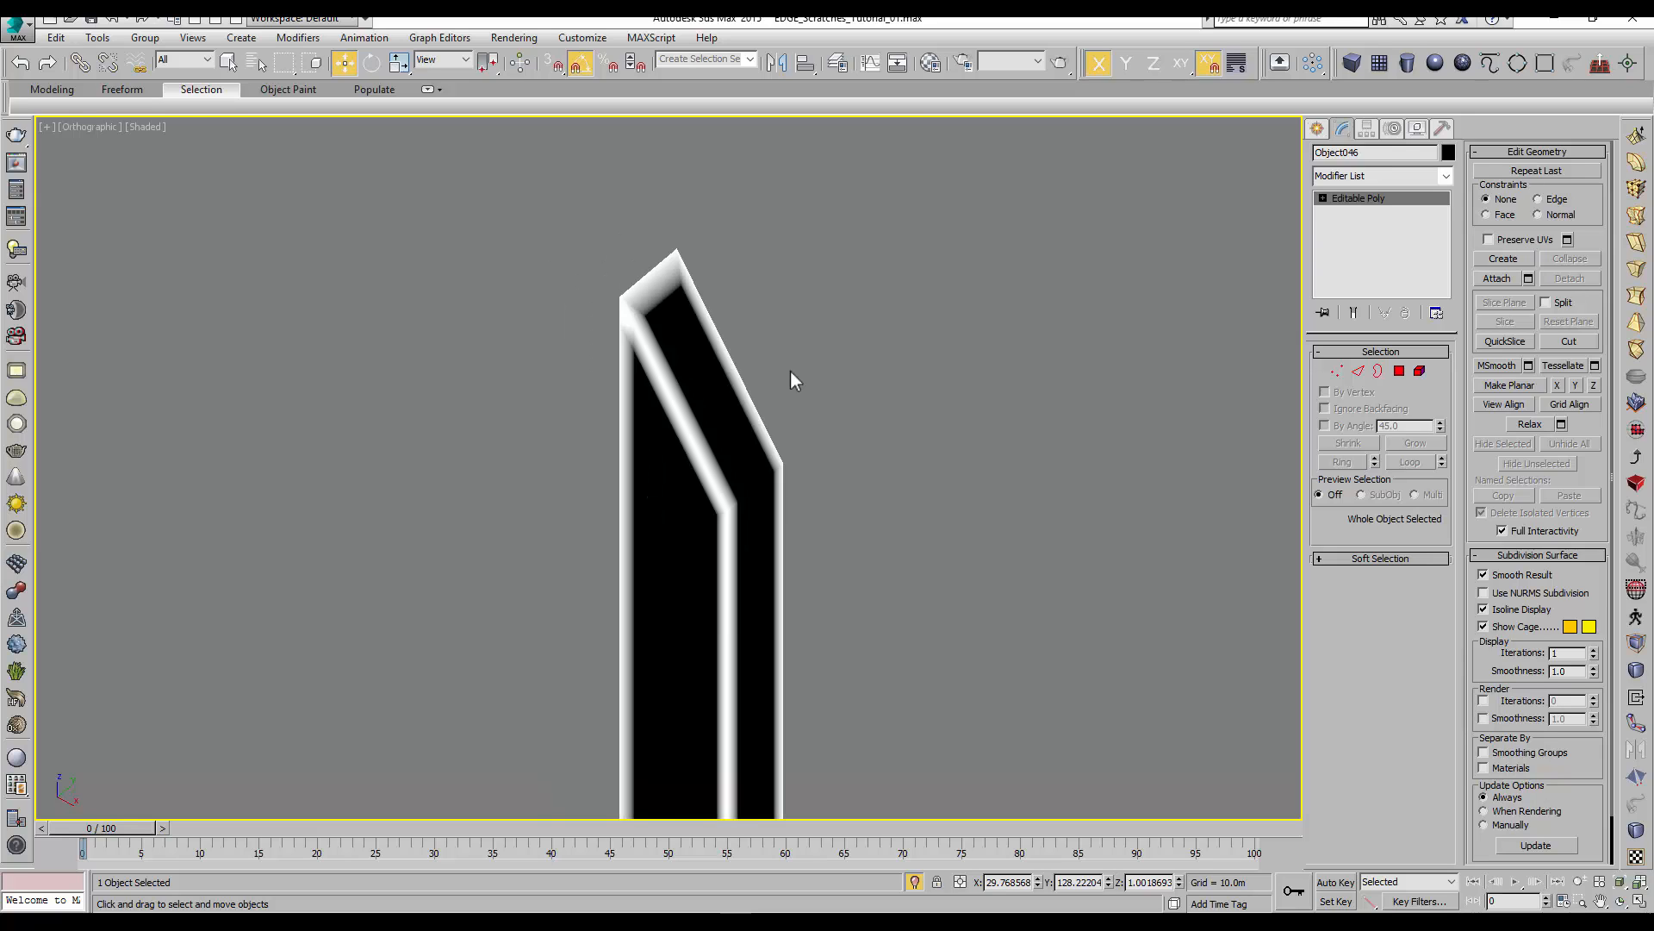
{"action": "middle_click_drag", "start_coordinate": [789, 369], "coordinate": [868, 535]}
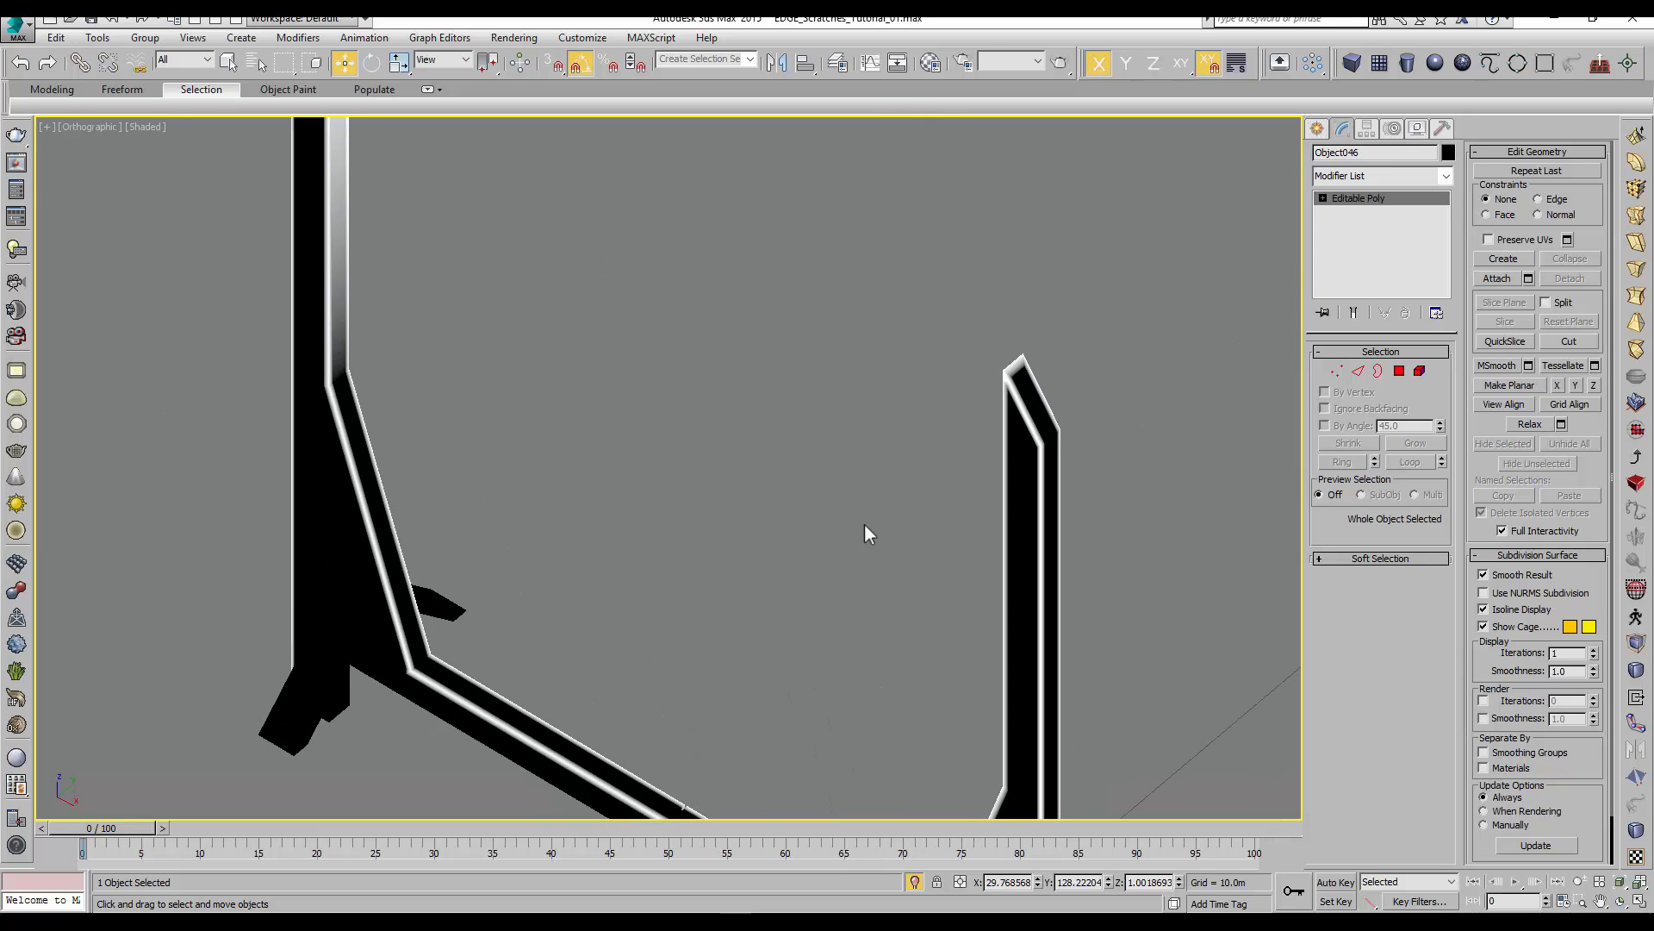
{"action": "scroll", "coordinate": [632, 580], "scroll_direction": "up", "scroll_amount": 4}
{"action": "scroll", "coordinate": [506, 479], "scroll_direction": "down", "scroll_amount": 3}
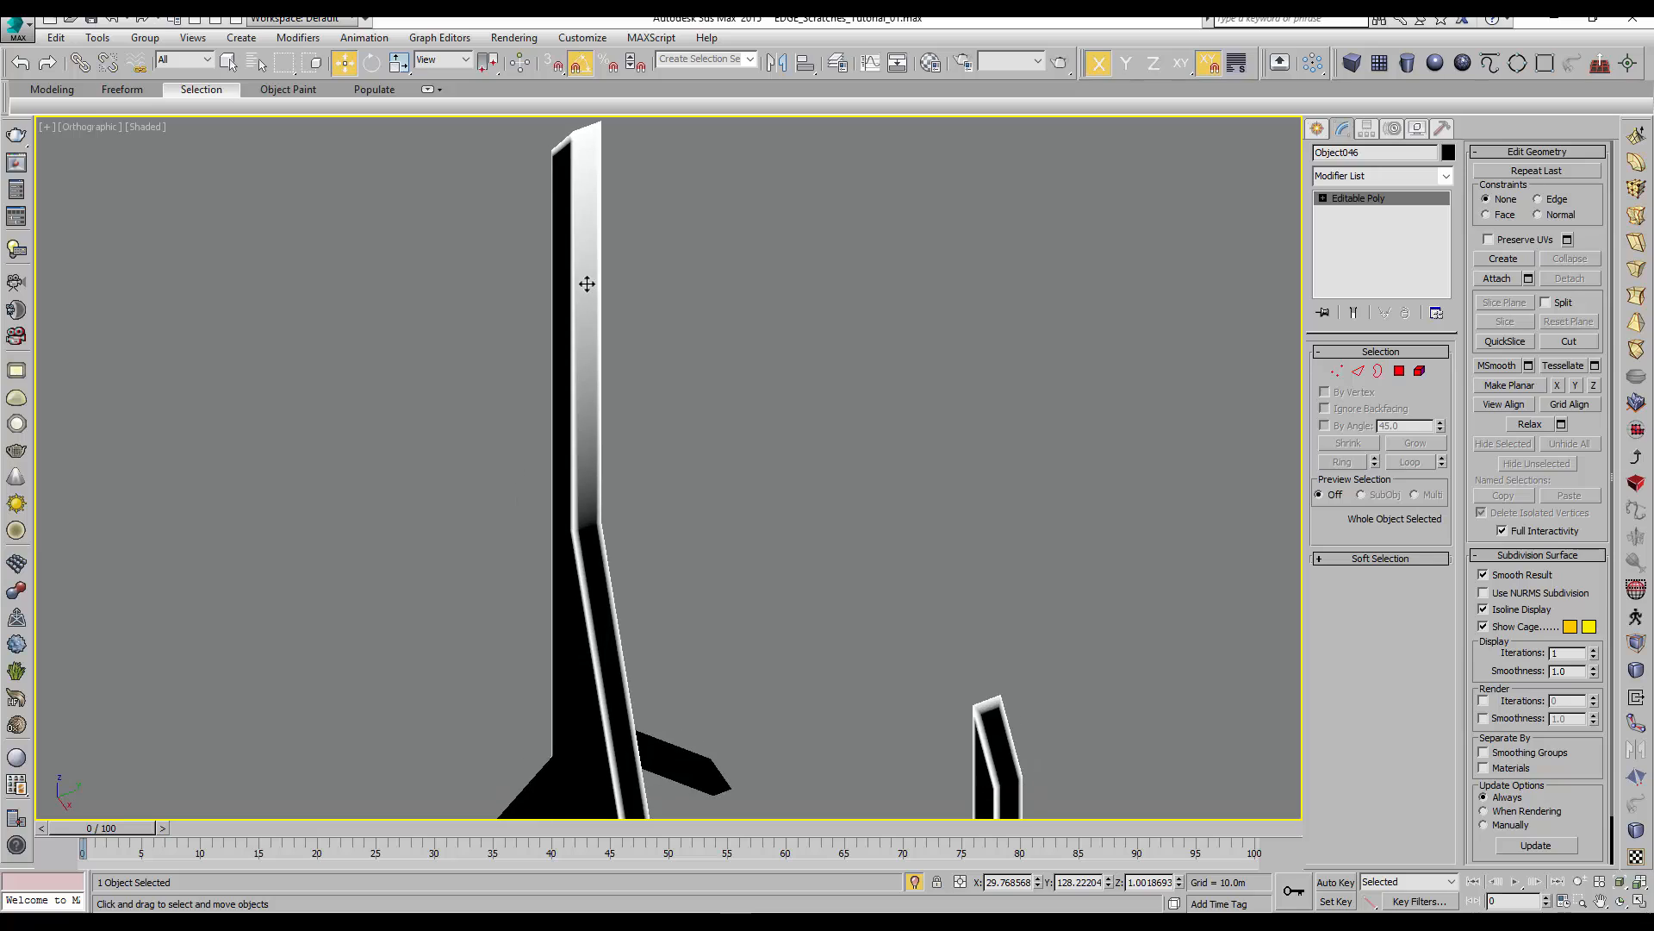
{"action": "scroll", "coordinate": [627, 388], "scroll_direction": "up", "scroll_amount": 5}
{"action": "middle_click_drag", "start_coordinate": [647, 312], "coordinate": [813, 650]}
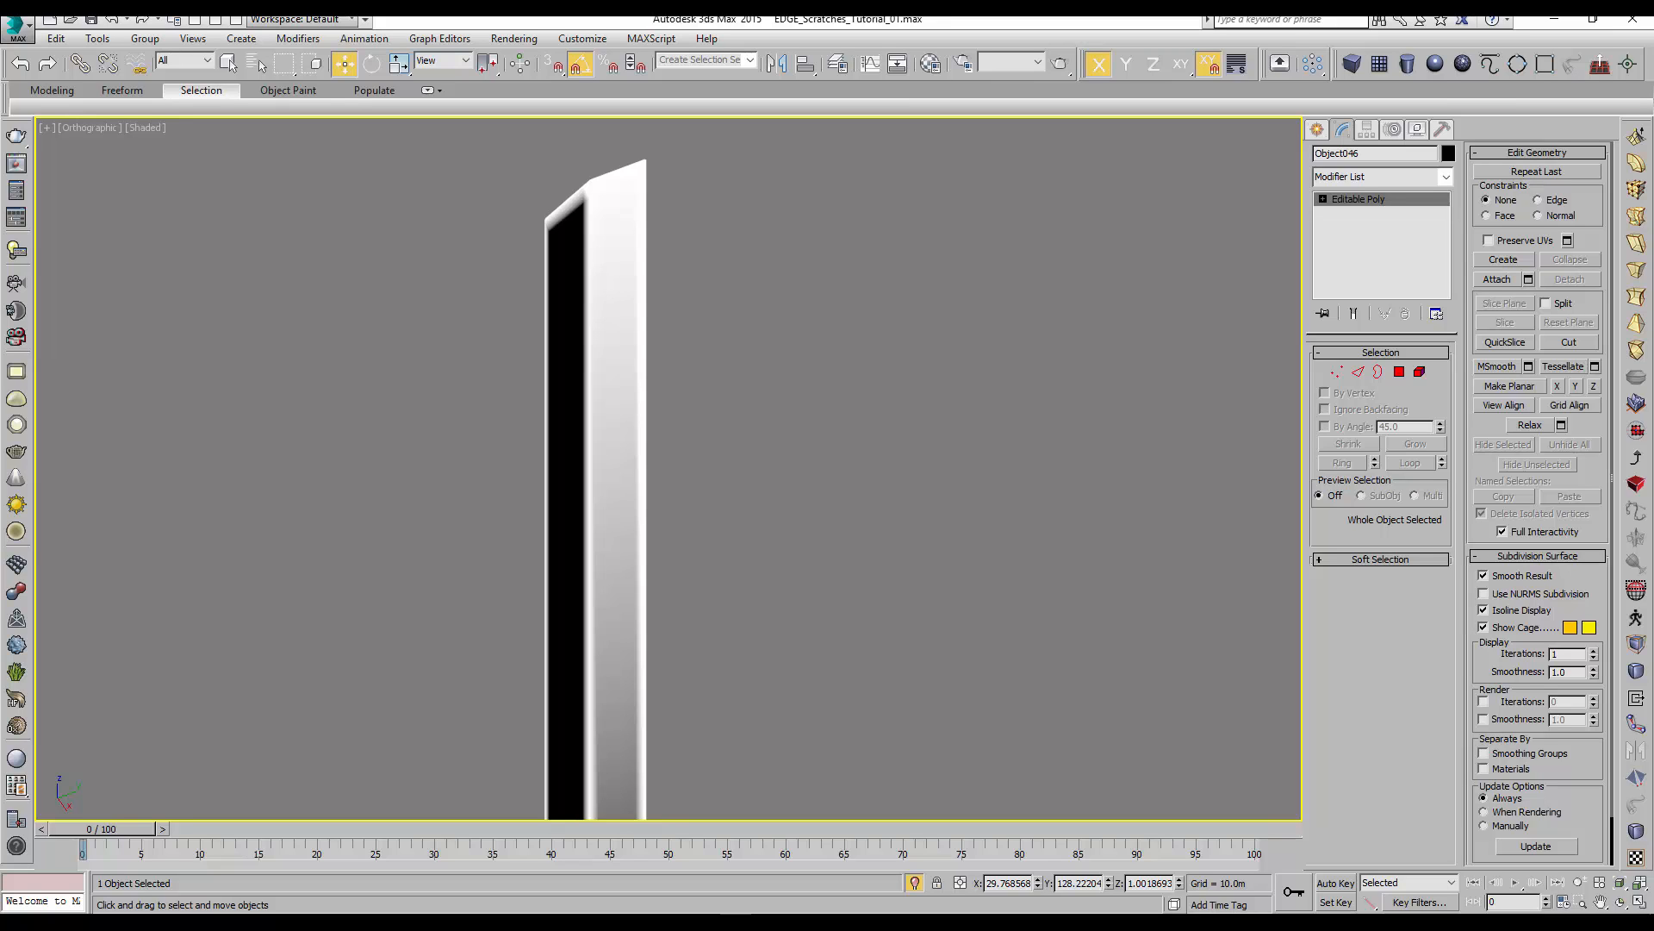
Add a Vertex Color map and a Gradient Ramp map side by side in the Slate Material Editor below the Mix map
{"action": "key", "text": "m"}
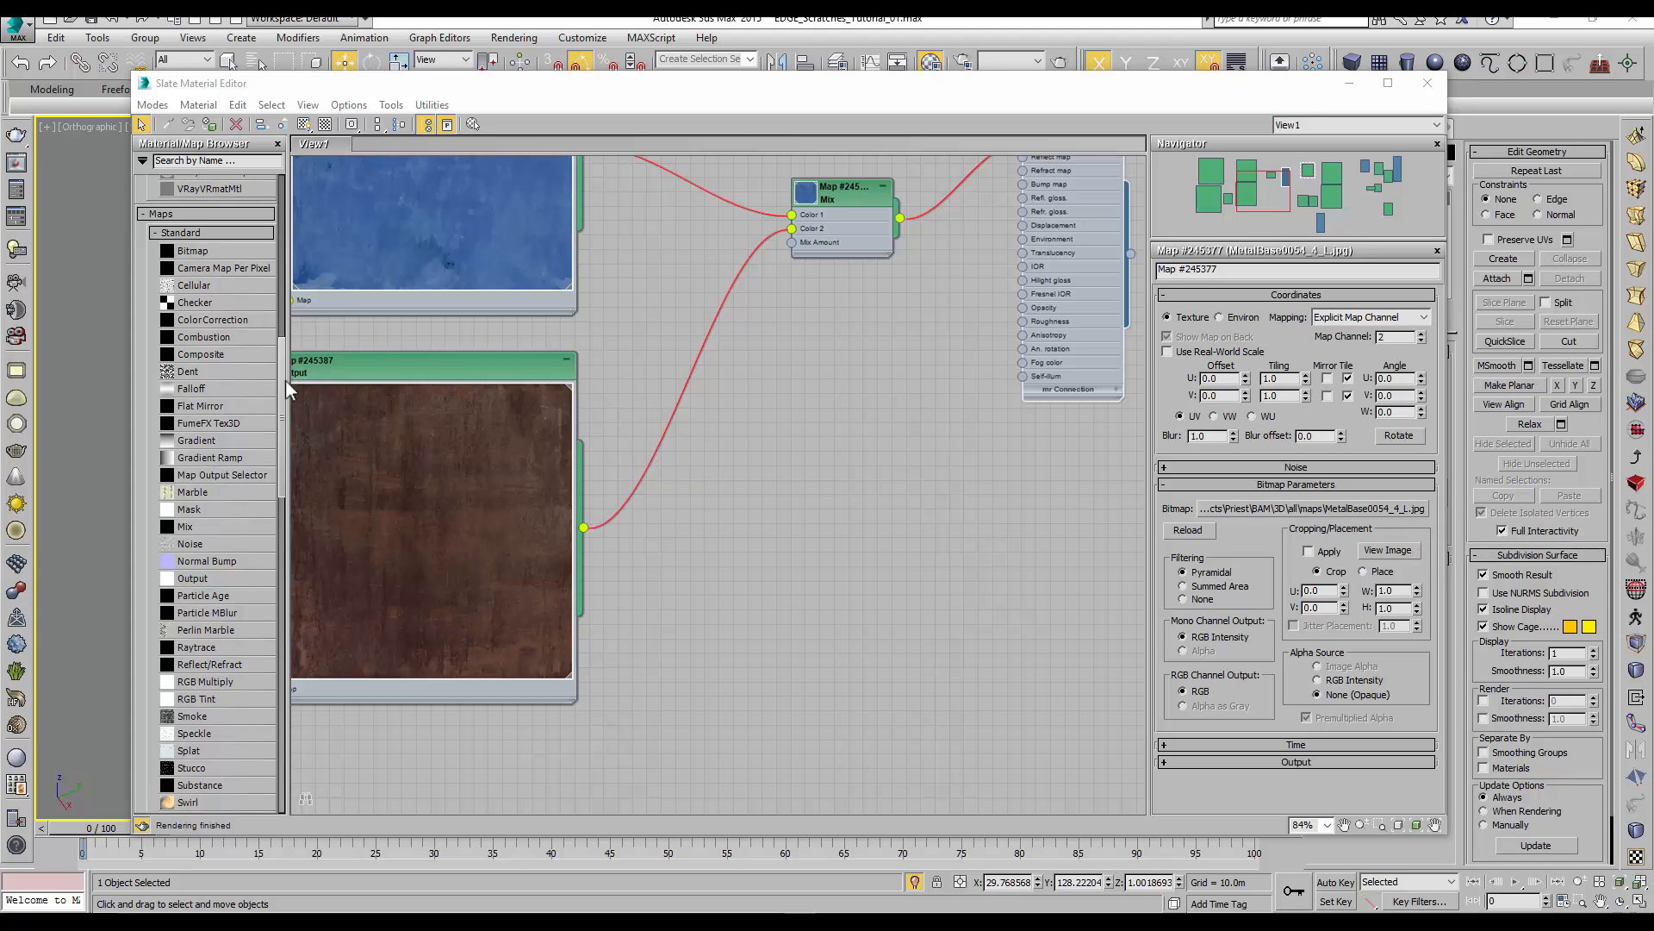
{"action": "left_click_drag", "start_coordinate": [285, 401], "coordinate": [281, 461]}
{"action": "left_click_drag", "start_coordinate": [195, 677], "coordinate": [443, 665]}
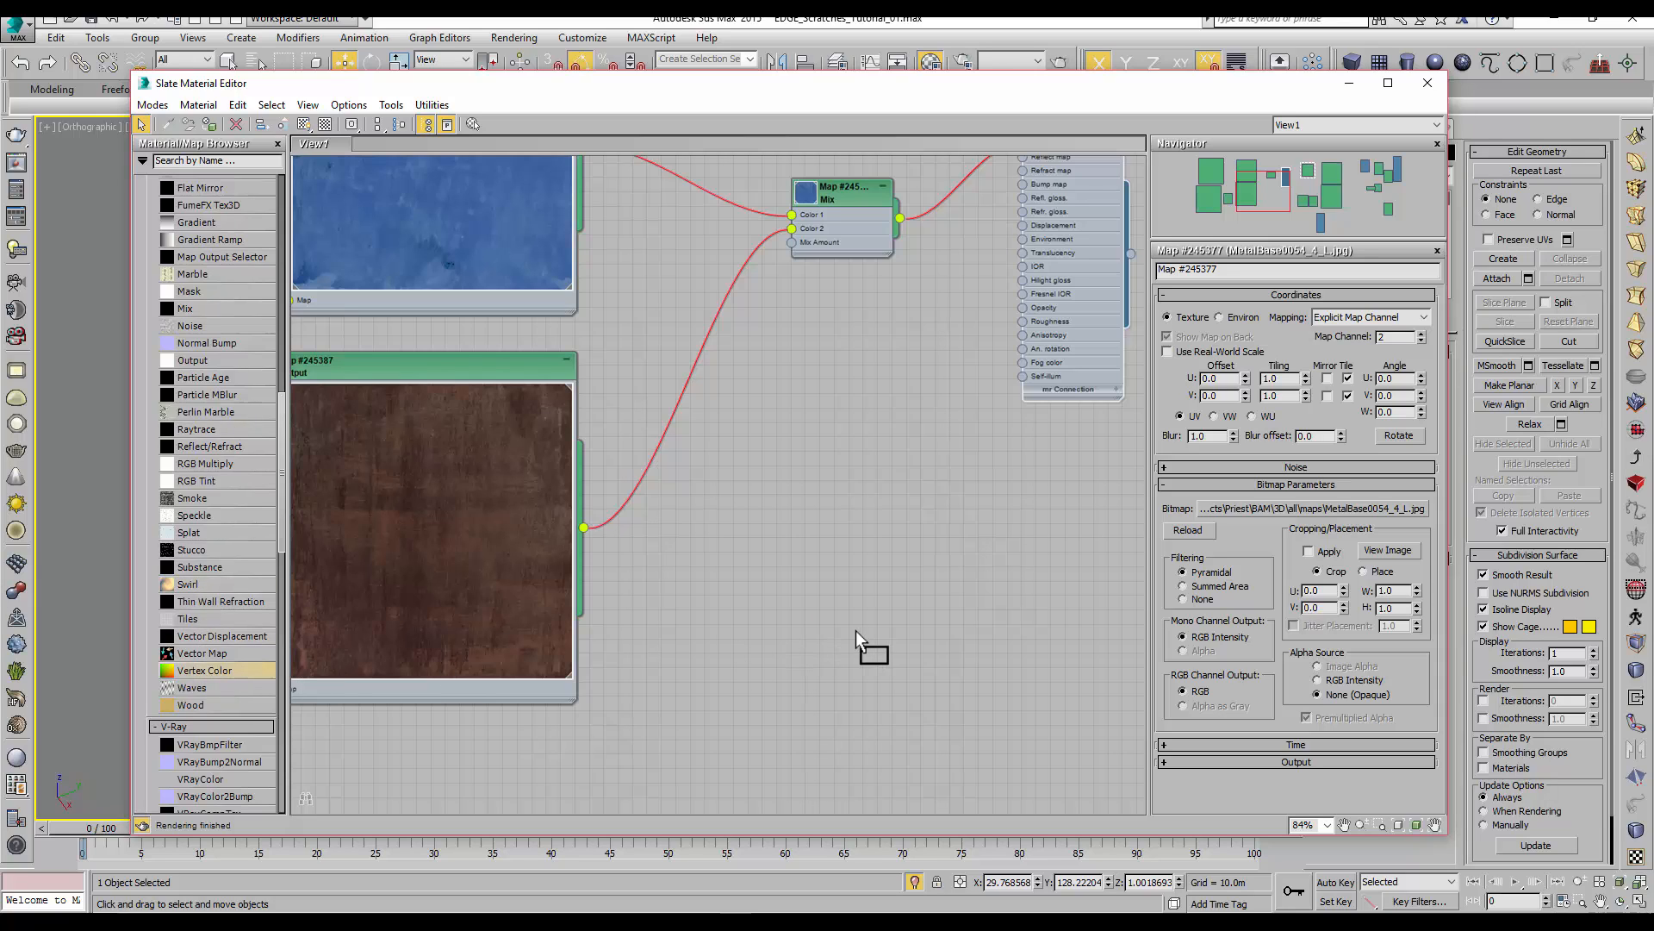
{"action": "left_click_drag", "start_coordinate": [856, 631], "coordinate": [858, 631]}
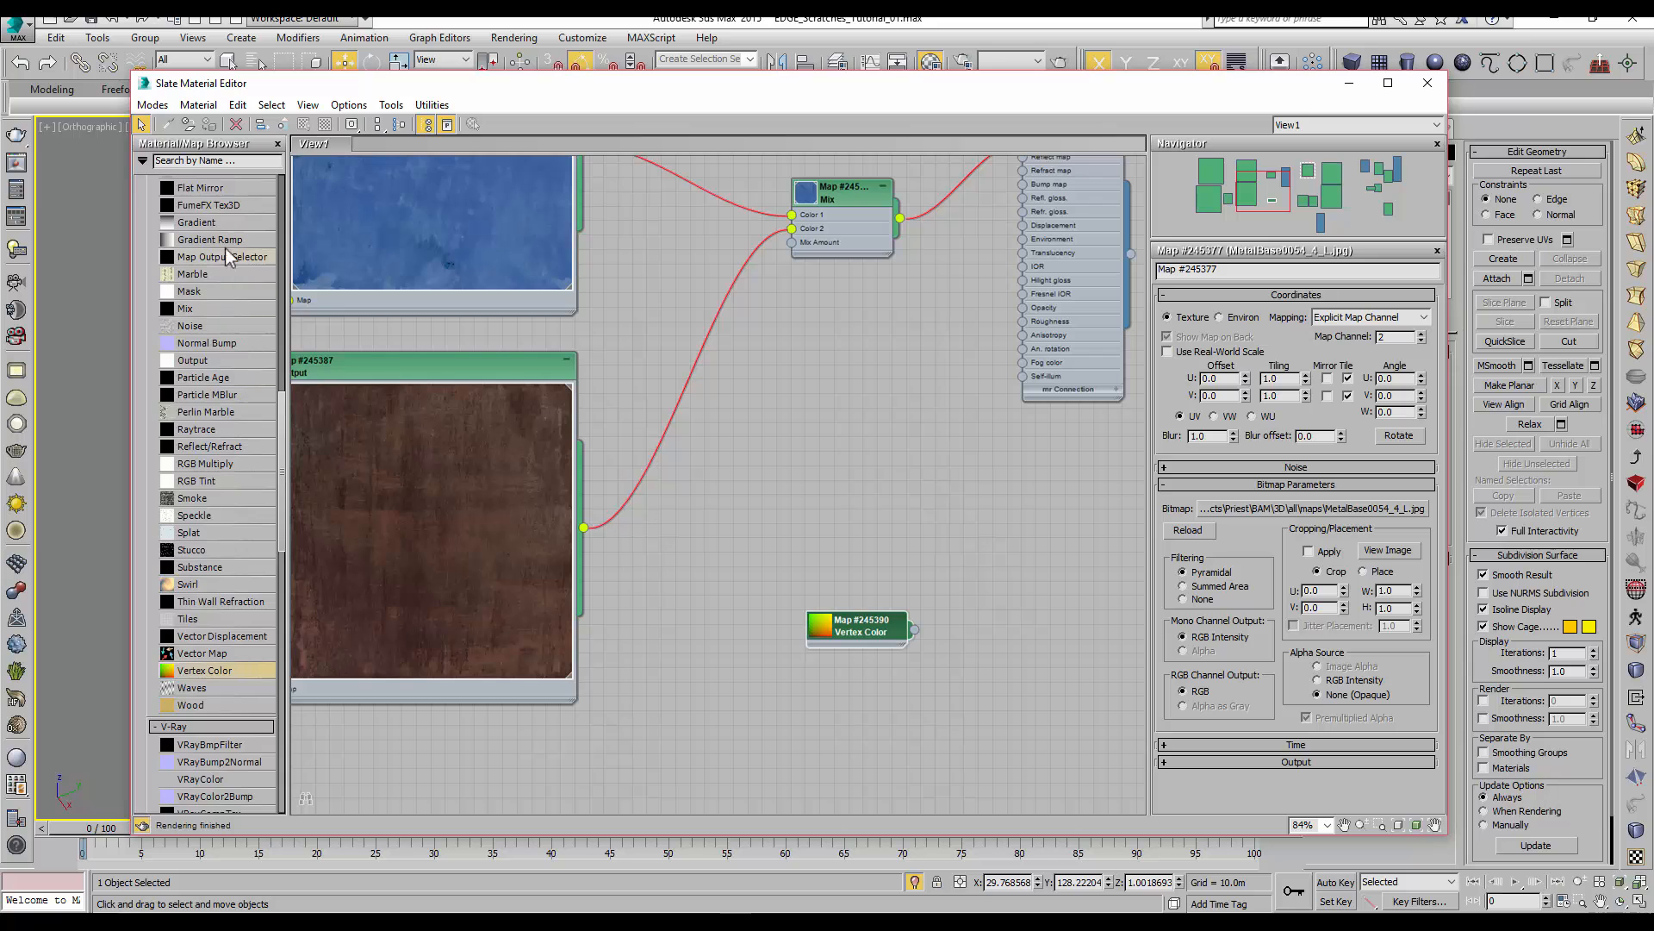
{"action": "left_click_drag", "start_coordinate": [211, 240], "coordinate": [563, 403]}
{"action": "left_click_drag", "start_coordinate": [958, 562], "coordinate": [960, 565]}
{"action": "left_click_drag", "start_coordinate": [859, 629], "coordinate": [799, 600]}
Connect the Vertex Color map to the Source Map input of the Gradient Ramp
{"action": "scroll", "coordinate": [903, 619], "scroll_direction": "up", "scroll_amount": 3}
{"action": "scroll", "coordinate": [887, 618], "scroll_direction": "up", "scroll_amount": 5}
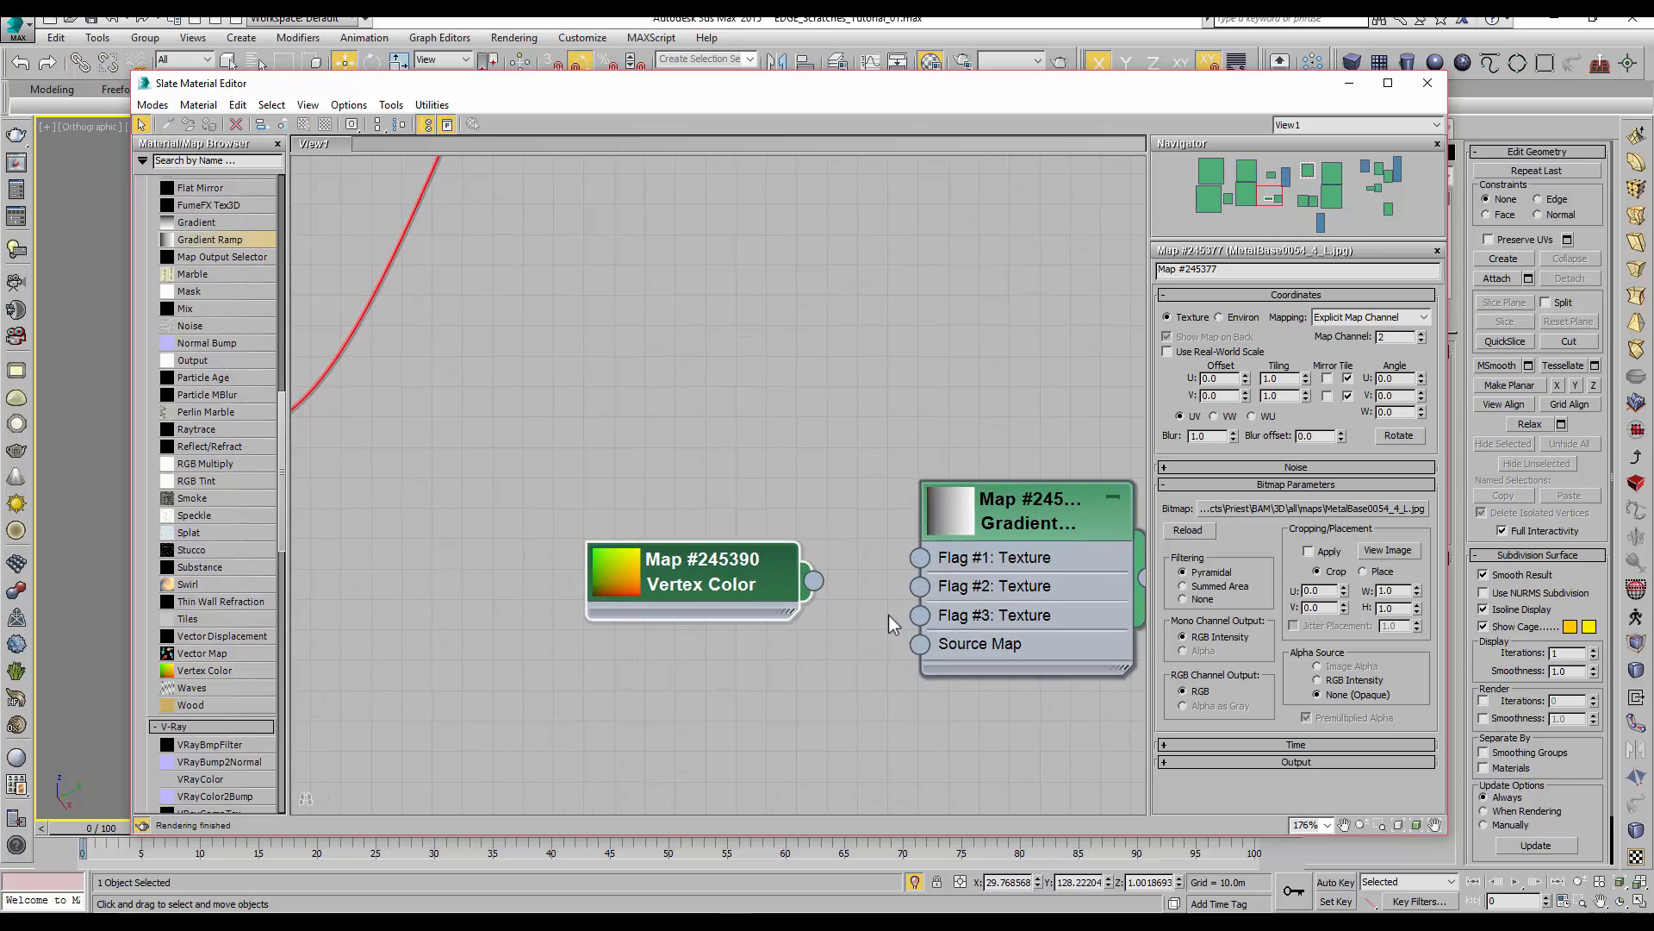
{"action": "middle_click_drag", "start_coordinate": [887, 614], "coordinate": [653, 570]}
{"action": "left_click_drag", "start_coordinate": [646, 556], "coordinate": [751, 617]}
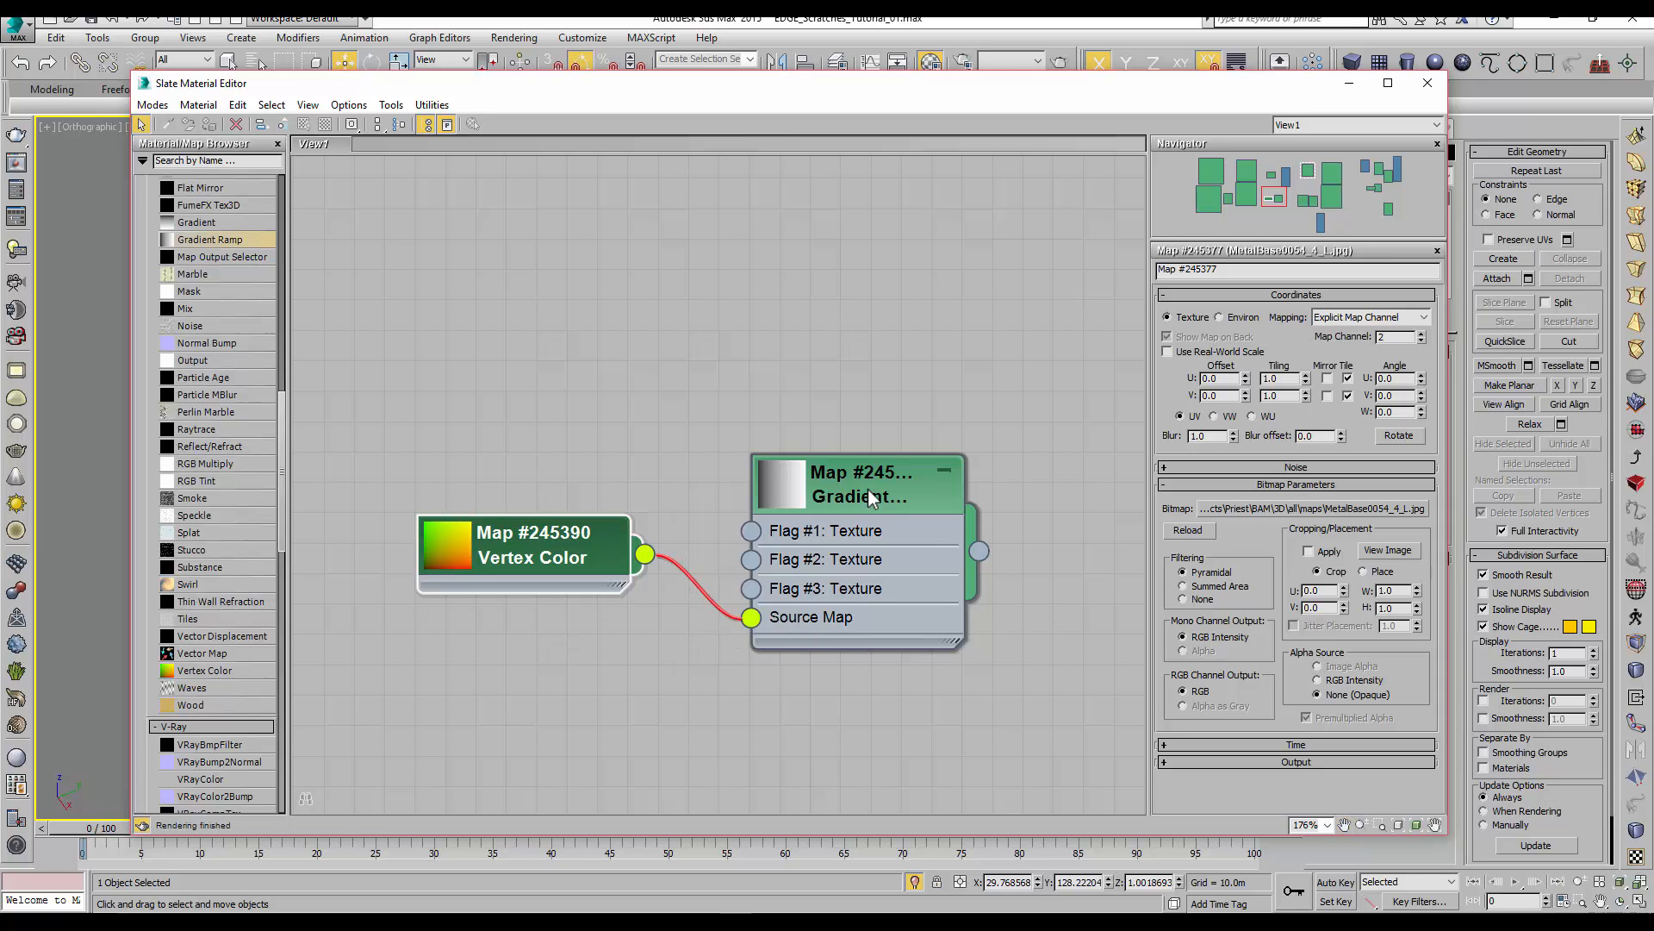
Set the new Gradient Ramp's gradient type to Mapped
{"action": "left_click_drag", "start_coordinate": [871, 497], "coordinate": [874, 503]}
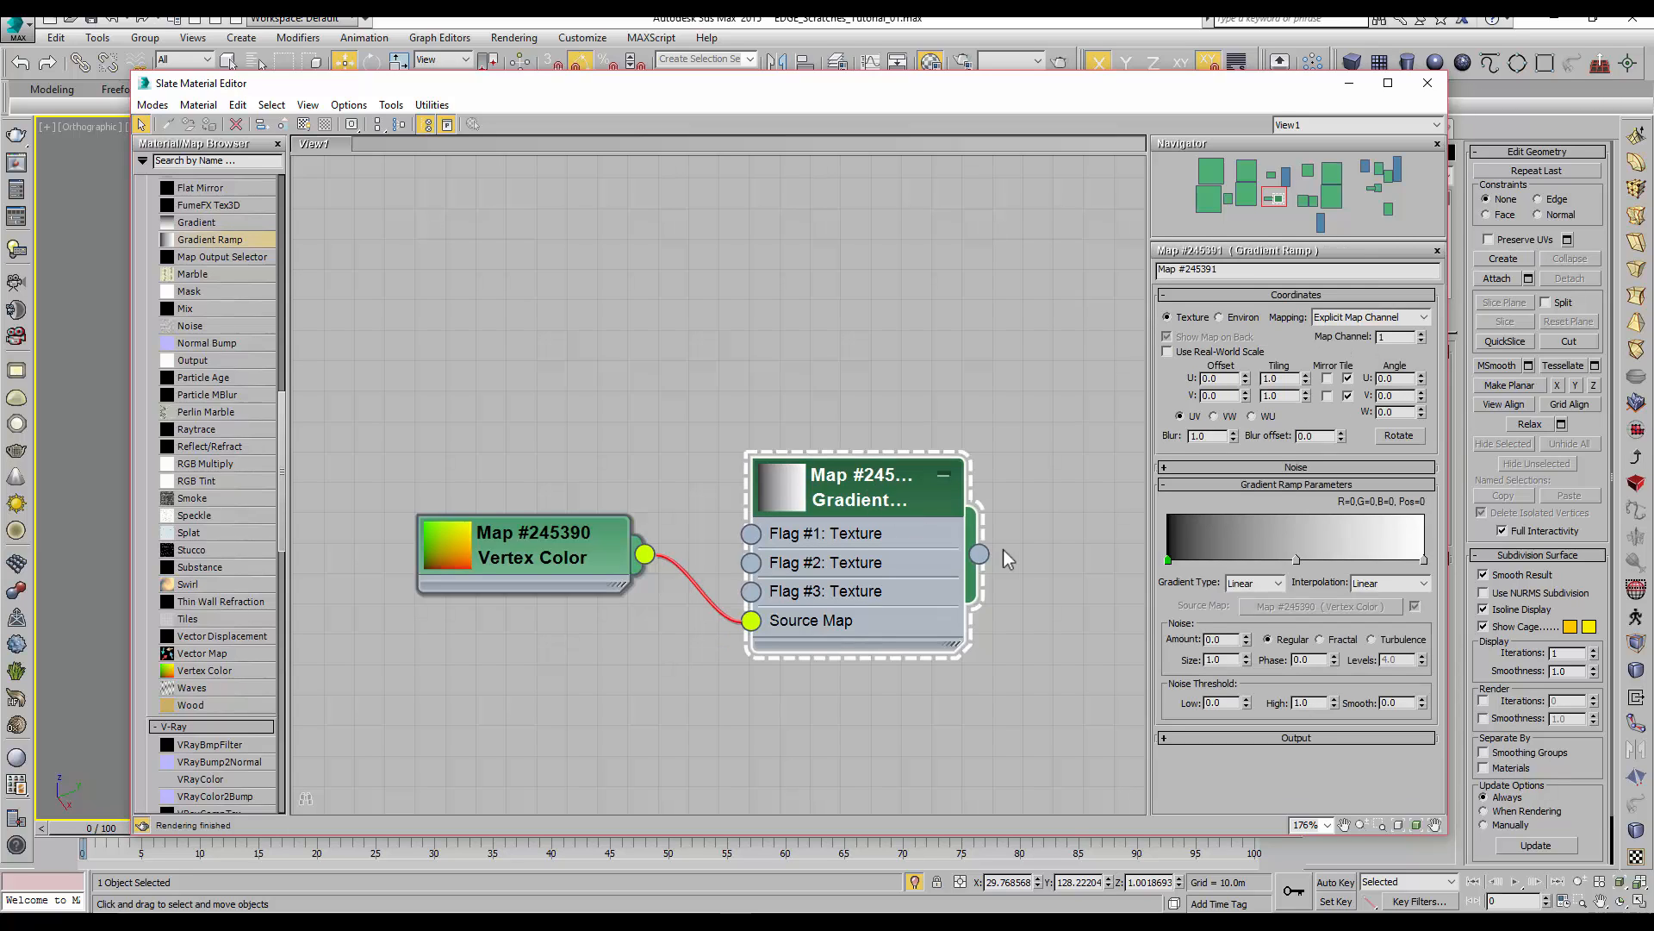
{"action": "left_click", "coordinate": [1278, 582]}
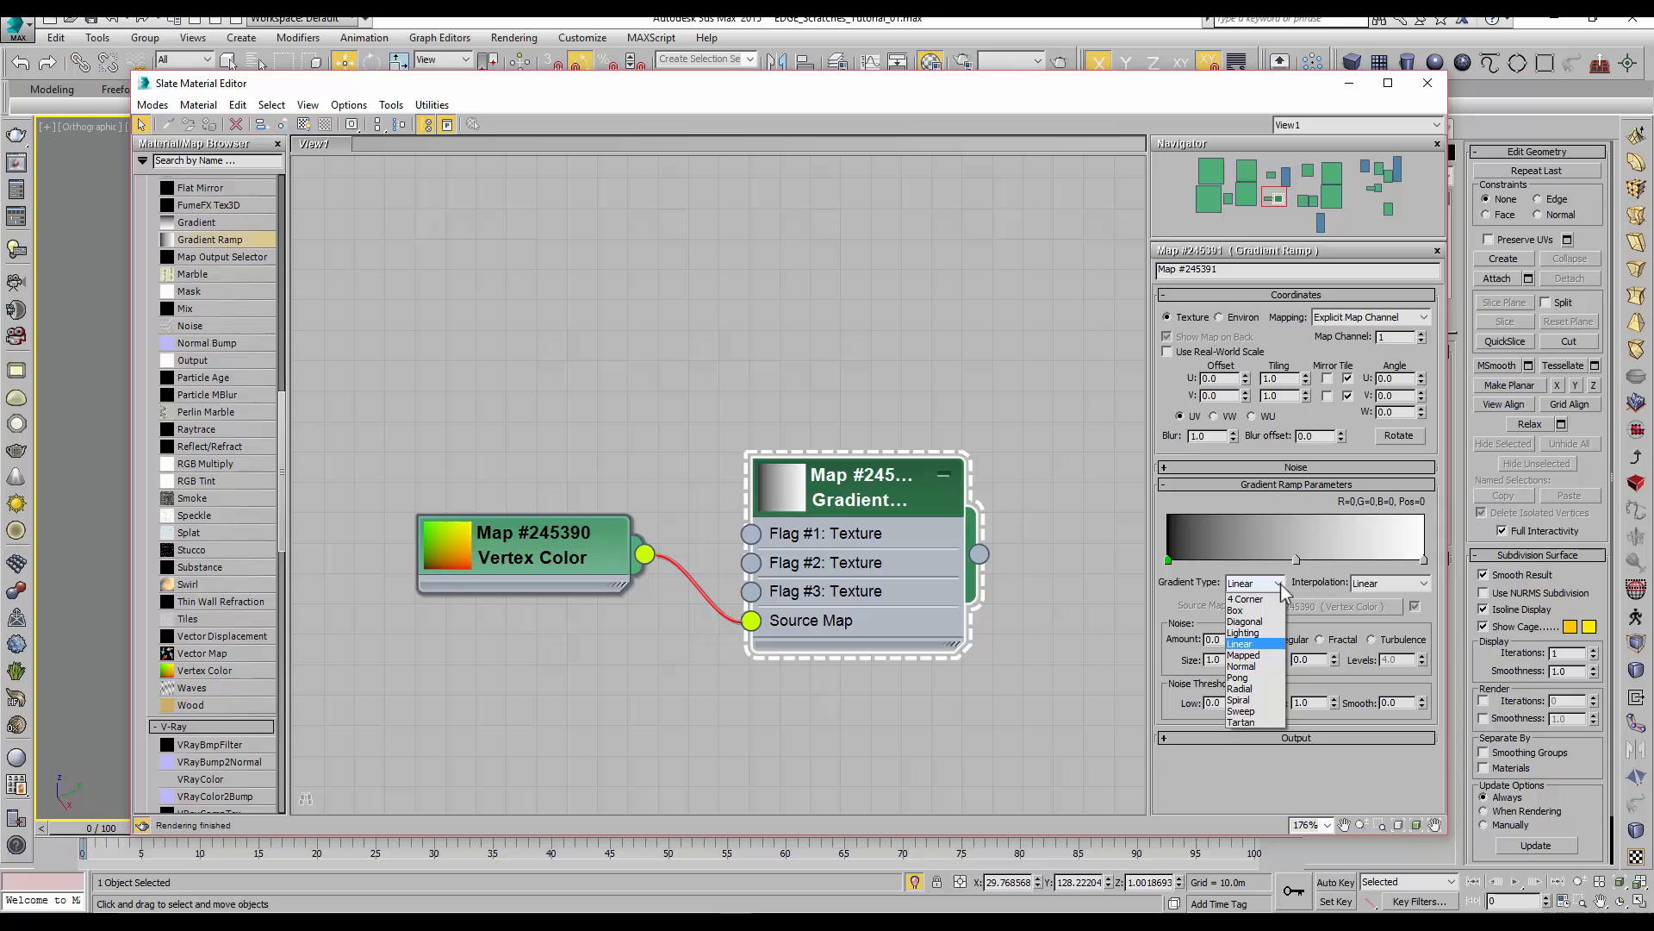
{"action": "left_click", "coordinate": [1266, 655]}
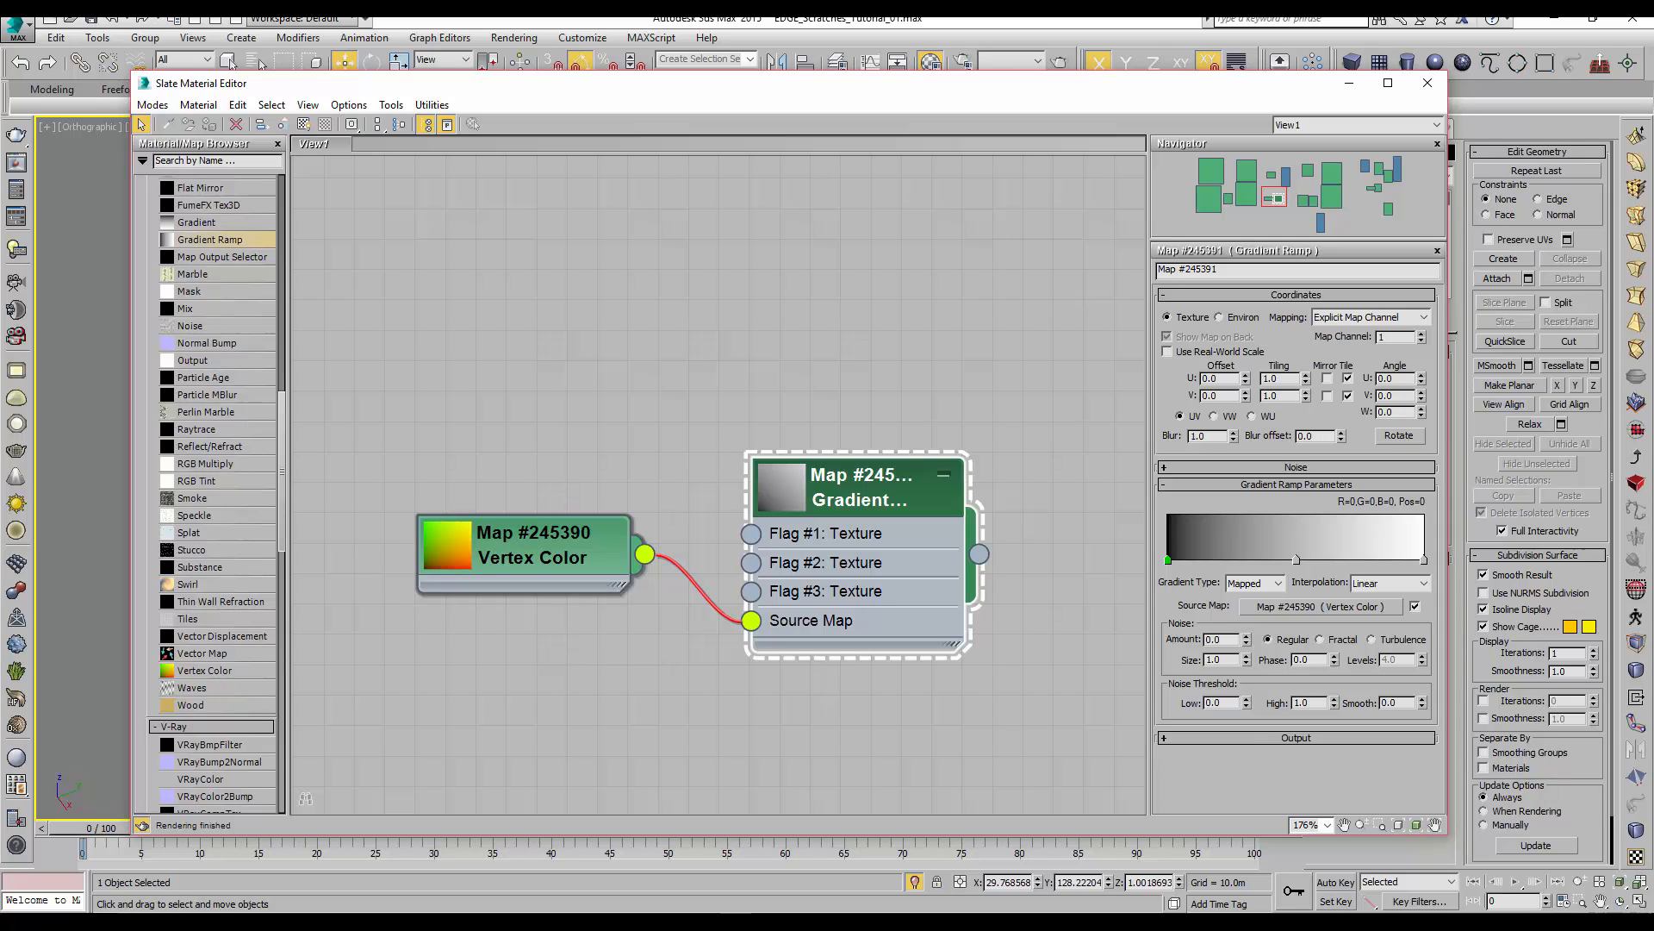
{"action": "left_click", "coordinate": [800, 920]}
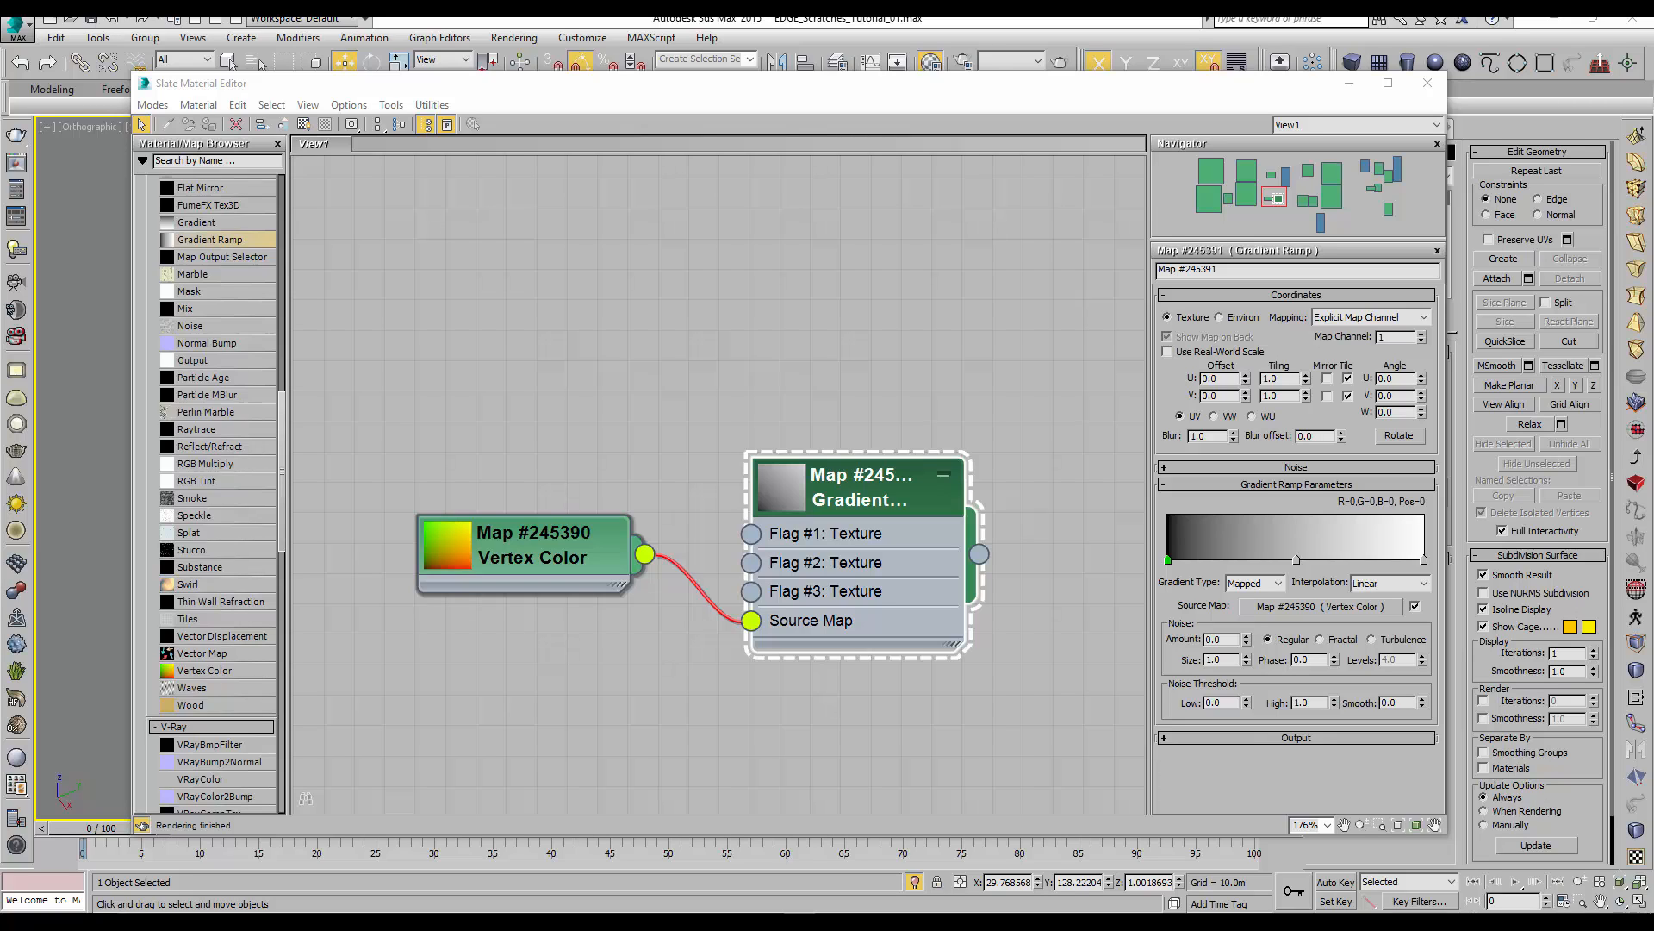
Give the Gradient Ramp Fractal noise with an amount of 0.87 and connect it to the Mix map's Mix Amount
{"action": "scroll", "coordinate": [918, 802], "scroll_direction": "down", "scroll_amount": 2}
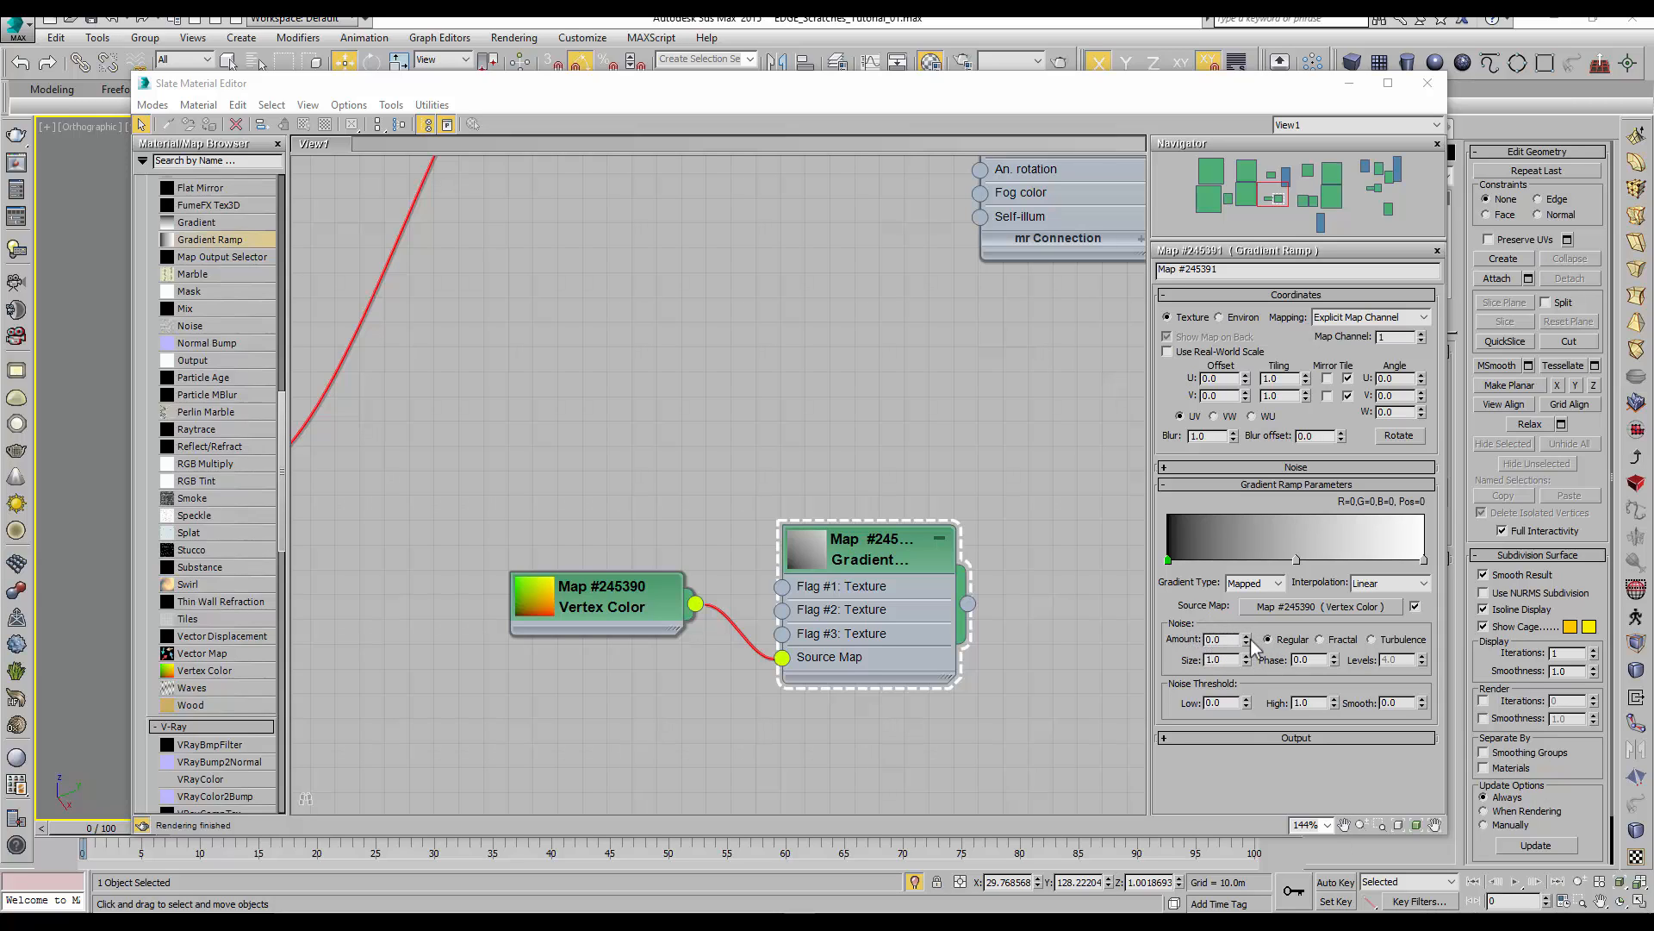
{"action": "left_click", "coordinate": [1321, 639]}
{"action": "left_click_drag", "start_coordinate": [1246, 642], "coordinate": [1260, 573]}
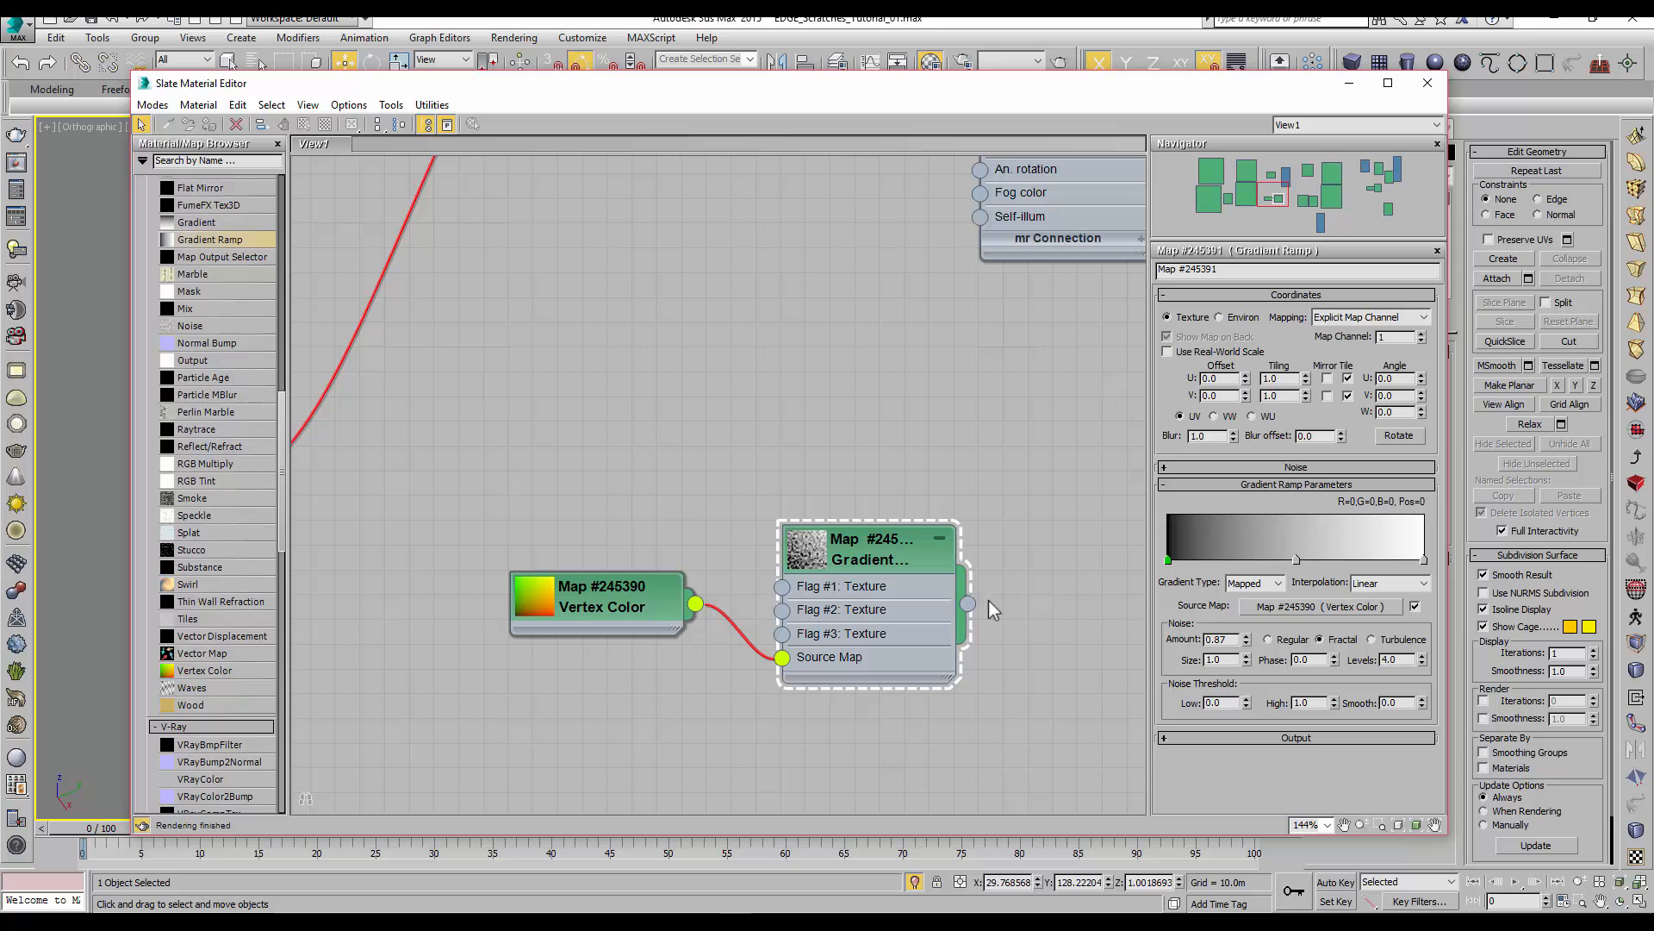
{"action": "scroll", "coordinate": [1008, 518], "scroll_direction": "down", "scroll_amount": 5}
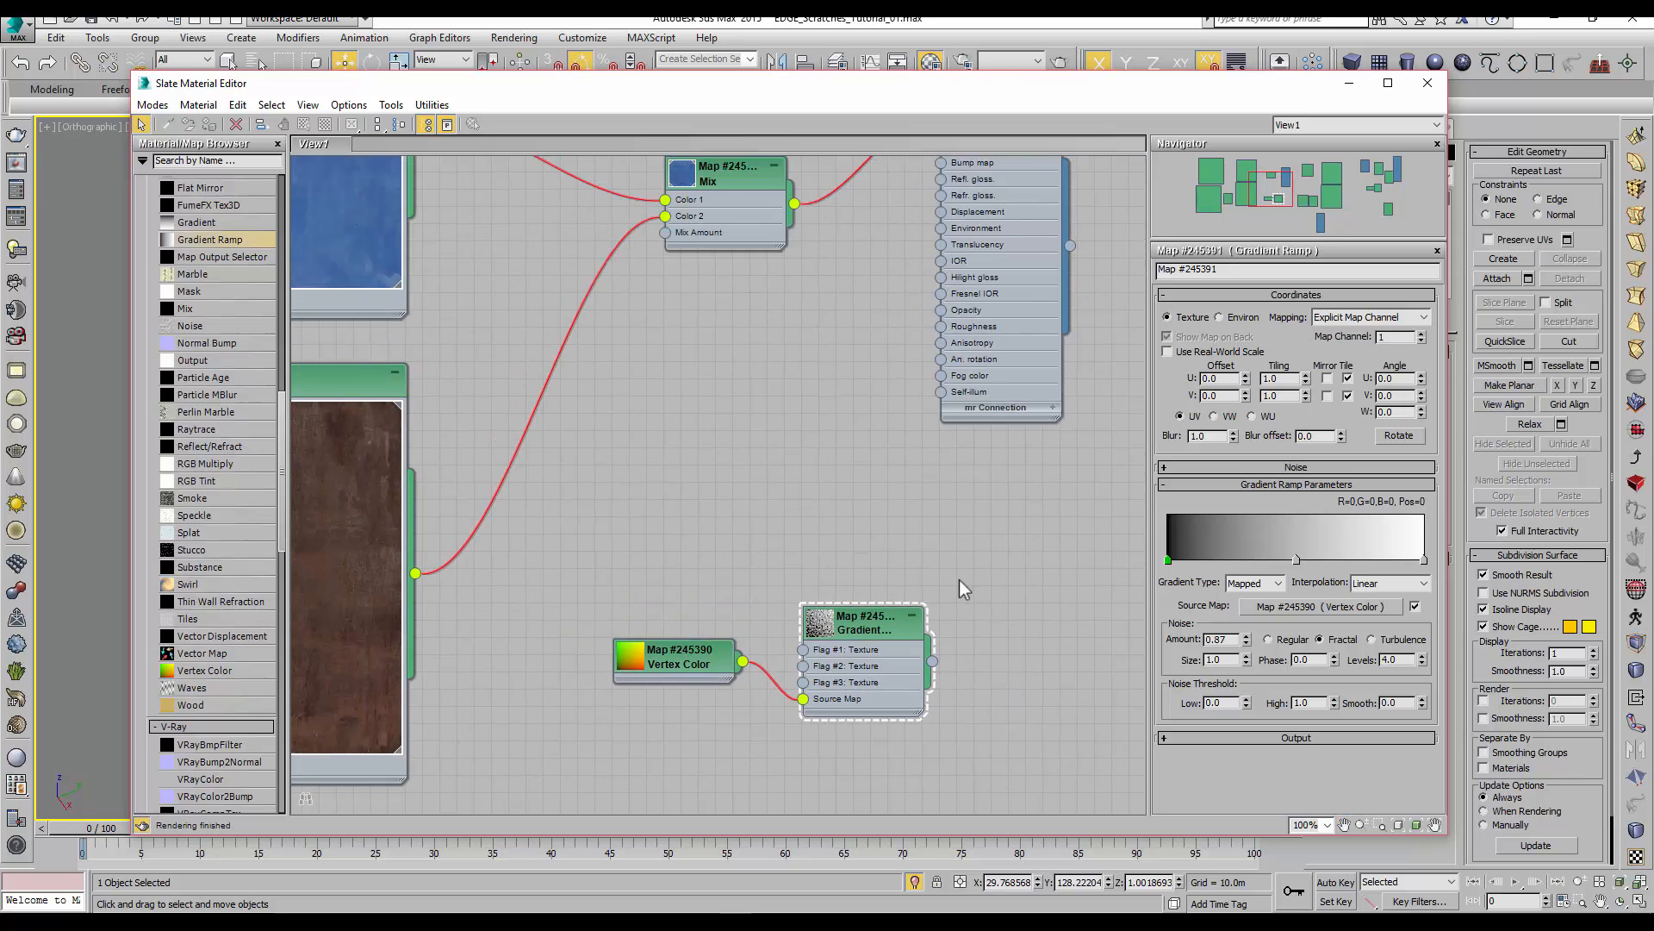
{"action": "left_click_drag", "start_coordinate": [934, 694], "coordinate": [664, 266]}
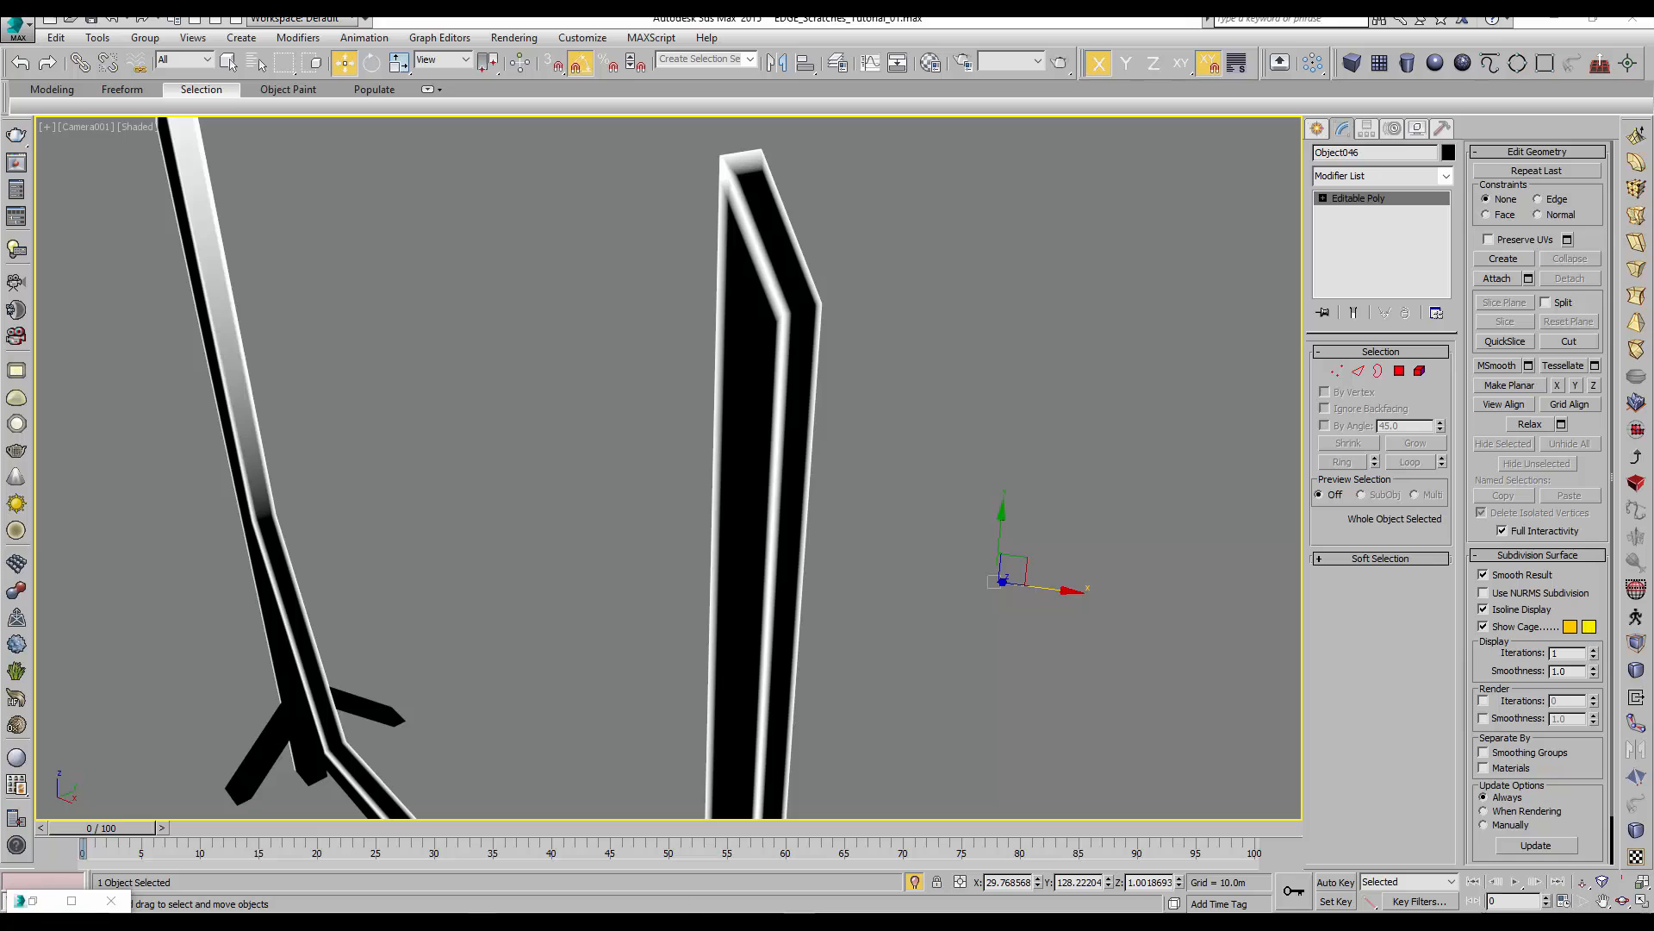
Add a VRayLightMtl with the Gradient Ramp connected to its Light color, and render the camera view
{"action": "left_click", "coordinate": [32, 901]}
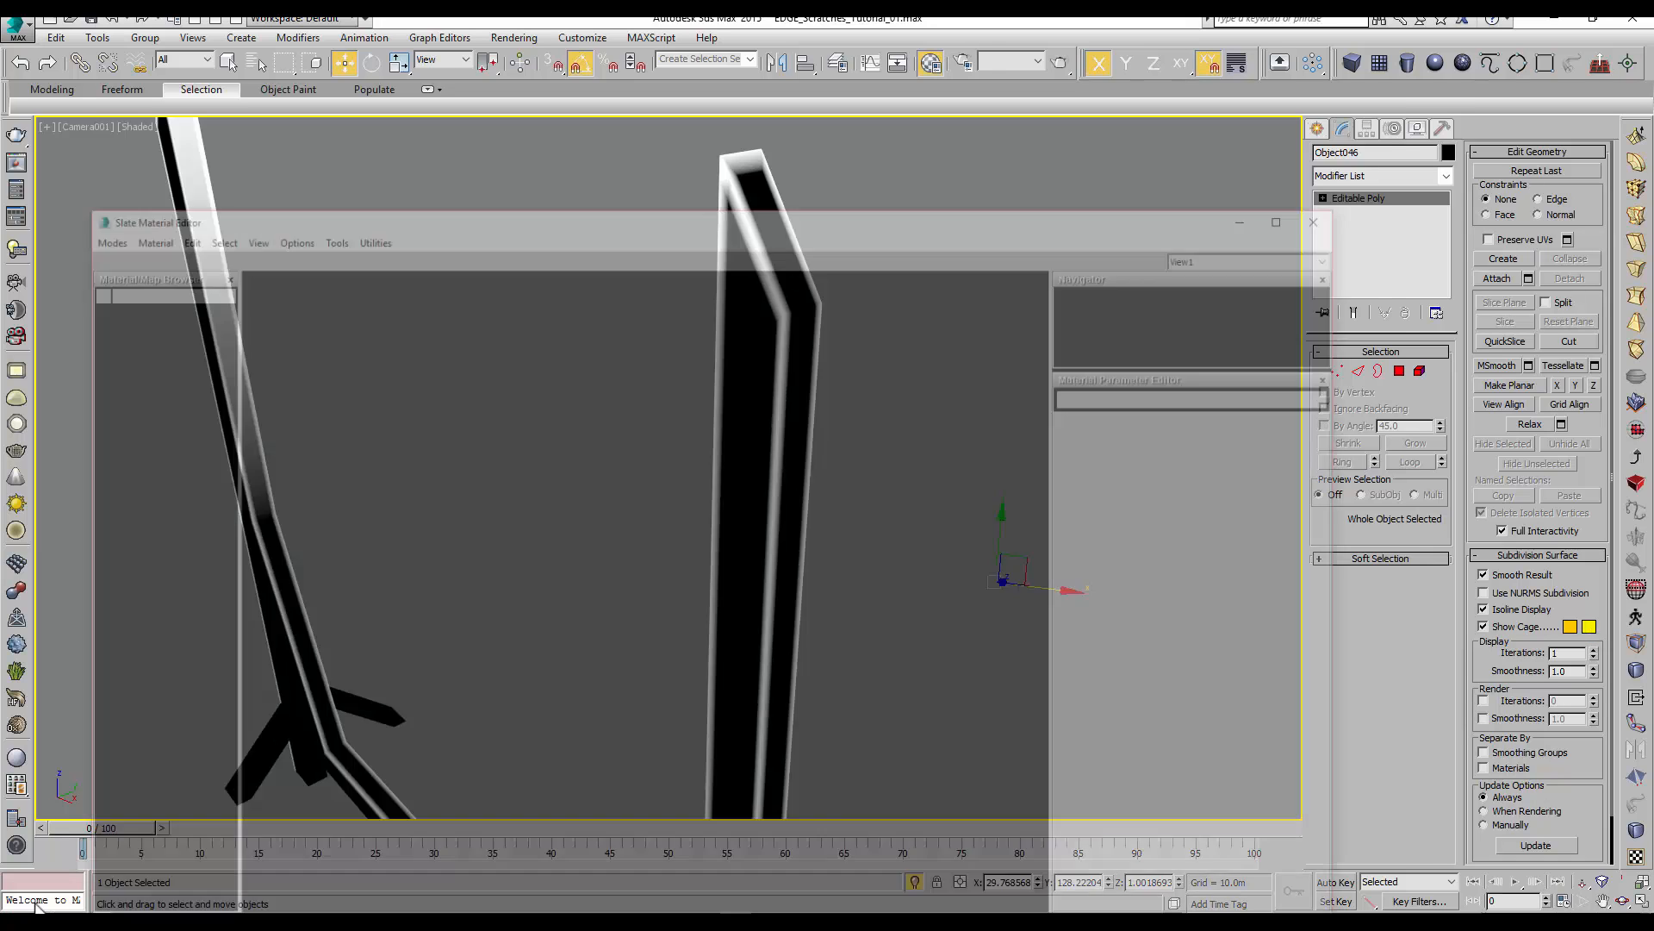
{"action": "left_click_drag", "start_coordinate": [197, 417], "coordinate": [1026, 594]}
{"action": "left_click_drag", "start_coordinate": [902, 717], "coordinate": [963, 602]}
{"action": "double_click", "coordinate": [1025, 575]}
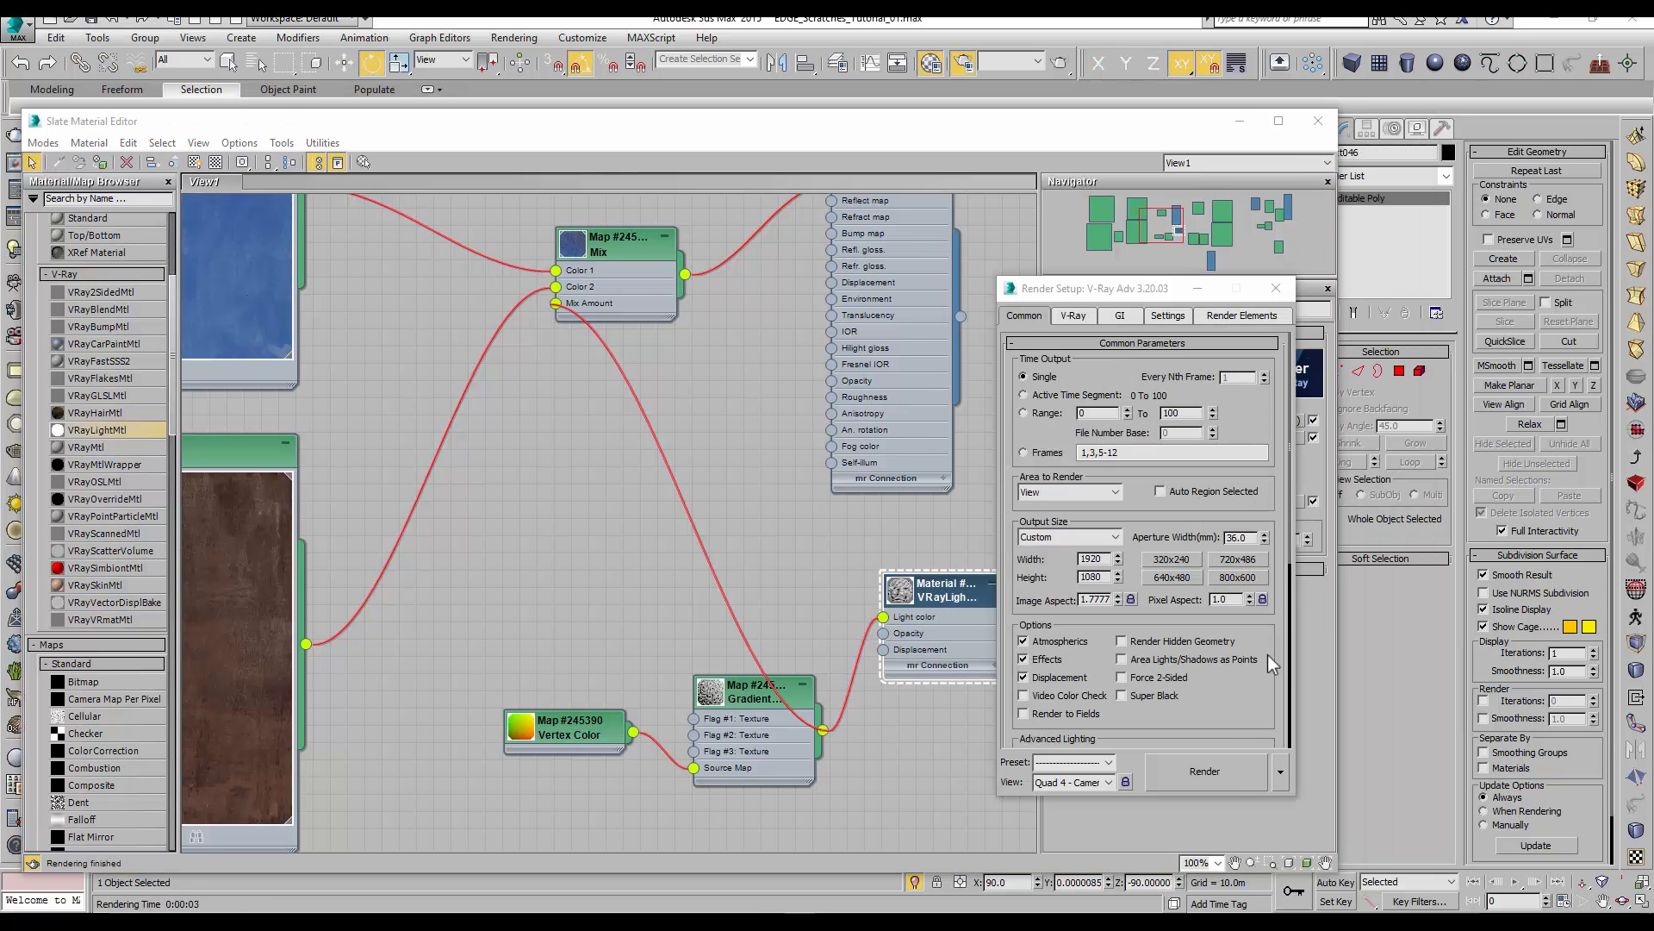
{"action": "left_click", "coordinate": [1213, 772]}
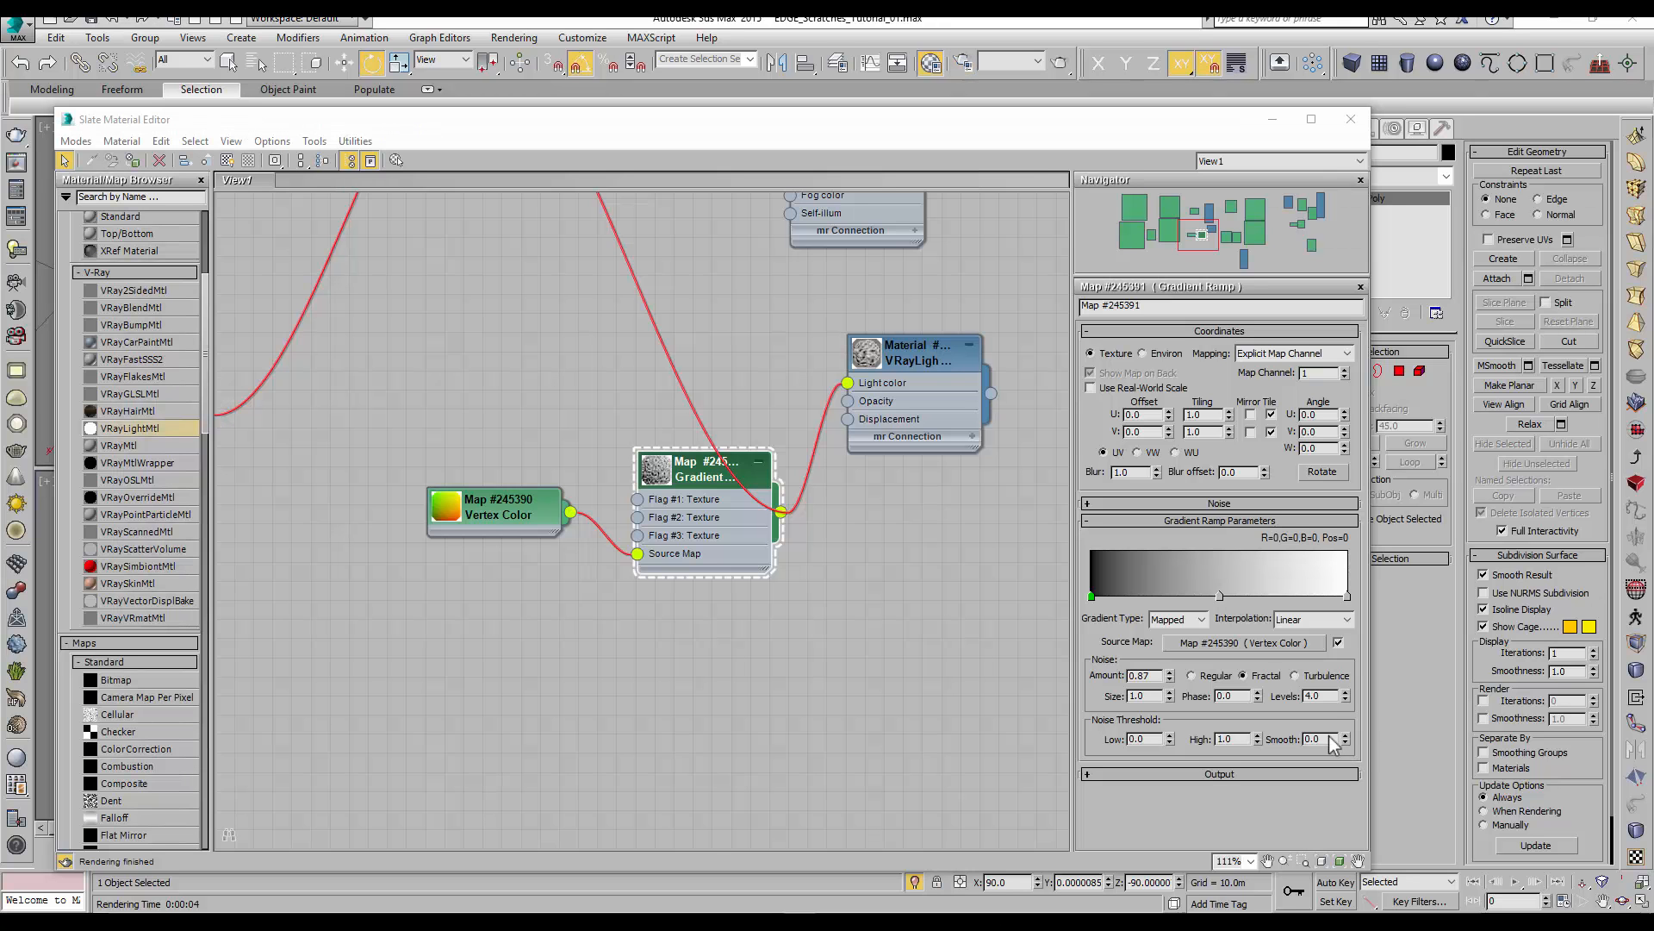
Set the Gradient Ramp's noise levels to 10 and amount to 0.98, and add a black flag at position 27
{"action": "left_click_drag", "start_coordinate": [1345, 696], "coordinate": [1355, 576]}
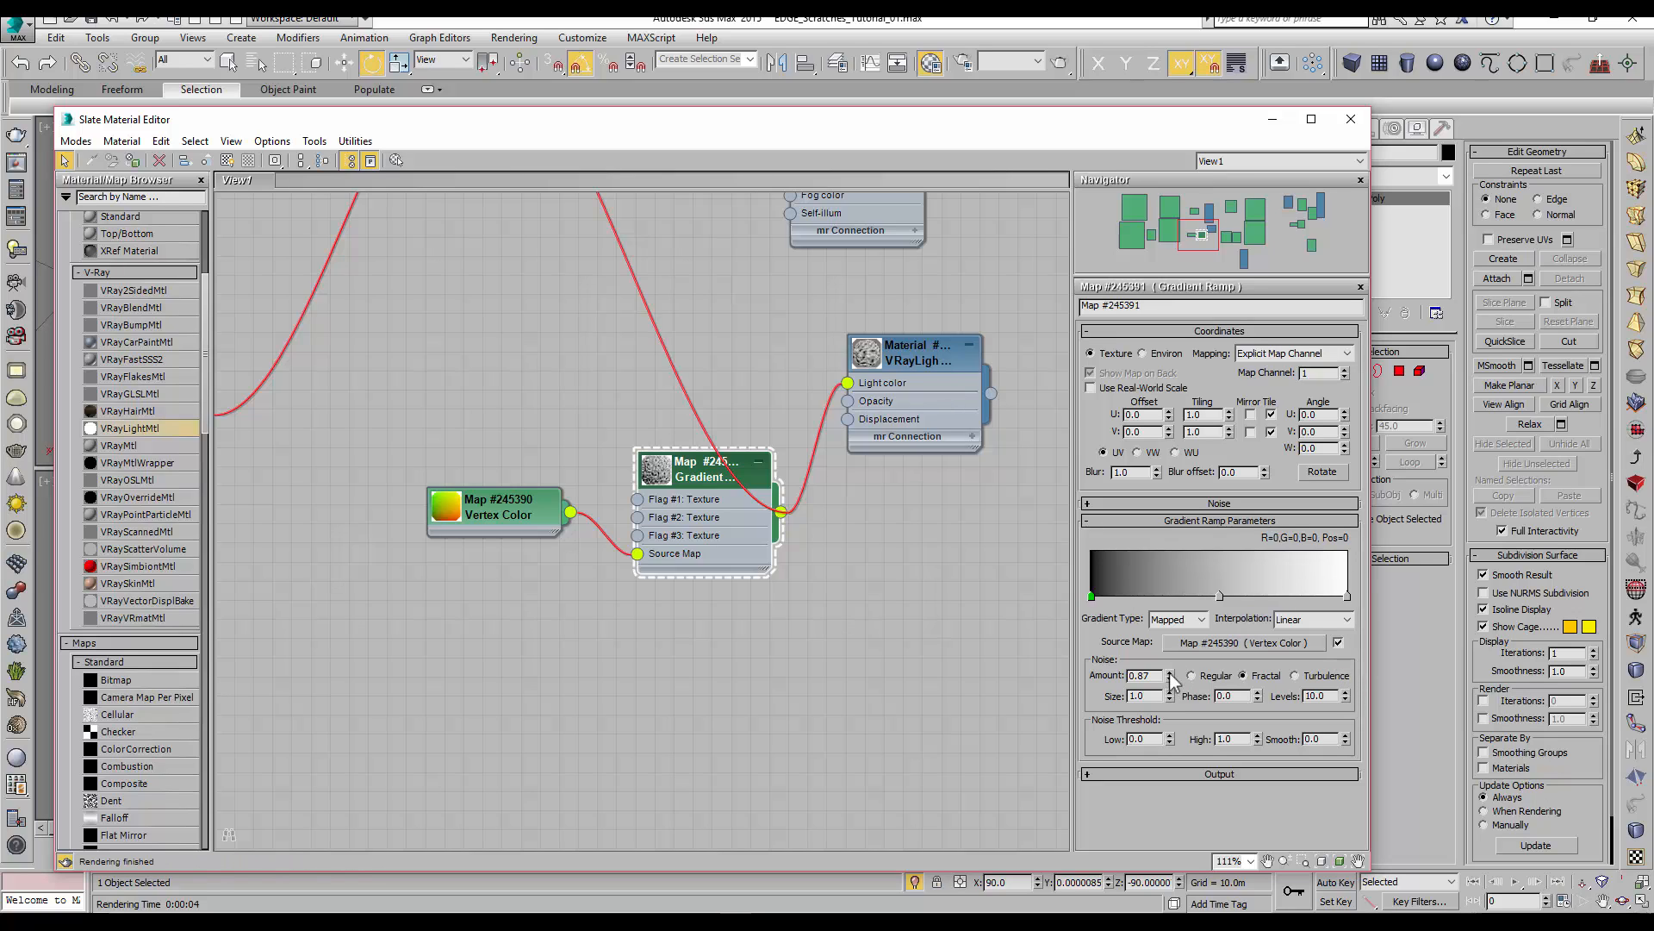
{"action": "left_click_drag", "start_coordinate": [1171, 678], "coordinate": [1174, 669]}
{"action": "left_click", "coordinate": [1137, 596]}
{"action": "left_click_drag", "start_coordinate": [1137, 596], "coordinate": [1161, 596]}
{"action": "double_click", "coordinate": [1160, 597]}
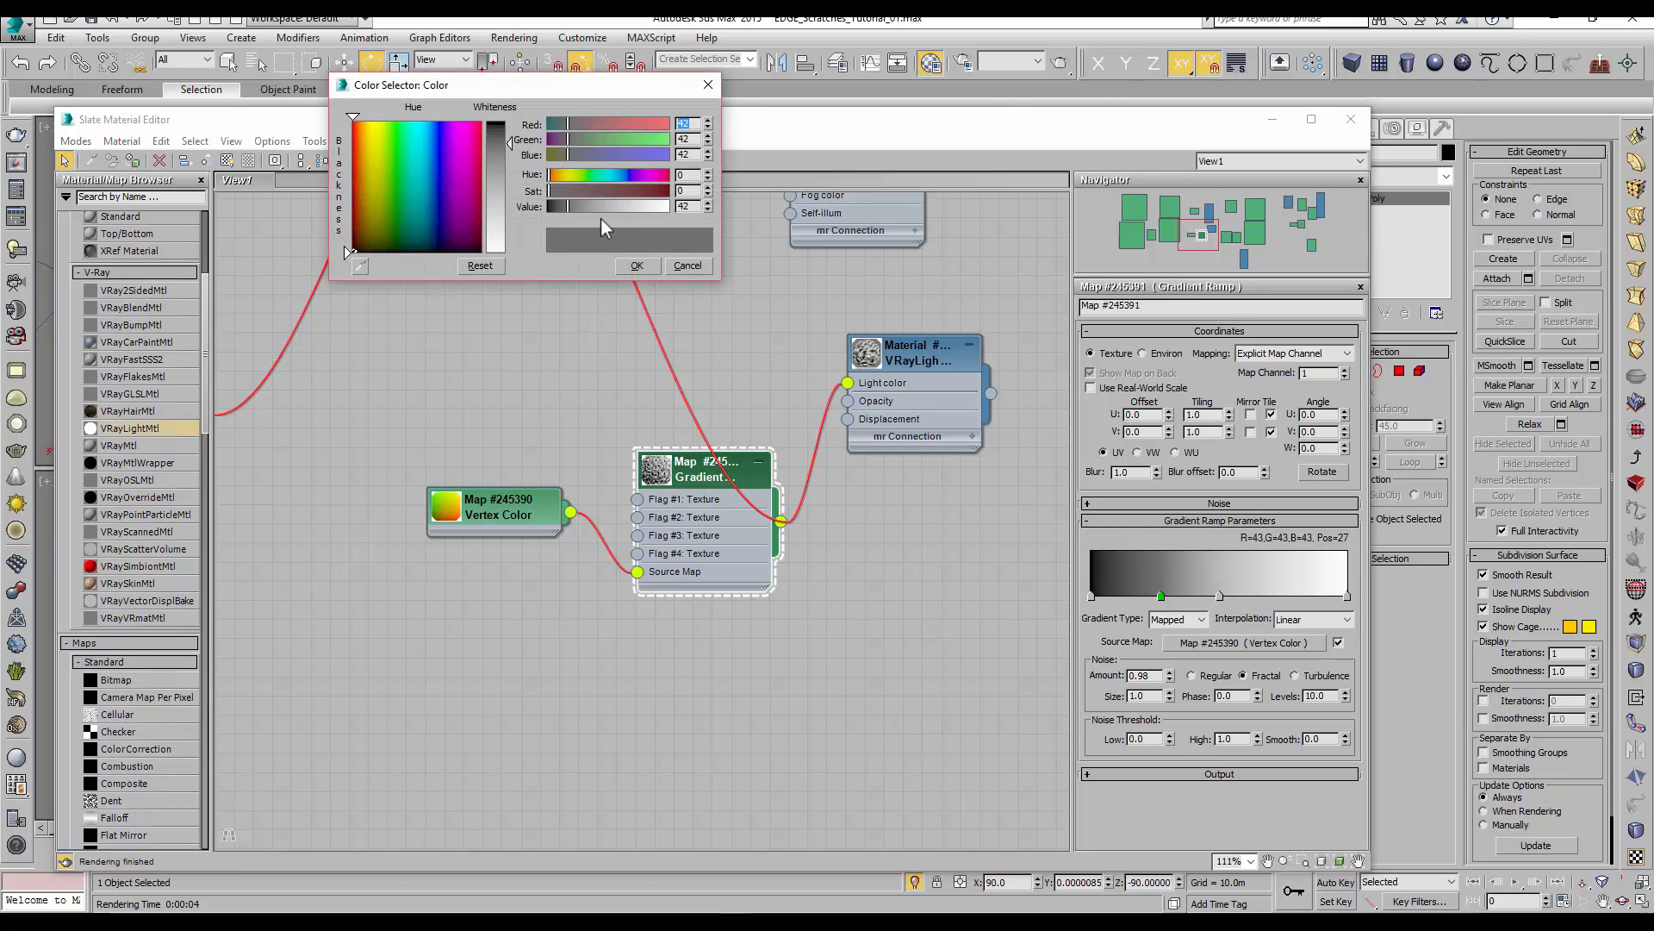
{"action": "left_click_drag", "start_coordinate": [568, 207], "coordinate": [548, 207]}
{"action": "left_click", "coordinate": [637, 265]}
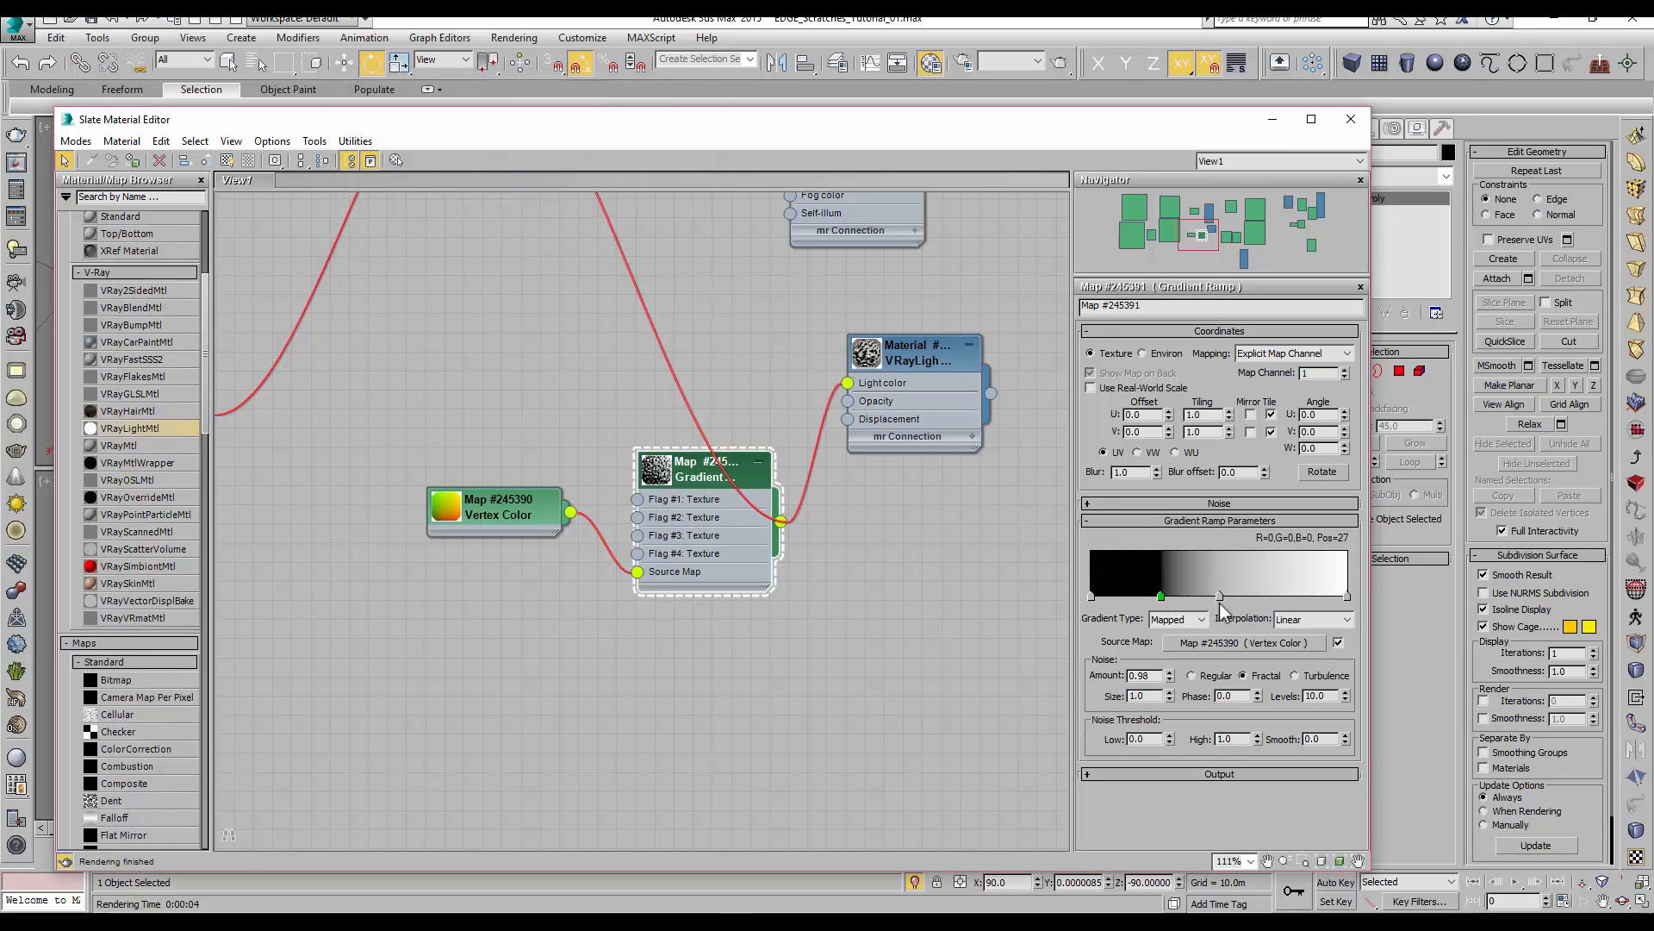
Move the ramp's grey flag to position 81 and the black flag to about the middle, and render again
{"action": "left_click_drag", "start_coordinate": [1219, 595], "coordinate": [1289, 595]}
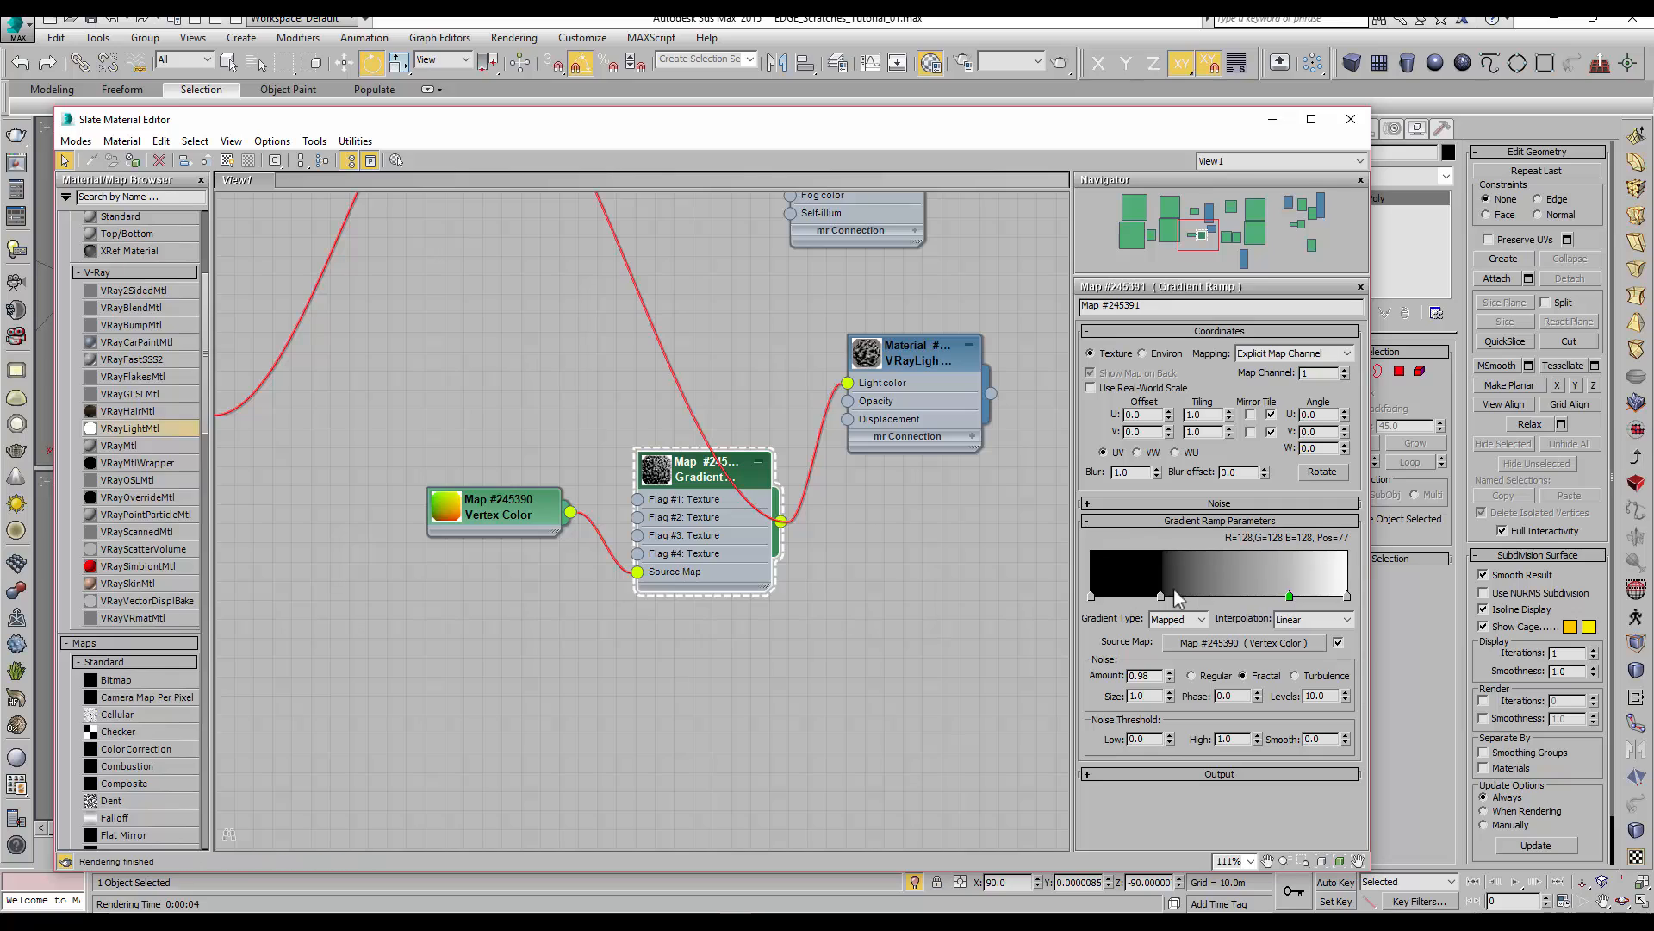
{"action": "left_click_drag", "start_coordinate": [1161, 596], "coordinate": [1301, 595]}
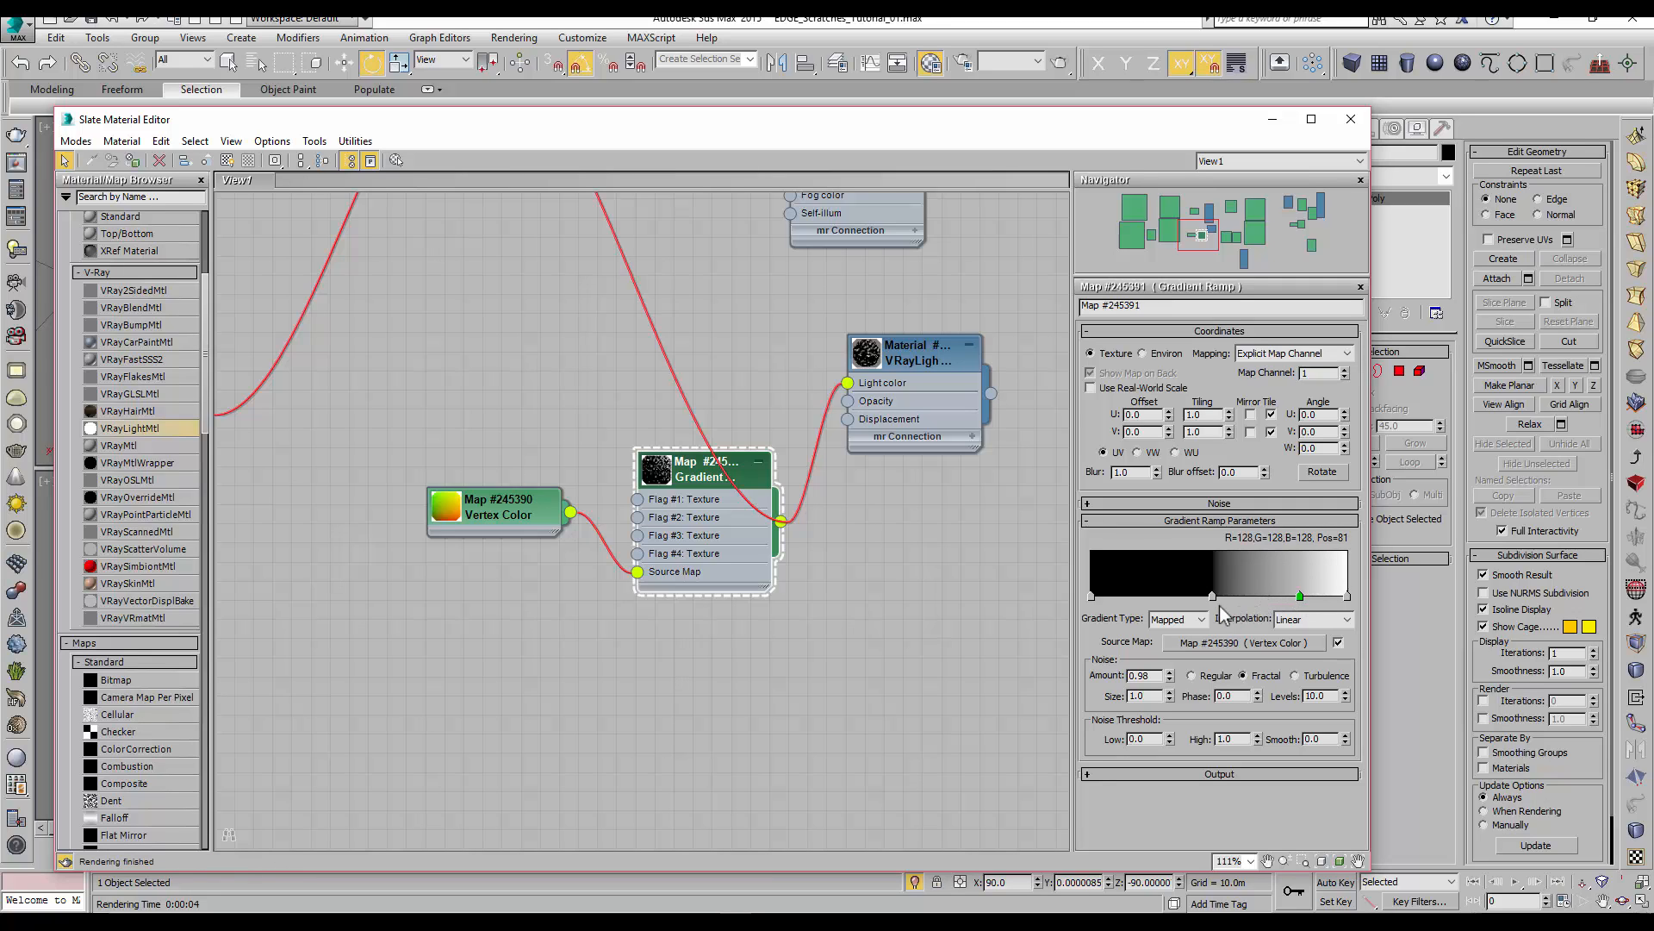
{"action": "key", "text": "shift+q"}
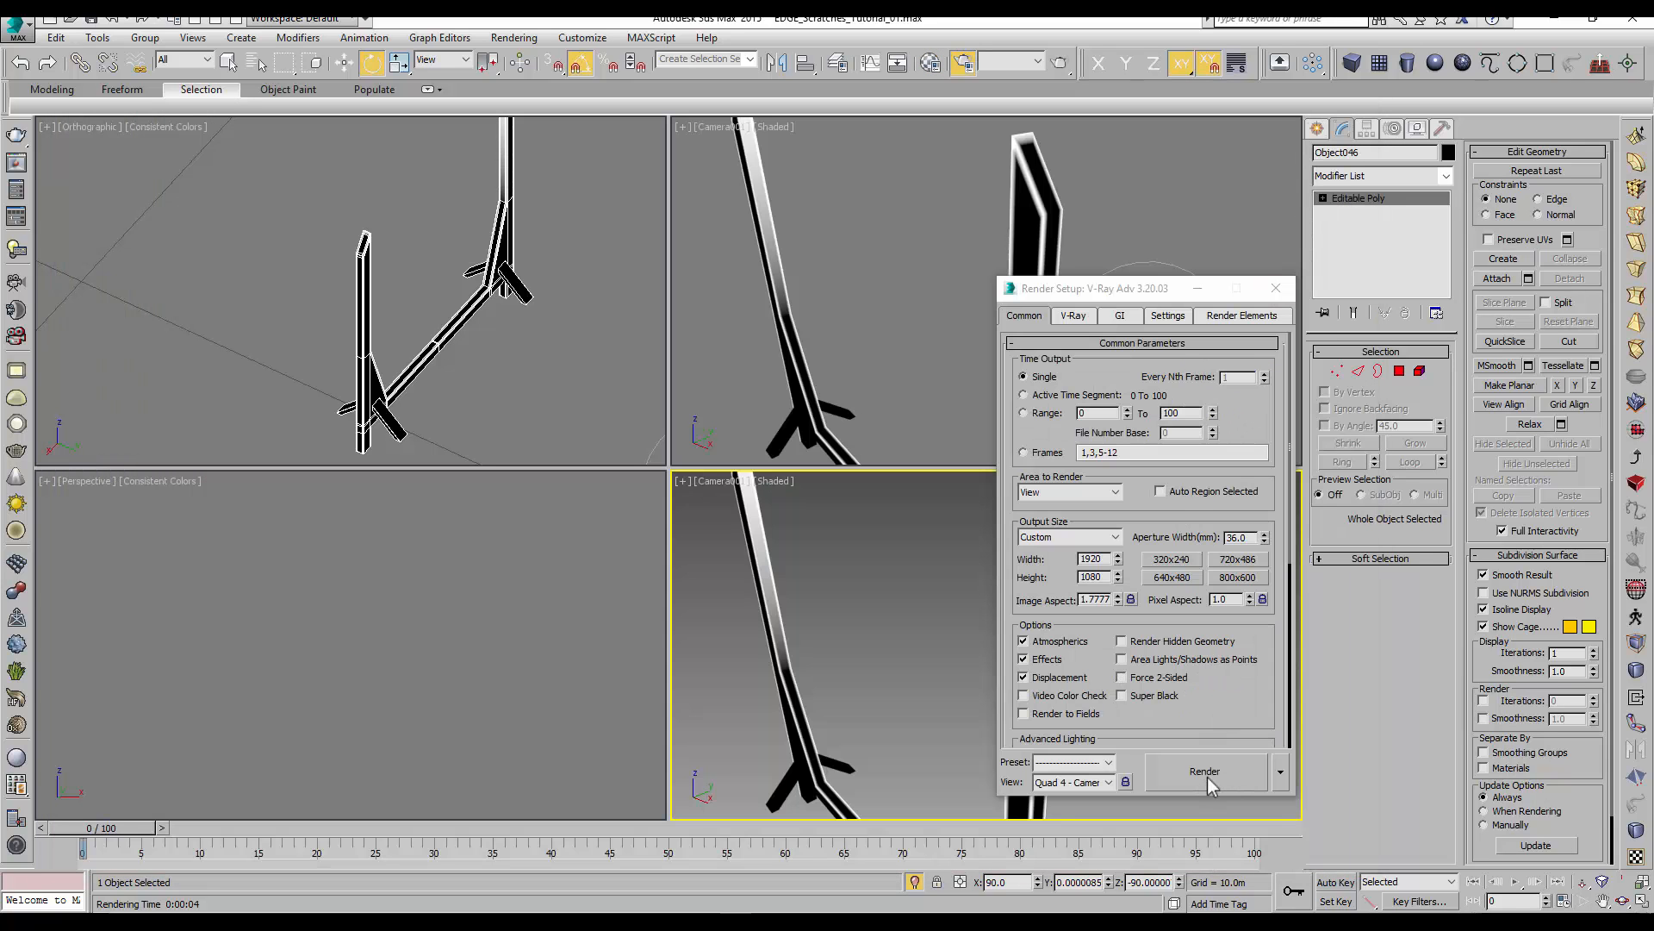
Render the camera view from the render setup and inspect the black-and-white edge mask up close
{"action": "left_click", "coordinate": [1209, 776]}
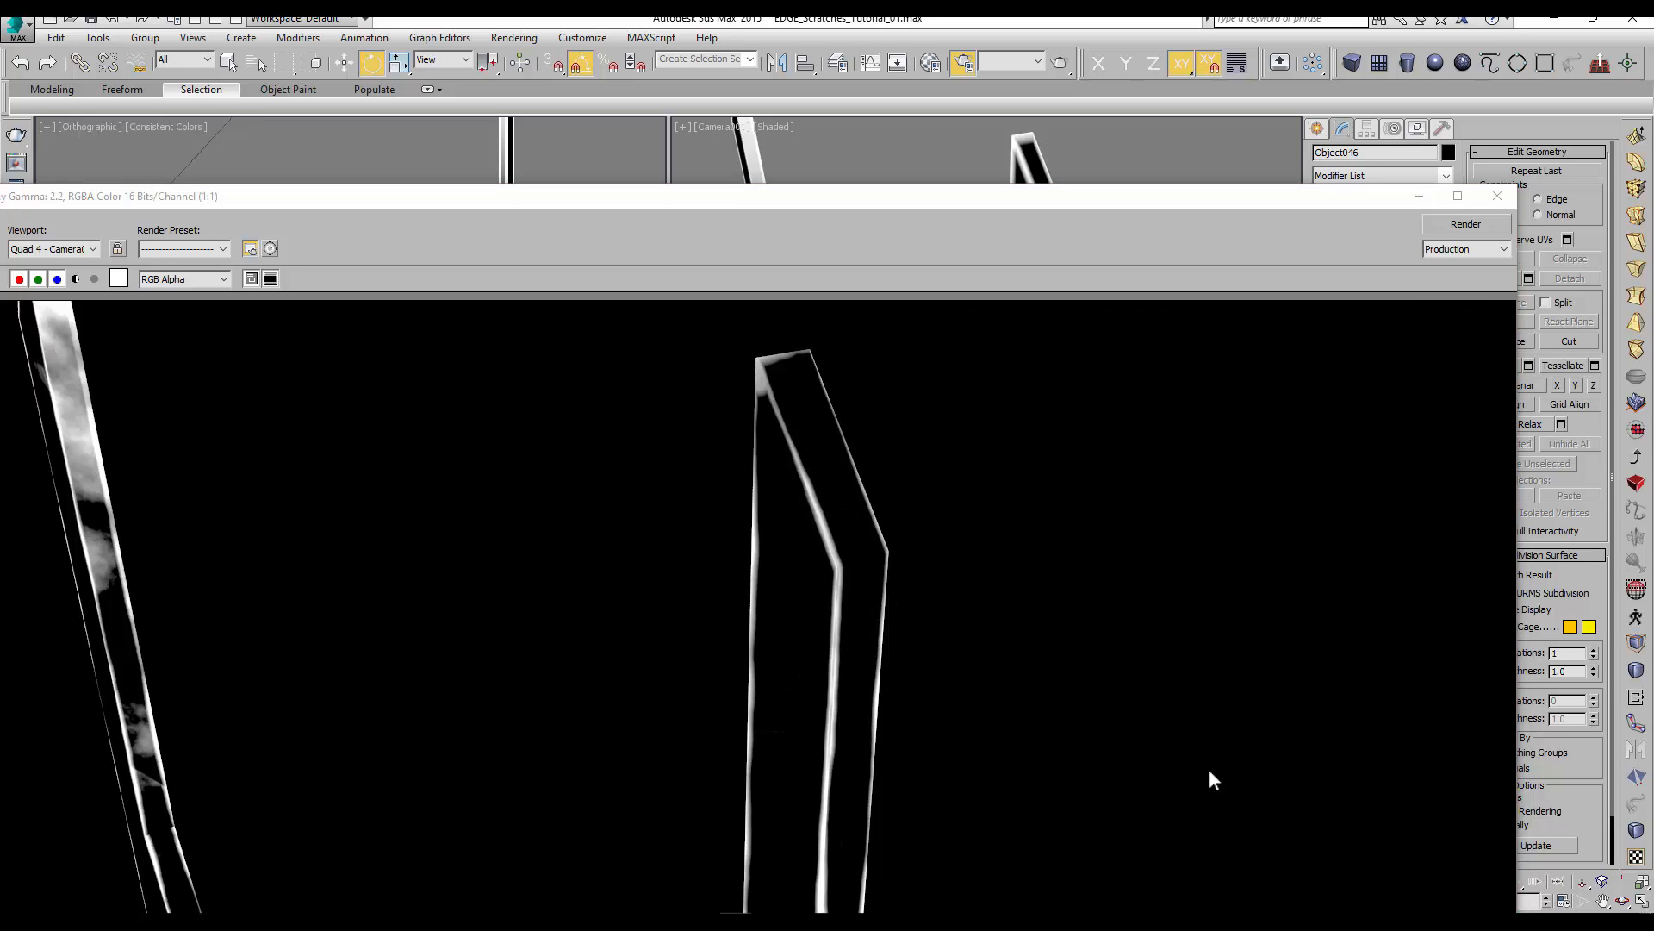
{"action": "left_click_drag", "start_coordinate": [991, 196], "coordinate": [1122, 41]}
{"action": "scroll", "coordinate": [867, 765], "scroll_direction": "up", "scroll_amount": 1}
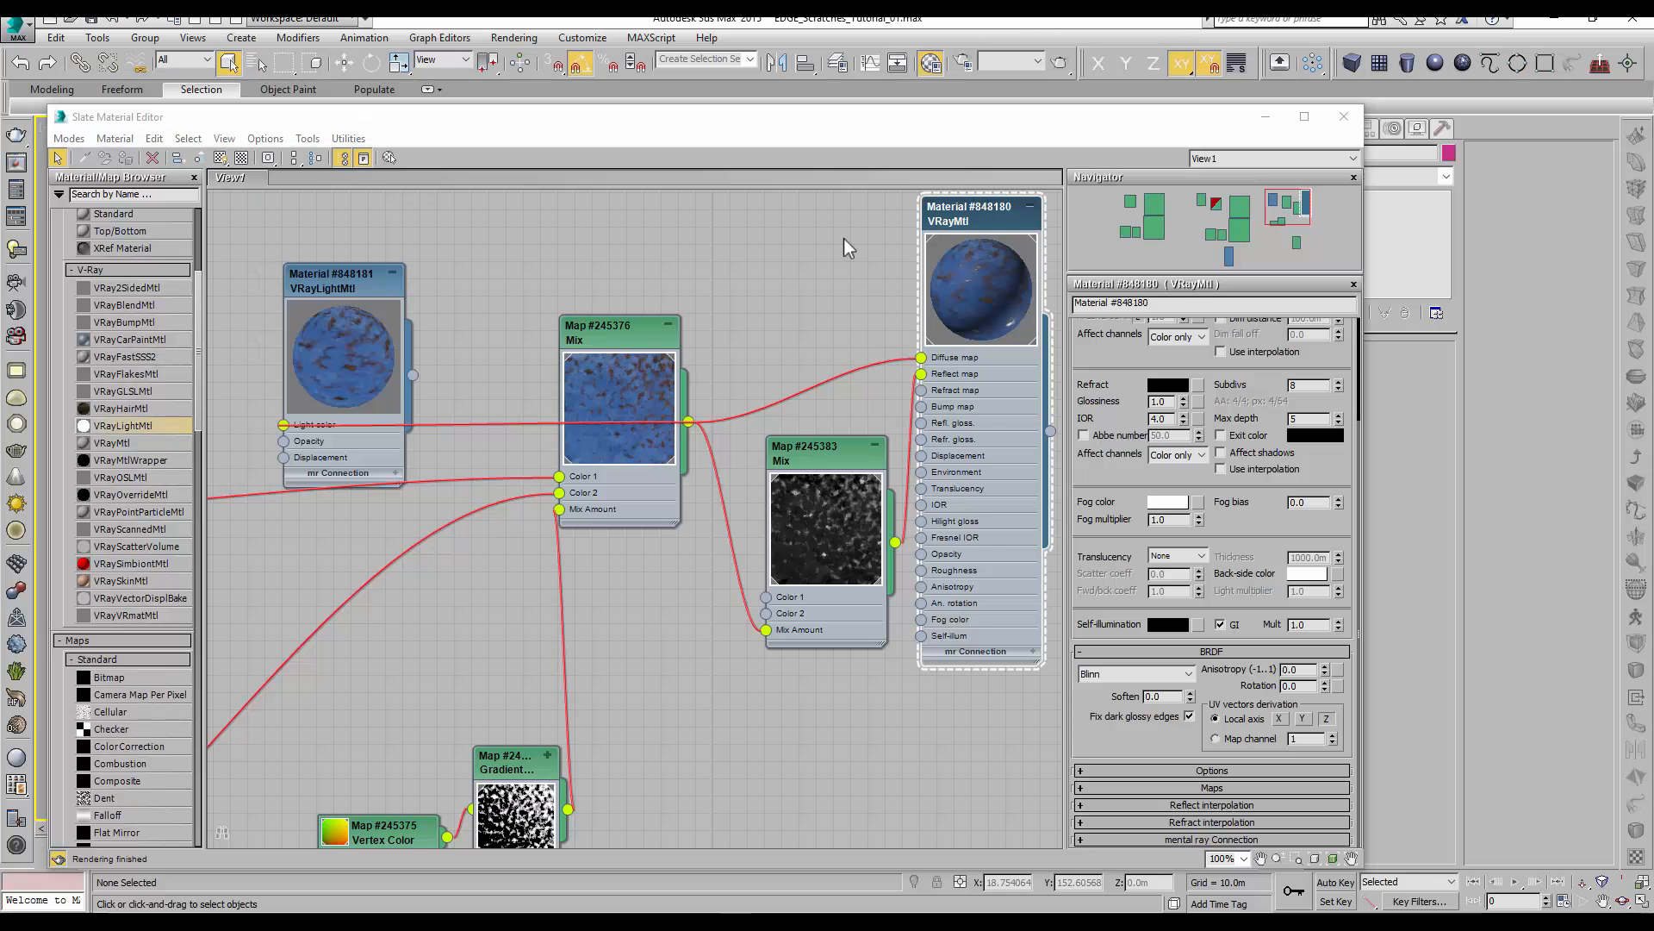
Render the camera view with the full blue VRayMtl and inspect the edge scratches at full and reduced size
{"action": "left_click", "coordinate": [514, 37]}
{"action": "left_click", "coordinate": [551, 103]}
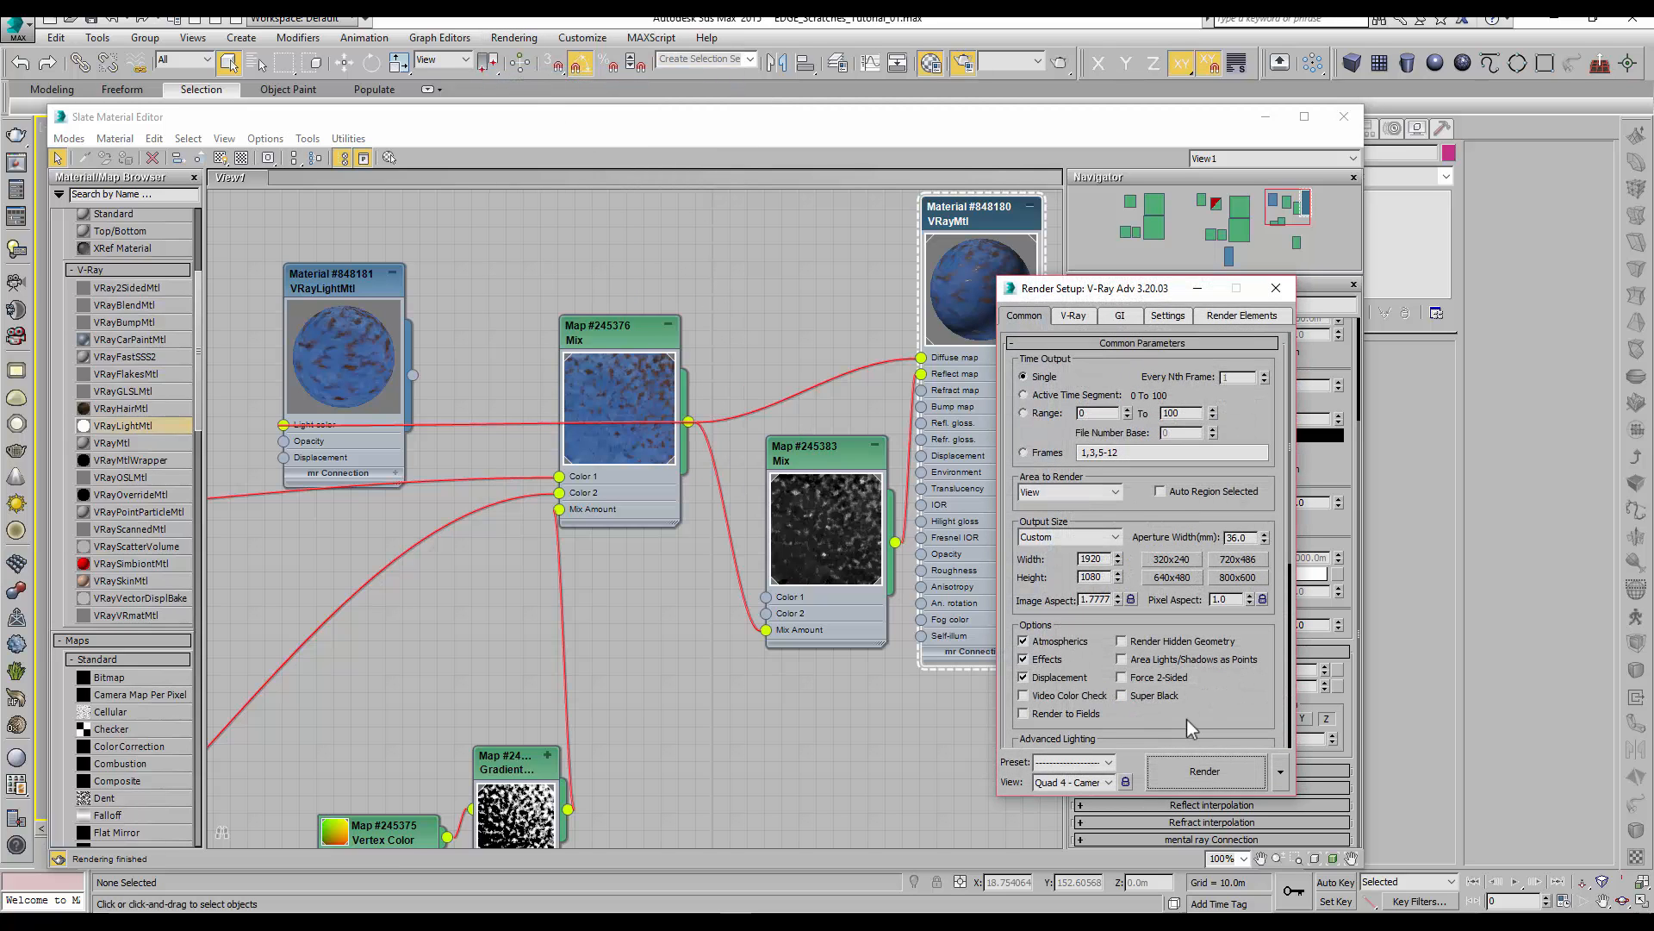
{"action": "left_click", "coordinate": [1208, 768]}
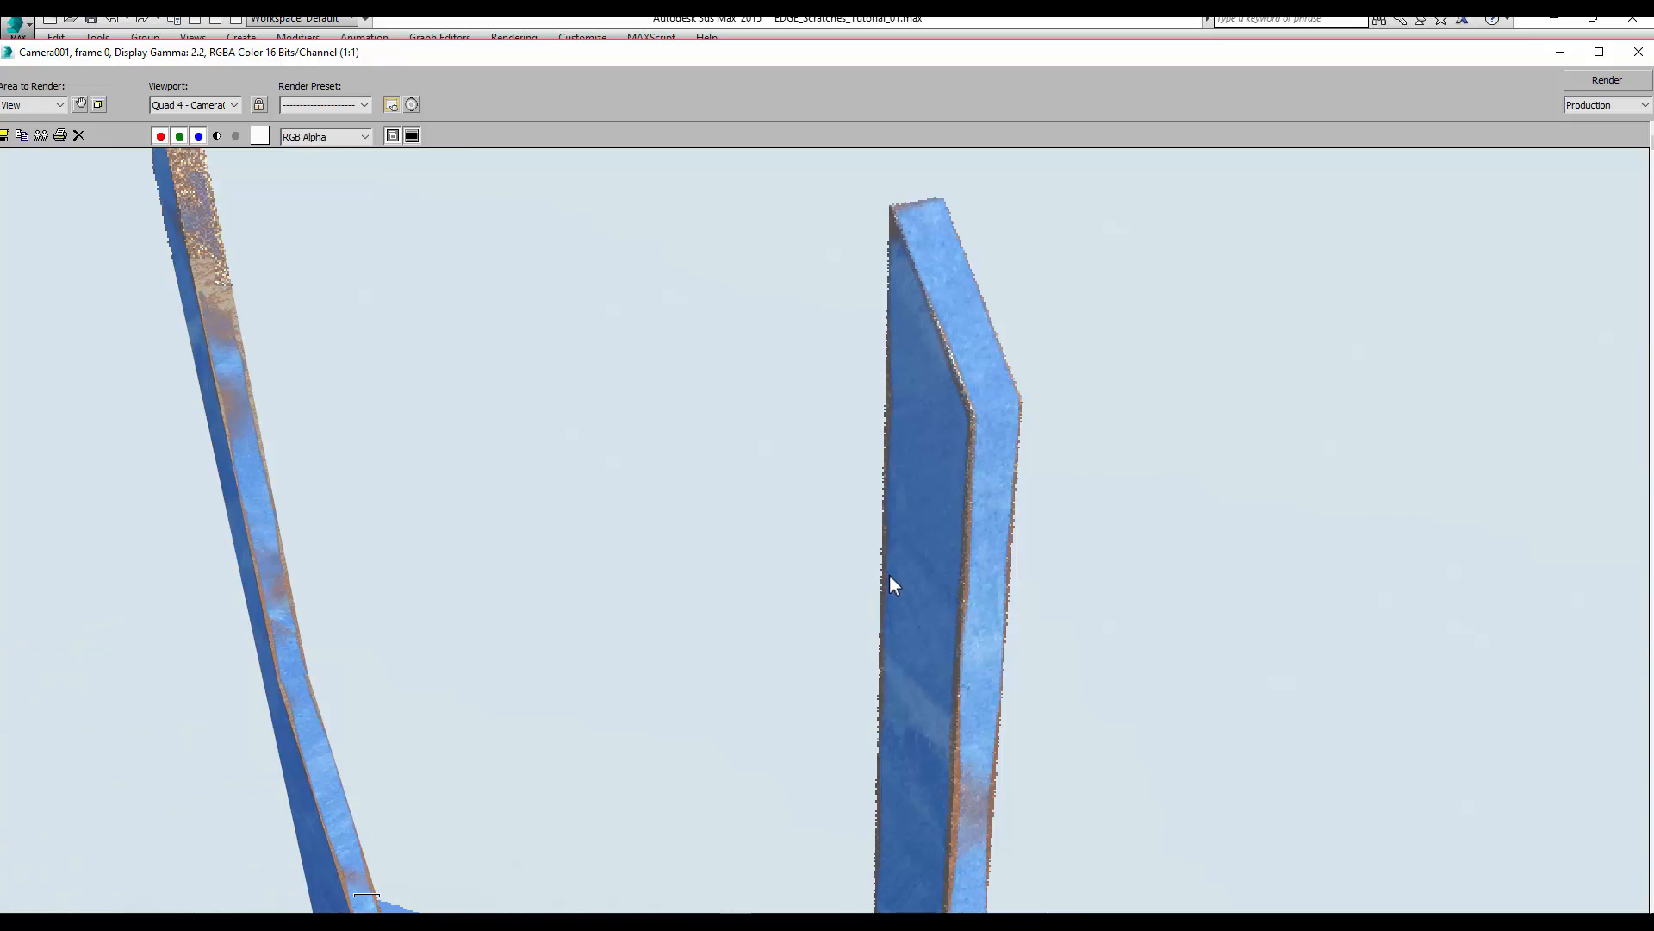
{"action": "scroll", "coordinate": [860, 434], "scroll_direction": "down", "scroll_amount": 1}
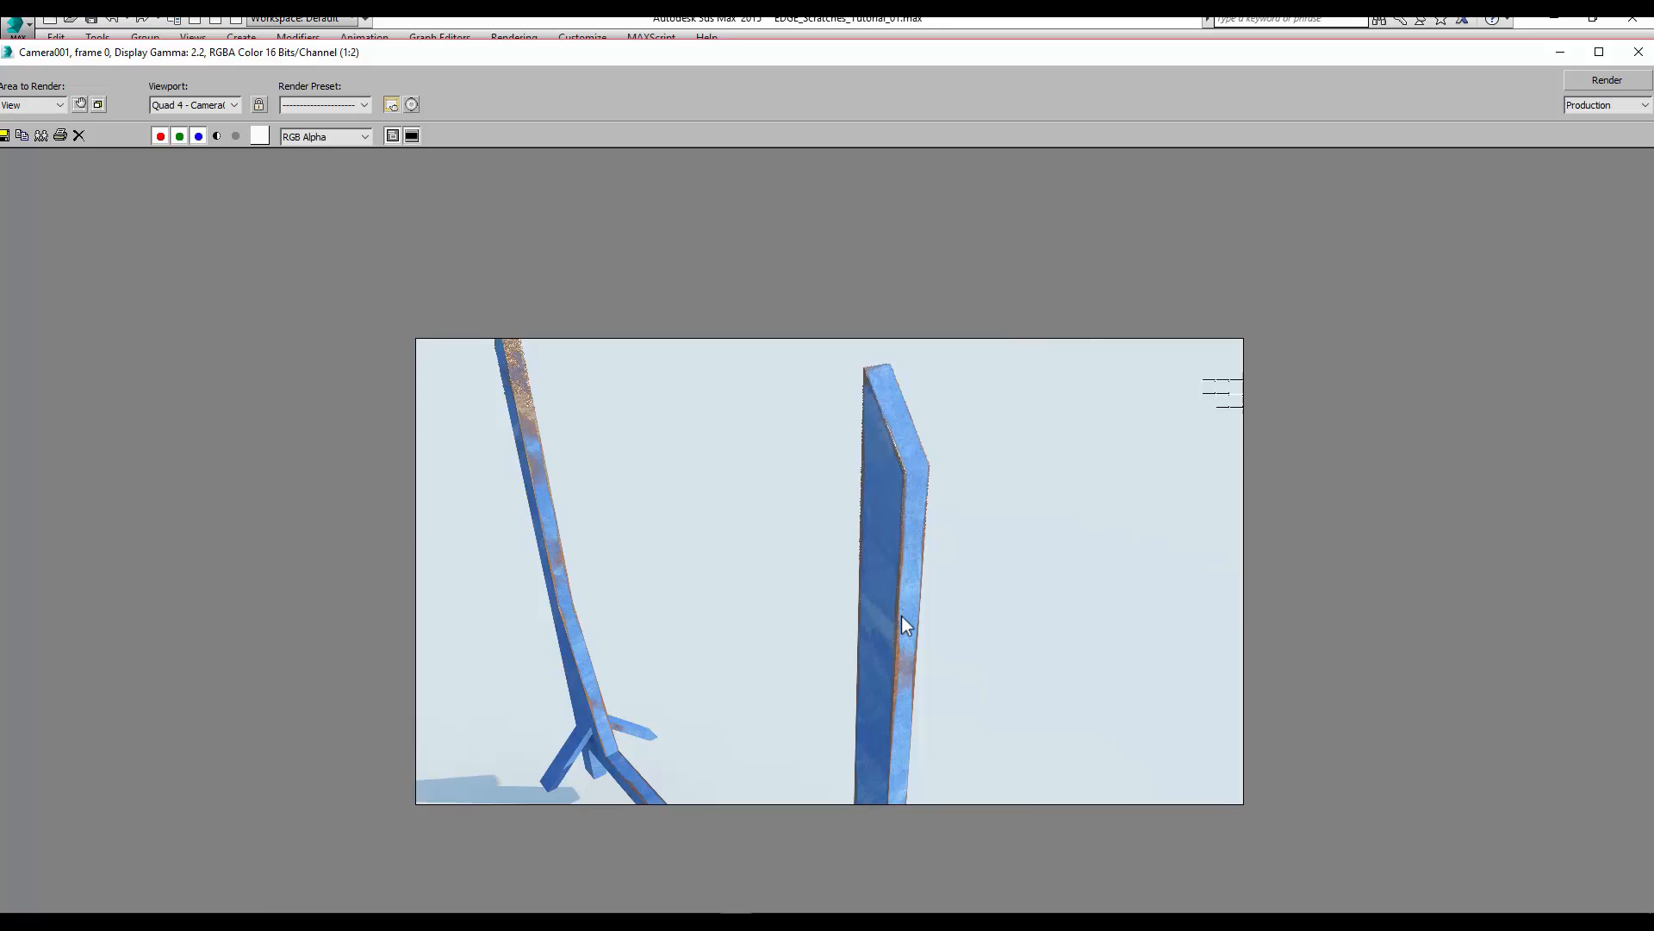
{"action": "scroll", "coordinate": [901, 616], "scroll_direction": "up", "scroll_amount": 1}
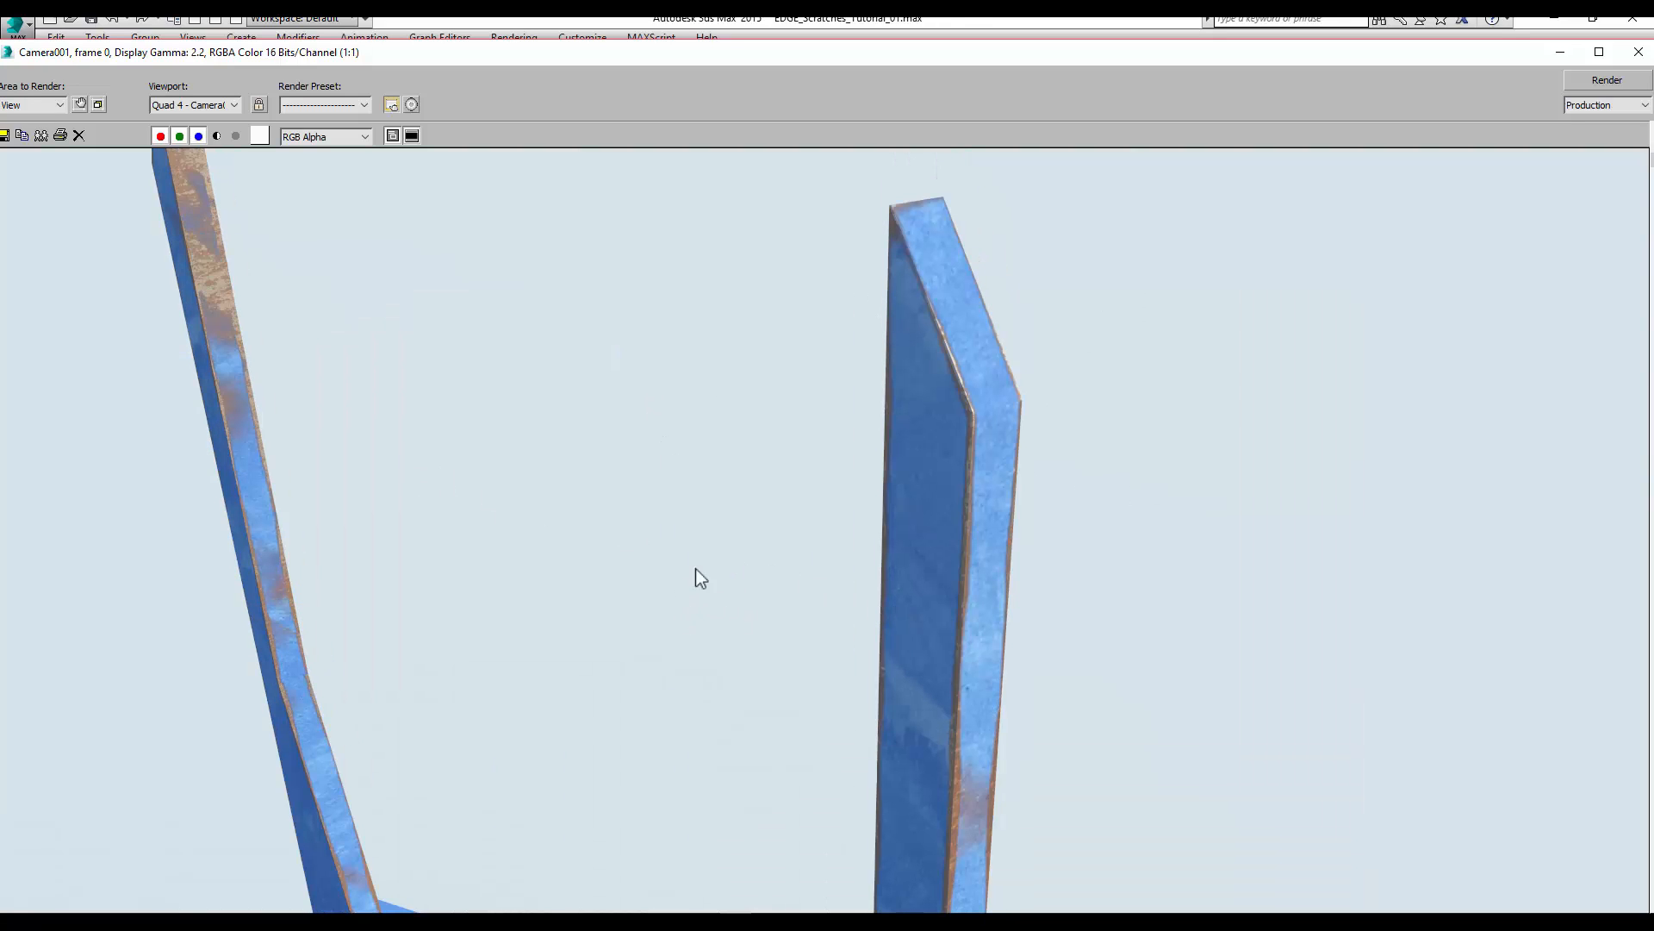
{"action": "scroll", "coordinate": [879, 616], "scroll_direction": "down", "scroll_amount": 1}
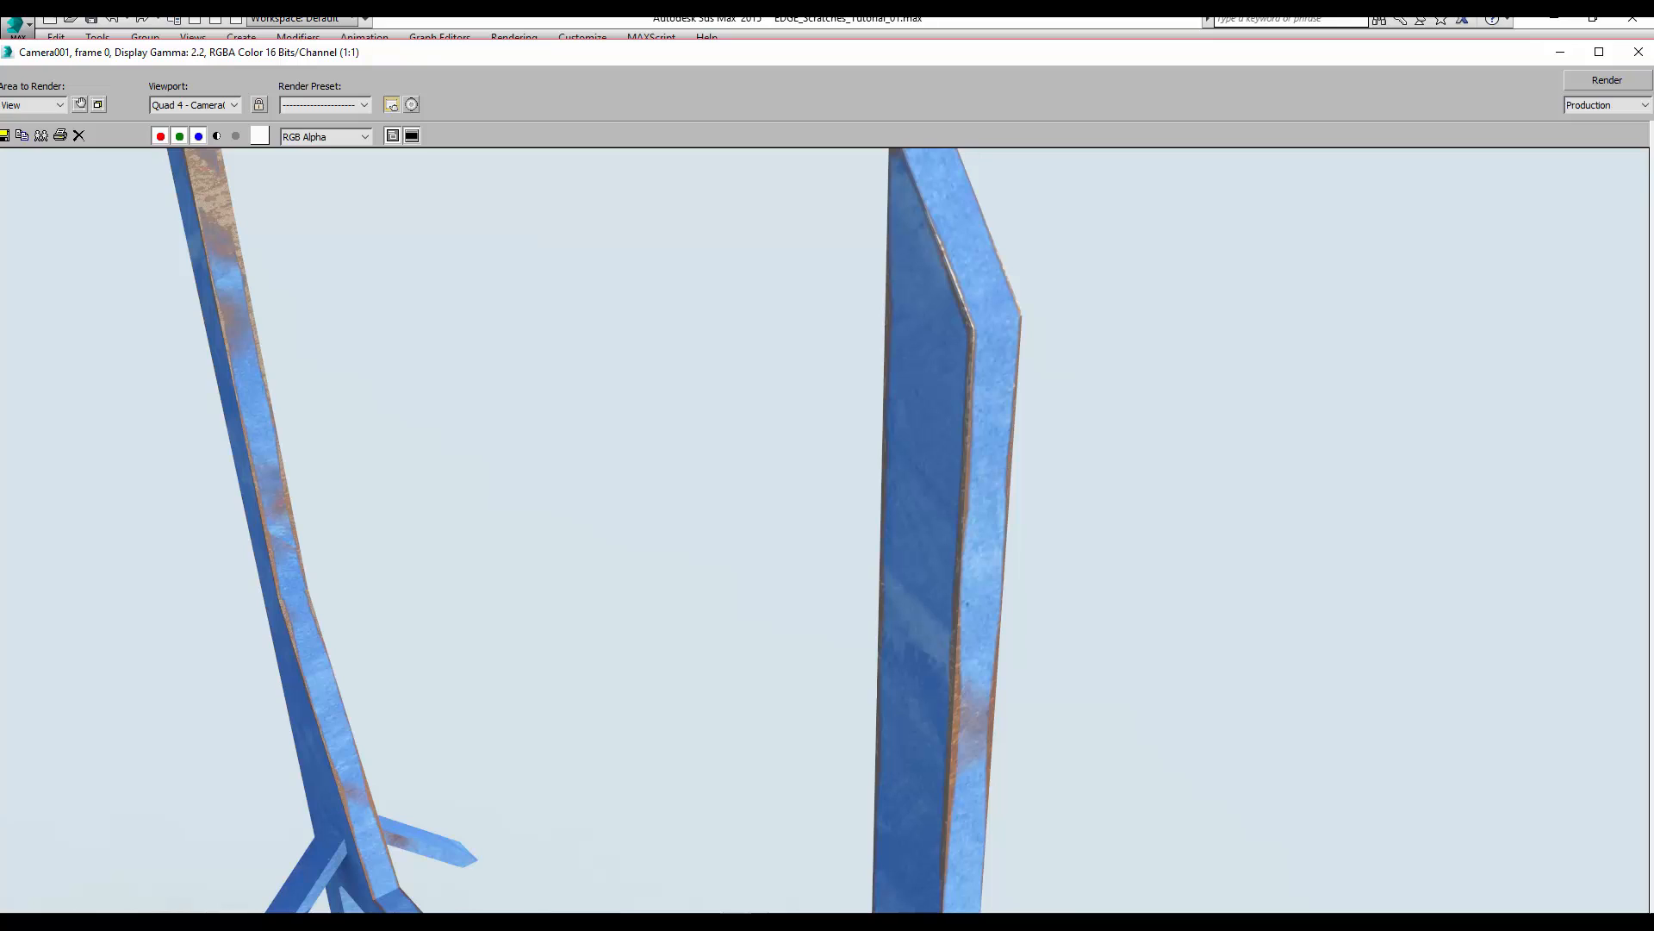
{"action": "scroll", "coordinate": [789, 522], "scroll_direction": "up", "scroll_amount": 1}
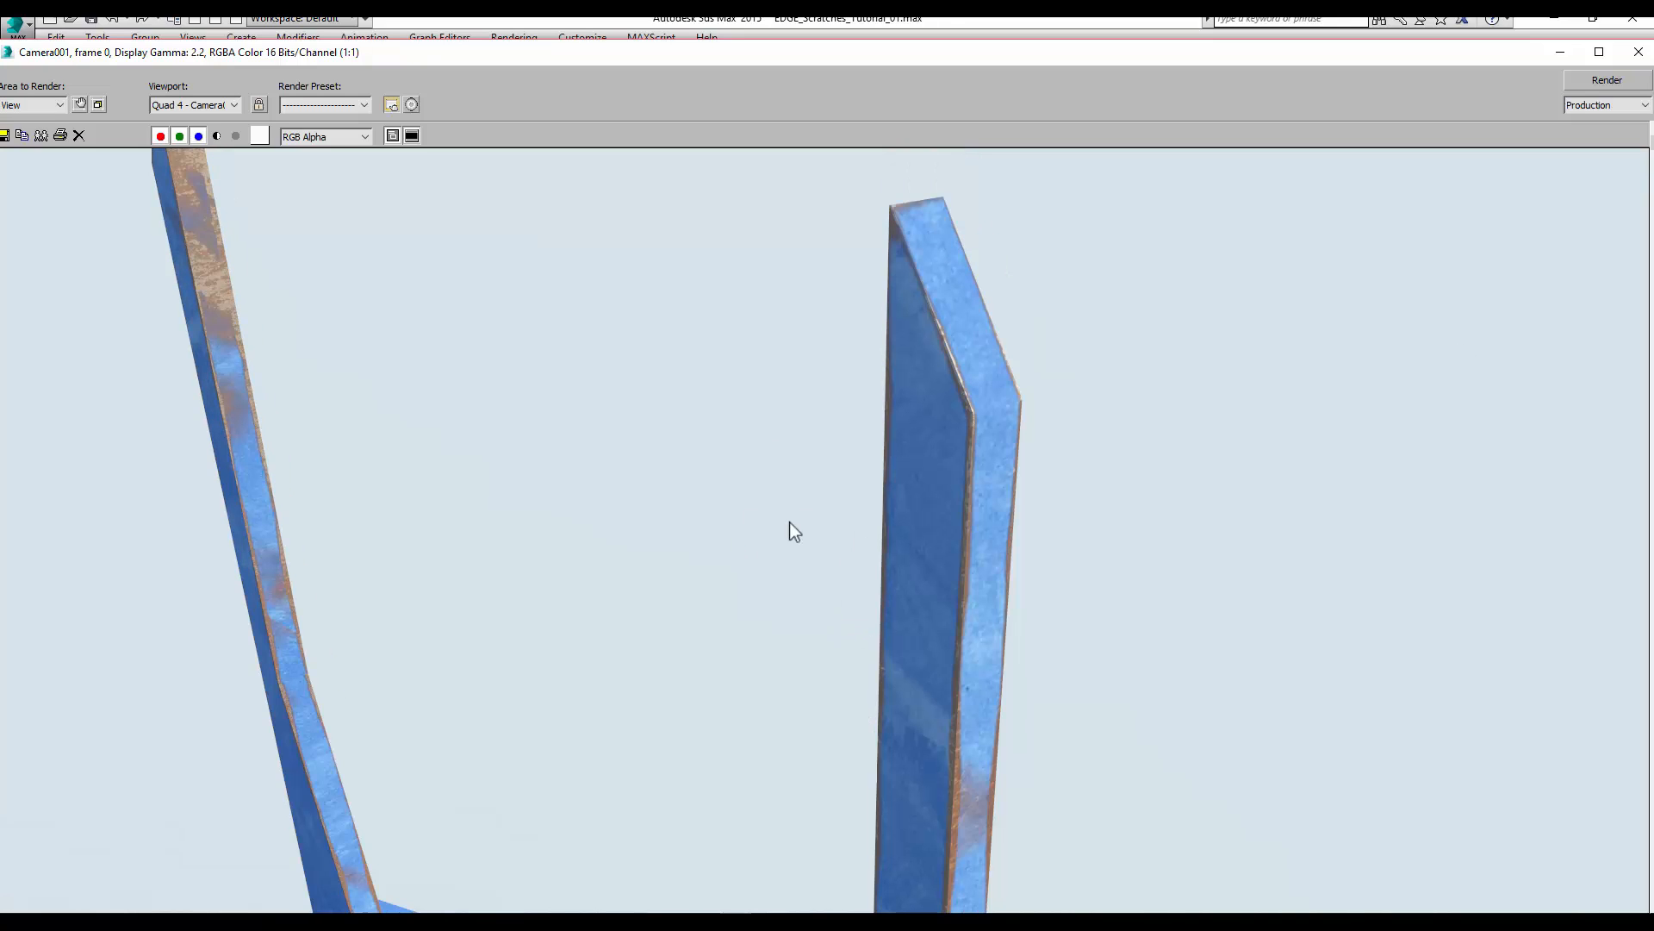
Add a Composite map beside the VRayBlendMtl and connect the vertex-color Gradient Ramp to its Layer 1
{"action": "key", "text": "m"}
{"action": "scroll", "coordinate": [886, 606], "scroll_direction": "up", "scroll_amount": 6}
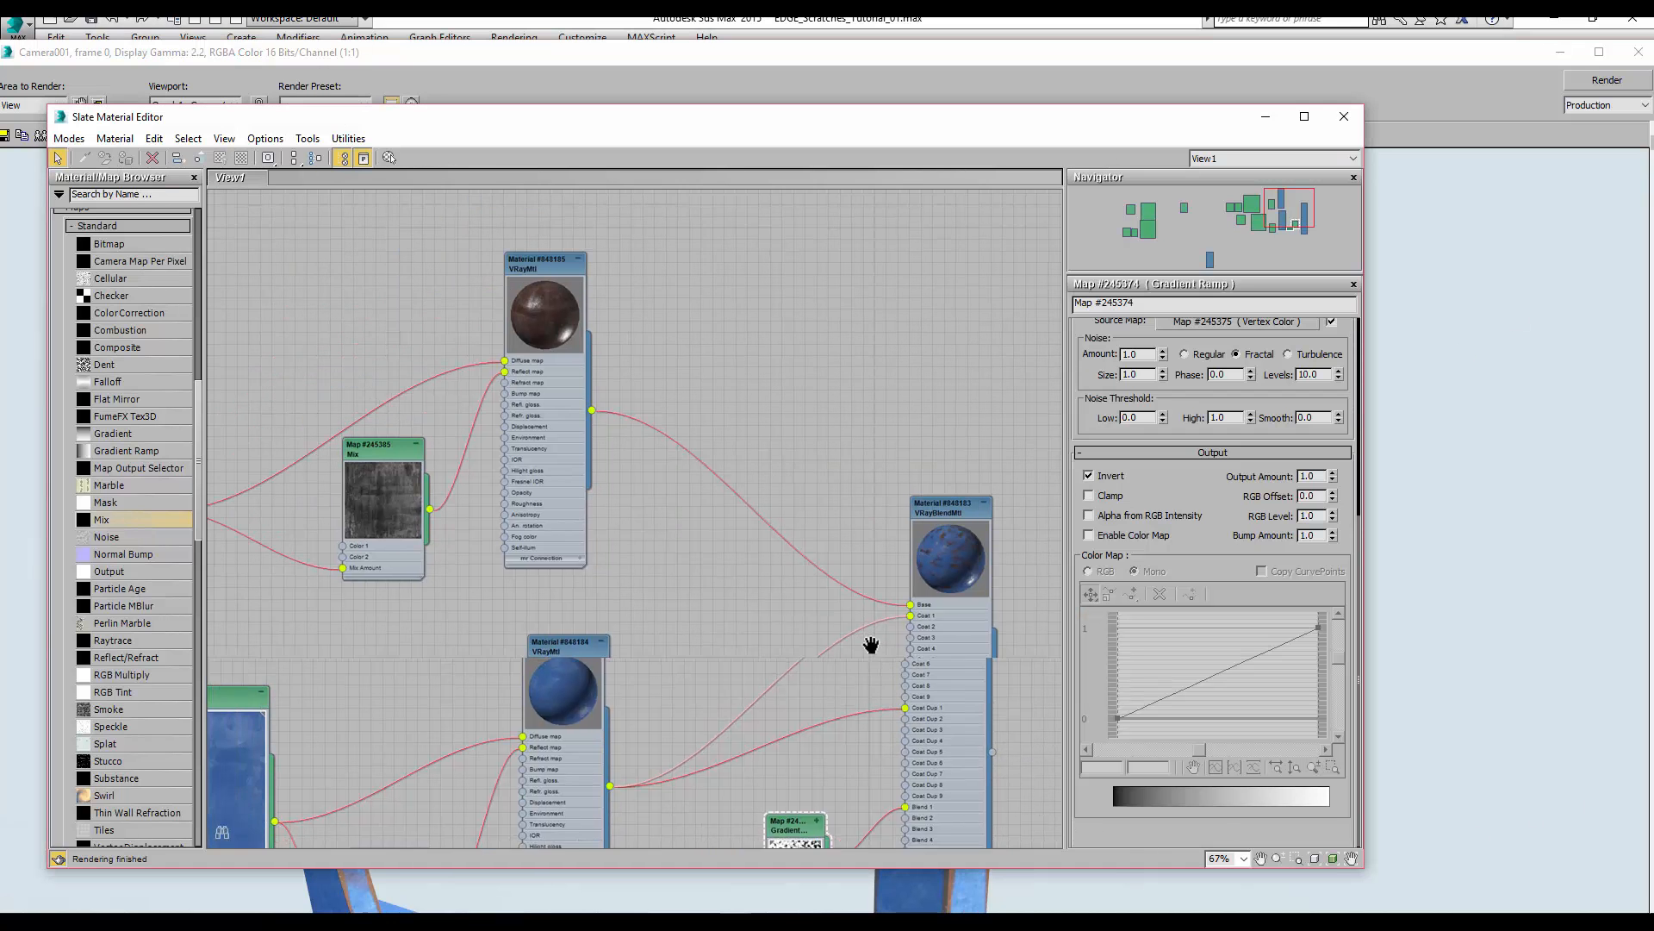
{"action": "key", "text": "alt+p"}
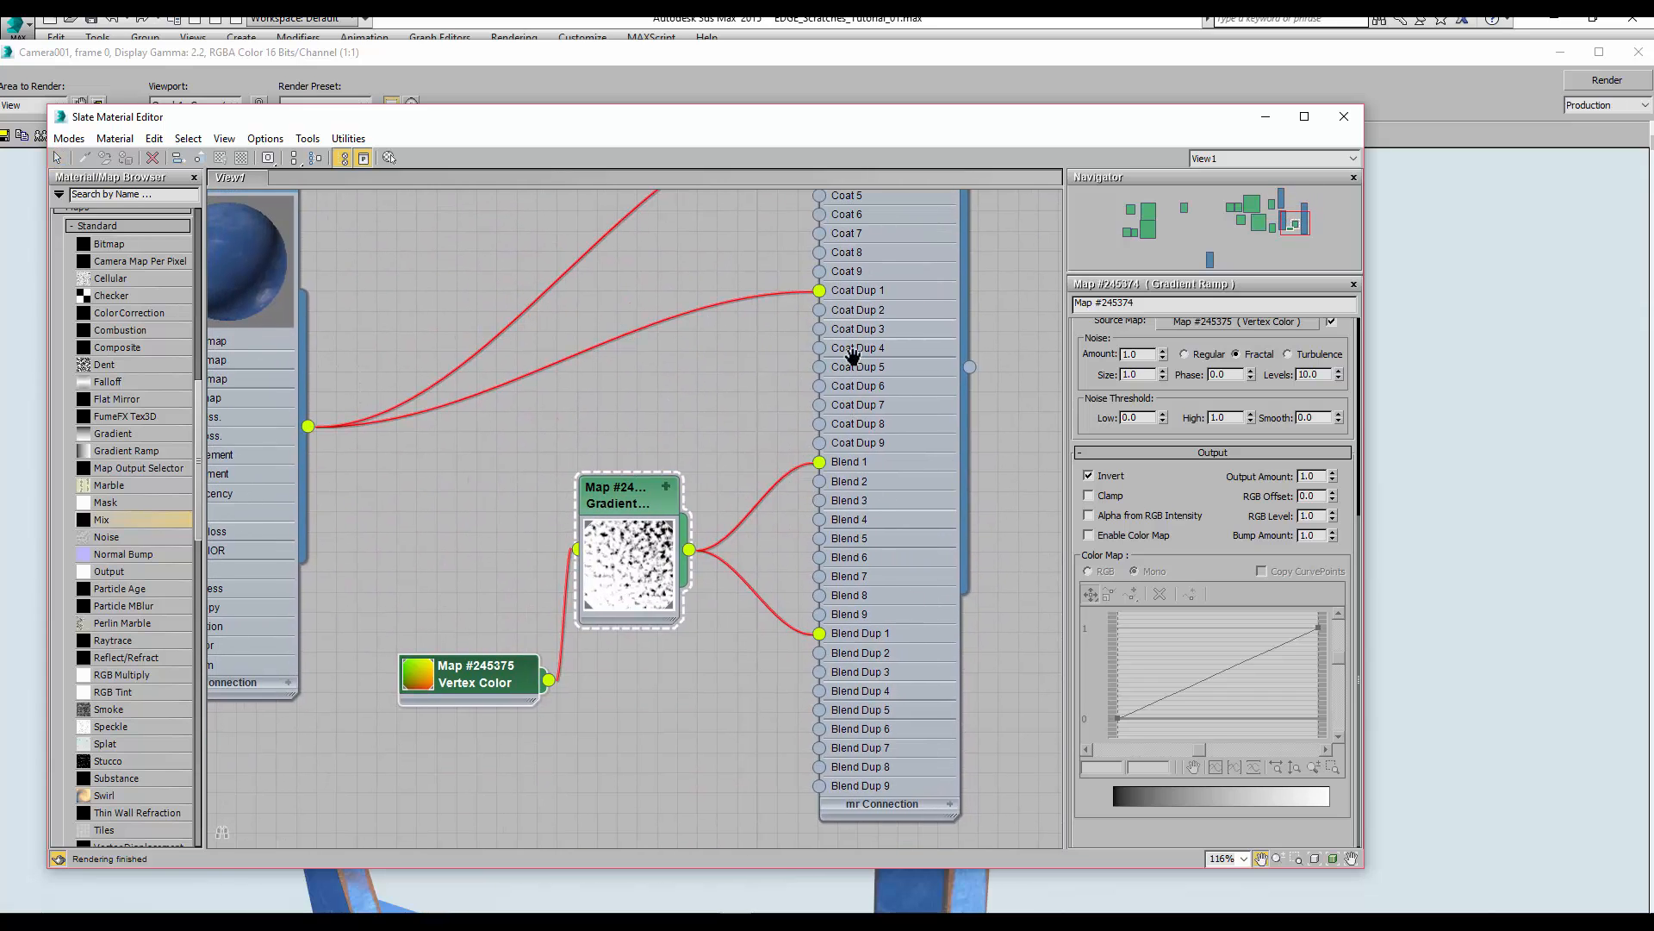
{"action": "middle_click_drag", "start_coordinate": [855, 355], "coordinate": [901, 581]}
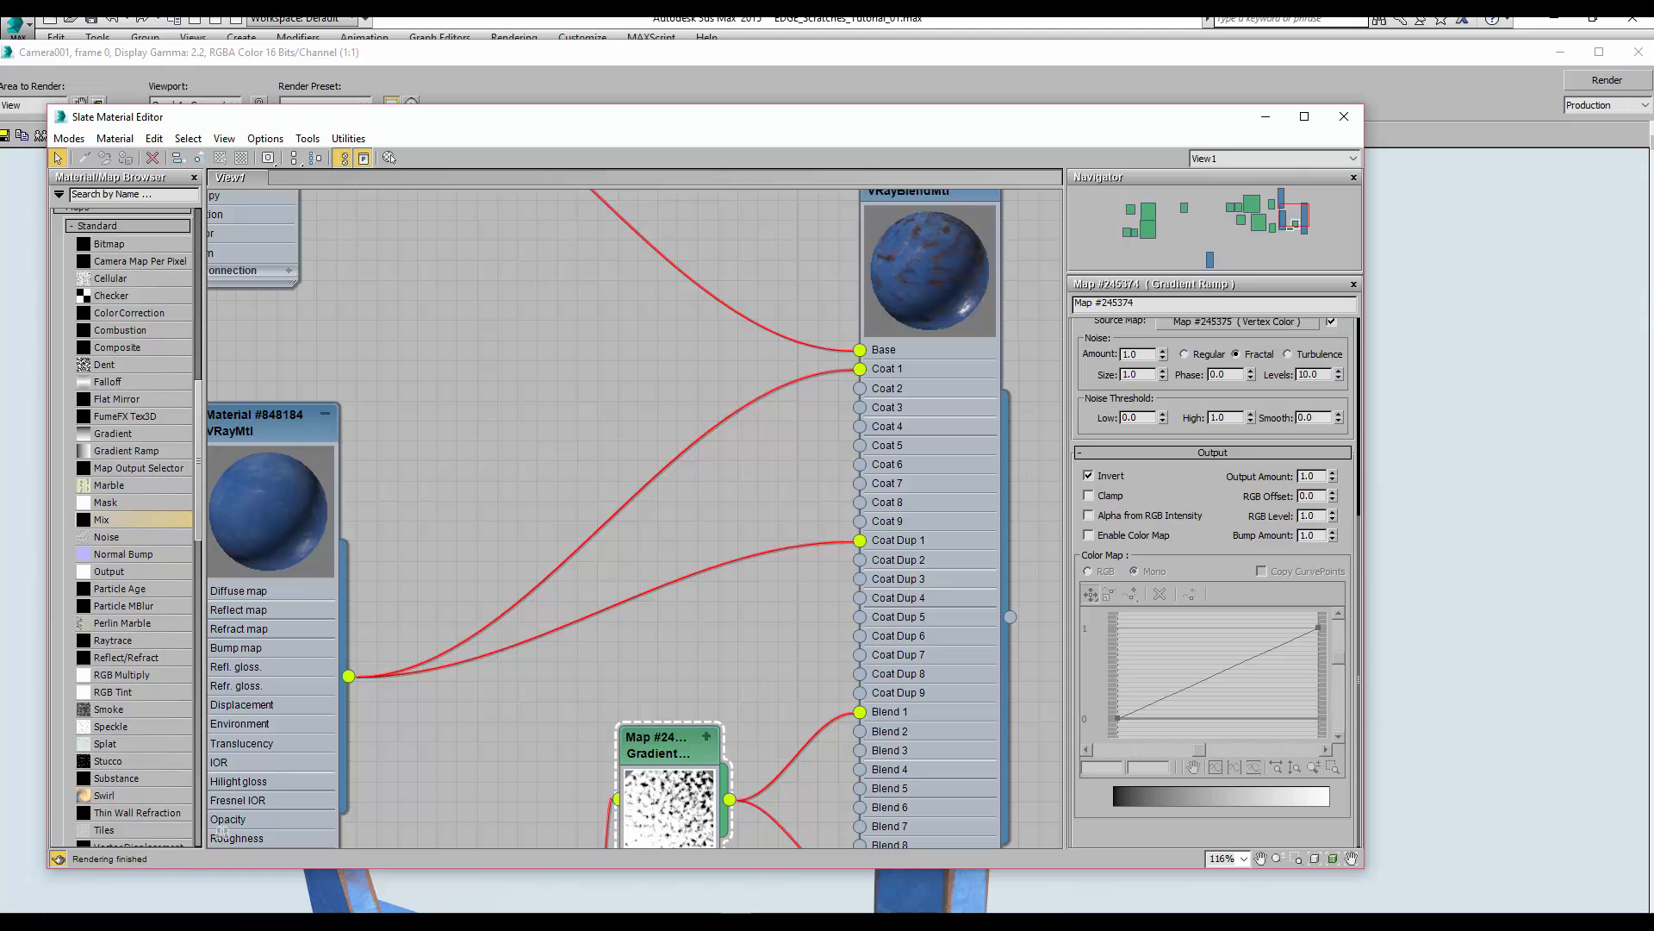
{"action": "middle_click_drag", "start_coordinate": [972, 590], "coordinate": [953, 627]}
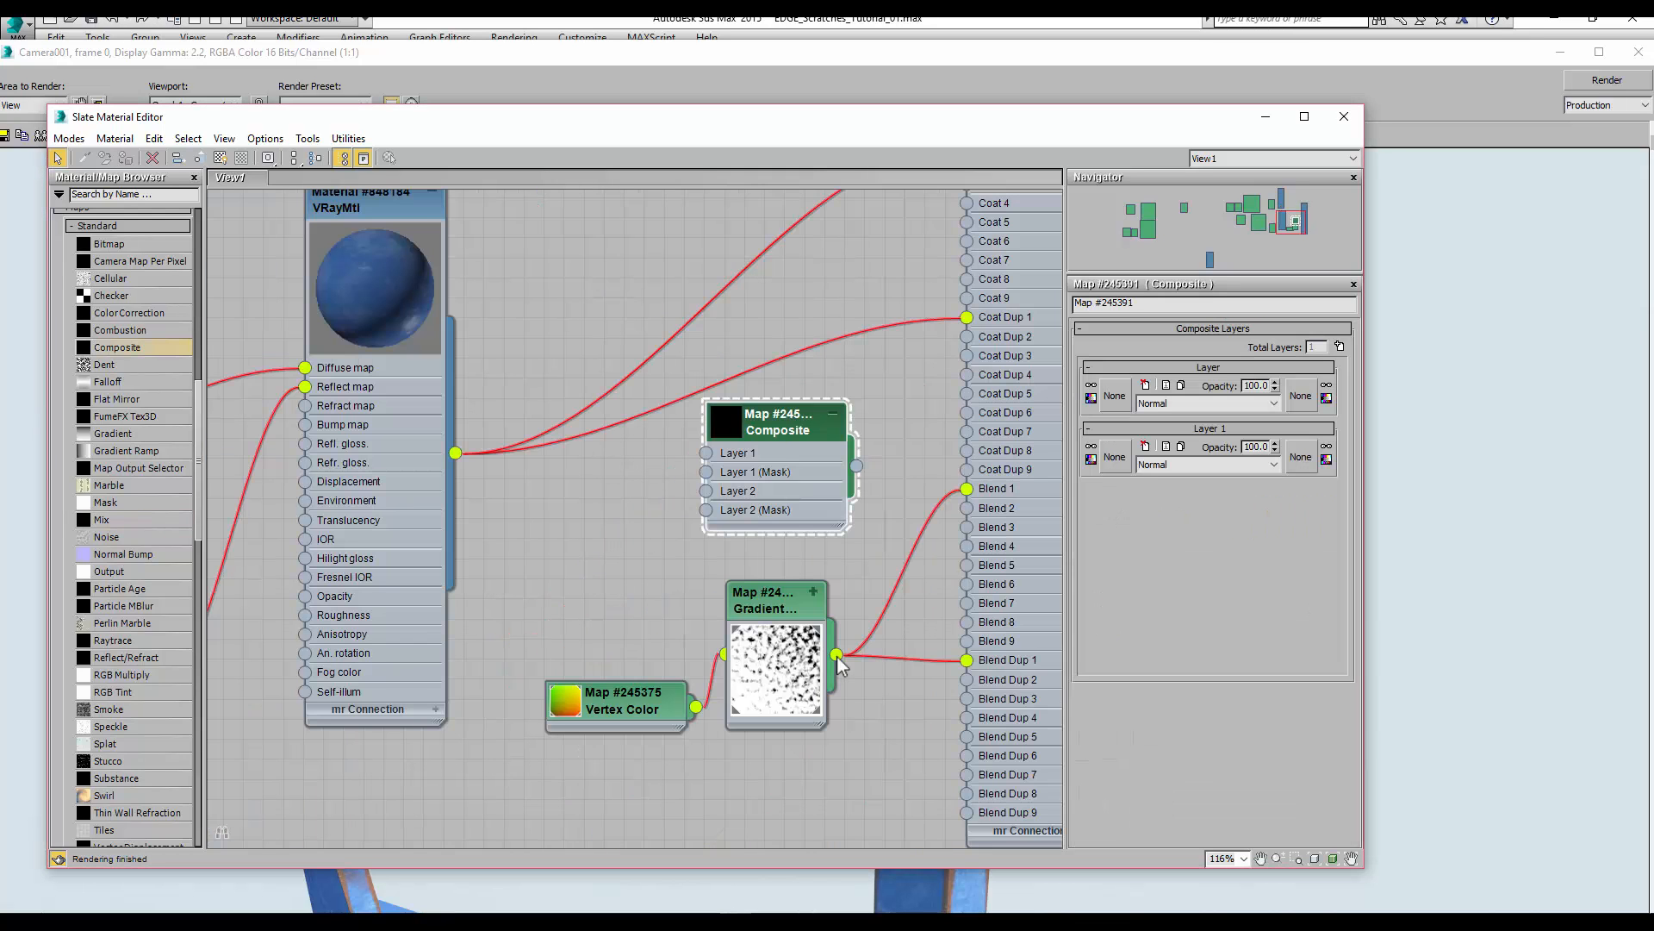
{"action": "left_click_drag", "start_coordinate": [837, 654], "coordinate": [706, 452]}
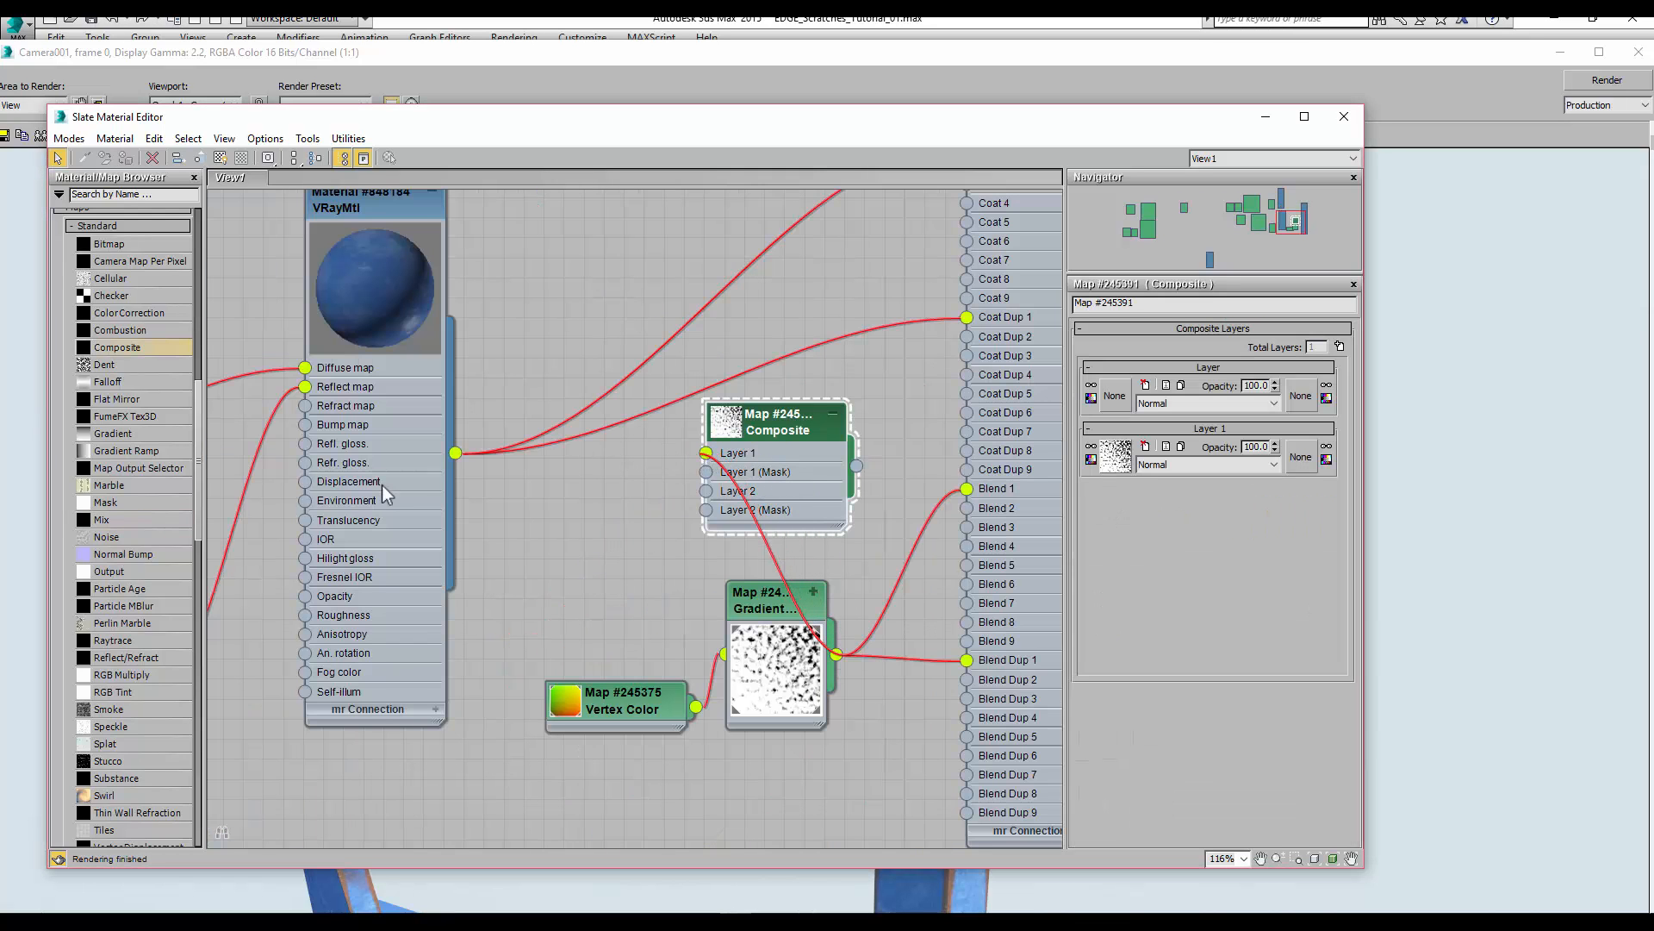
Add a Fractal Noise map with size 0.635, adjust its high and low thresholds, and connect it to the Composite's Layer 2
{"action": "left_click_drag", "start_coordinate": [136, 534], "coordinate": [600, 534]}
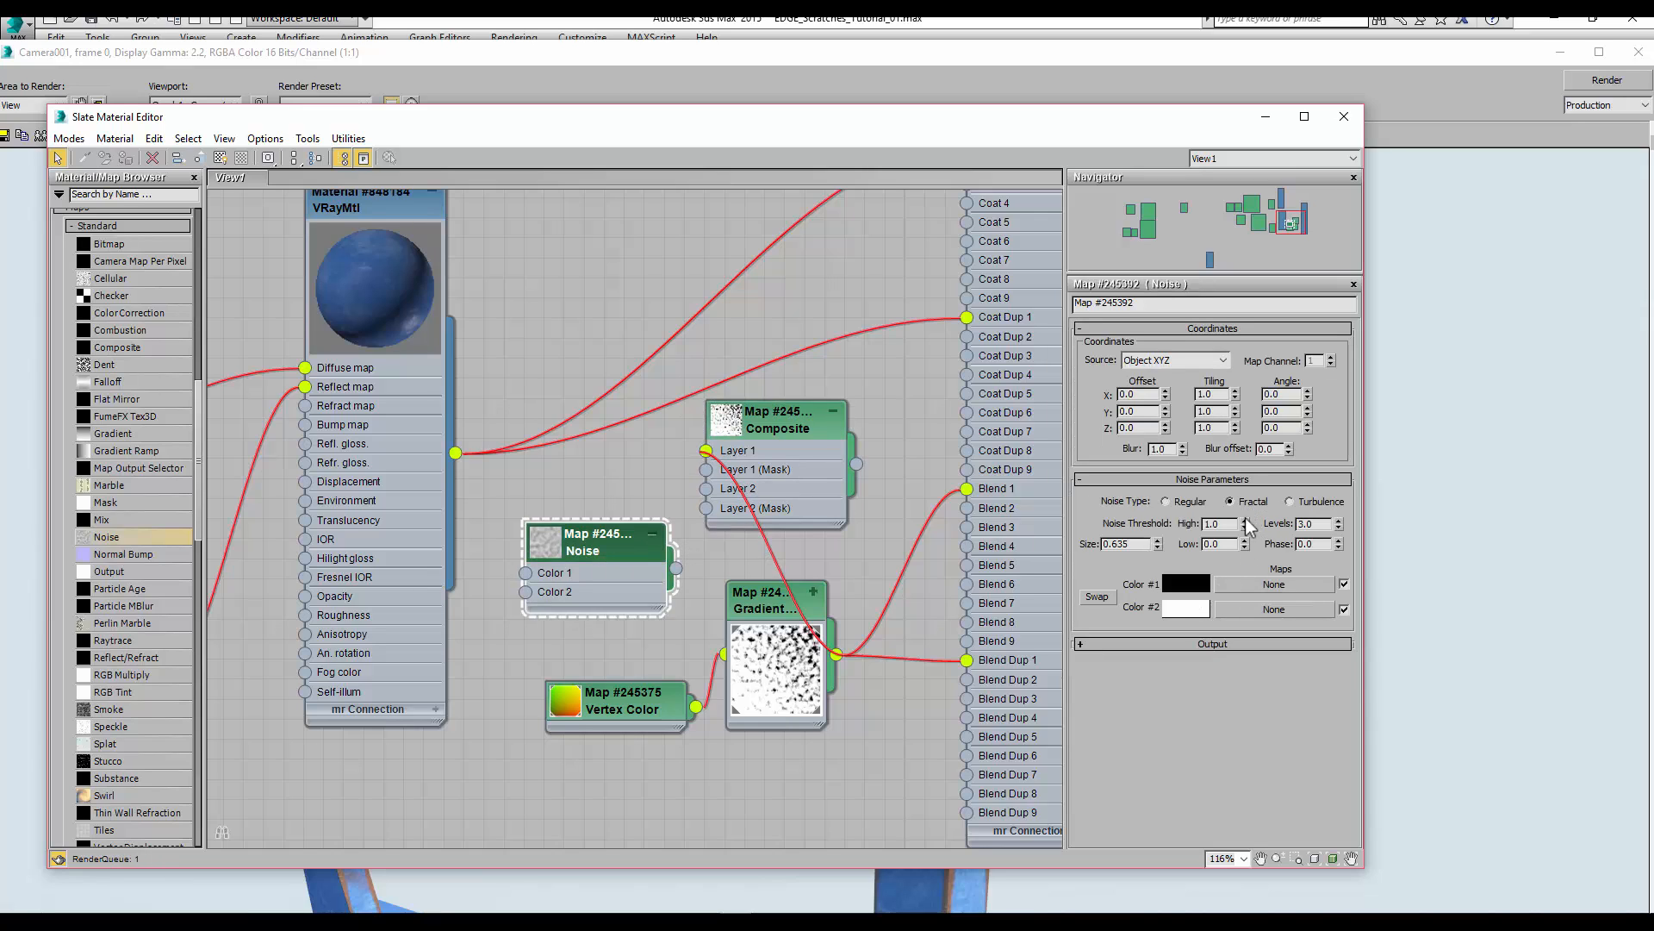
{"action": "left_click_drag", "start_coordinate": [1244, 523], "coordinate": [1260, 630]}
{"action": "mouse_move", "coordinate": [1244, 543]}
{"action": "left_mouse_down"}
{"action": "mouse_move", "coordinate": [1249, 489]}
{"action": "mouse_move", "coordinate": [1247, 545]}
{"action": "left_mouse_up"}
{"action": "left_click_drag", "start_coordinate": [675, 568], "coordinate": [708, 491]}
Set the Composite's Layer 2 blending mode to Multiply and connect the Composite to Blend 1 of the VRayBlendMtl
{"action": "left_click", "coordinate": [794, 431]}
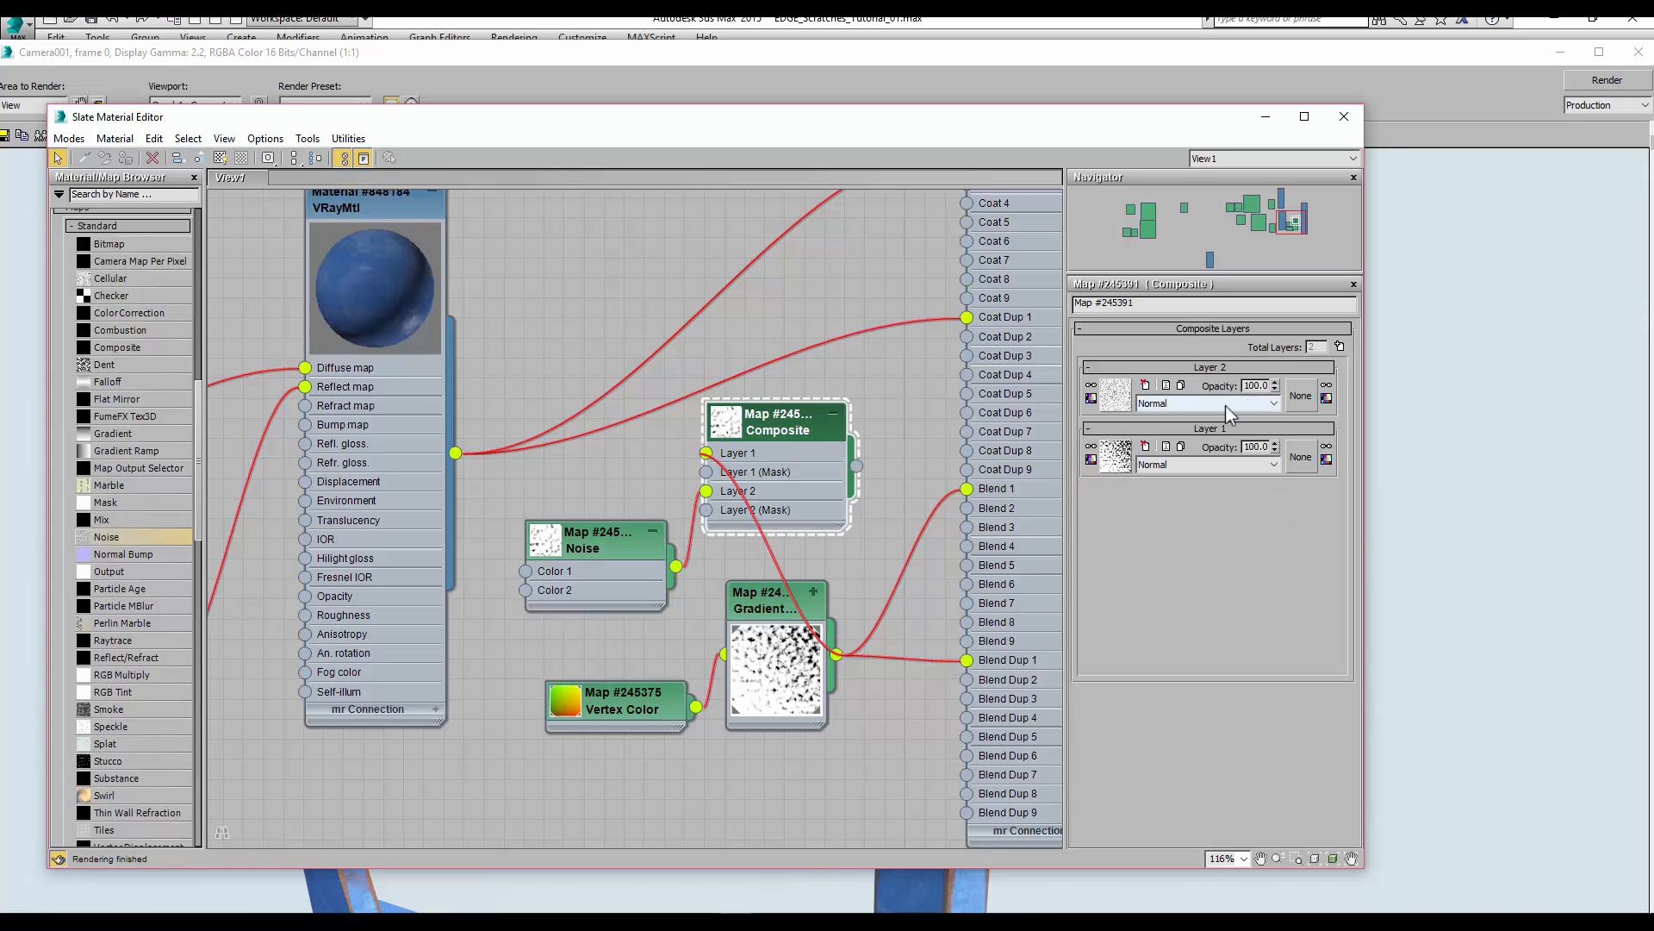
{"action": "left_click", "coordinate": [1186, 404]}
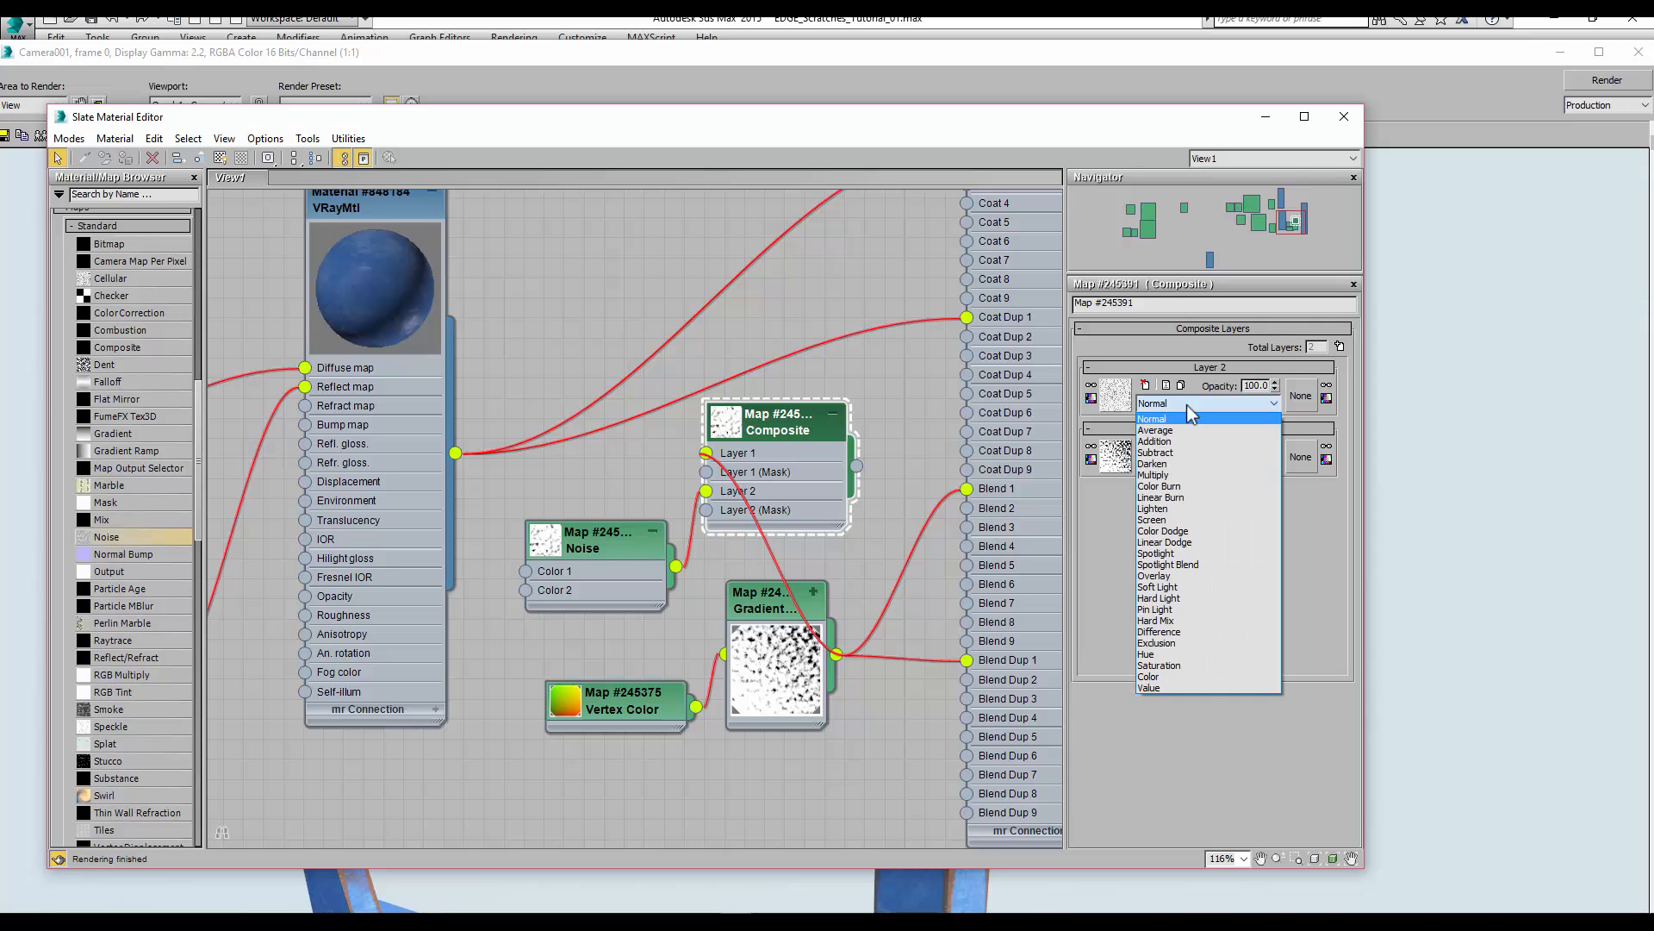
{"action": "left_click", "coordinate": [1185, 476]}
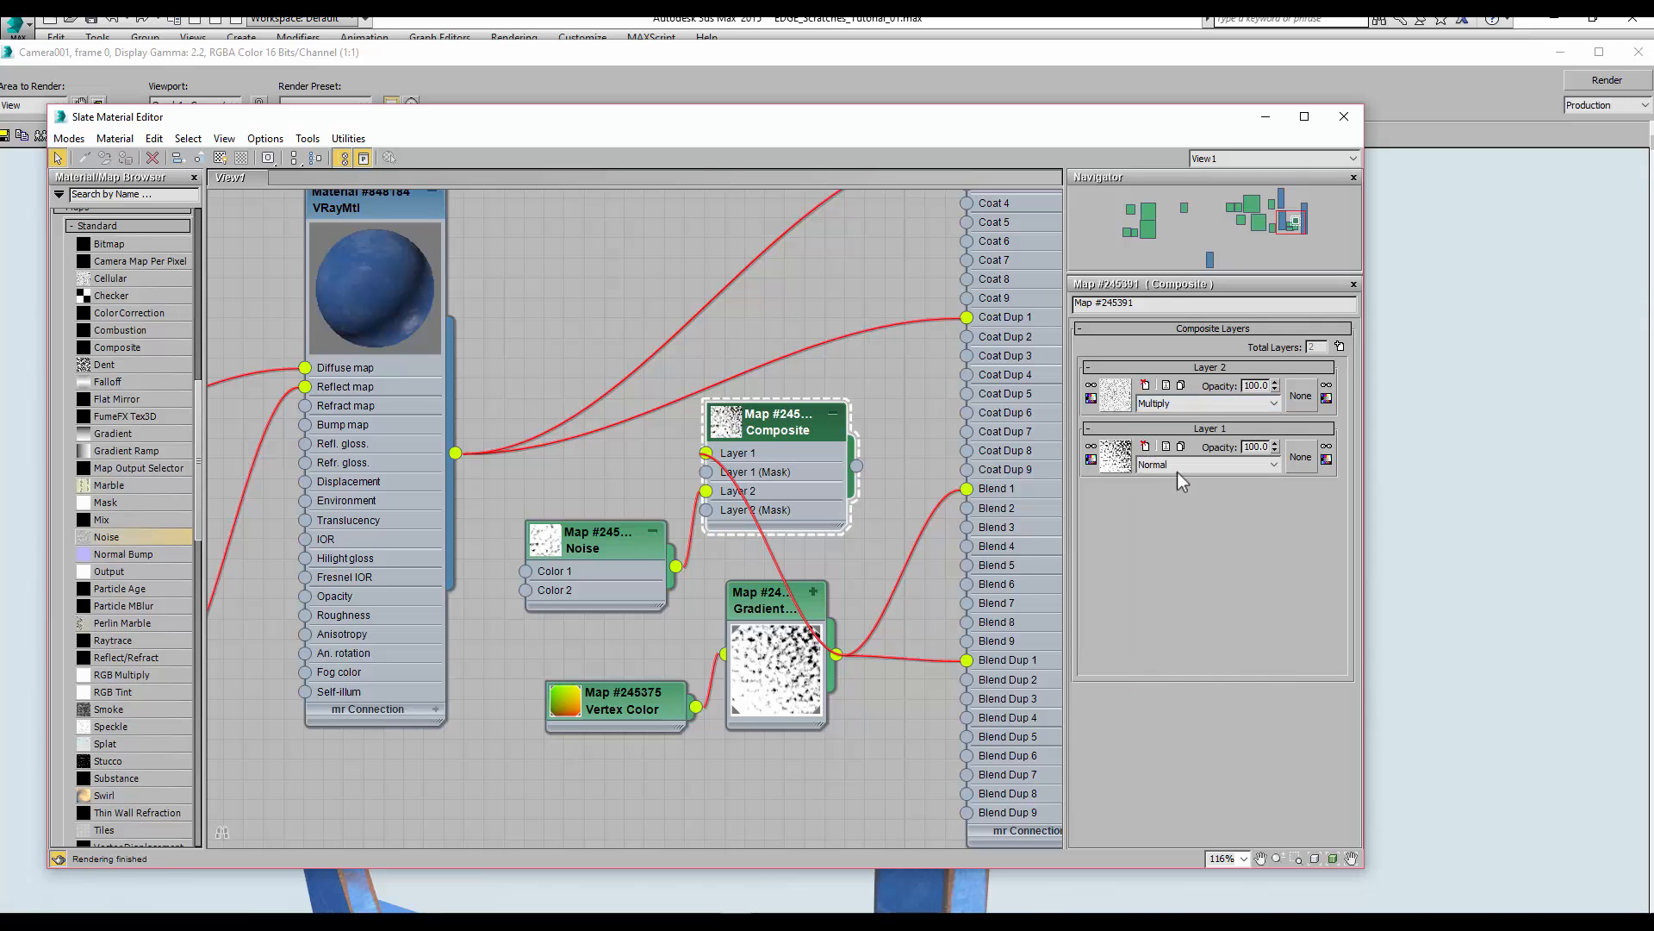
{"action": "middle_click_drag", "start_coordinate": [897, 480], "coordinate": [827, 474]}
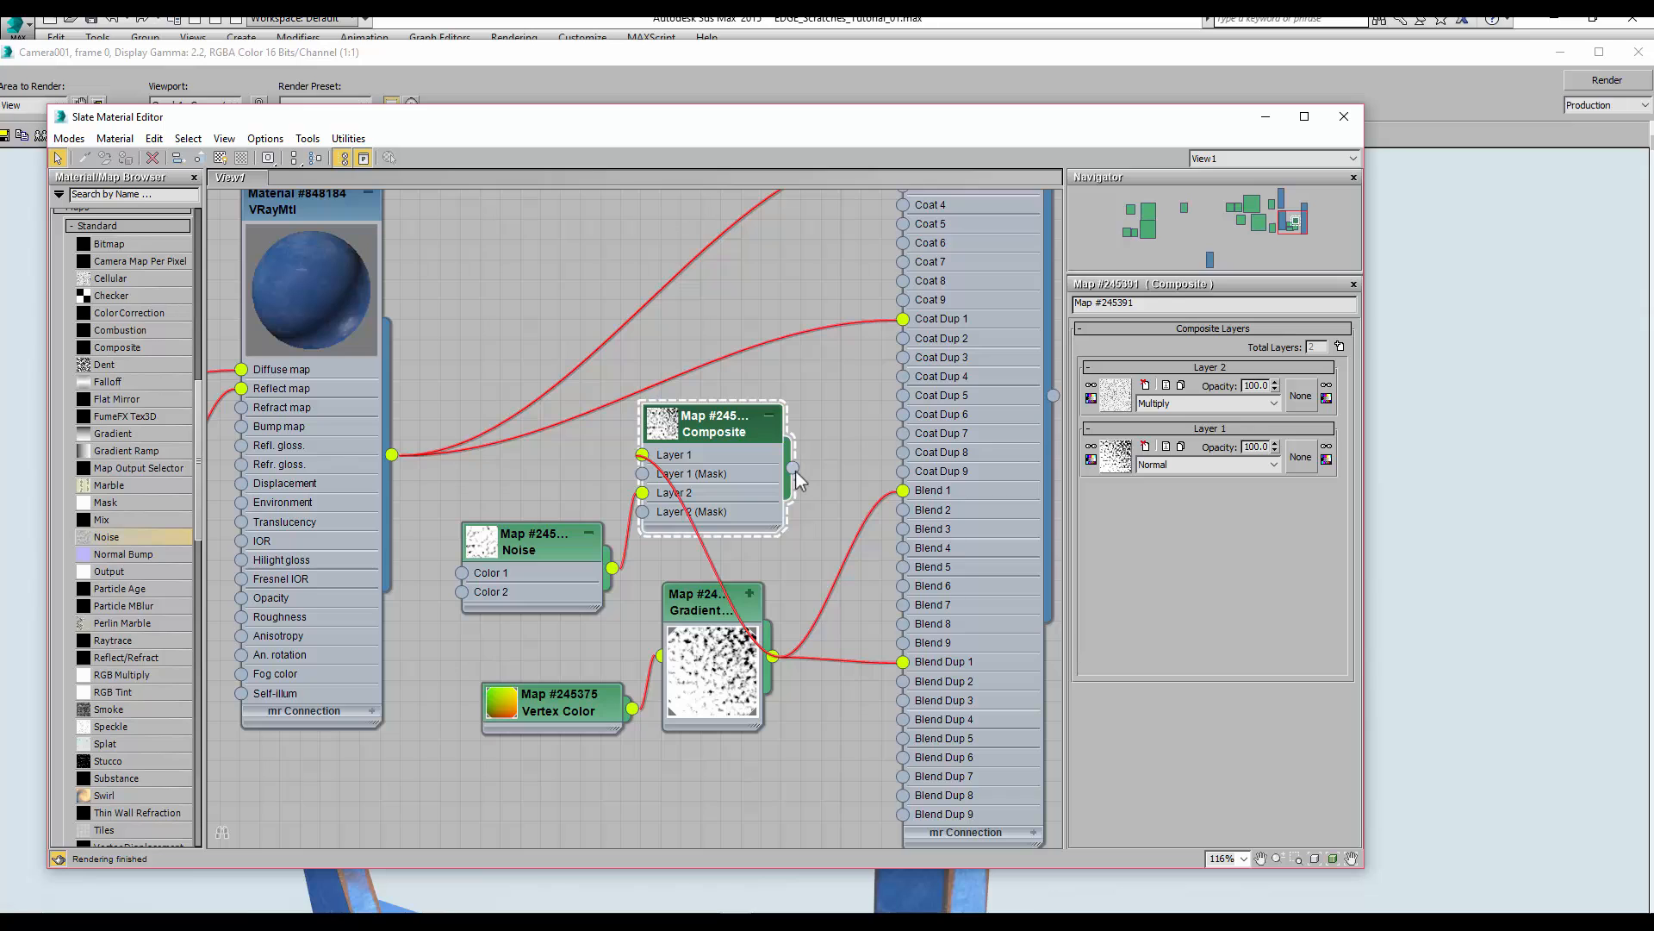
{"action": "left_click_drag", "start_coordinate": [793, 468], "coordinate": [902, 491]}
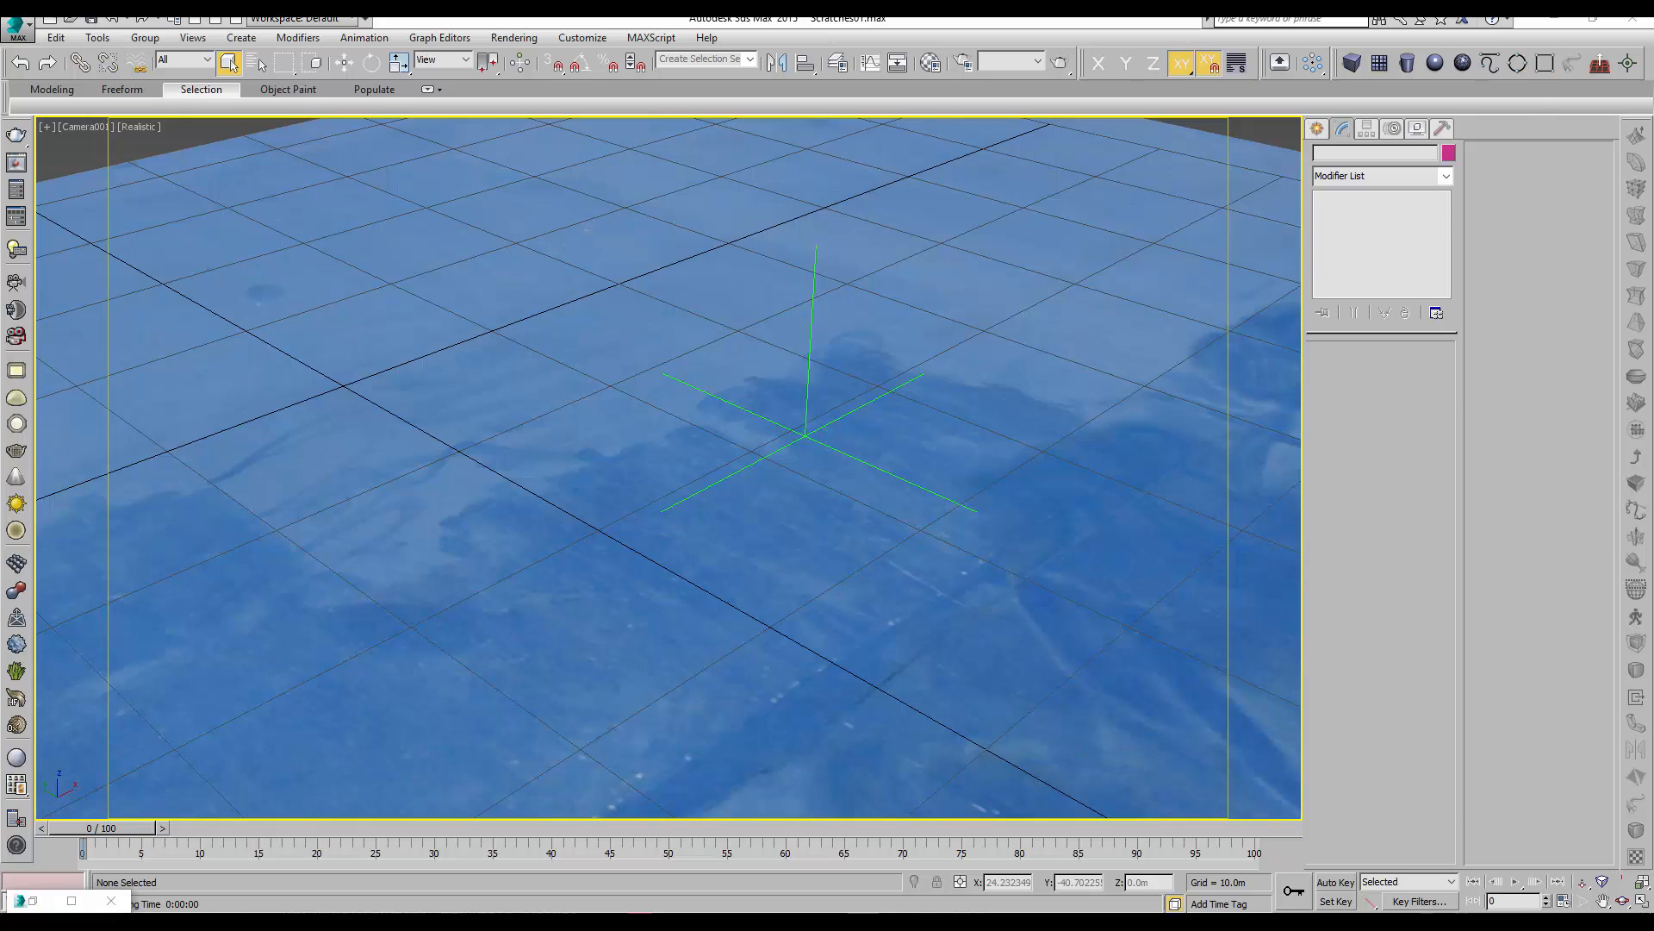
Review the surface-scratch material's Composite, Gradient Ramp and Distance Blend Falloff settings, and the point helper in the camera view
{"action": "key", "text": "m"}
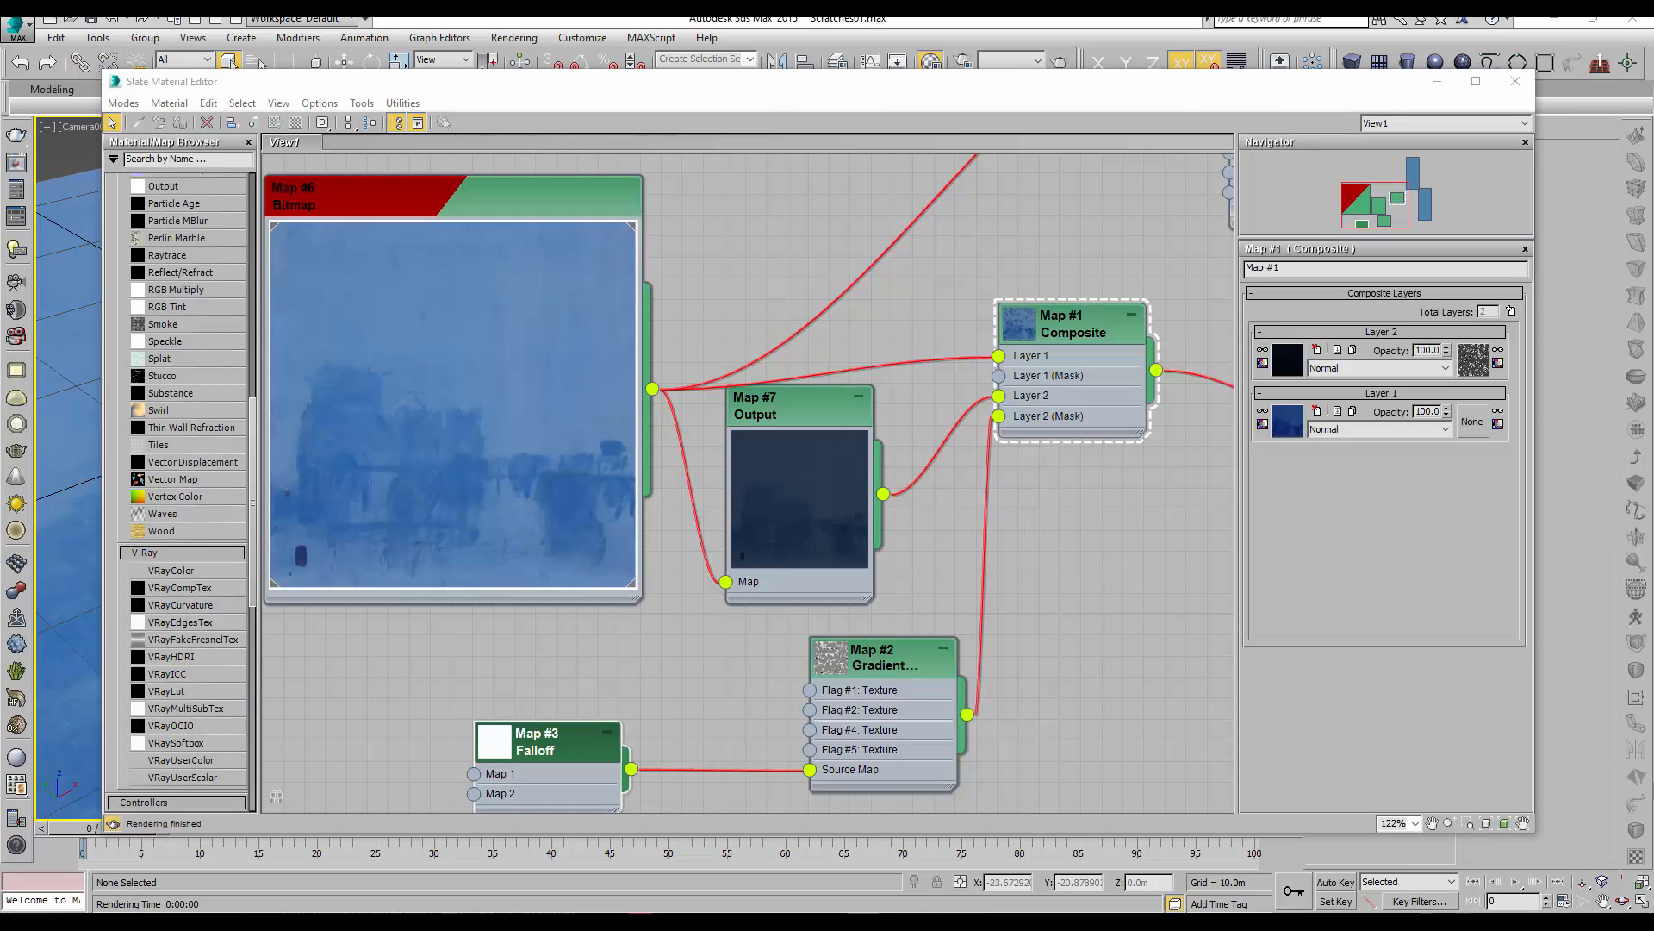
{"action": "left_click_drag", "start_coordinate": [1094, 319], "coordinate": [1115, 319]}
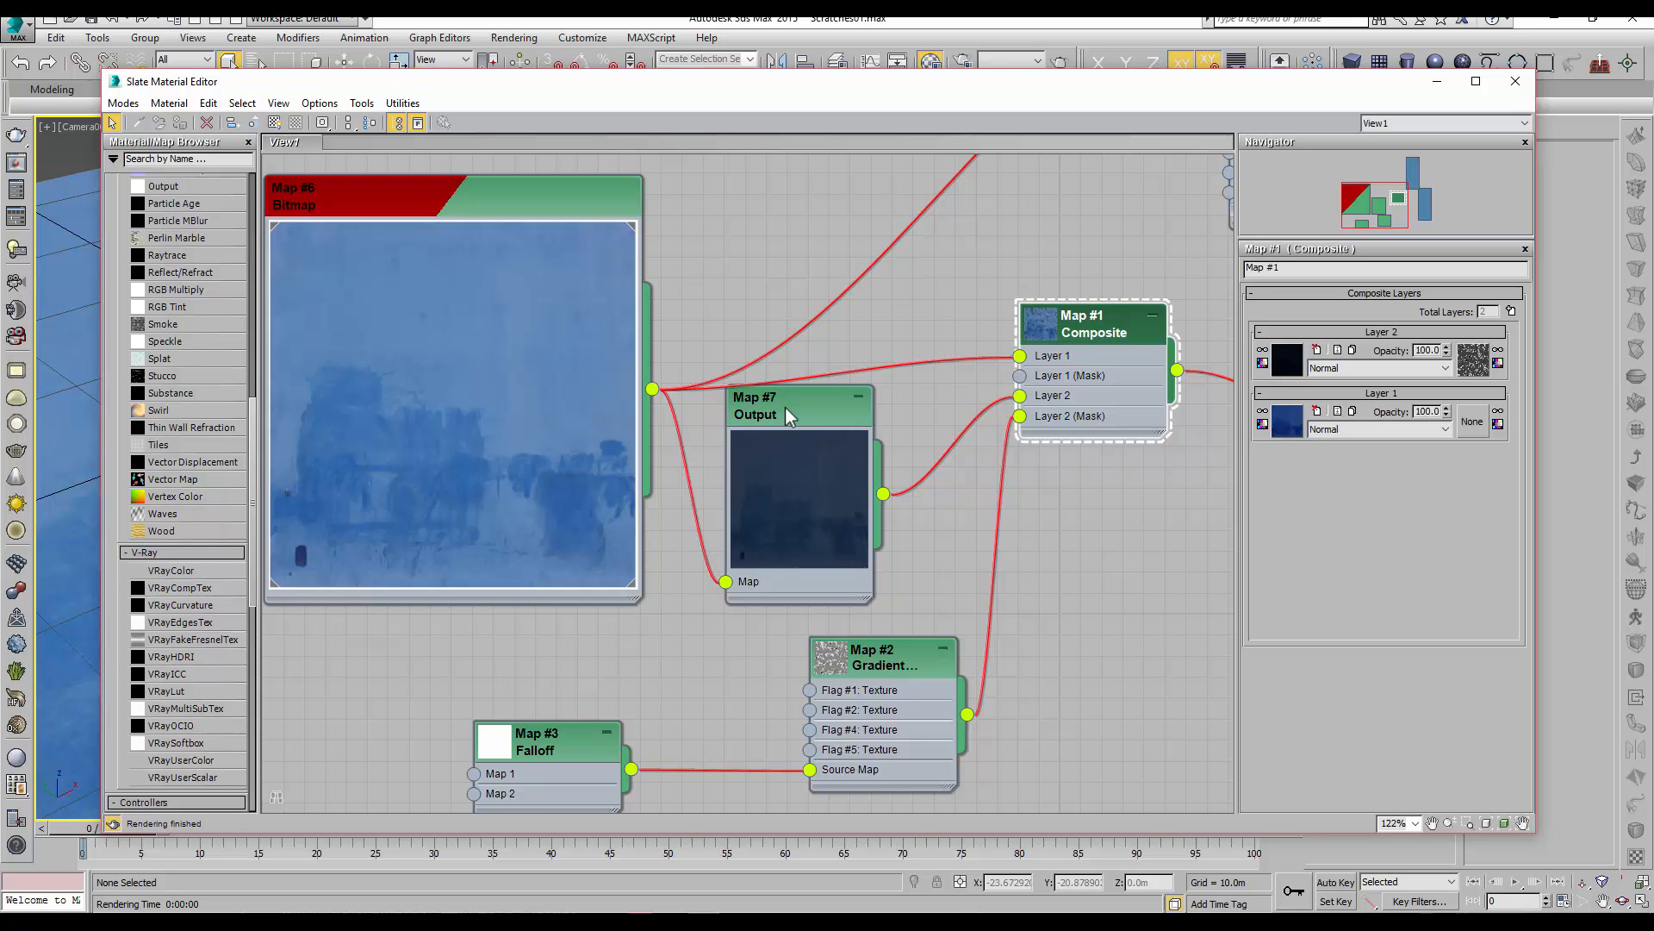
{"action": "left_click_drag", "start_coordinate": [791, 419], "coordinate": [813, 425]}
{"action": "scroll", "coordinate": [814, 426], "scroll_direction": "up", "scroll_amount": 1}
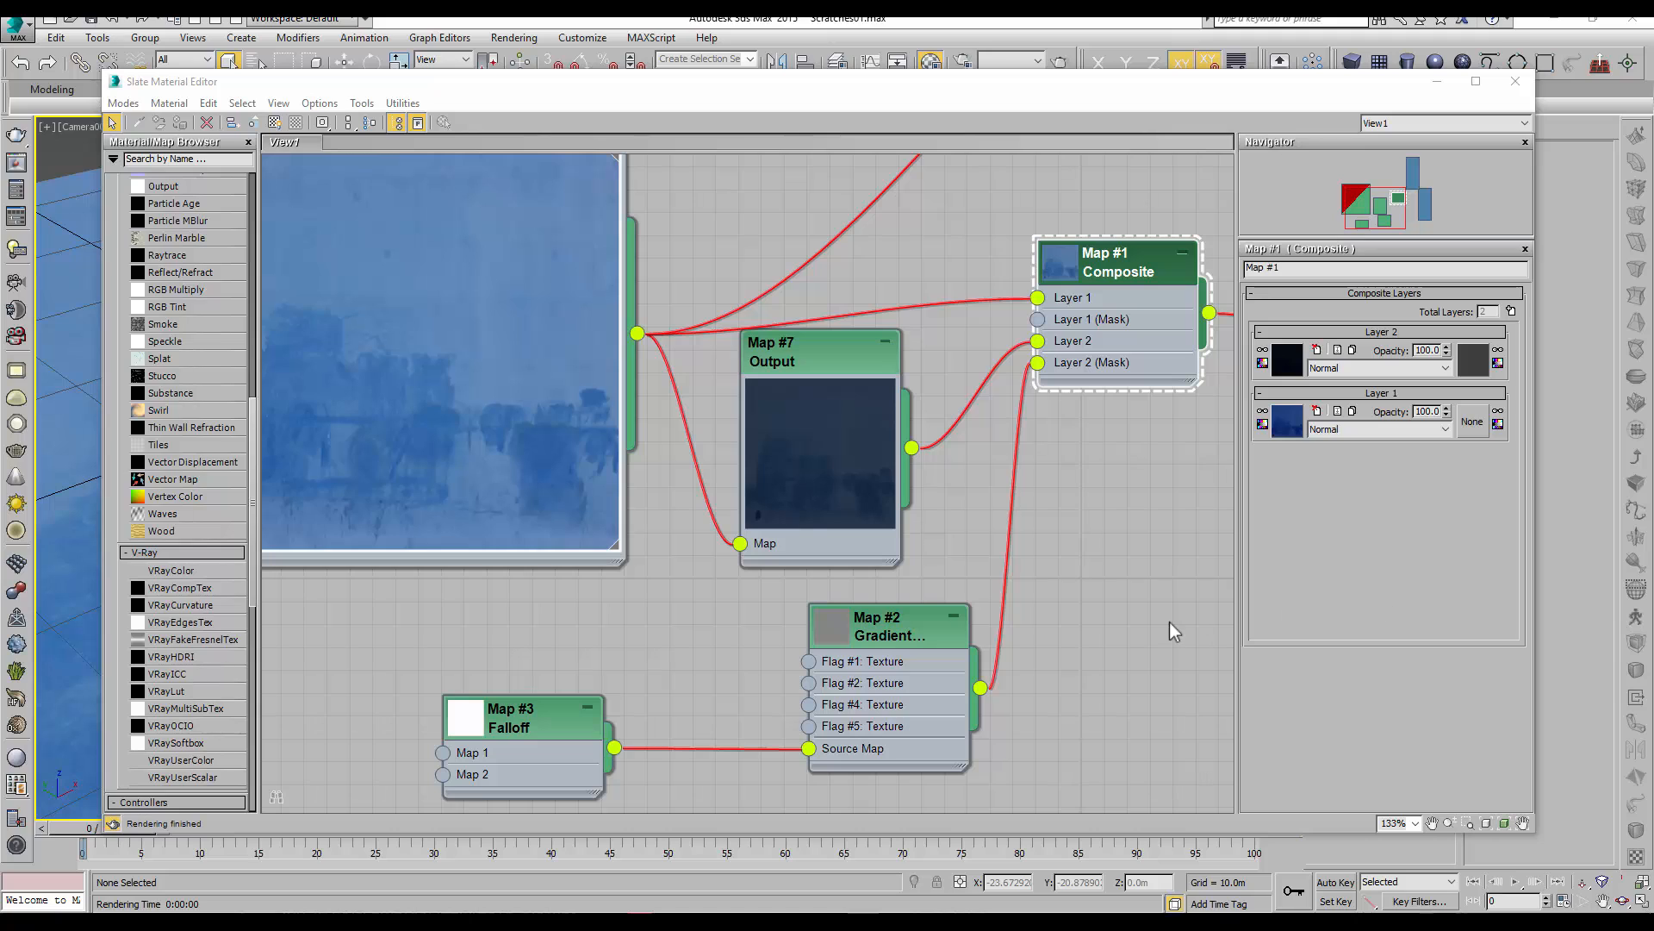
{"action": "left_click", "coordinate": [883, 638]}
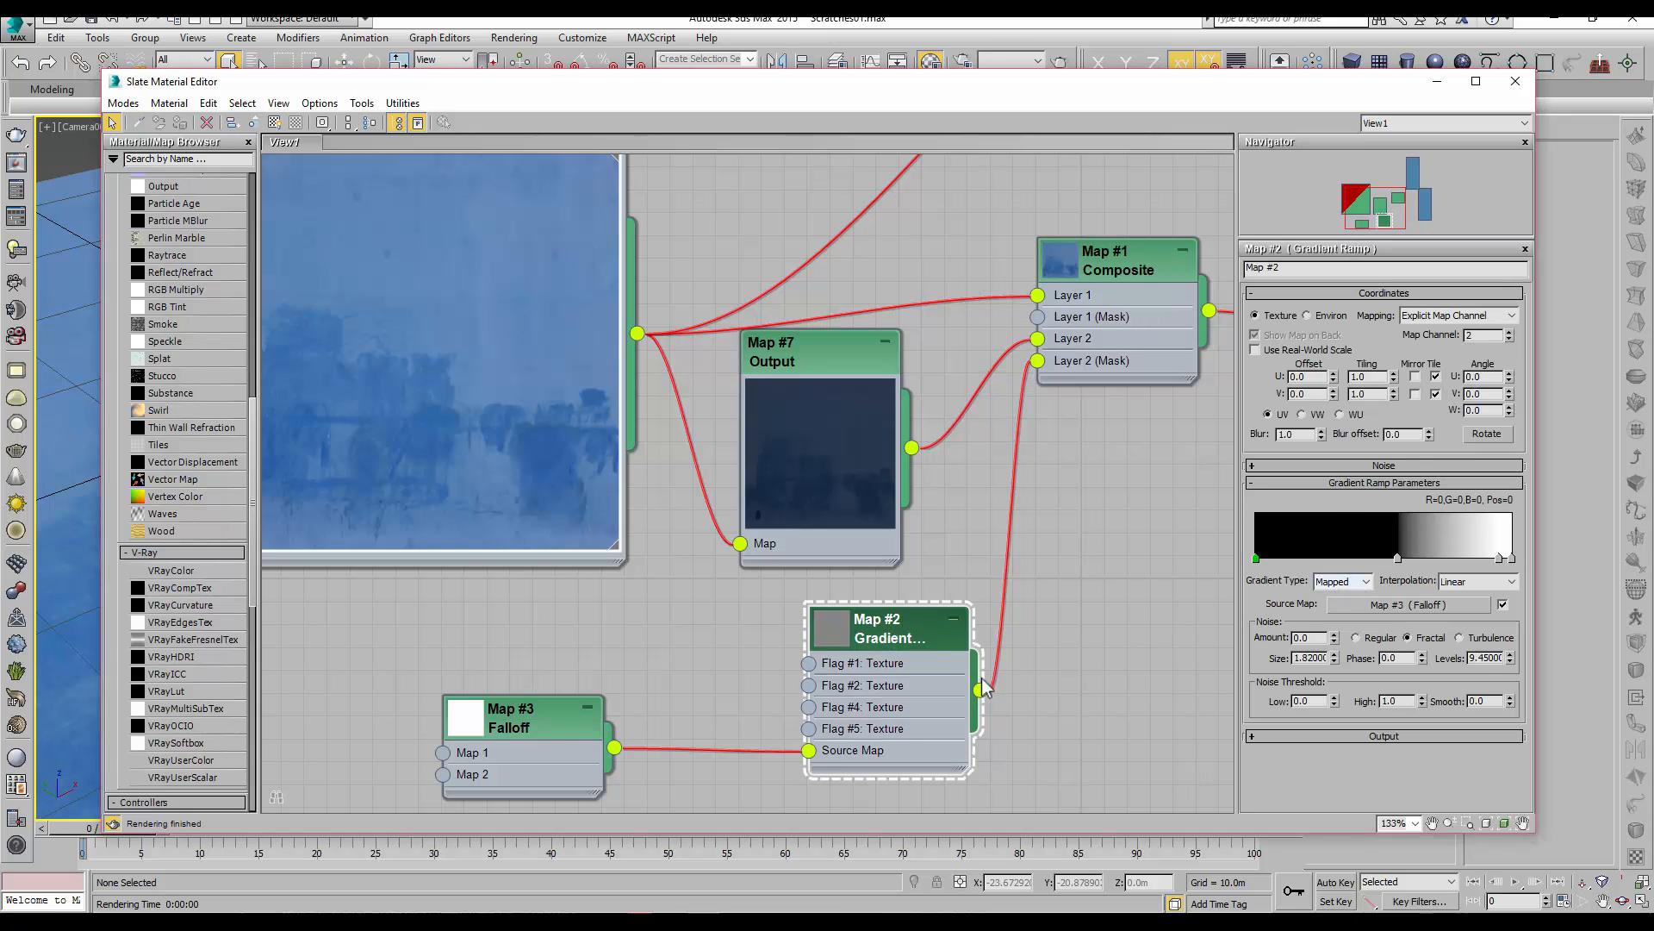
{"action": "left_click", "coordinate": [533, 720]}
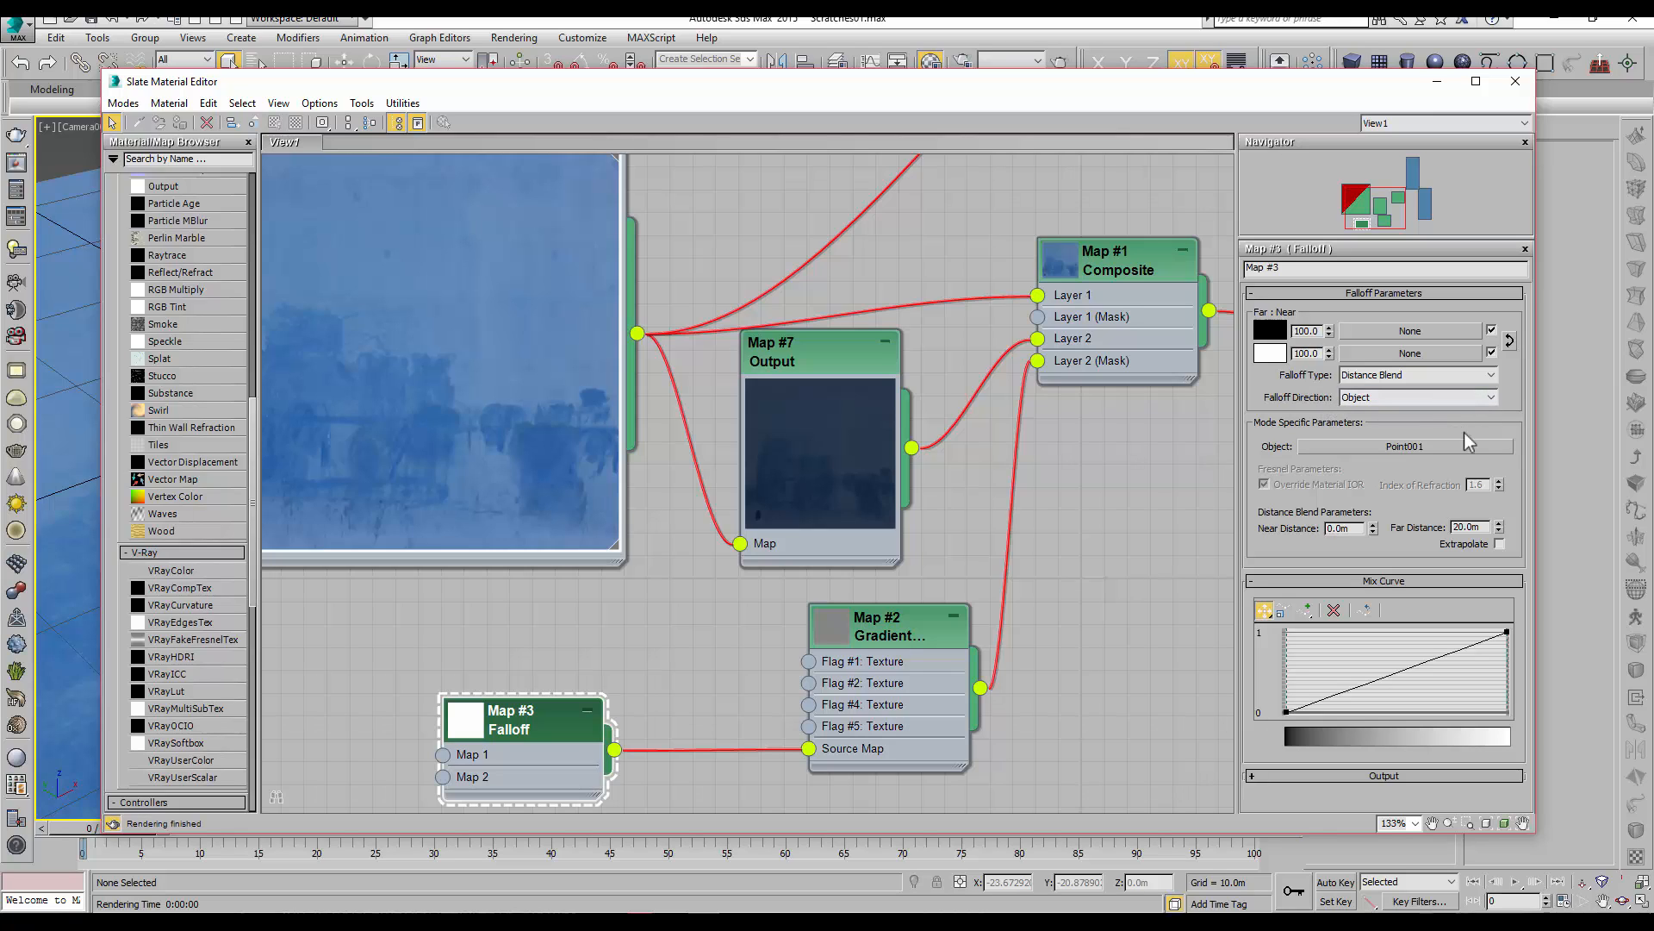
{"action": "left_click", "coordinate": [1436, 81]}
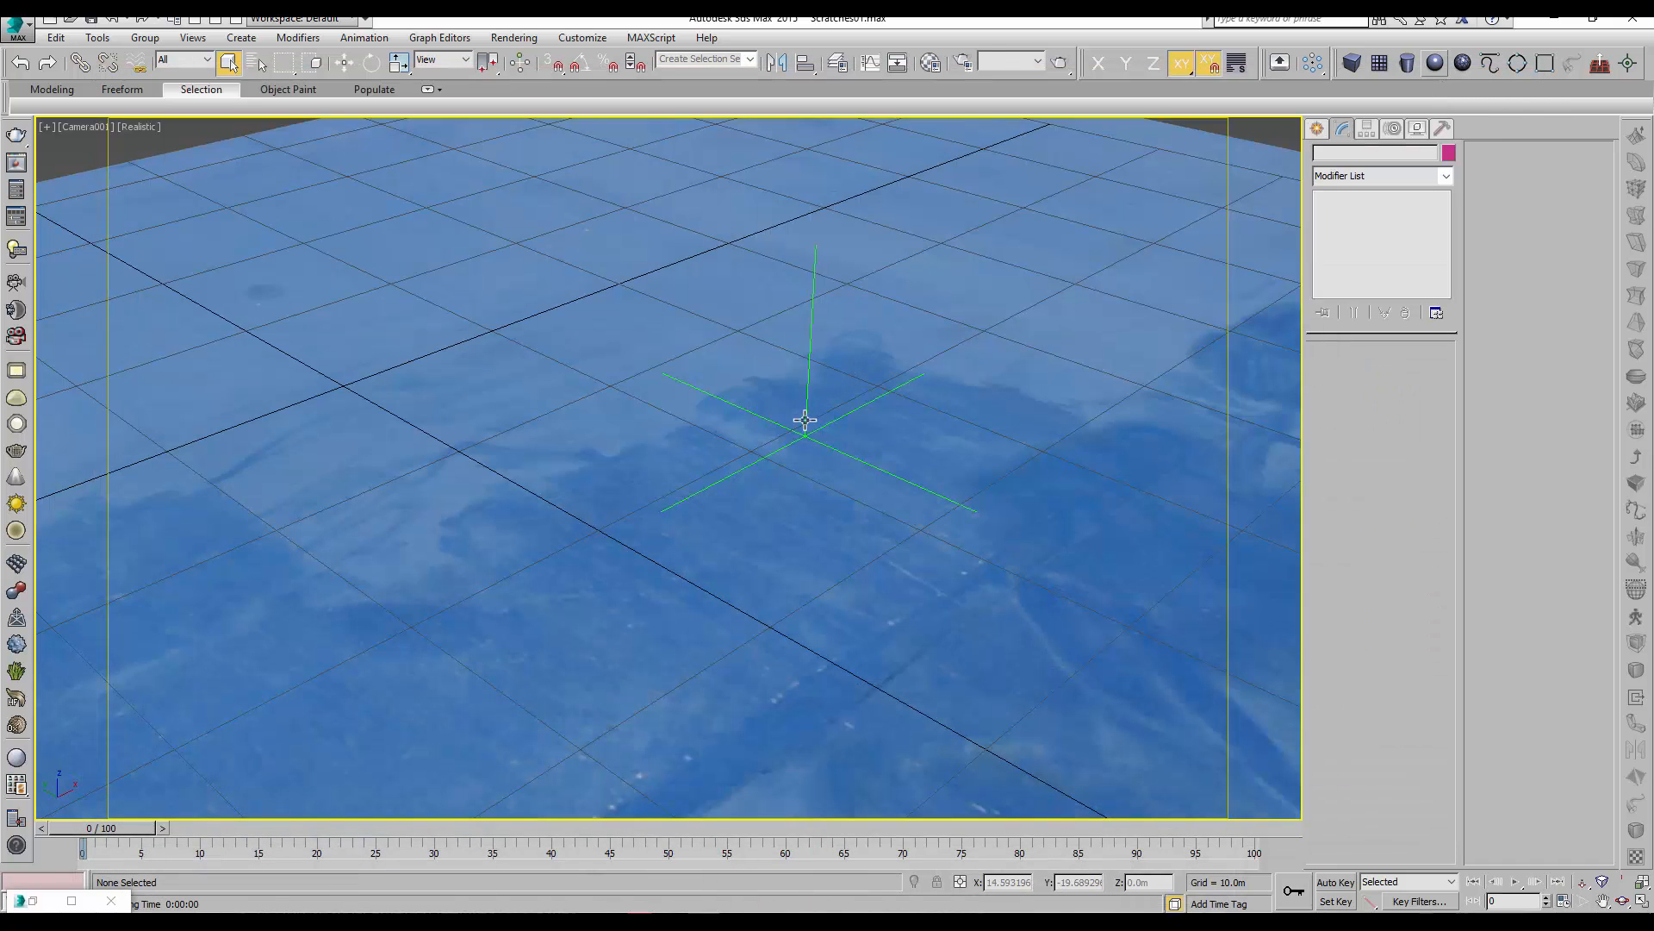
Render the camera view to check the Gradient Ramp mask without noise, and close the rendered frame
{"action": "key", "text": "m"}
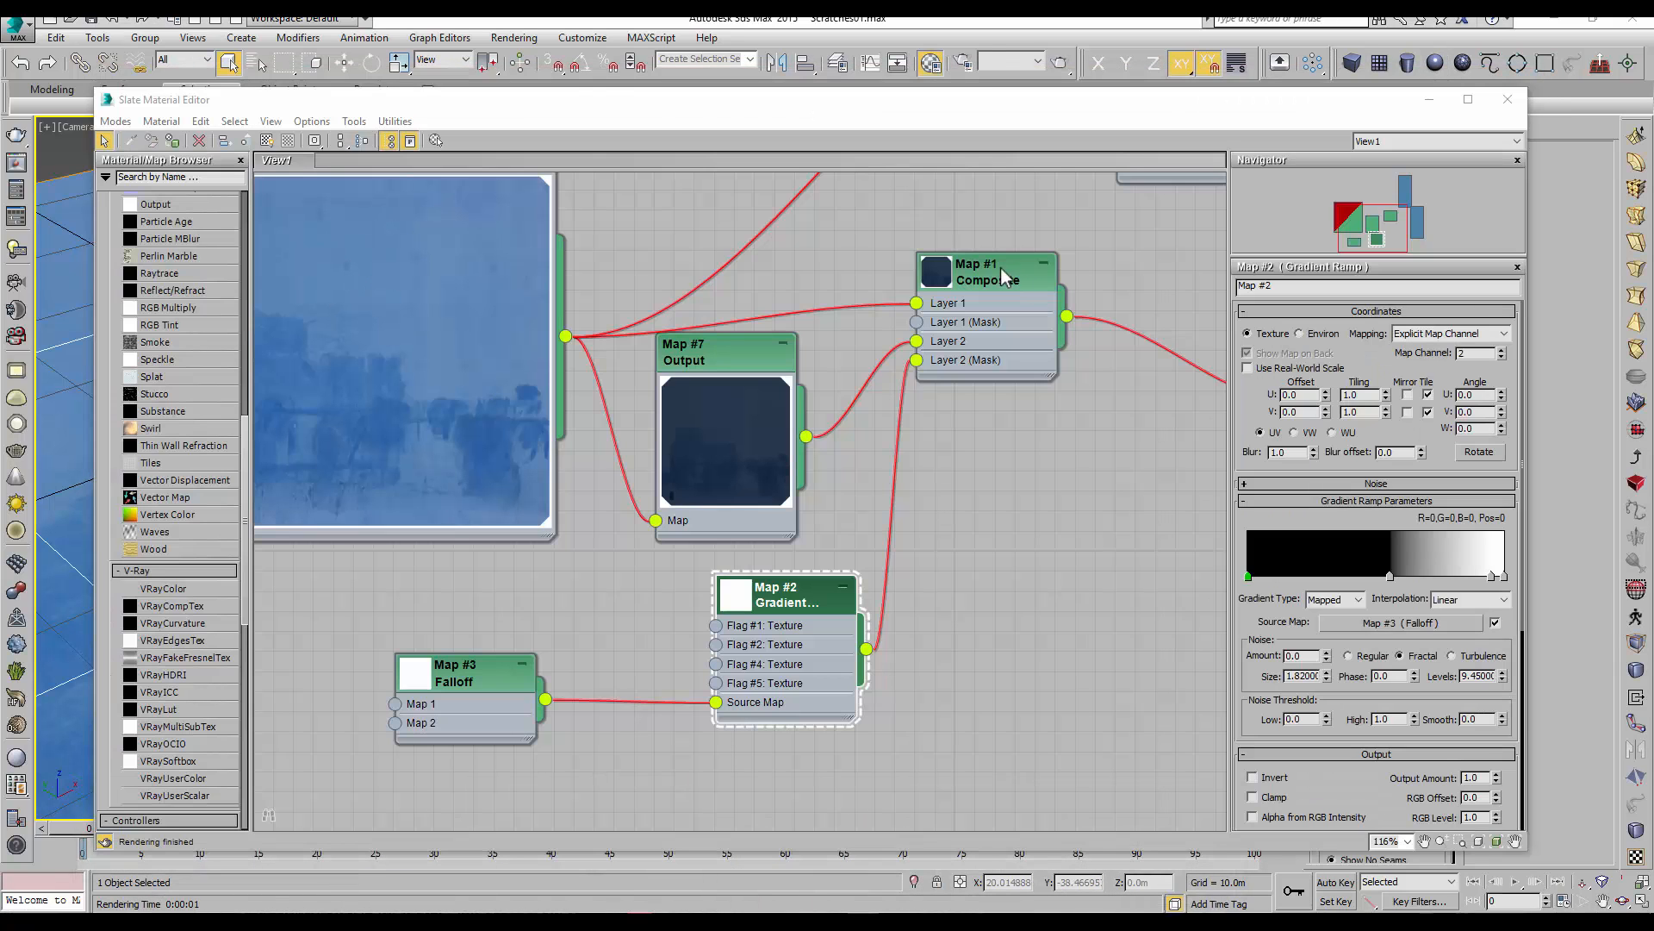
{"action": "left_click", "coordinate": [515, 37]}
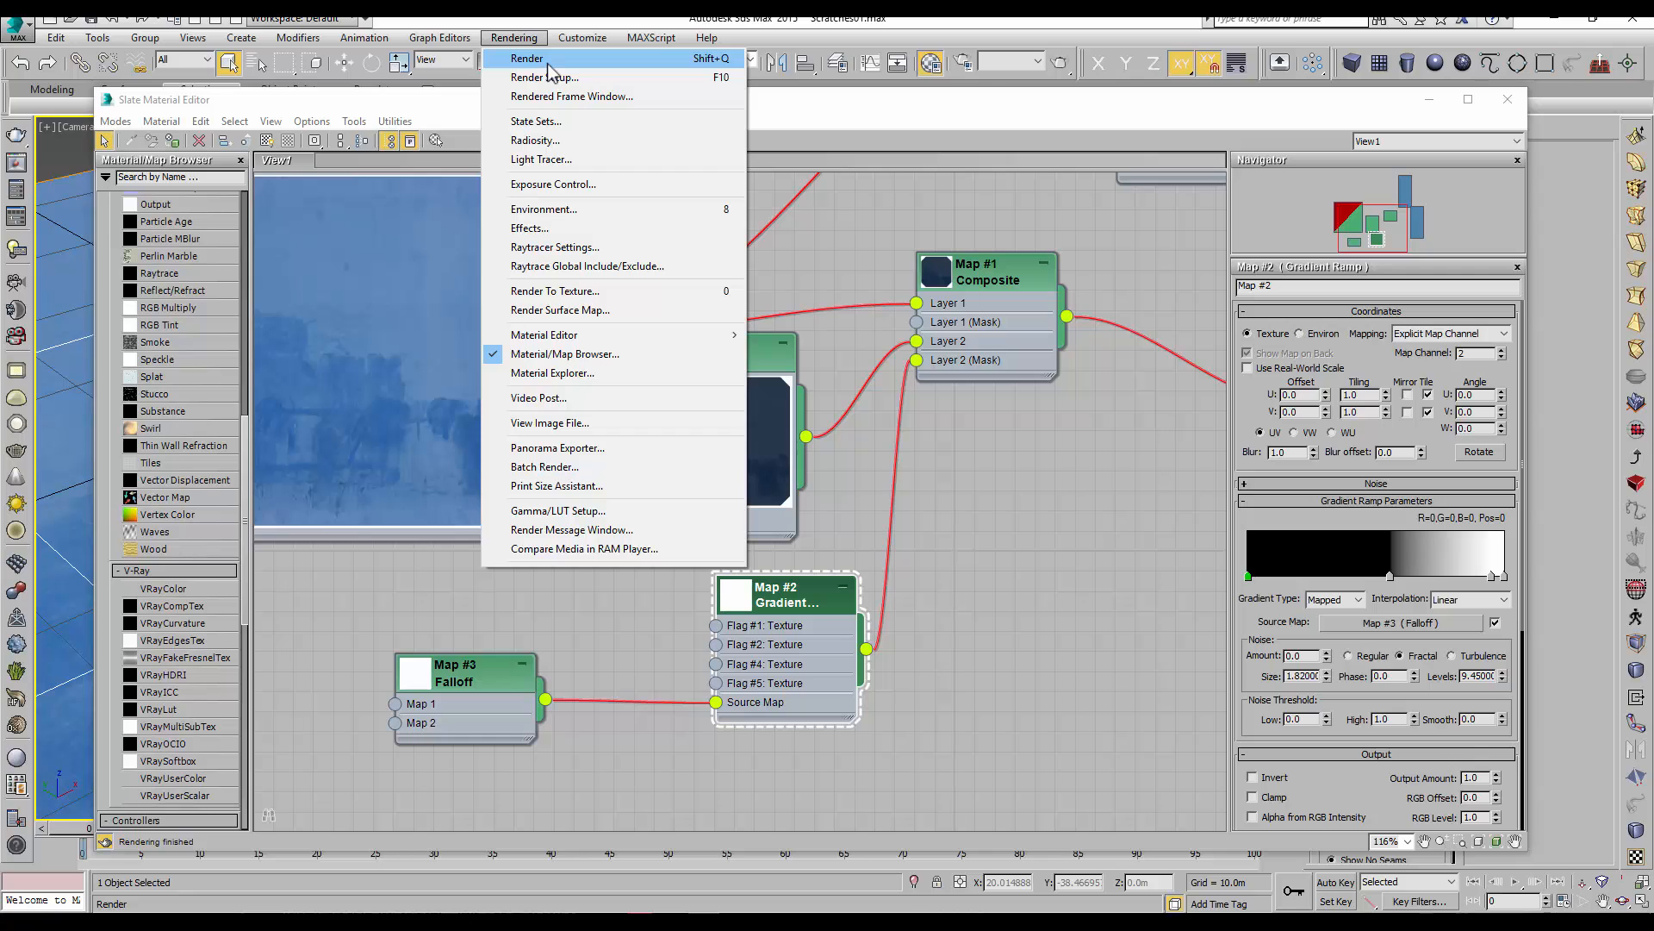
{"action": "left_click", "coordinate": [527, 58]}
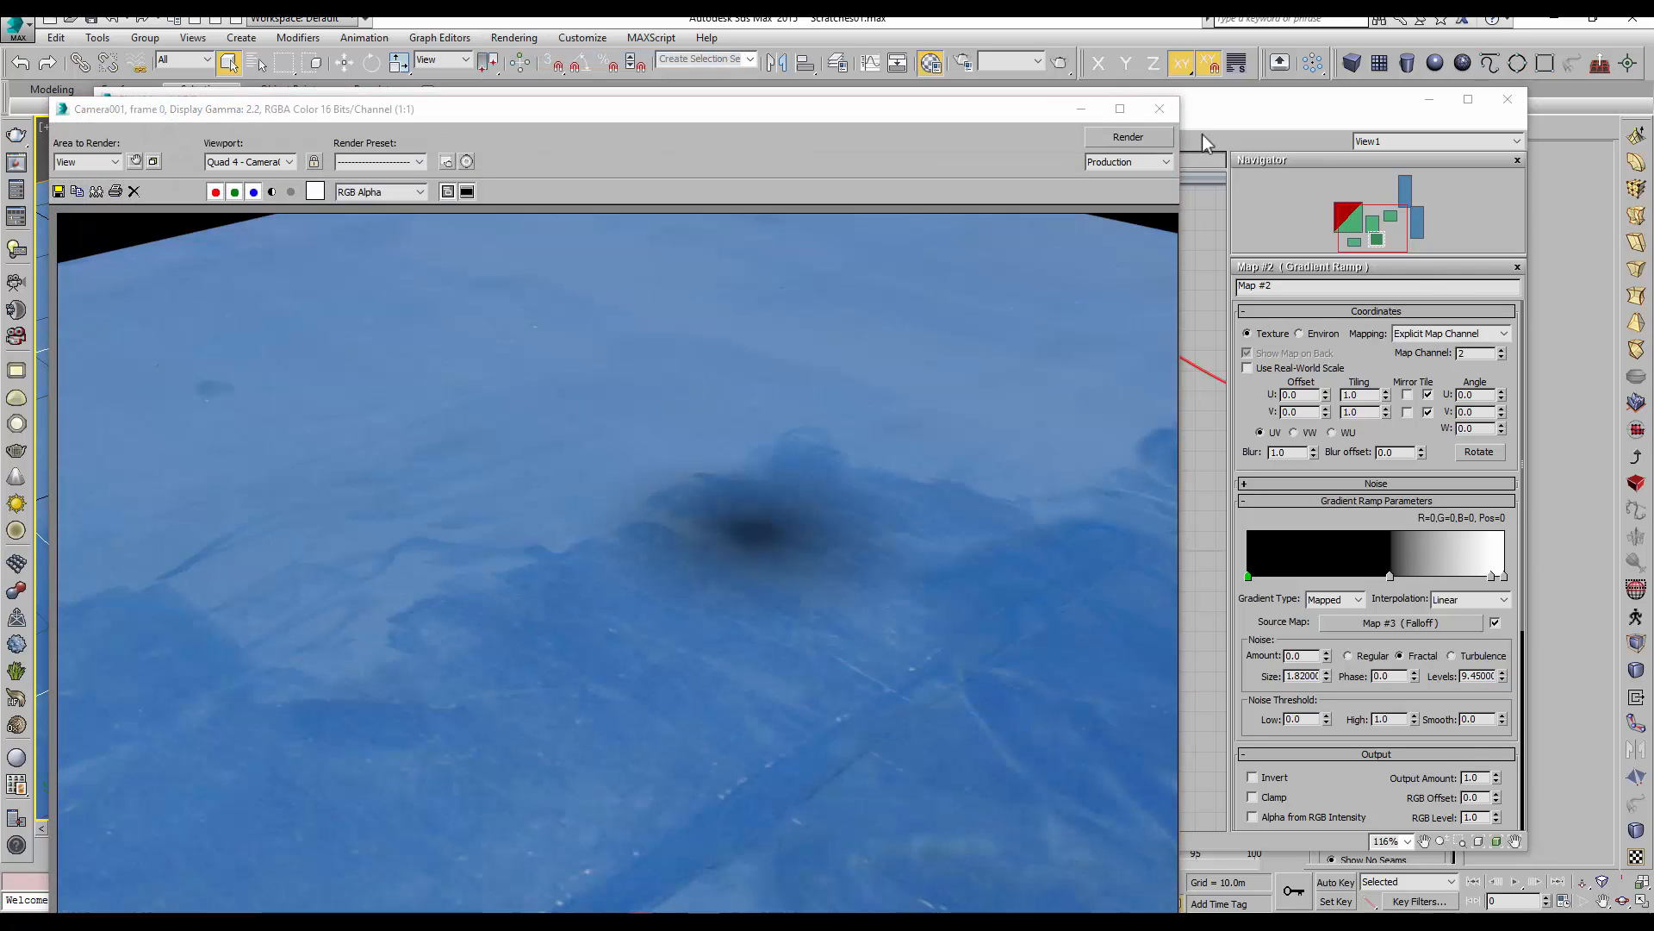
{"action": "left_click", "coordinate": [1161, 112]}
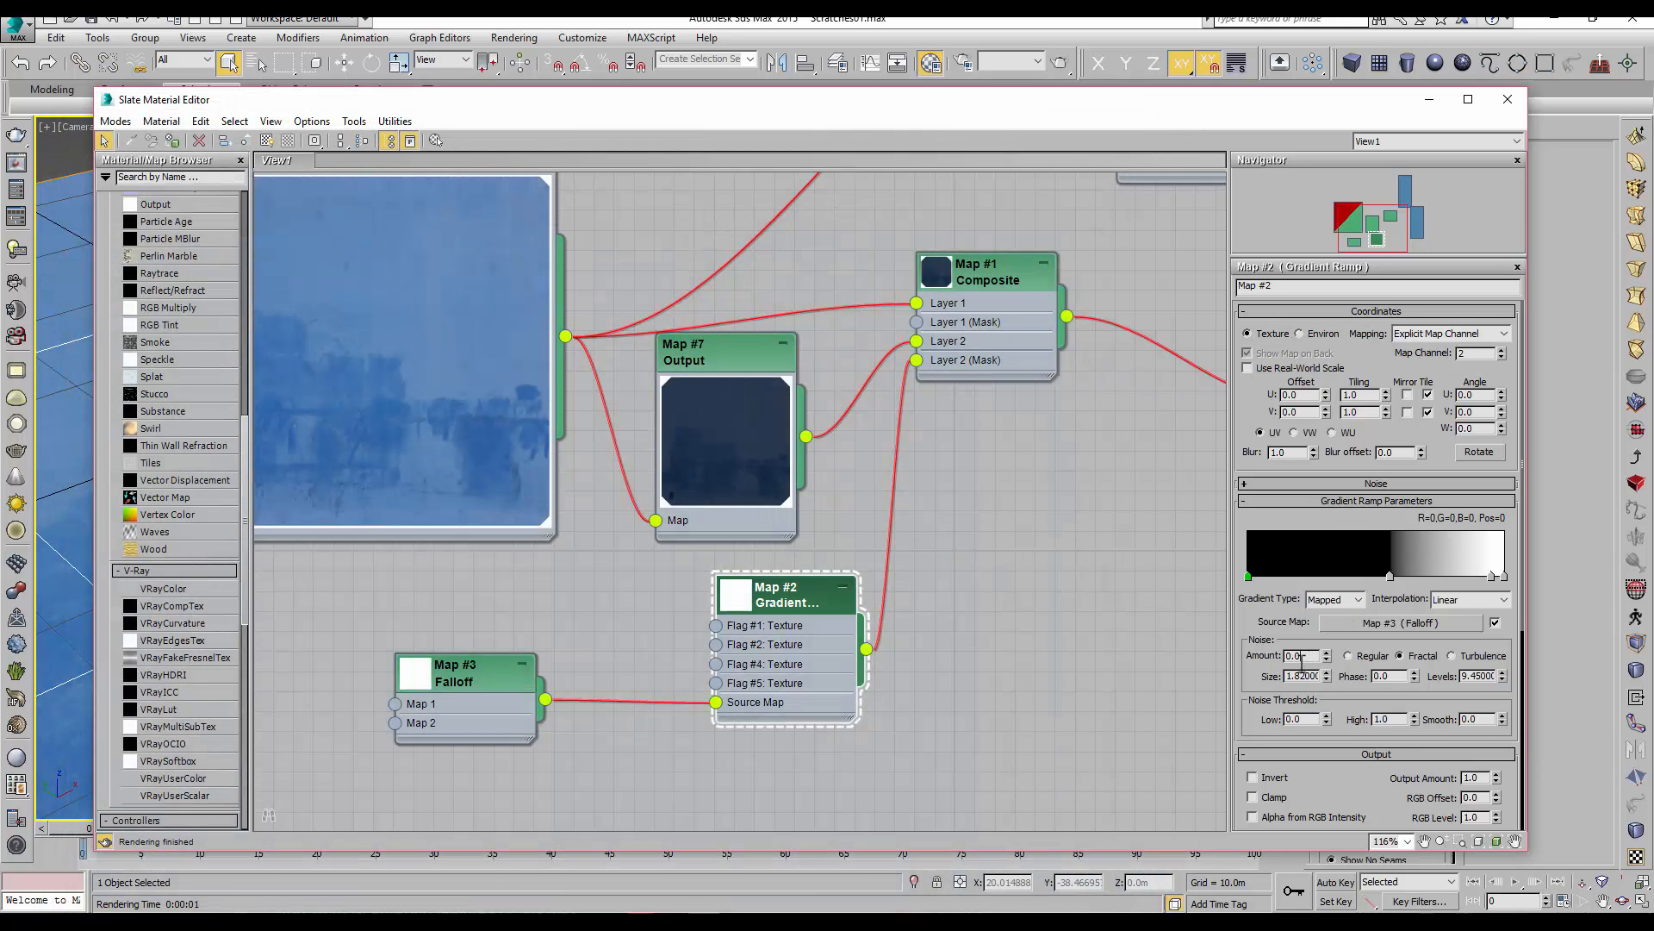
Set the Gradient Ramp's Fractal noise amount to 0.65 and render the camera view again
{"action": "type", "text": "0.65"}
{"action": "key", "text": "Return"}
{"action": "key", "text": "shift+q"}
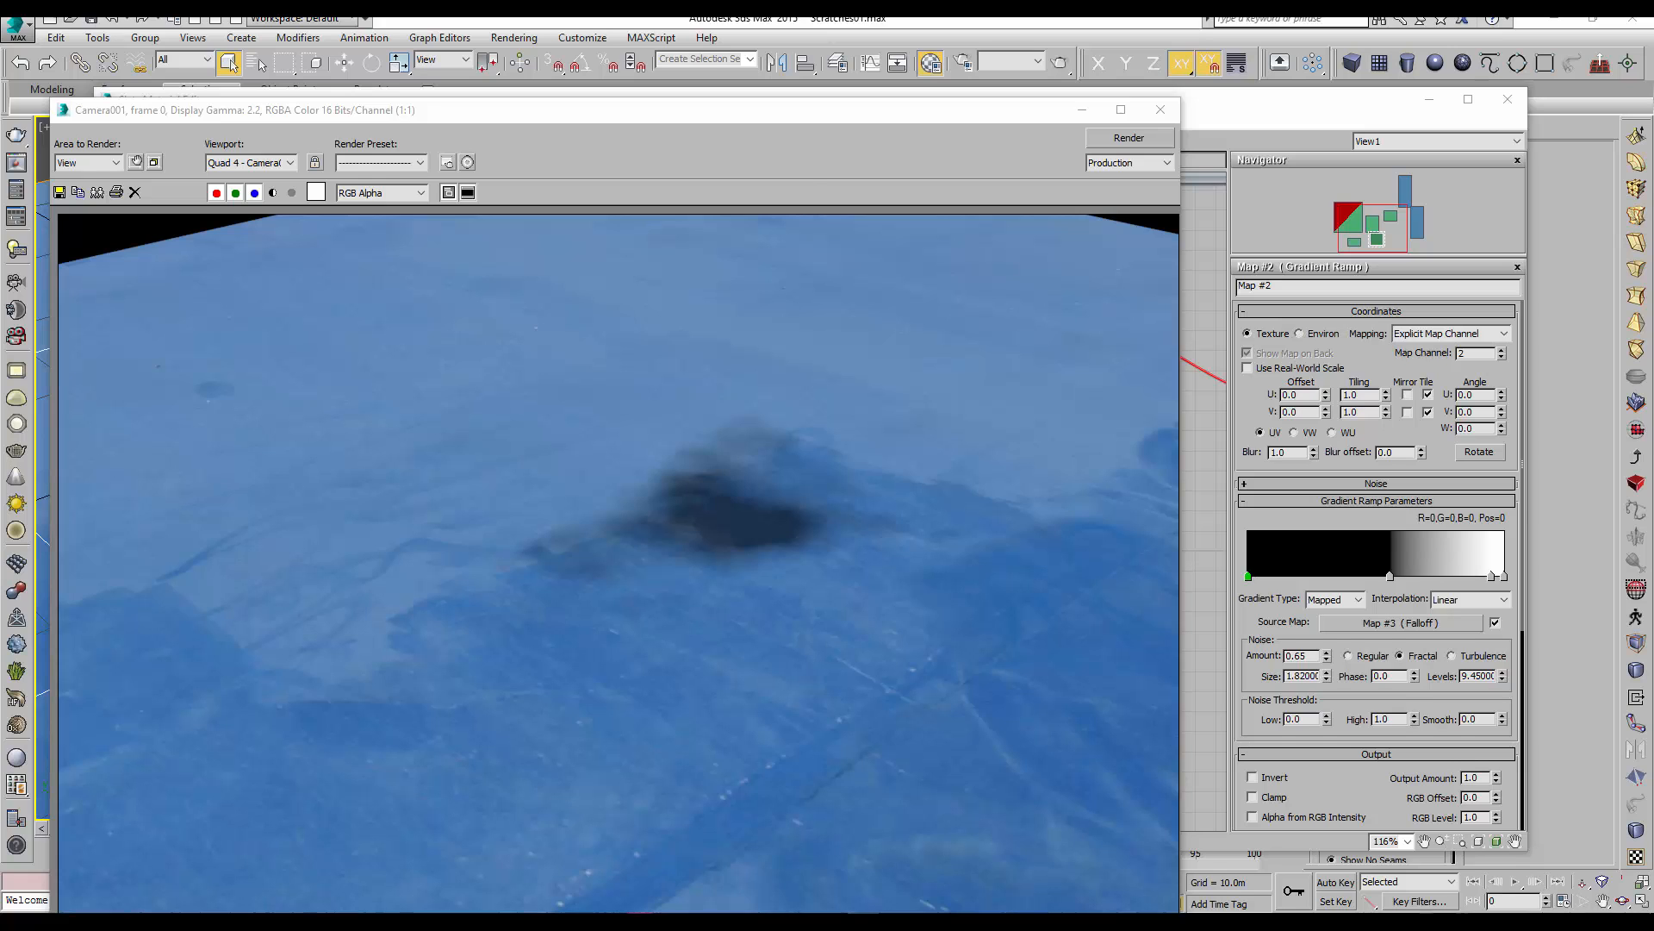
Enable the Gradient Ramp's zigzag output Color Map, render the camera view, and return to the ramp's main parameters
{"action": "left_click_drag", "start_coordinate": [1437, 462], "coordinate": [1437, 442]}
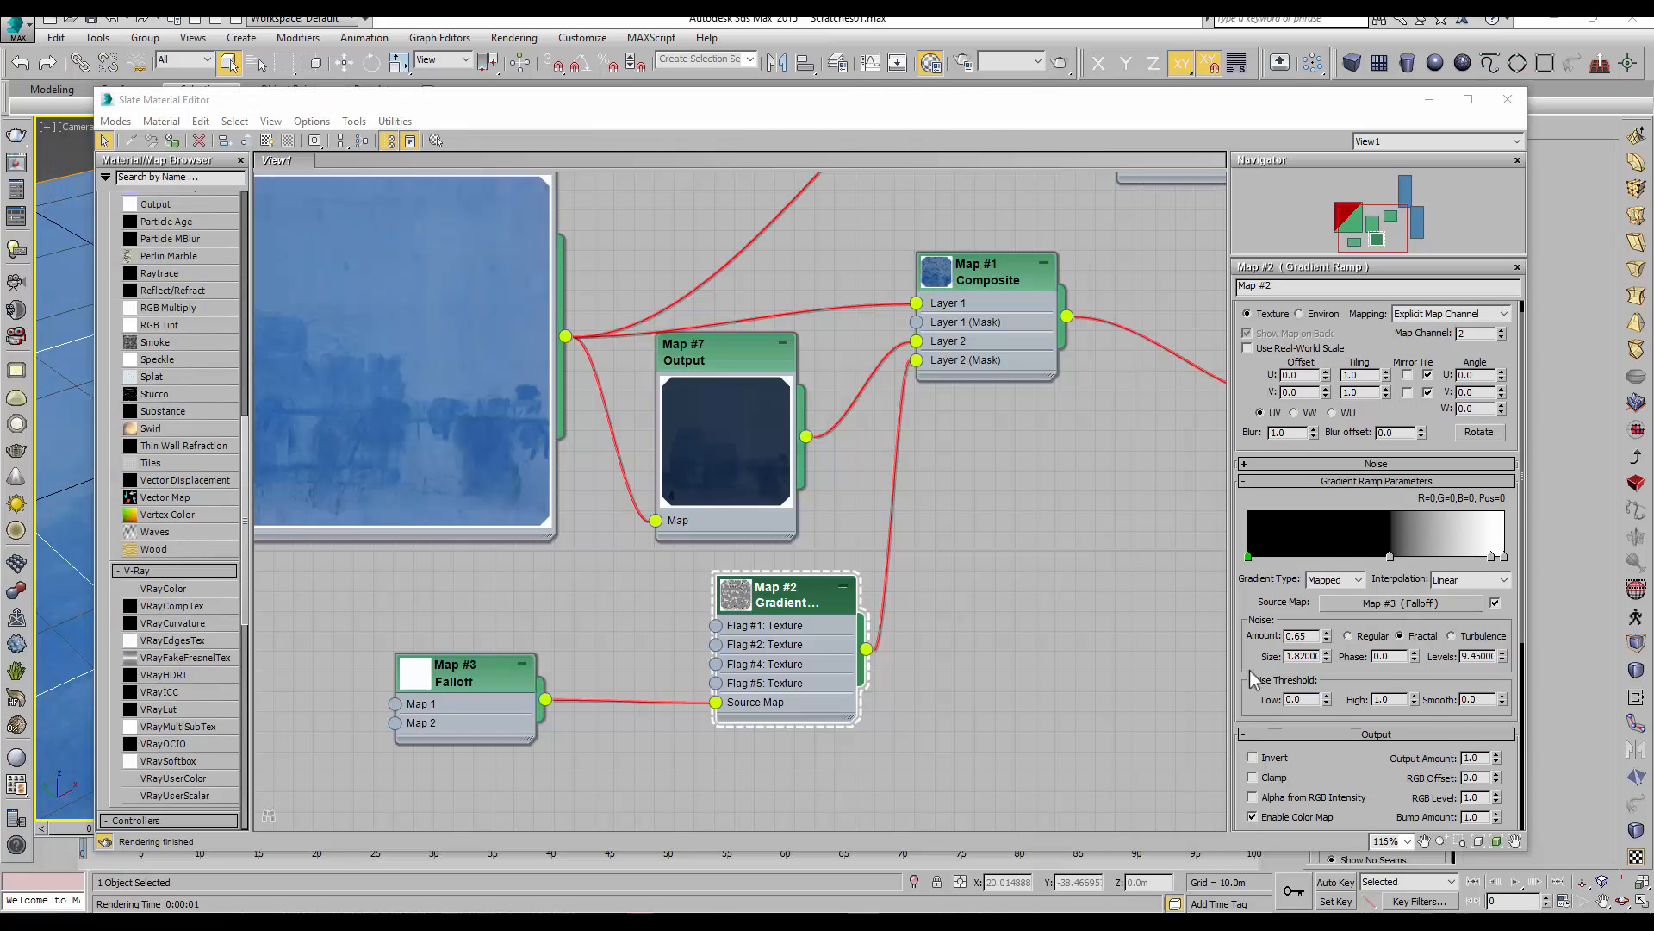
{"action": "left_click_drag", "start_coordinate": [1249, 669], "coordinate": [1254, 664]}
{"action": "left_click_drag", "start_coordinate": [1259, 570], "coordinate": [1255, 401]}
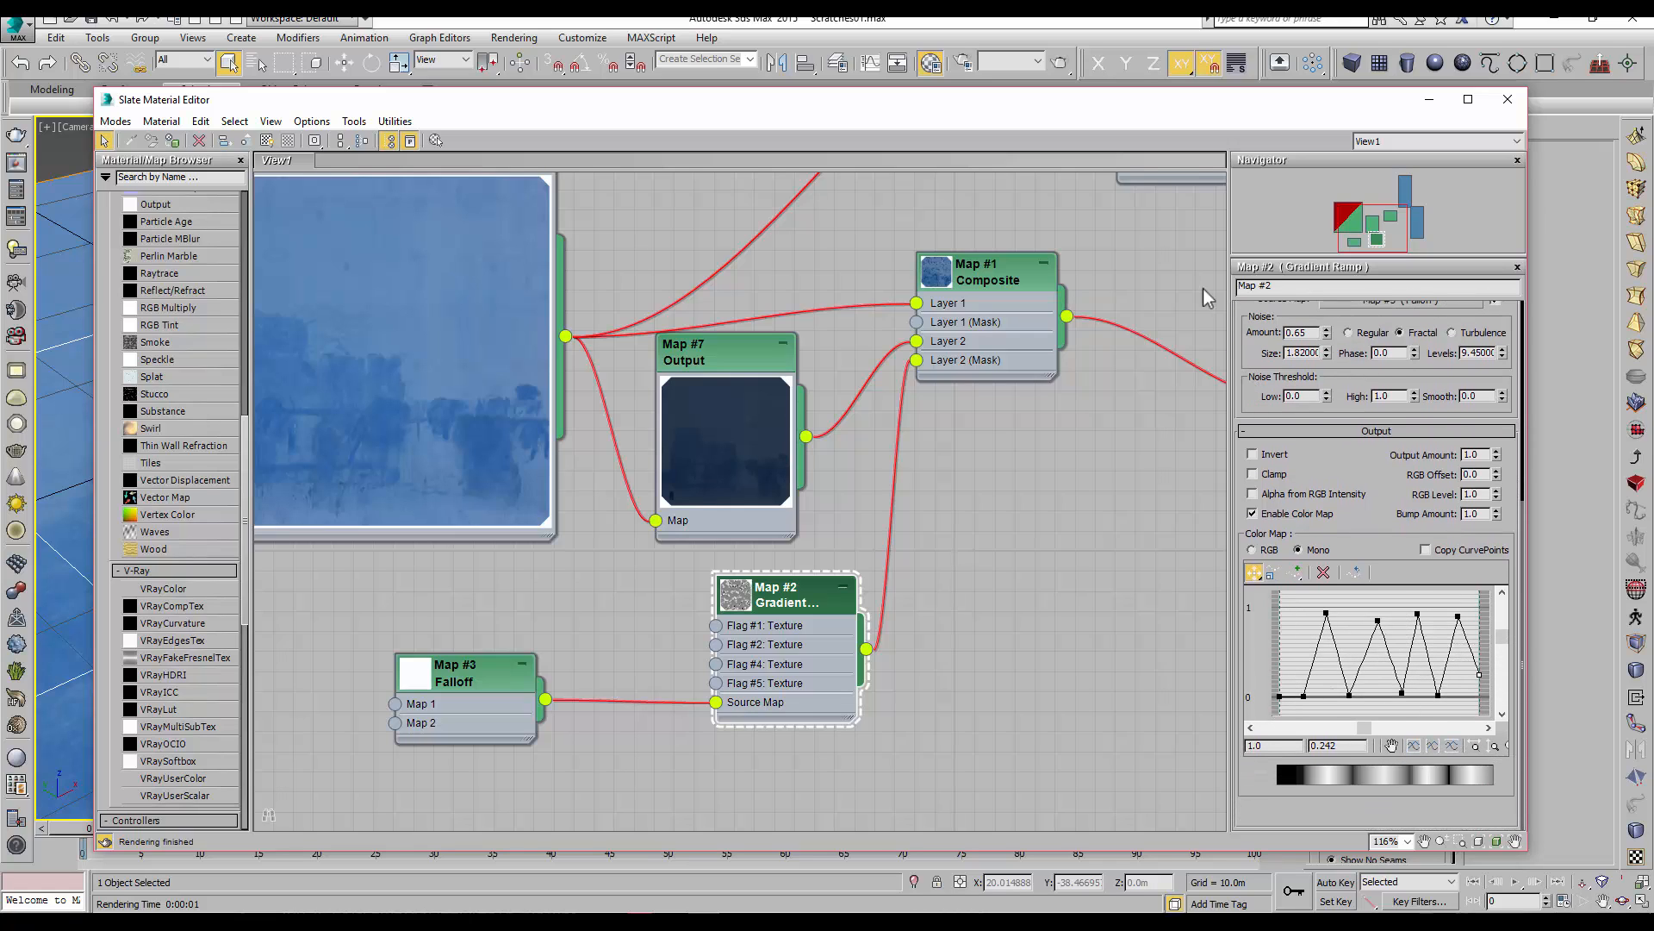
{"action": "left_click", "coordinate": [513, 37]}
{"action": "left_click", "coordinate": [534, 55]}
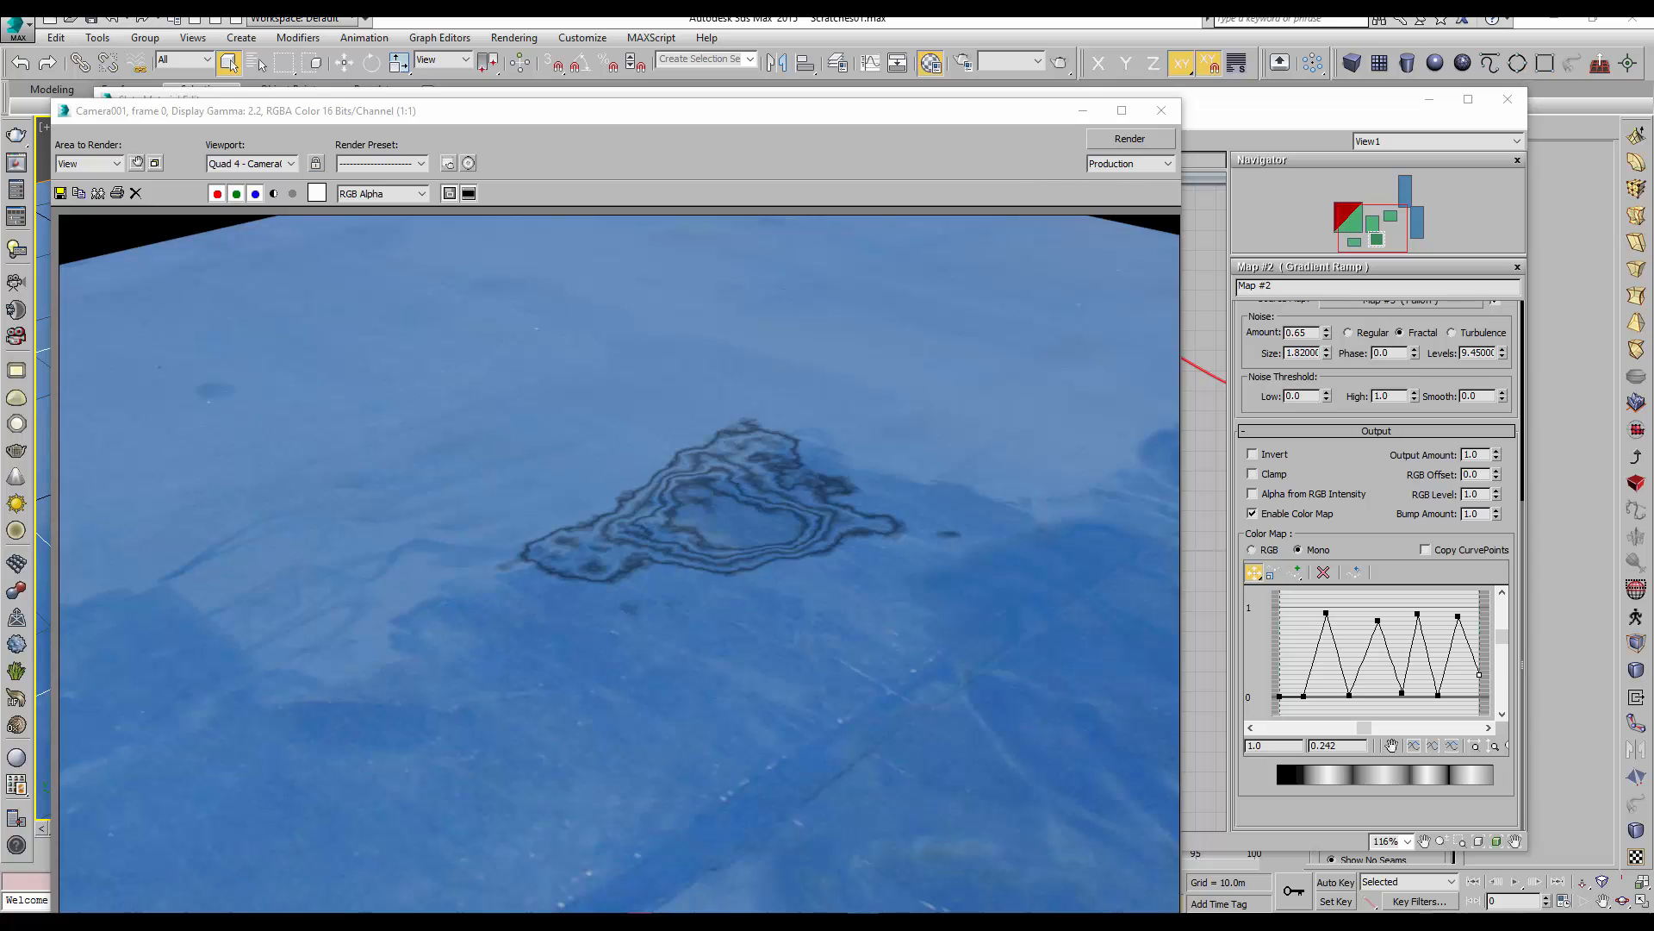
{"action": "left_click", "coordinate": [1162, 110]}
{"action": "left_click_drag", "start_coordinate": [1254, 348], "coordinate": [1276, 606]}
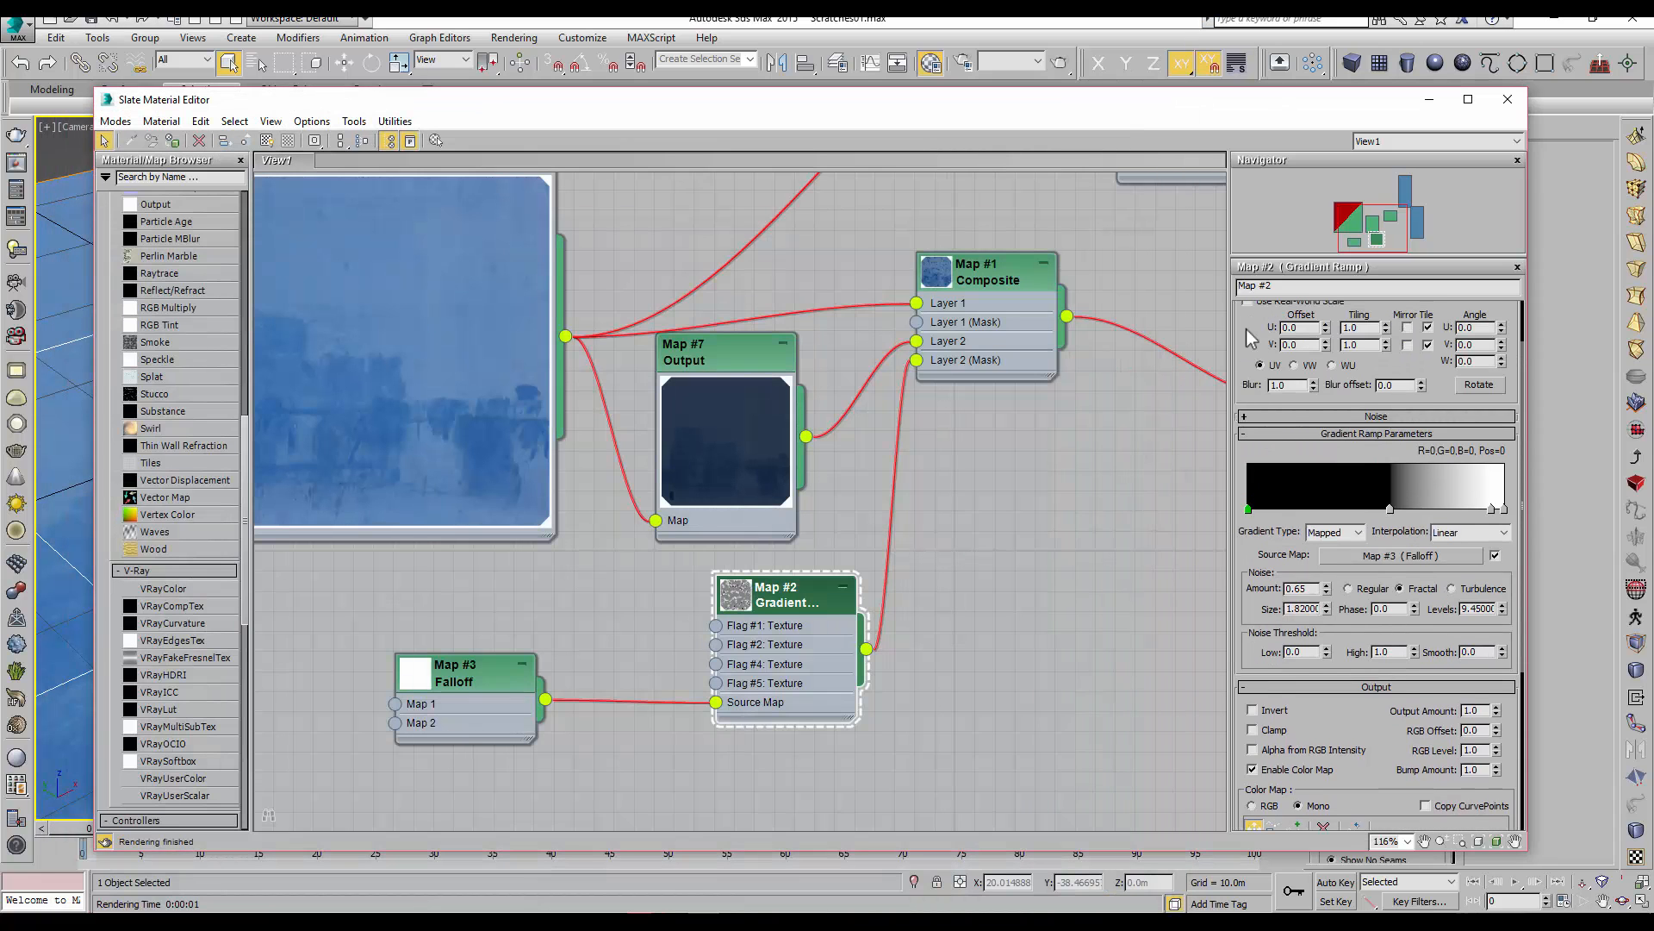
{"action": "left_click_drag", "start_coordinate": [1252, 336], "coordinate": [1271, 483]}
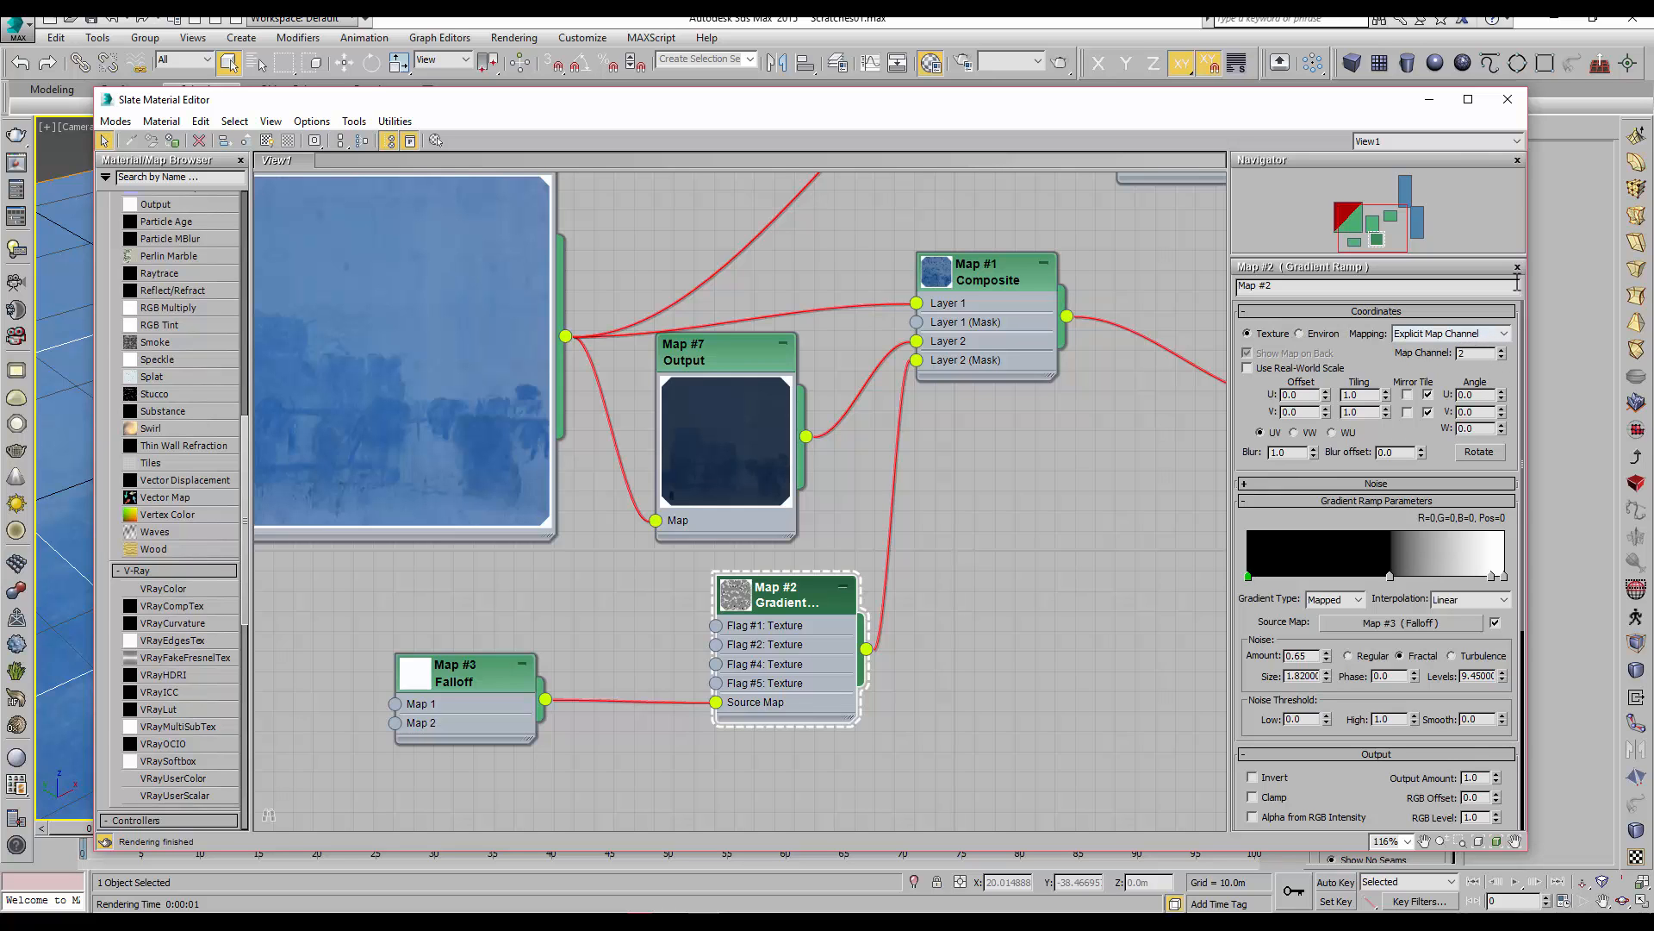
Try a smaller UVW Map gizmo on the plane, length 57.624 and width 58.0687, and render the camera view to check the noise
{"action": "left_click", "coordinate": [1429, 99]}
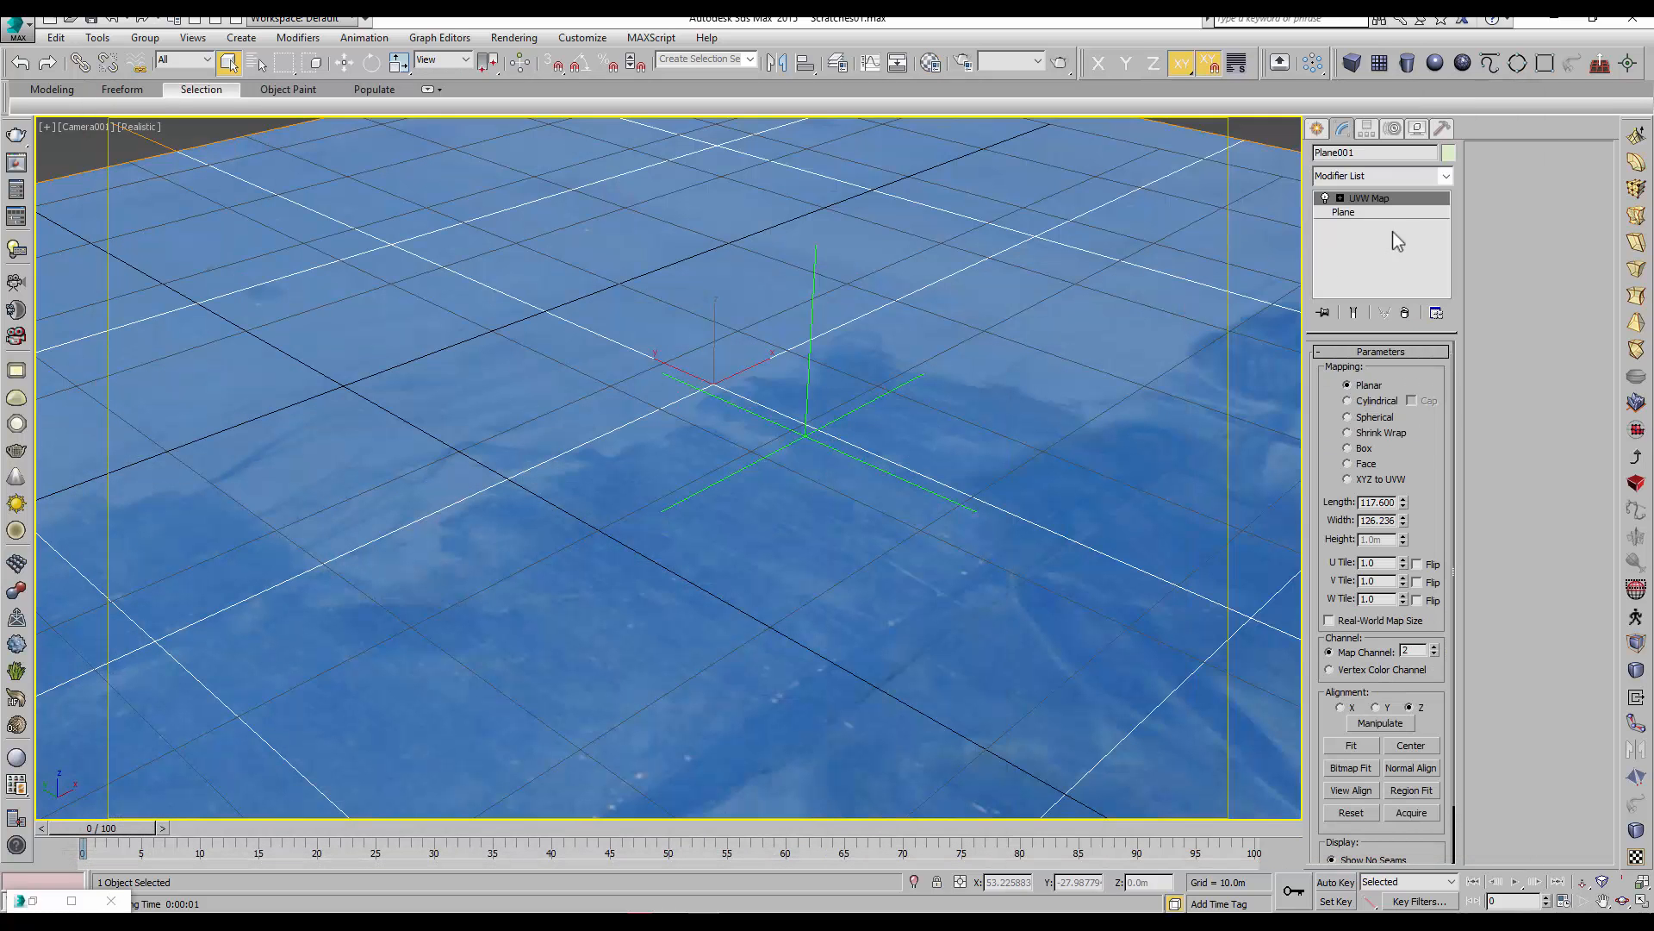
{"action": "left_click_drag", "start_coordinate": [1403, 502], "coordinate": [1402, 571]}
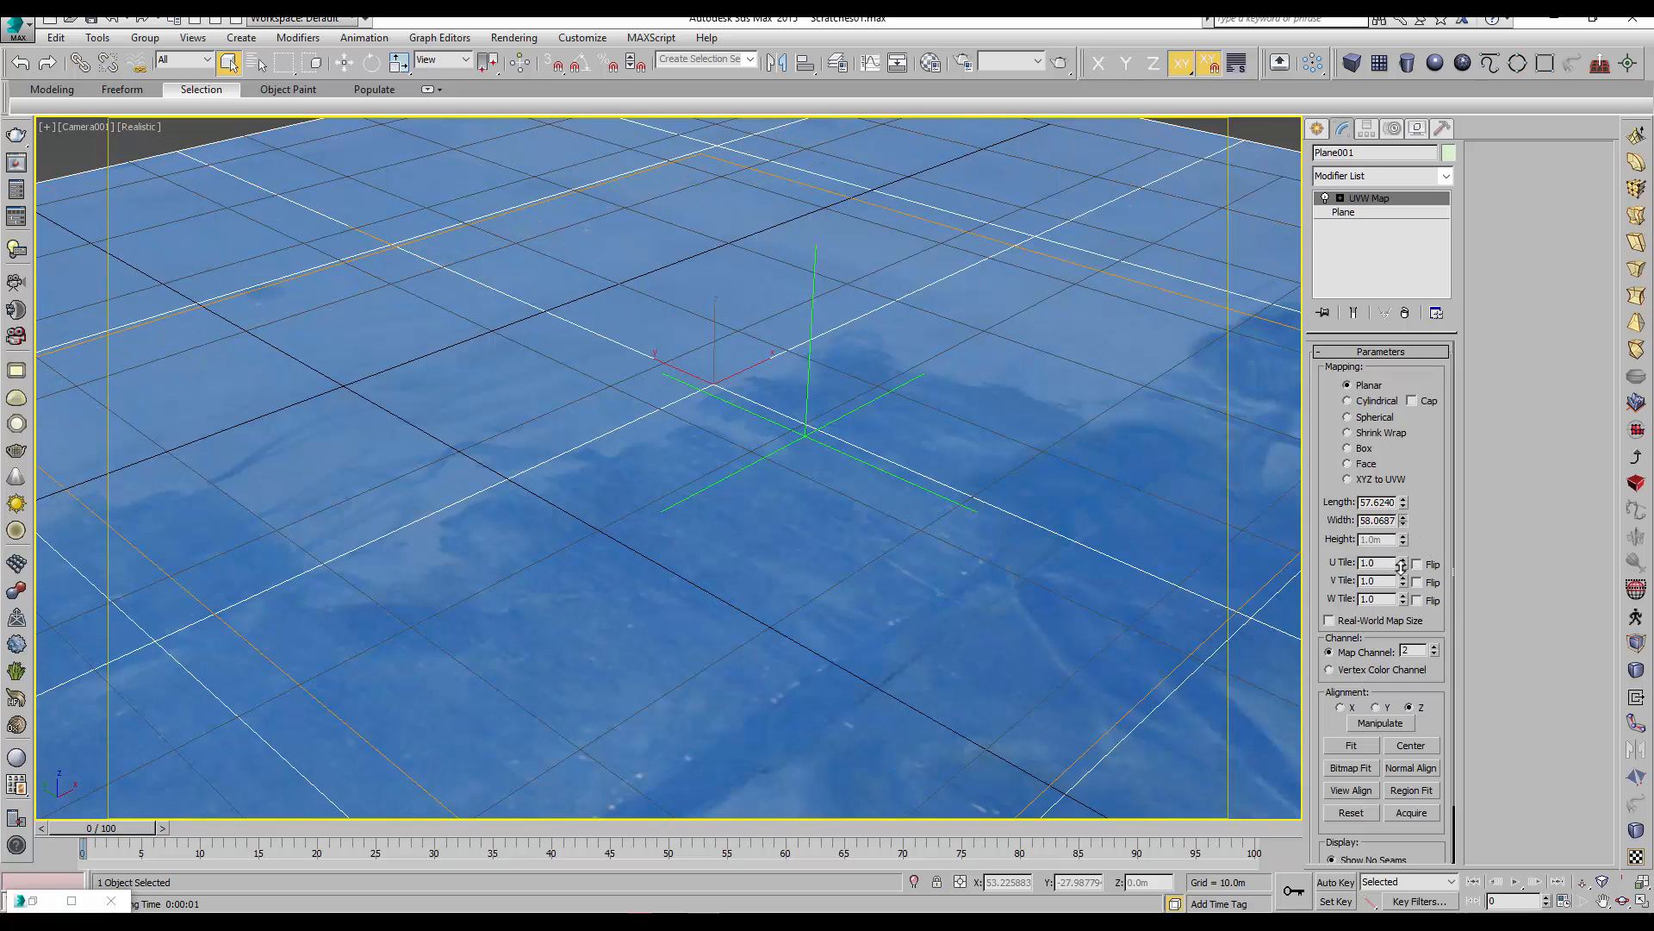
{"action": "left_click", "coordinate": [514, 39]}
{"action": "left_click", "coordinate": [524, 59]}
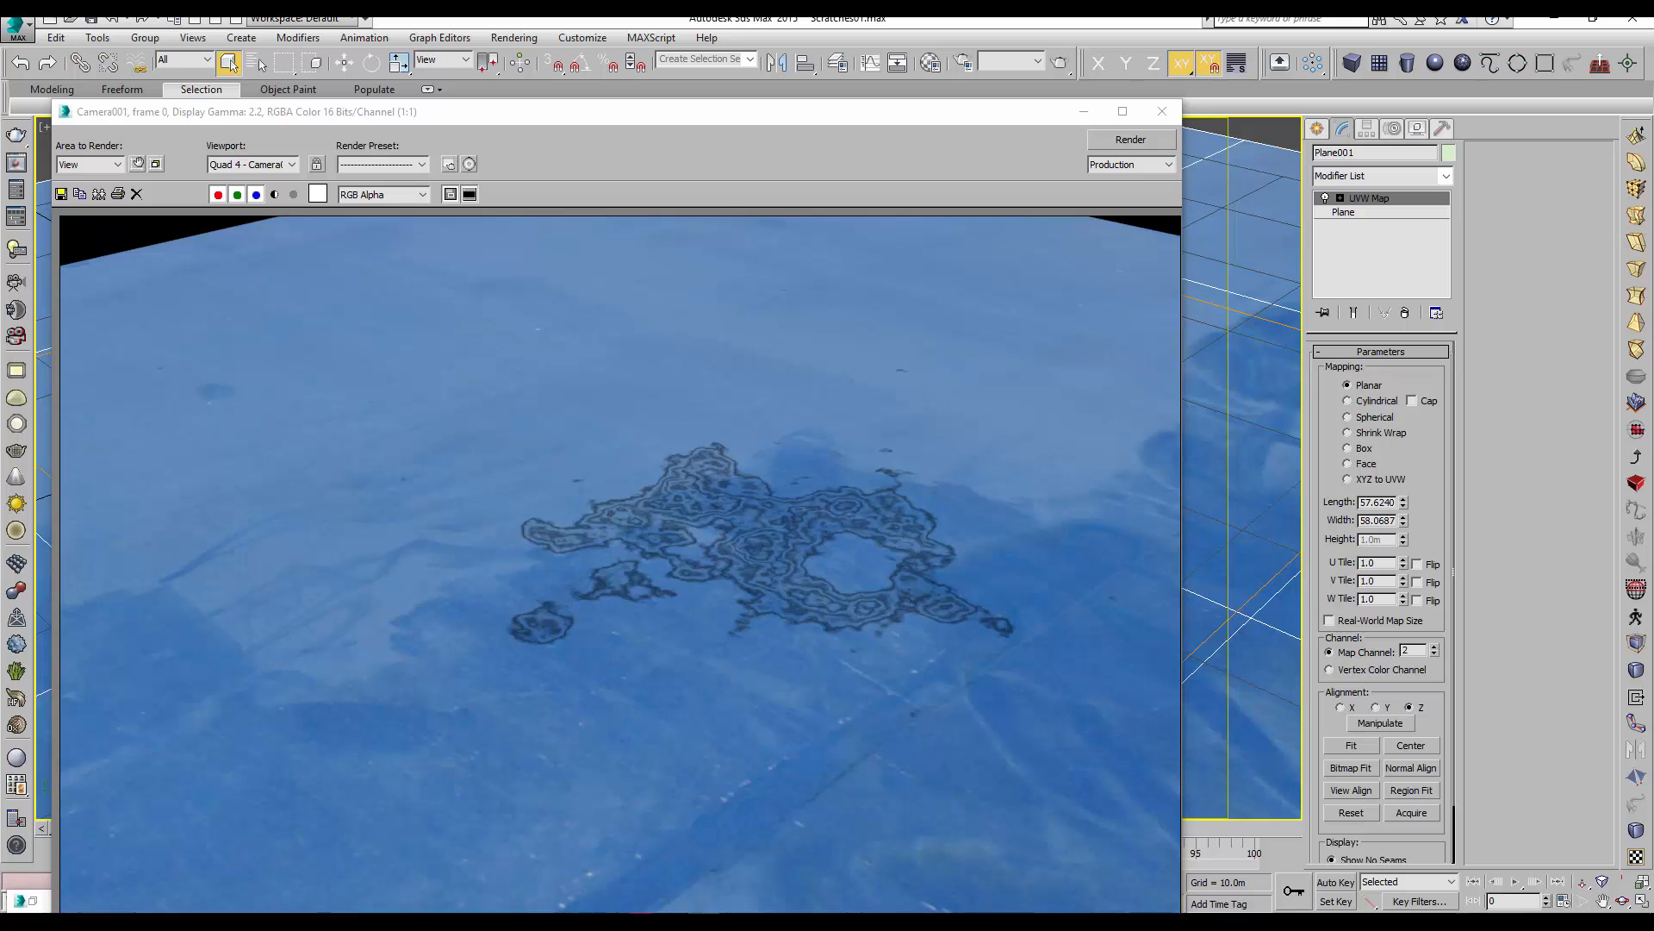
{"action": "left_click", "coordinate": [1163, 111]}
Set the plane's UVW Map length to 246.054 and width to 280.471, render the camera view, and close the rendered frame
{"action": "left_click_drag", "start_coordinate": [1404, 504], "coordinate": [1406, 381]}
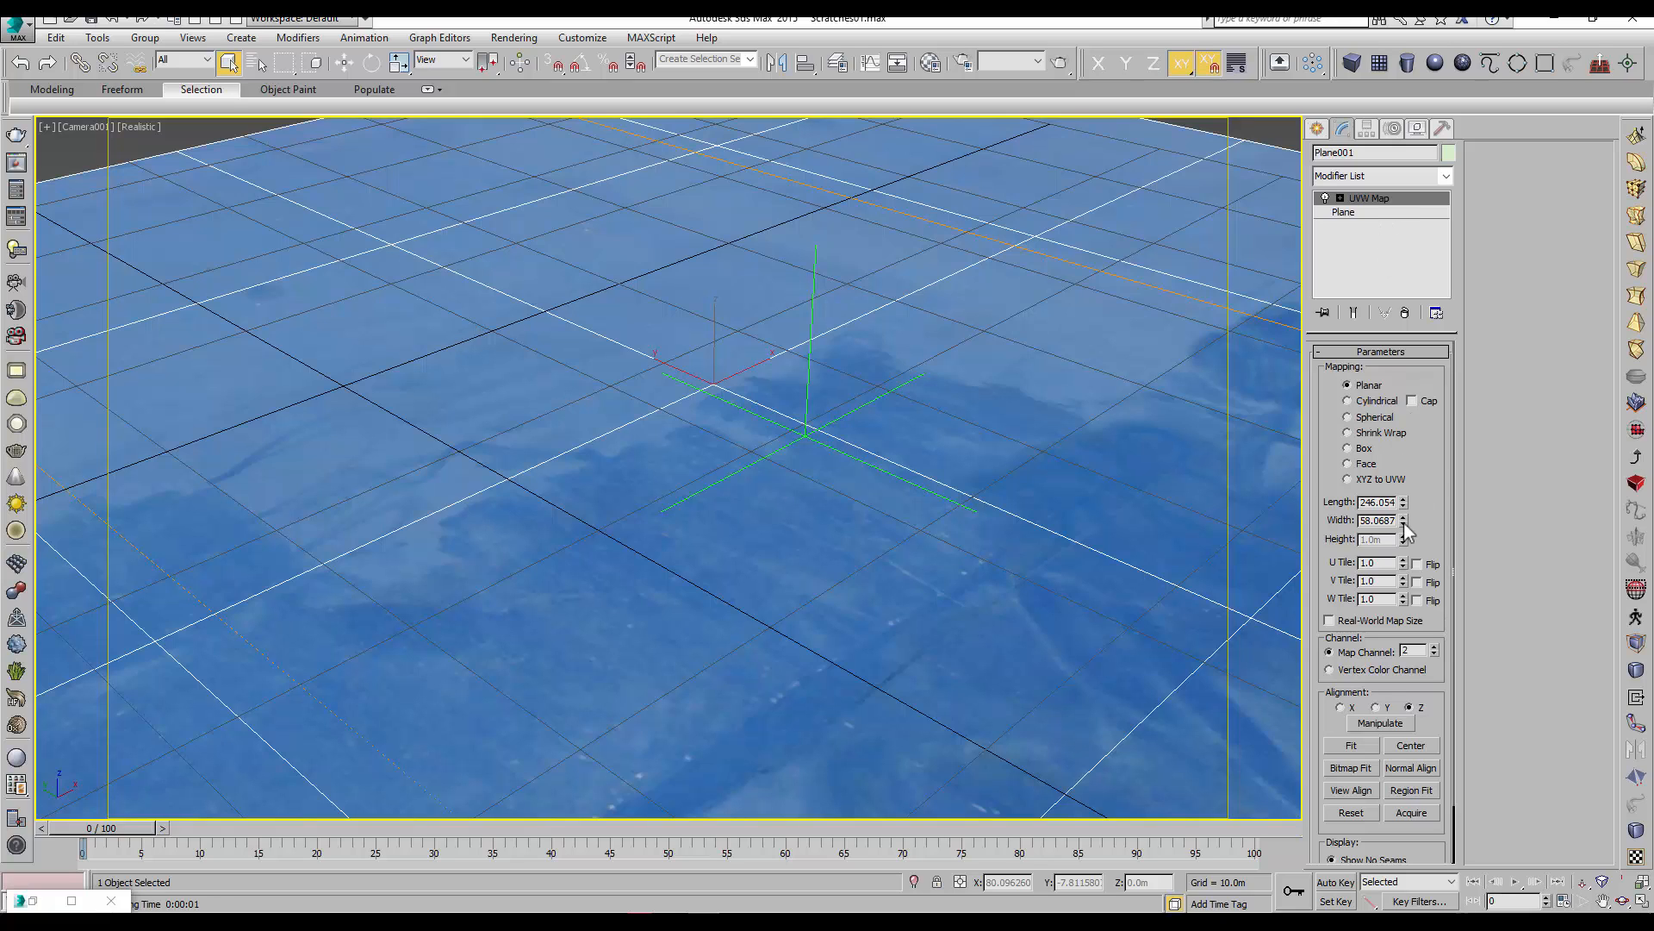
{"action": "left_click_drag", "start_coordinate": [1404, 524], "coordinate": [1405, 182]}
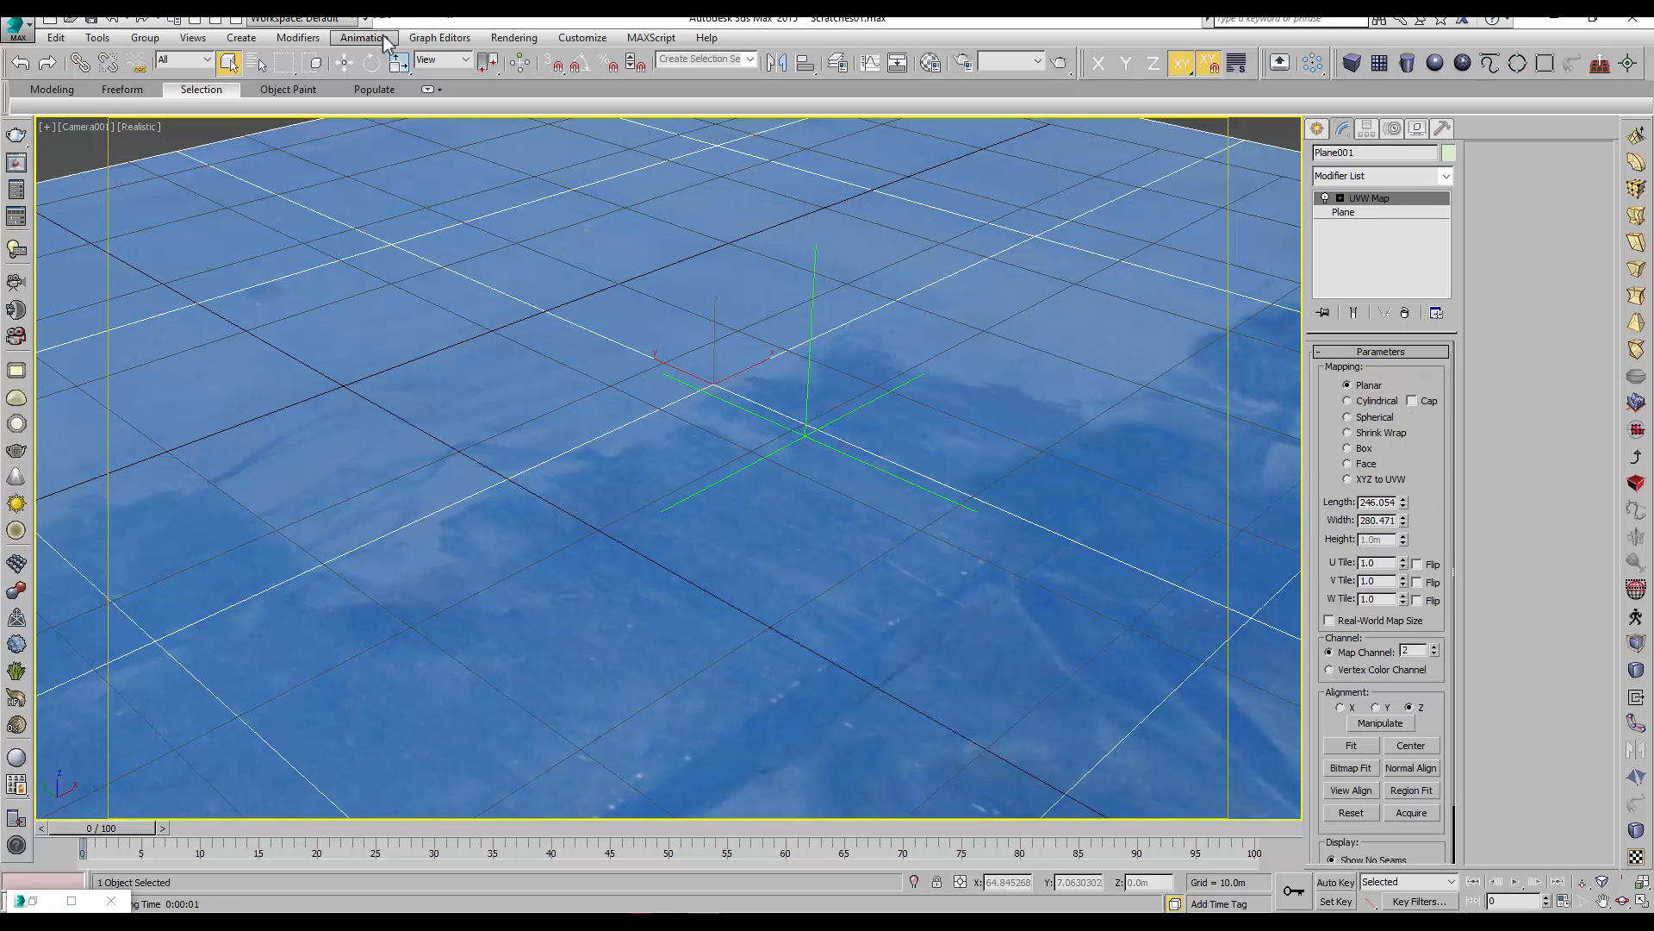
{"action": "left_click", "coordinate": [517, 38]}
{"action": "left_click", "coordinate": [526, 59]}
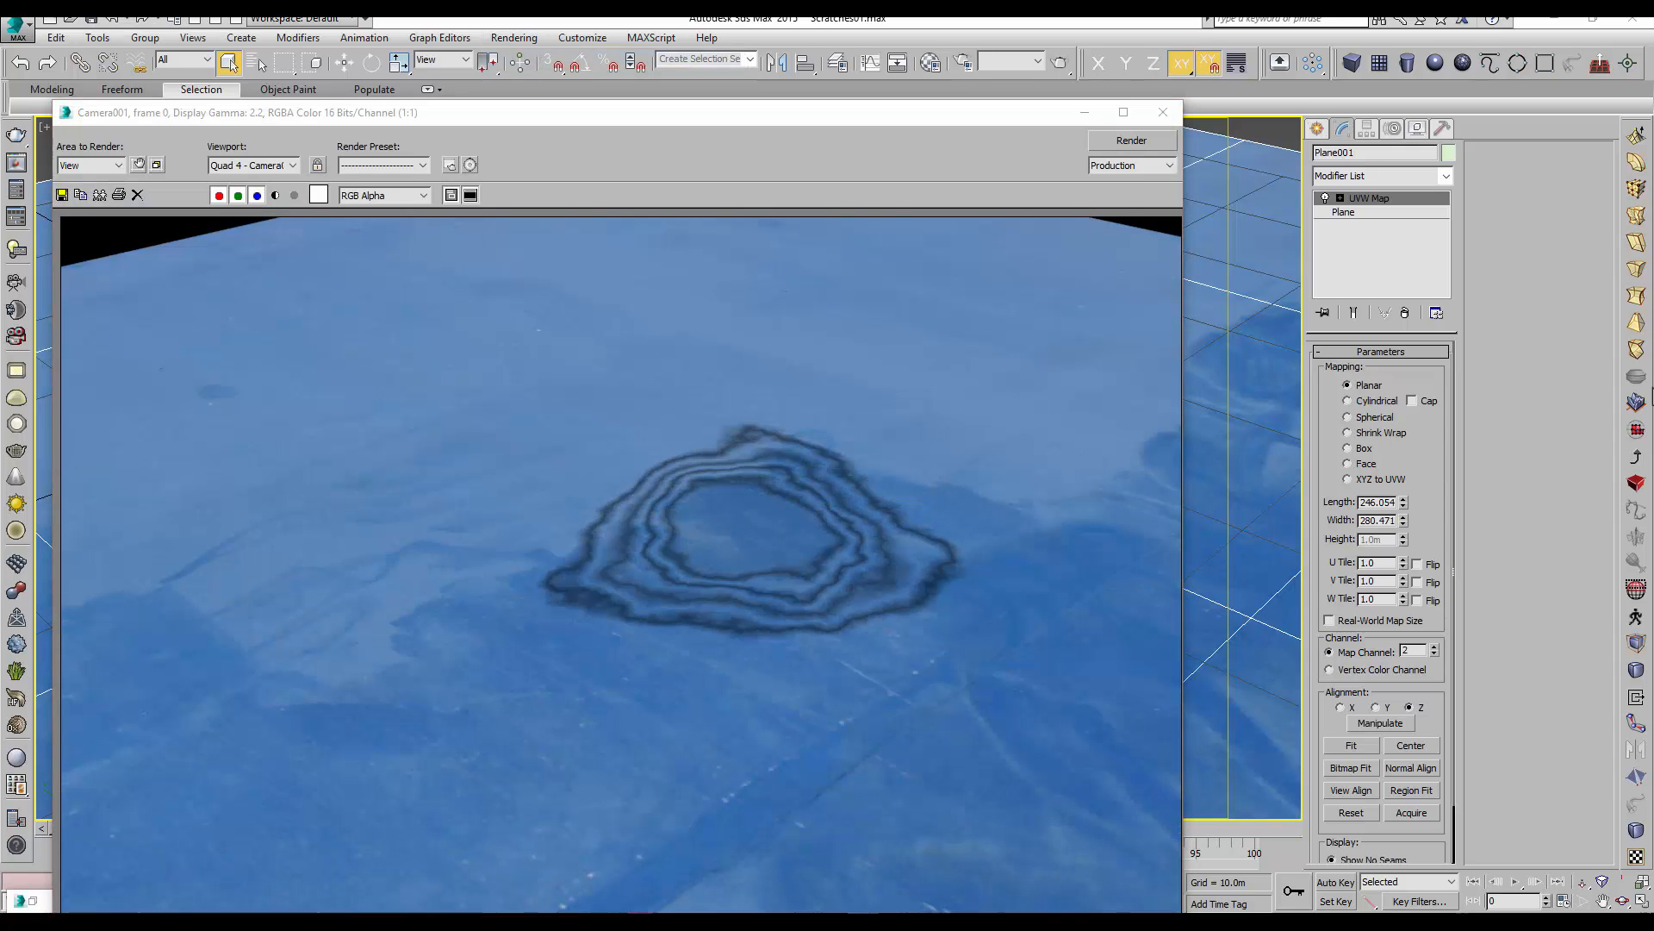
{"action": "left_click", "coordinate": [1163, 112]}
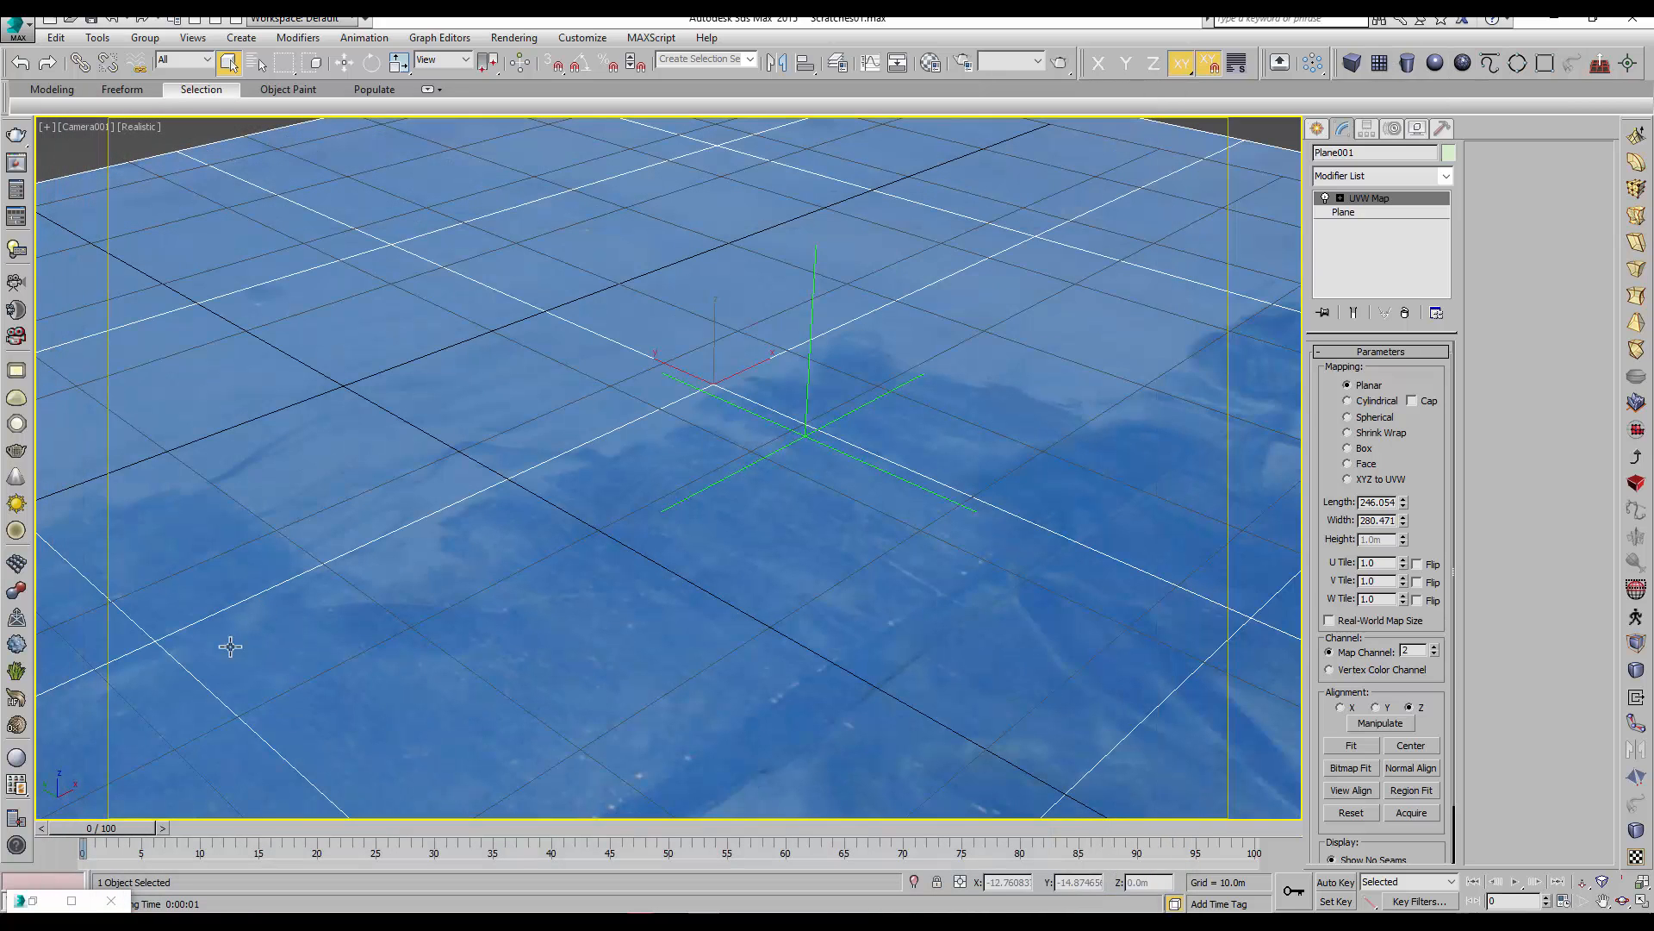
Restore the Slate Material Editor, disable the Gradient Ramp's output Color Map, and return to the ramp's main parameters
{"action": "left_click", "coordinate": [71, 899]}
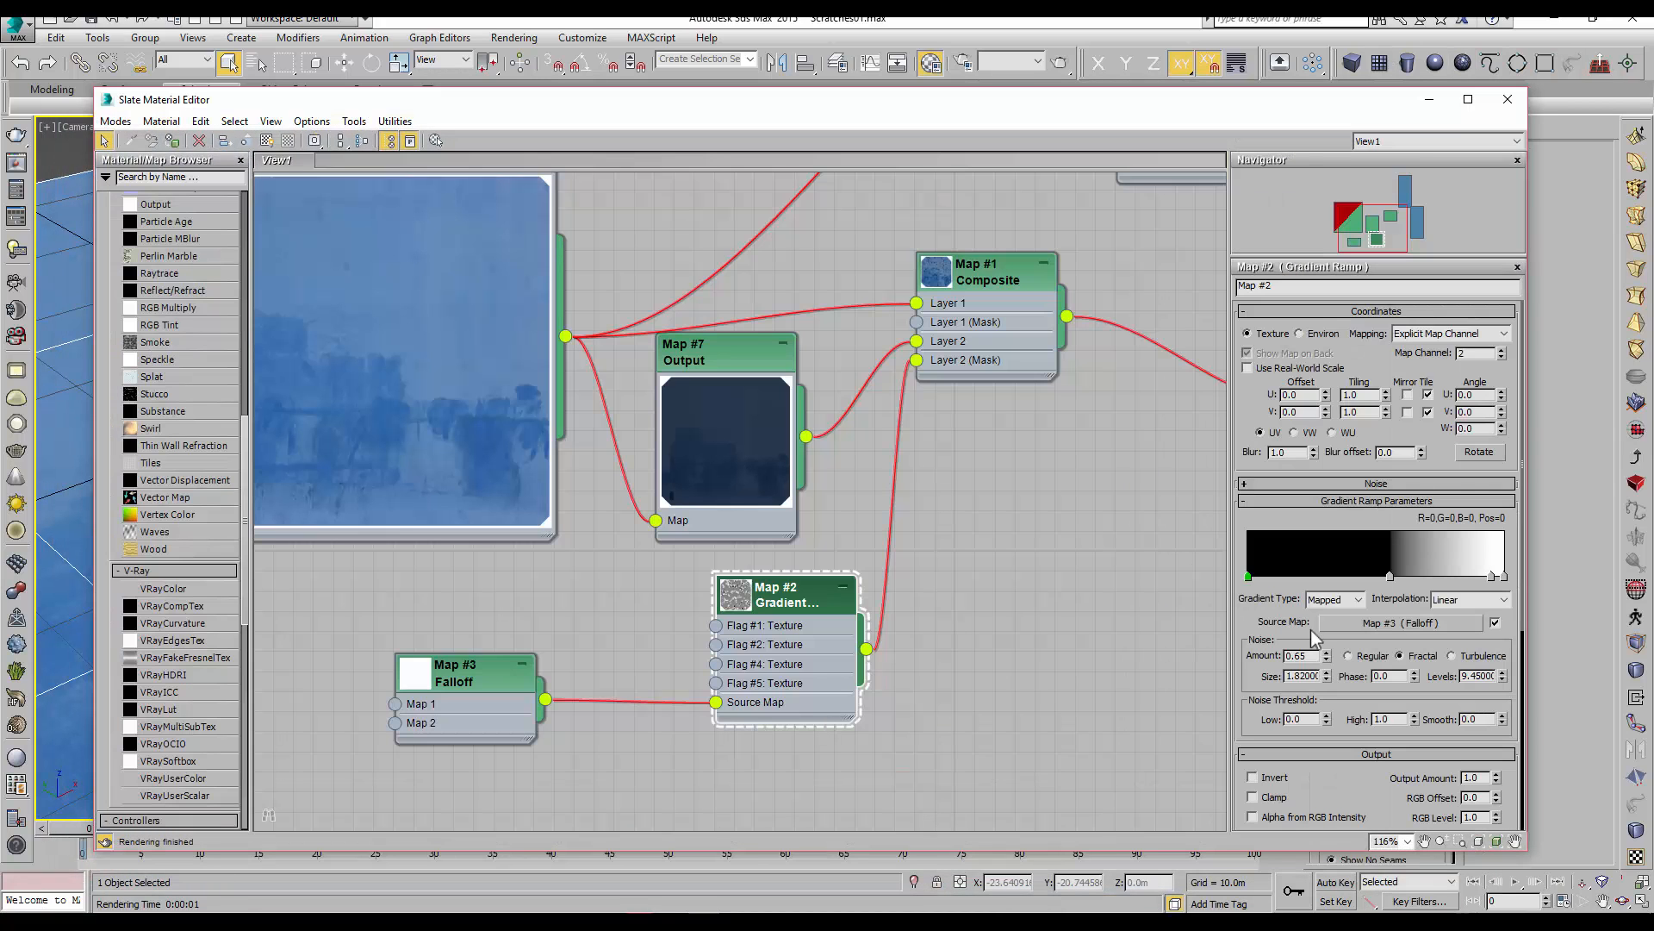
{"action": "scroll", "coordinate": [1246, 634], "scroll_direction": "down", "scroll_amount": 5}
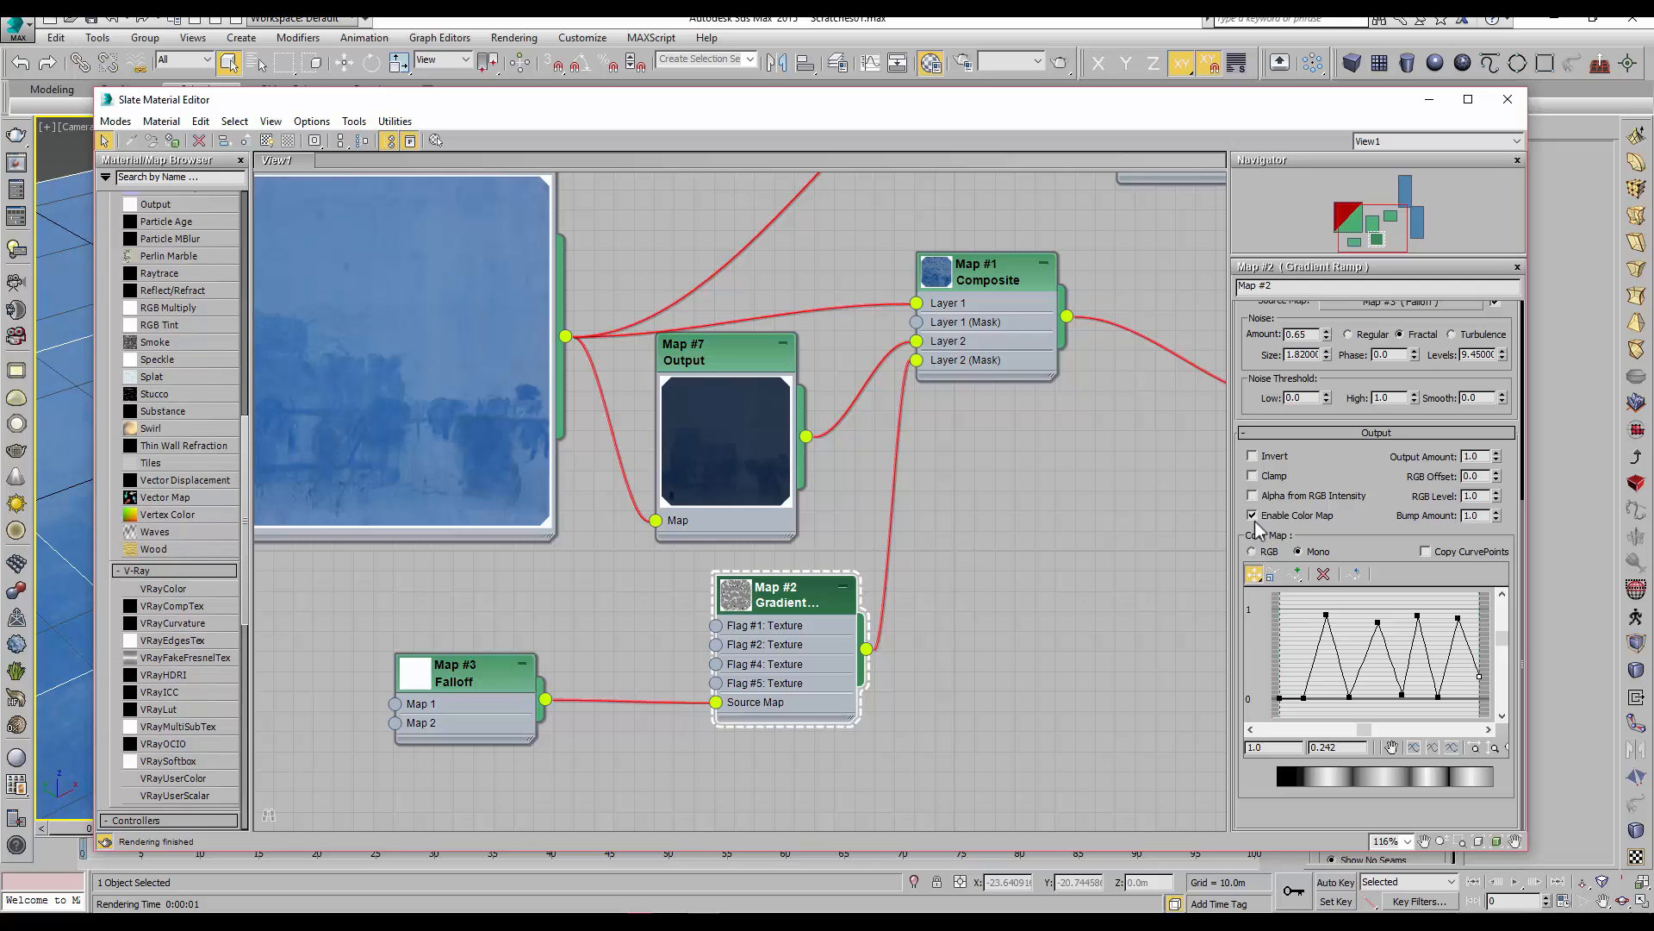
{"action": "scroll", "coordinate": [1327, 736], "scroll_direction": "up", "scroll_amount": 5}
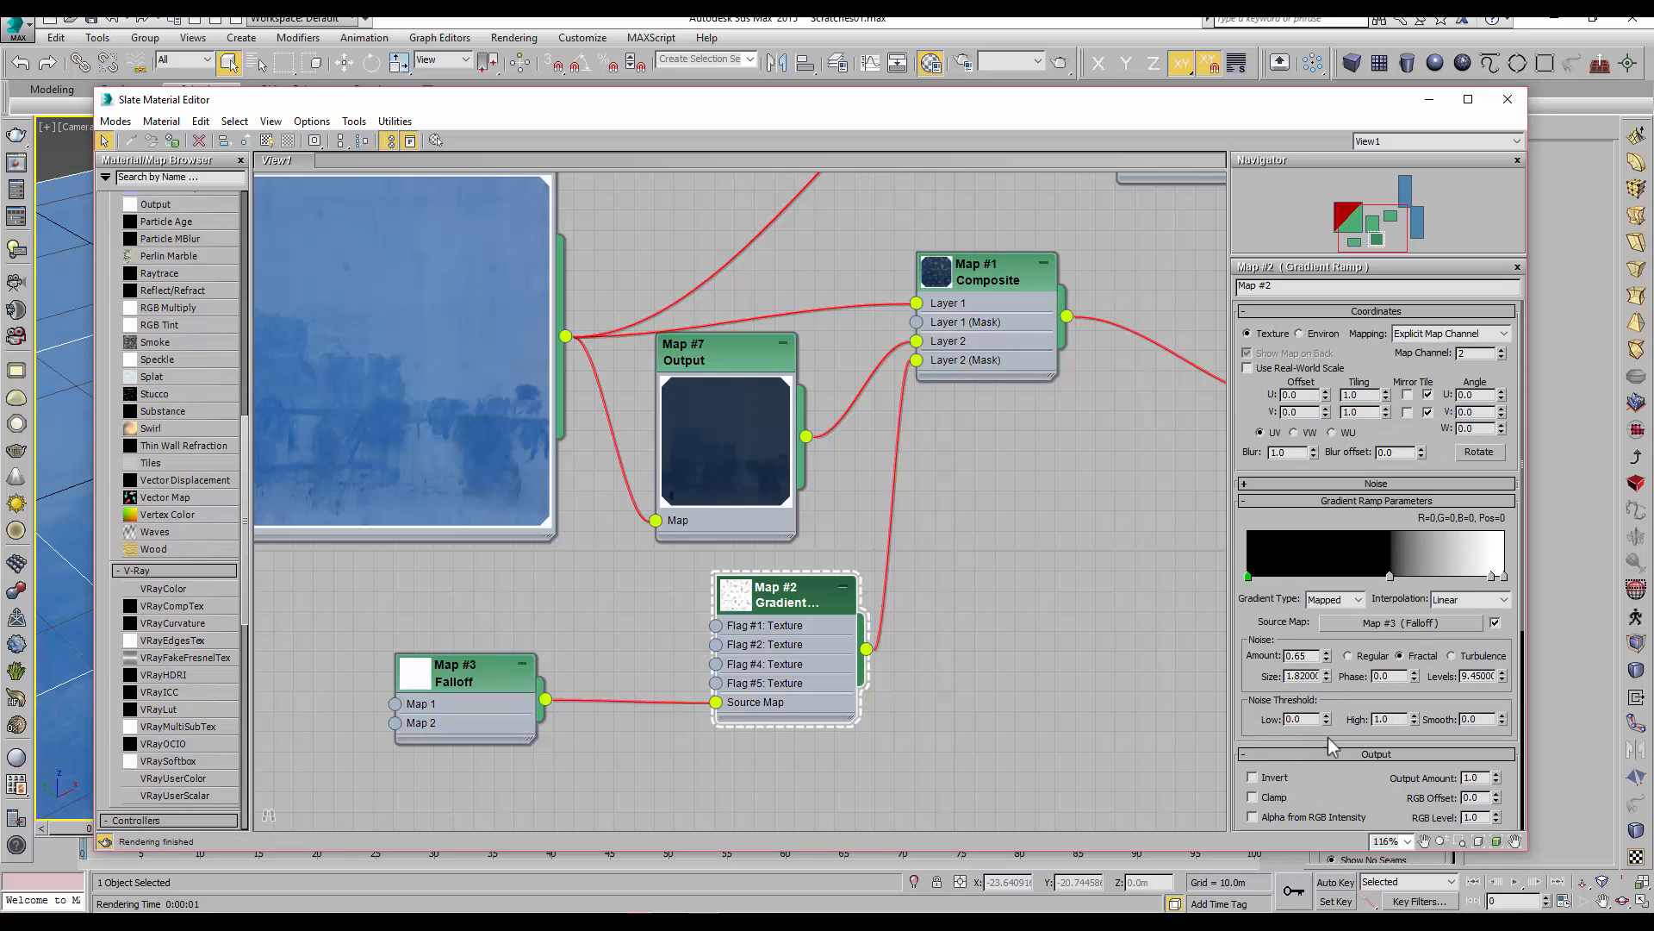
Add five flags to the light half of the Gradient Ramp, at positions 65, 70, 78, 85 and 89
{"action": "left_click", "coordinate": [1414, 575]}
{"action": "left_click", "coordinate": [1428, 575]}
{"action": "left_click", "coordinate": [1450, 575]}
{"action": "left_click", "coordinate": [1465, 575]}
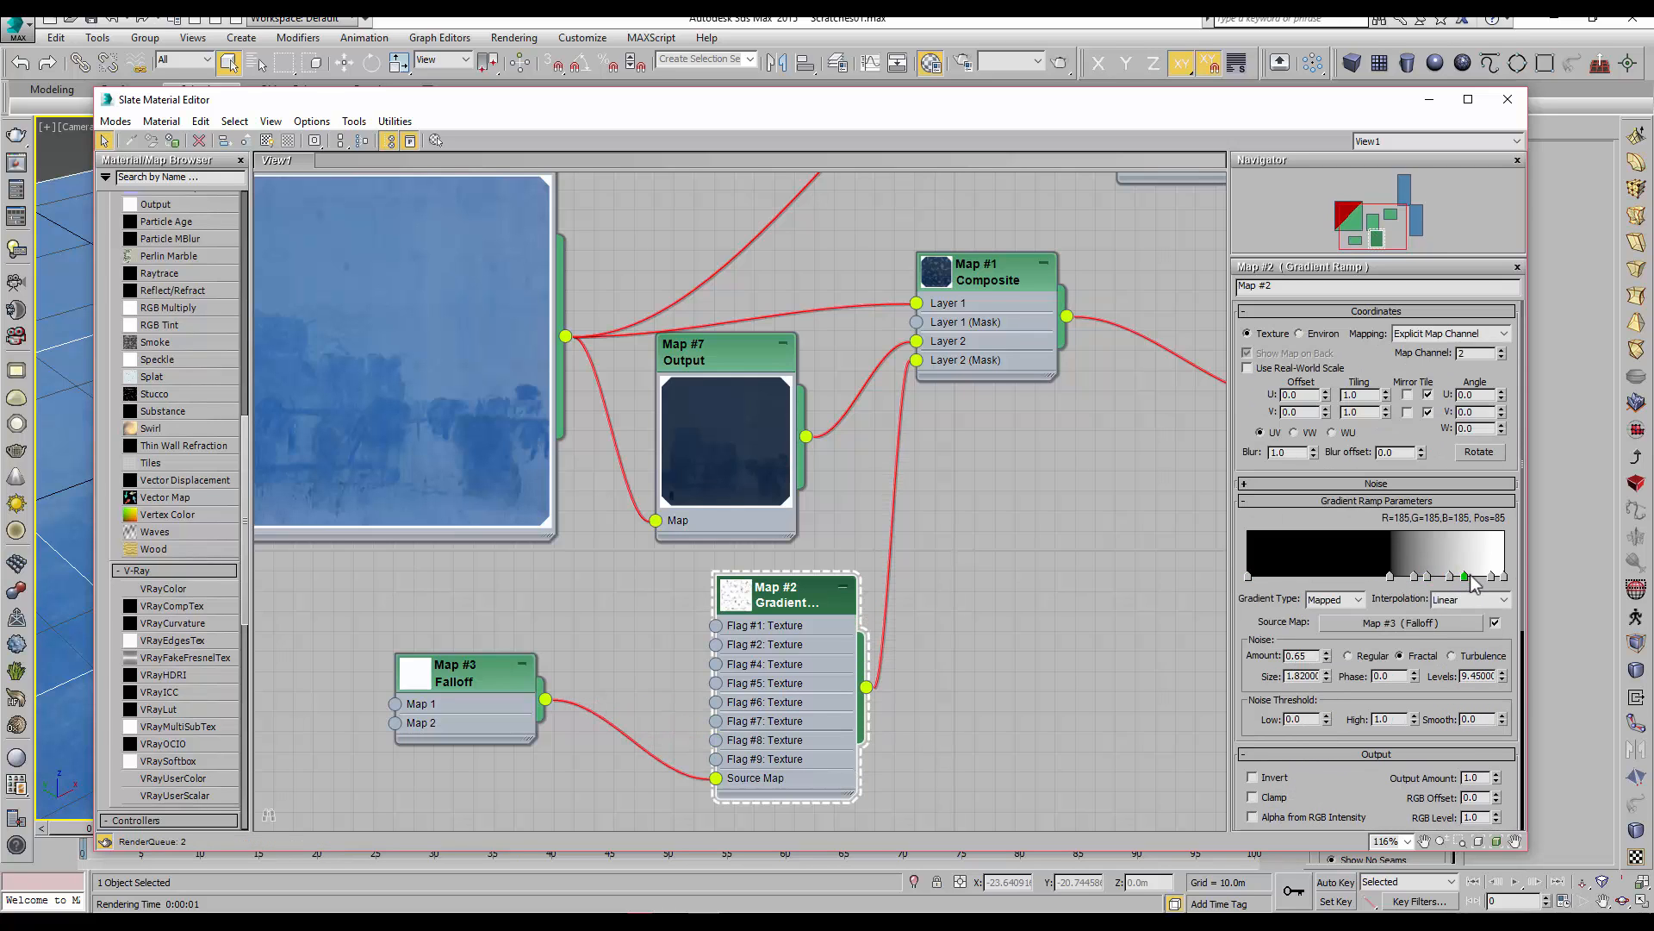
{"action": "left_click", "coordinate": [1475, 574]}
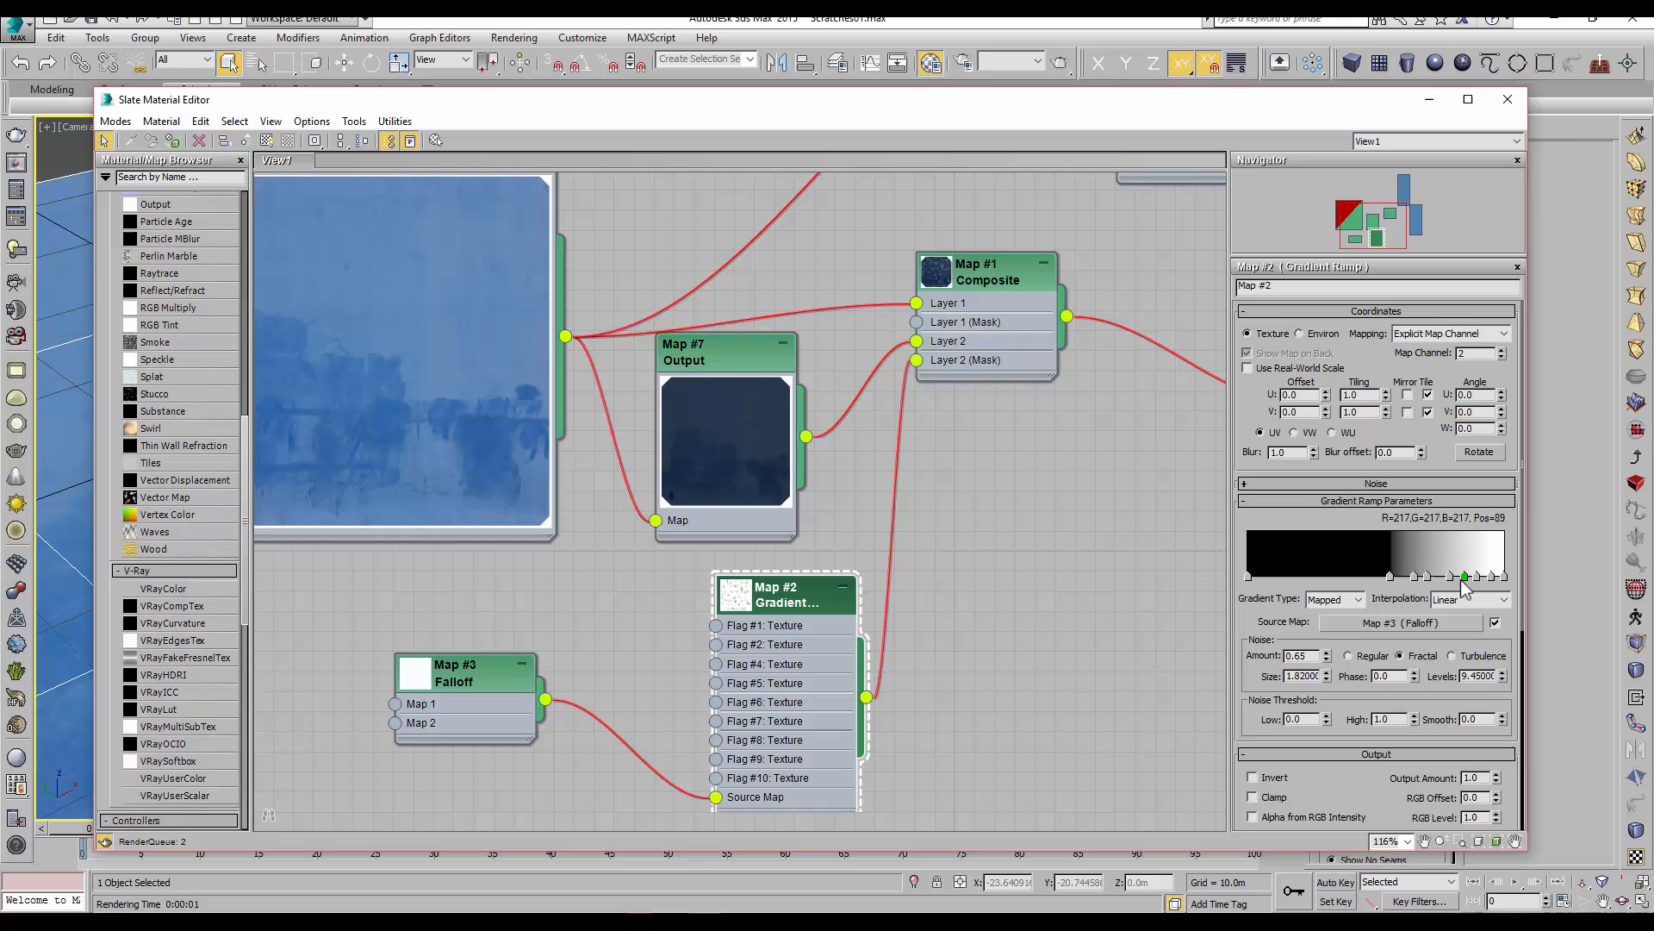
Color the Gradient Ramp flag at position 65 white and the flags at positions 70, 78 and 89 black
{"action": "double_click", "coordinate": [1414, 574]}
{"action": "left_click_drag", "start_coordinate": [655, 209], "coordinate": [670, 208]}
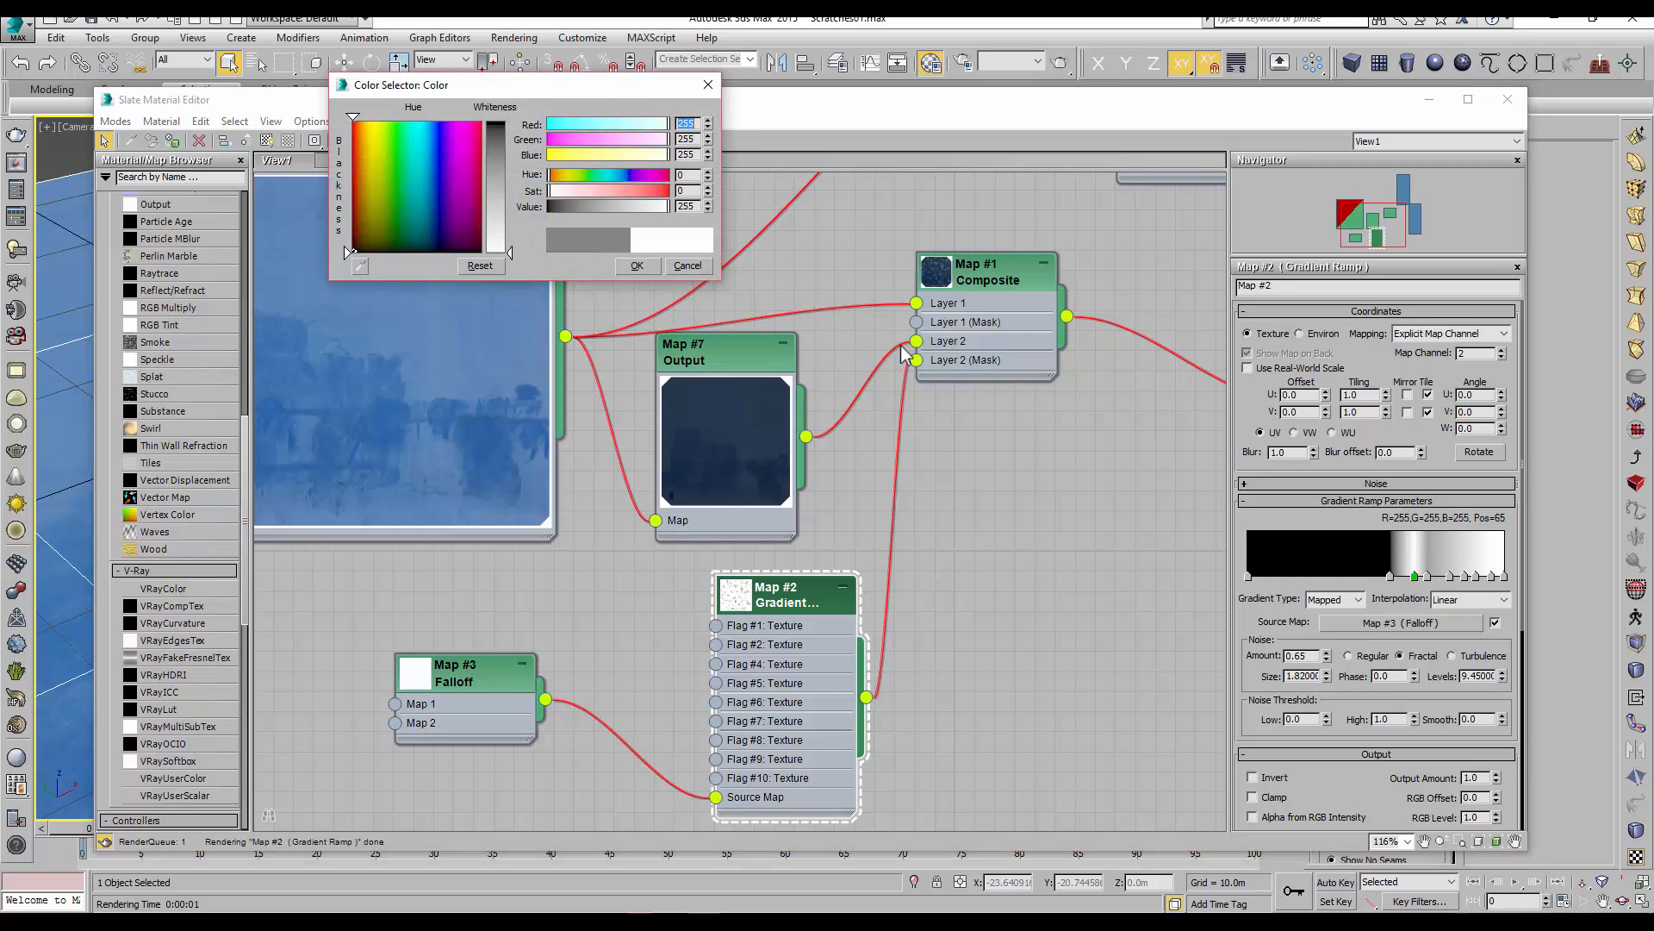
{"action": "left_click", "coordinate": [1427, 575]}
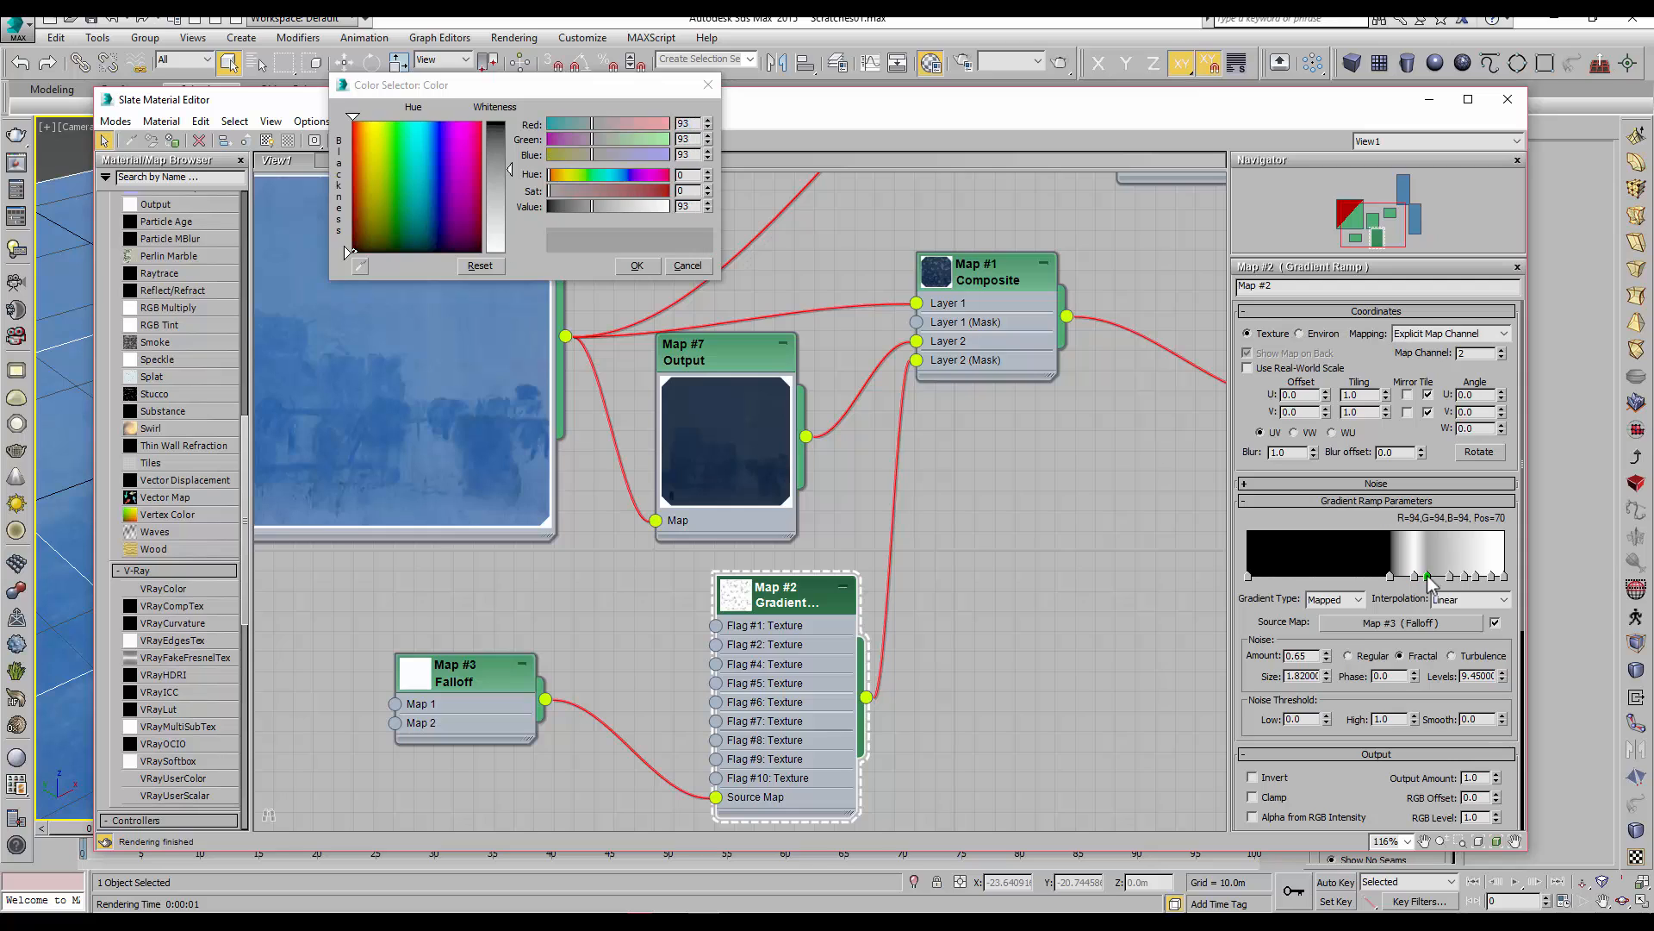
{"action": "left_click_drag", "start_coordinate": [595, 207], "coordinate": [526, 209]}
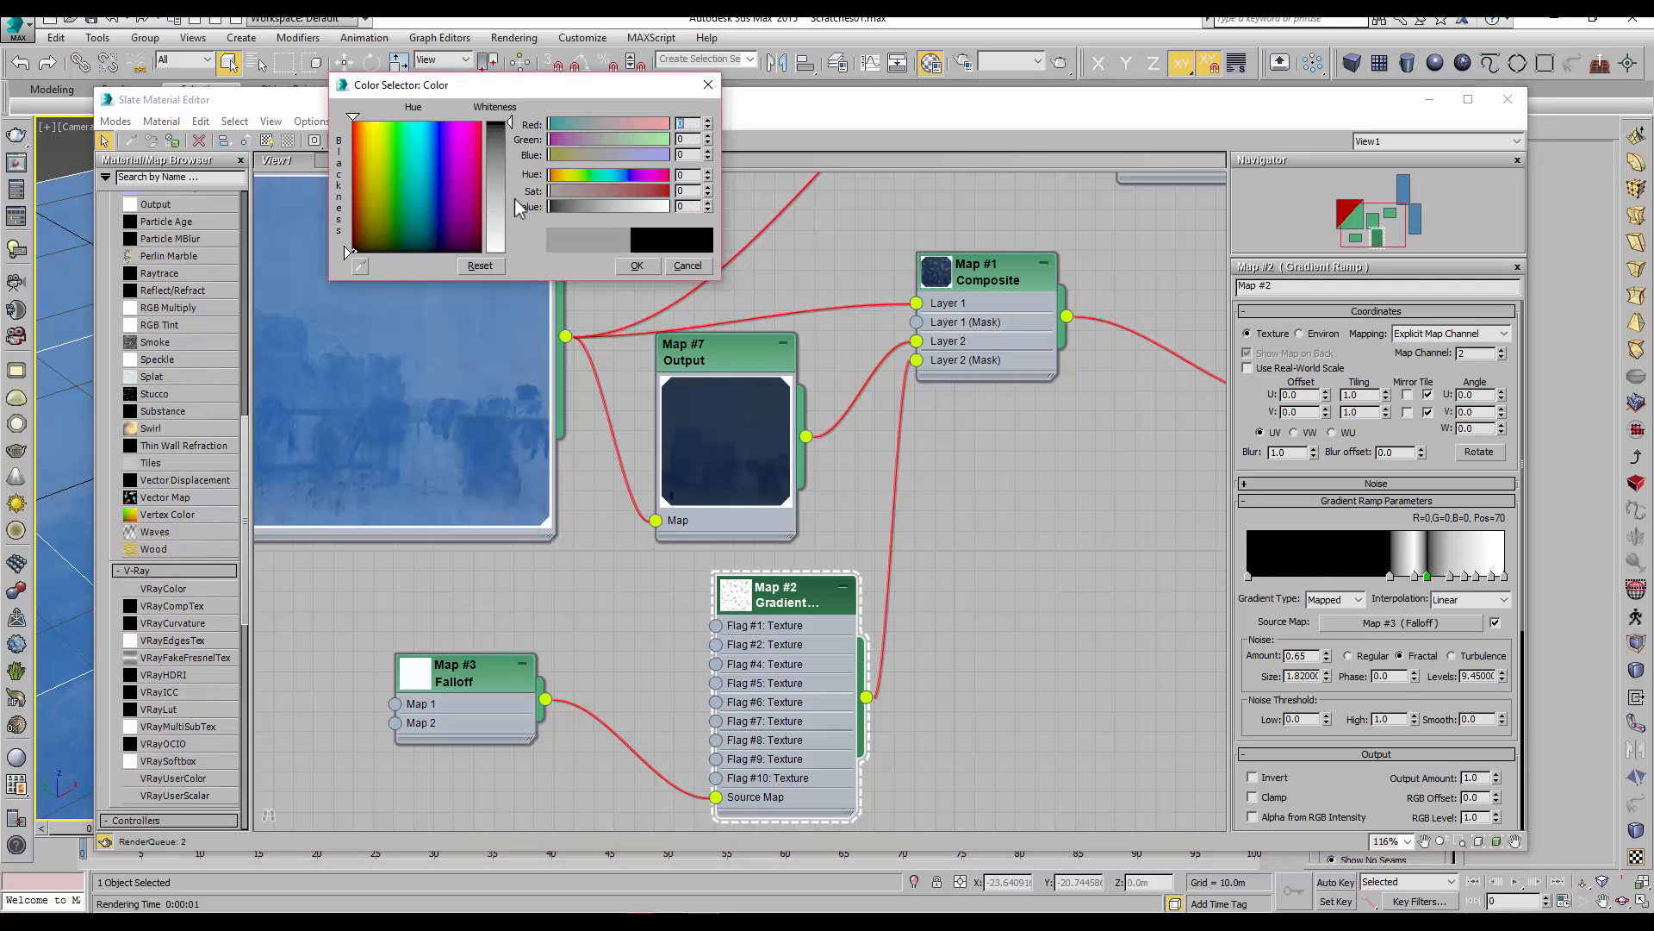
{"action": "left_click", "coordinate": [1451, 577]}
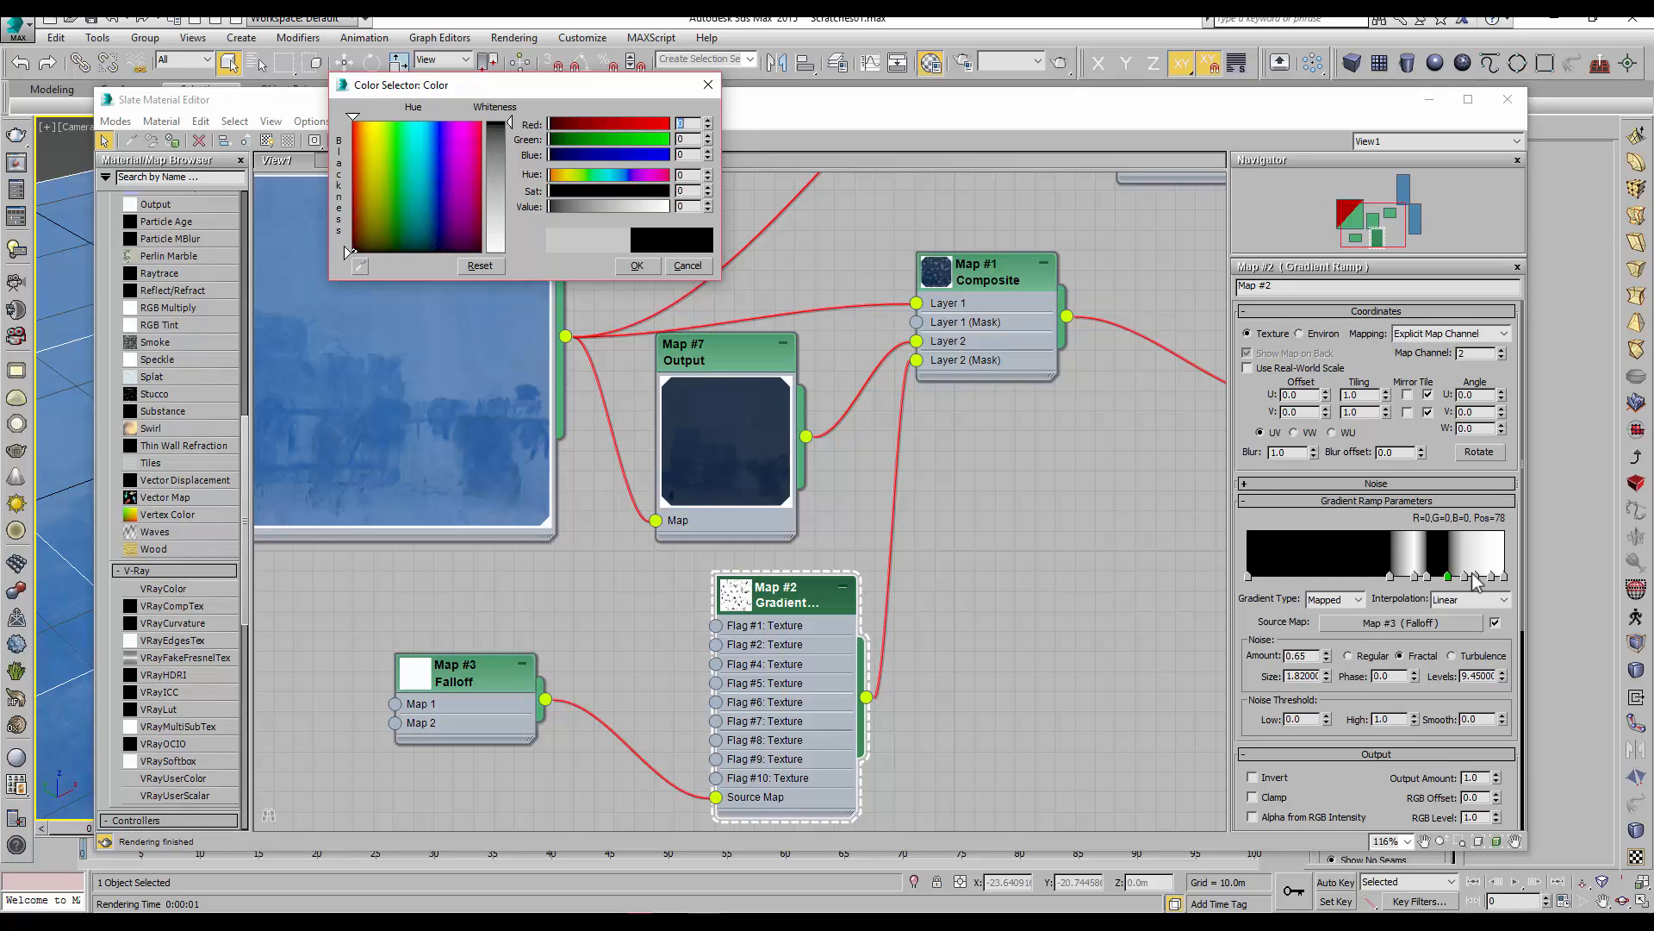
{"action": "left_click", "coordinate": [1476, 576]}
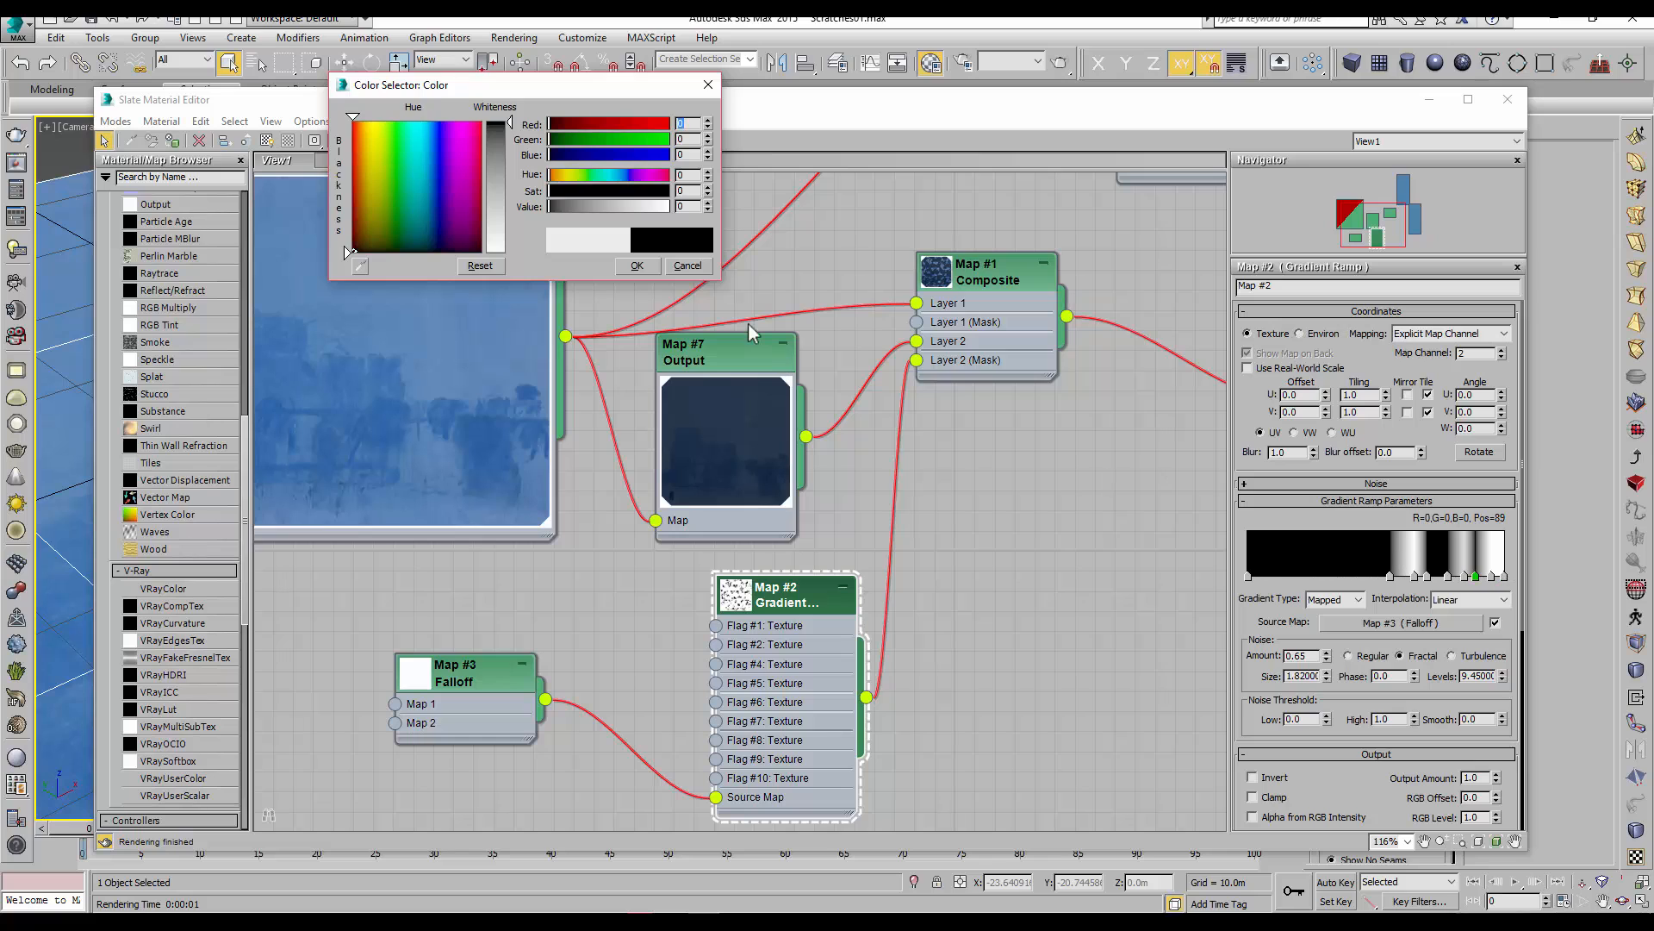
{"action": "left_click", "coordinate": [636, 266]}
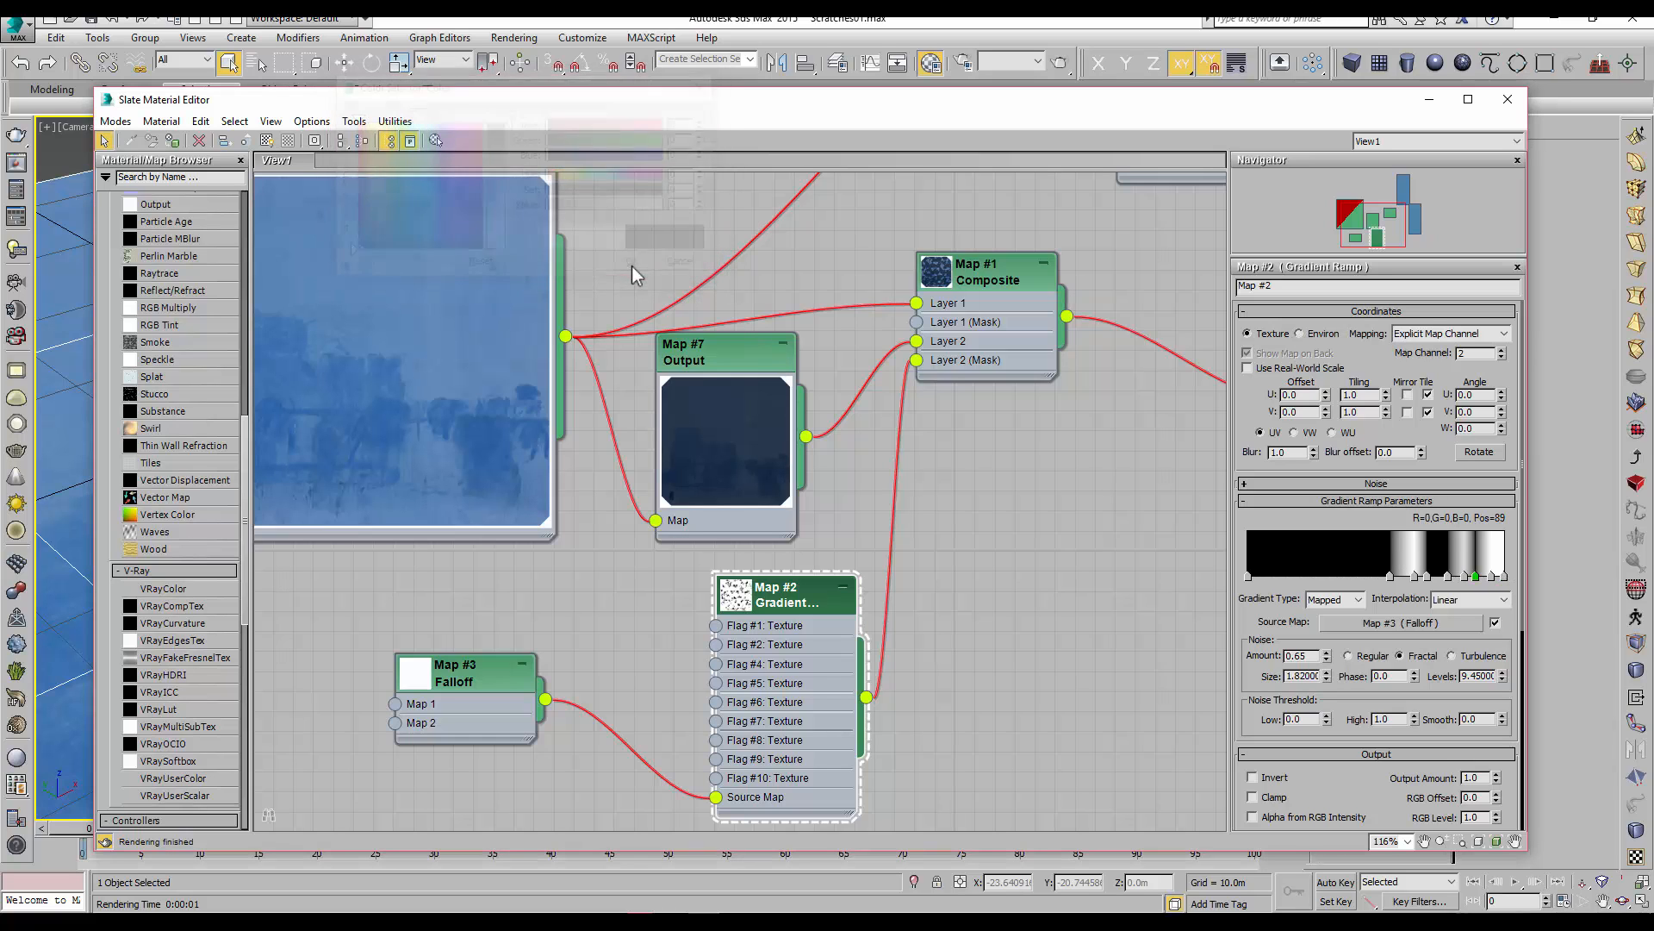
Render the camera view to check the banded gradient mask with Linear interpolation, and close the rendered frame
{"action": "left_click", "coordinate": [516, 39]}
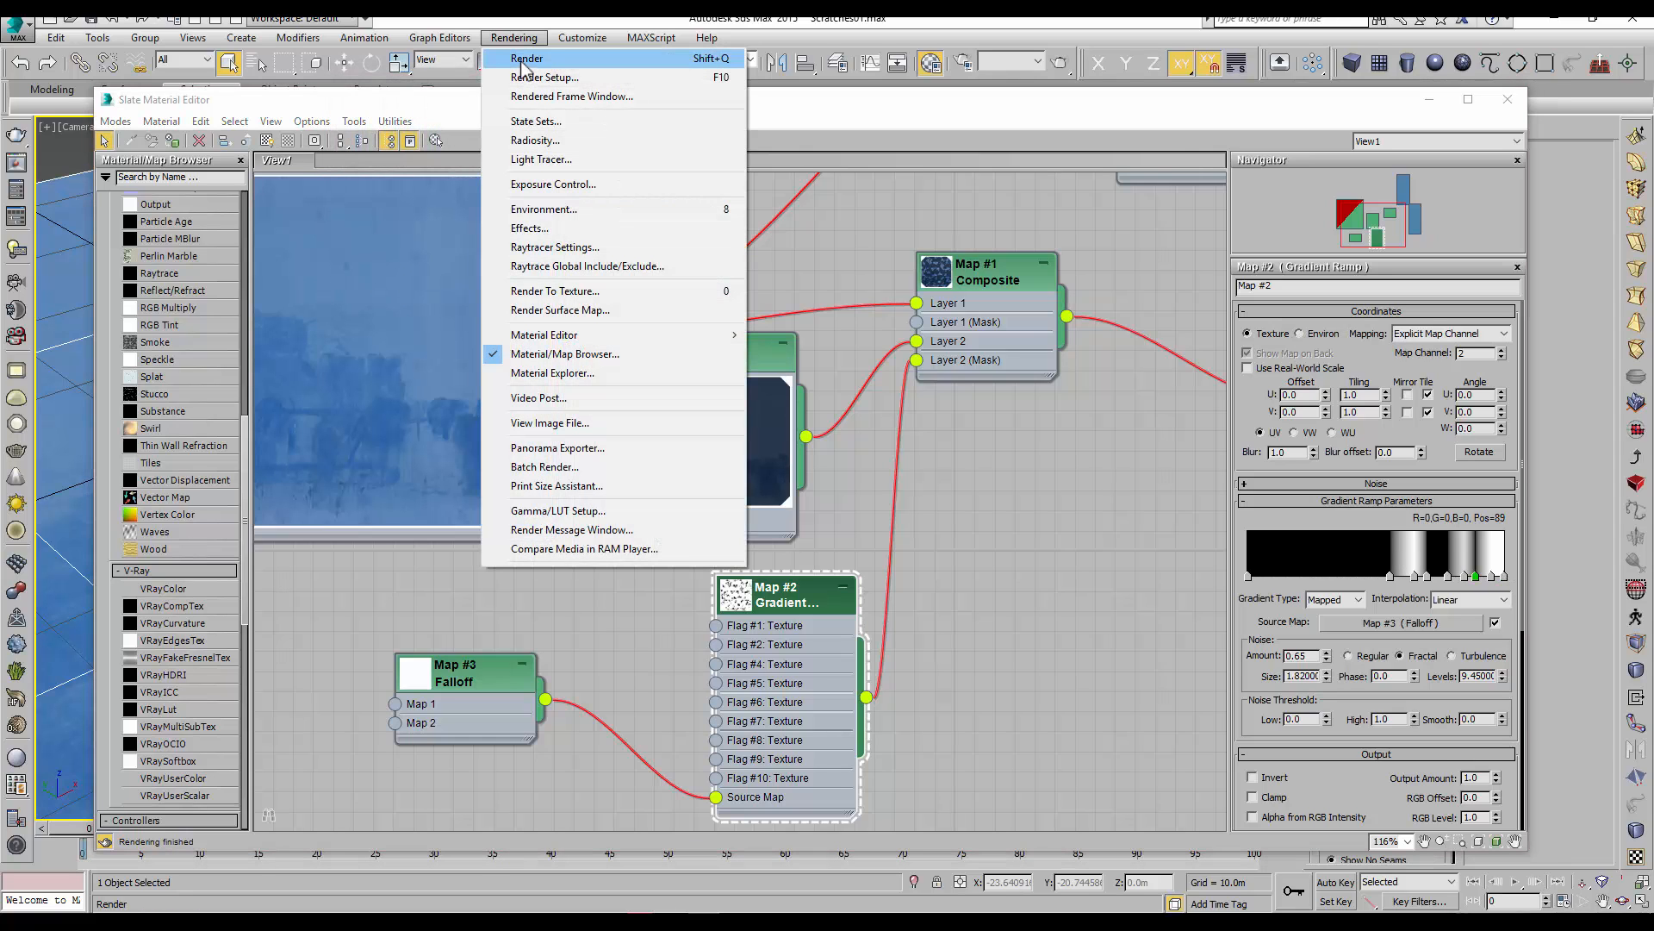
{"action": "left_click", "coordinate": [524, 60]}
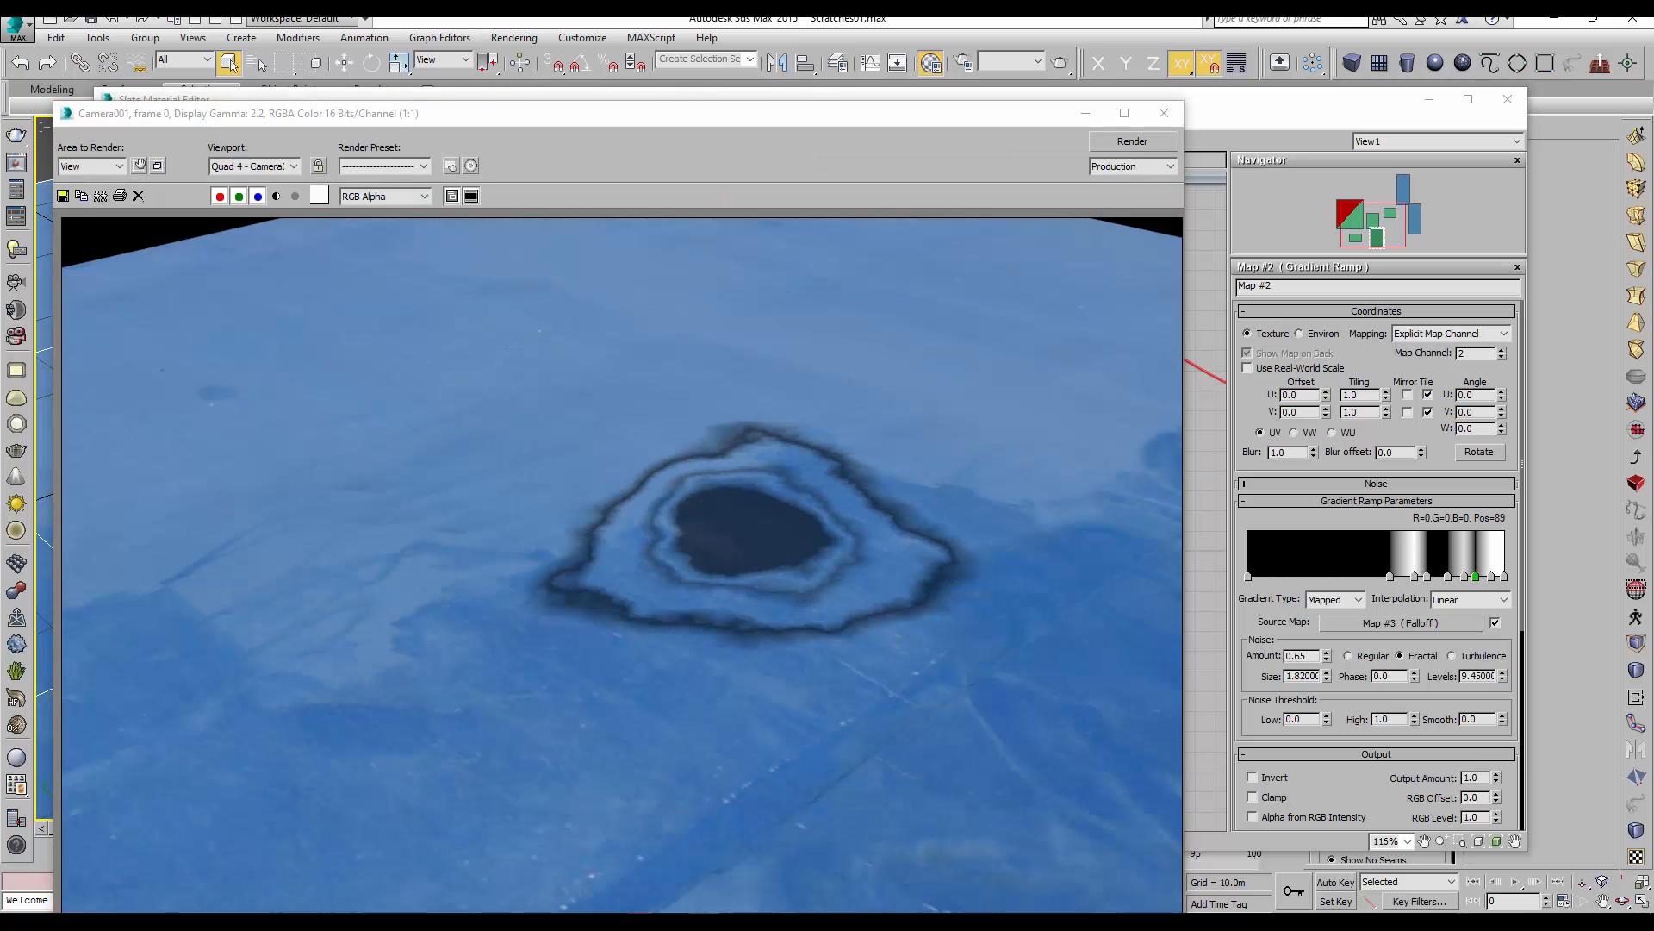
{"action": "left_click", "coordinate": [1165, 113]}
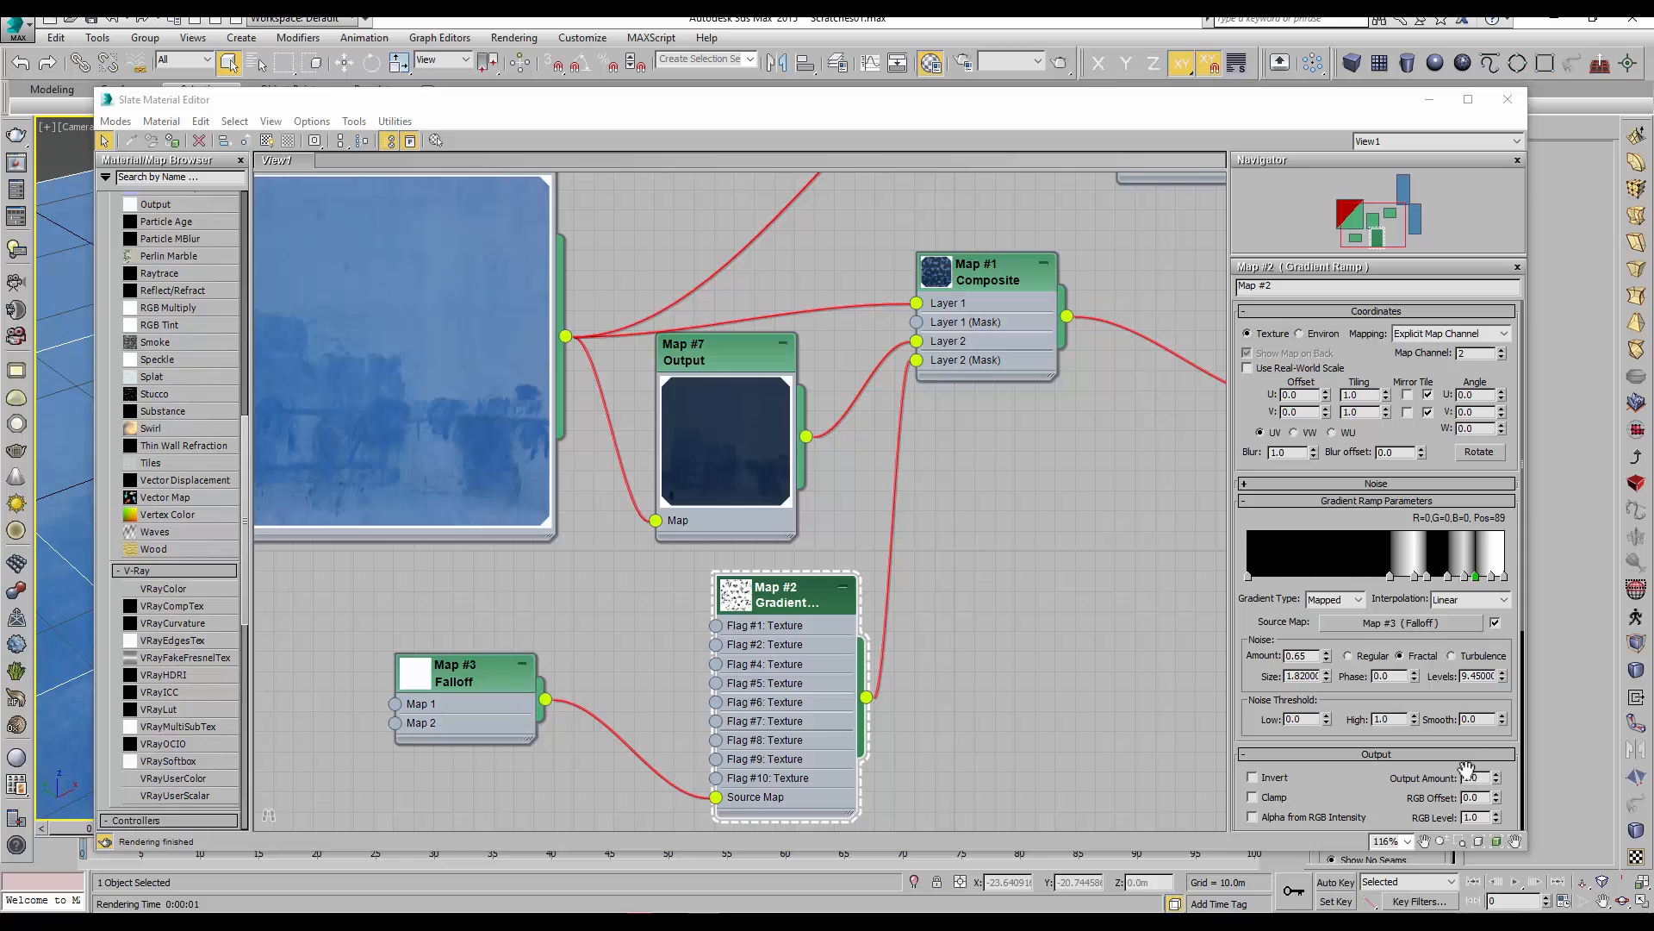
Set the Gradient Ramp's interpolation to Solid, render the camera view, and close the rendered frame
{"action": "left_click", "coordinate": [1503, 601]}
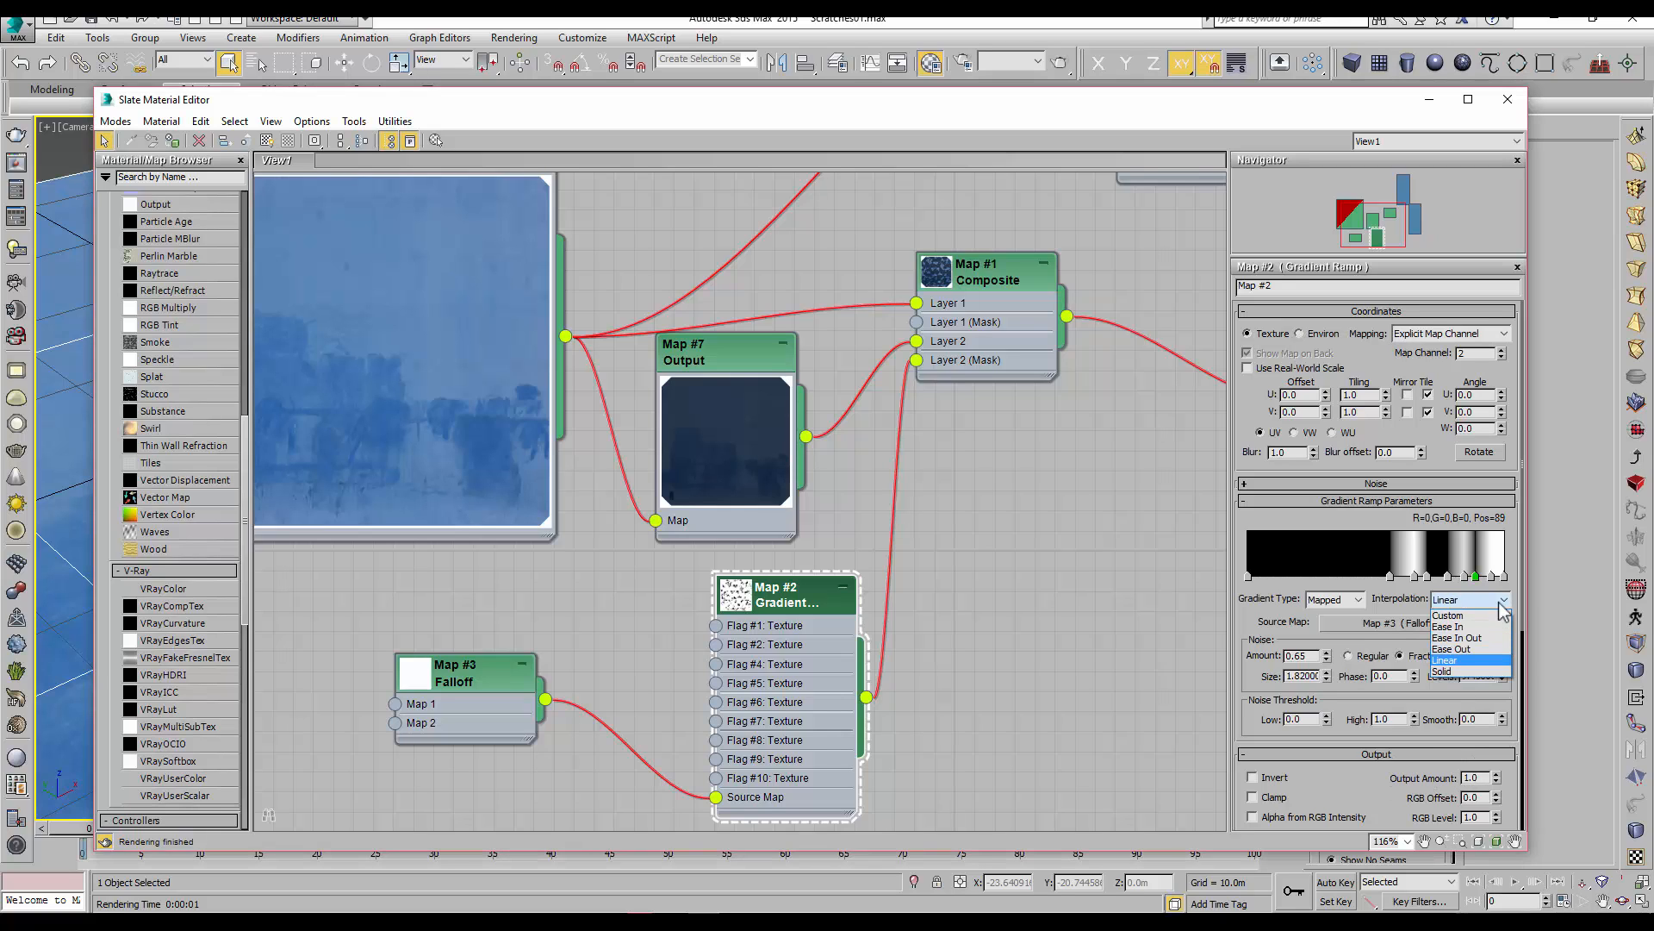
{"action": "left_click", "coordinate": [1465, 671]}
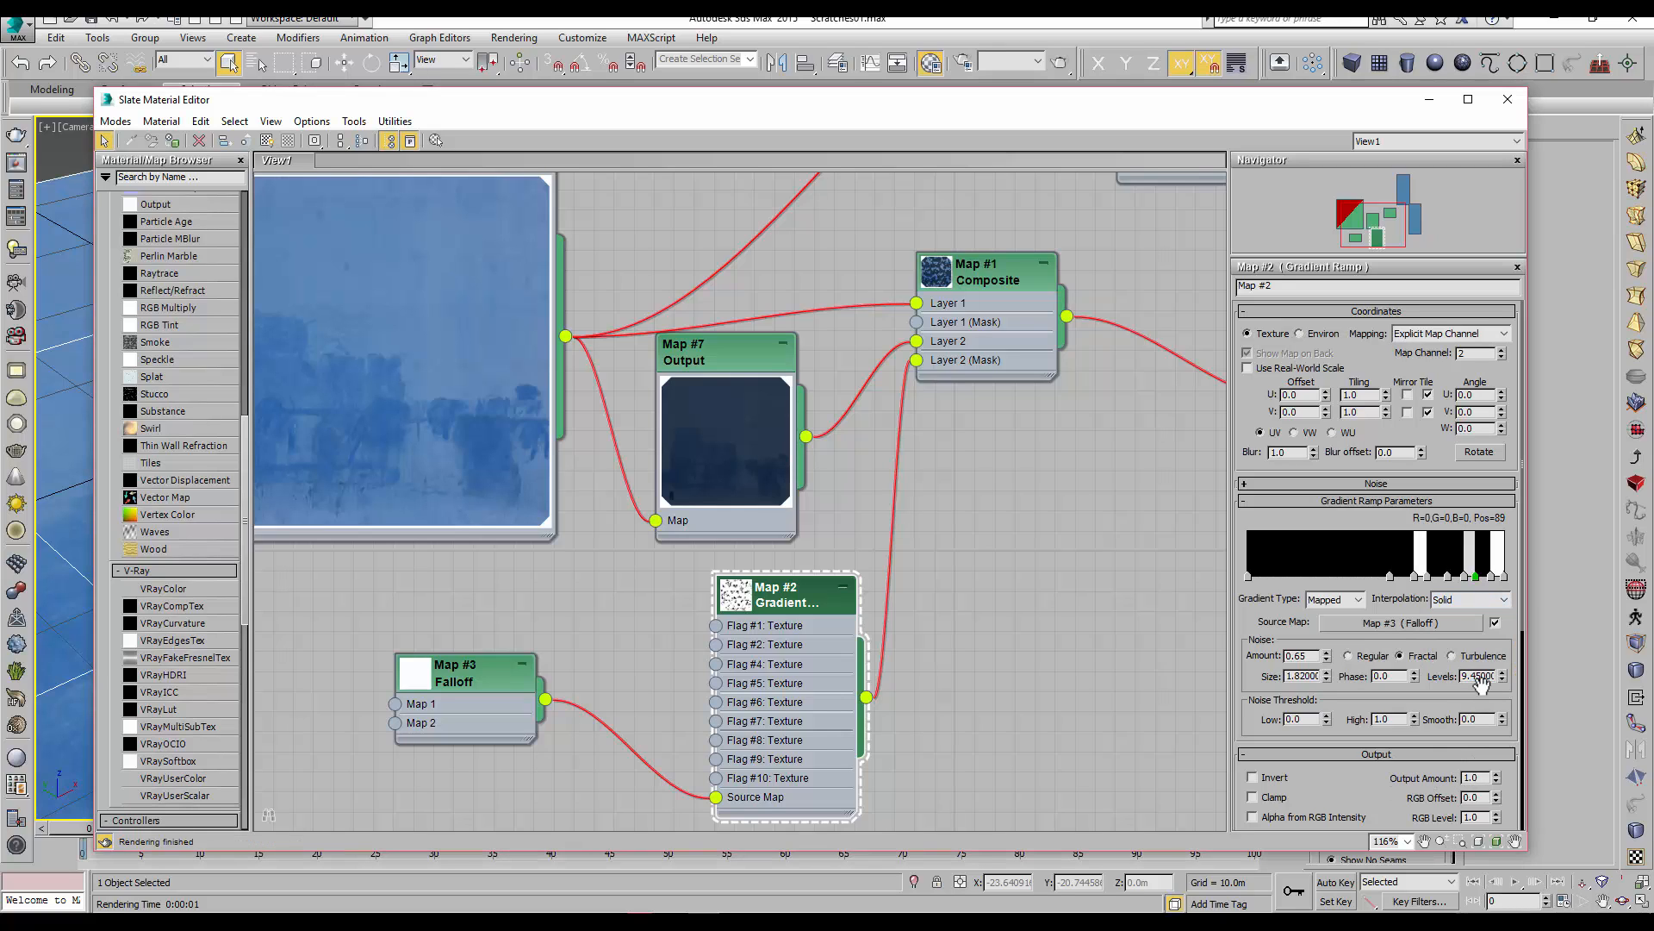
{"action": "left_click", "coordinate": [515, 38]}
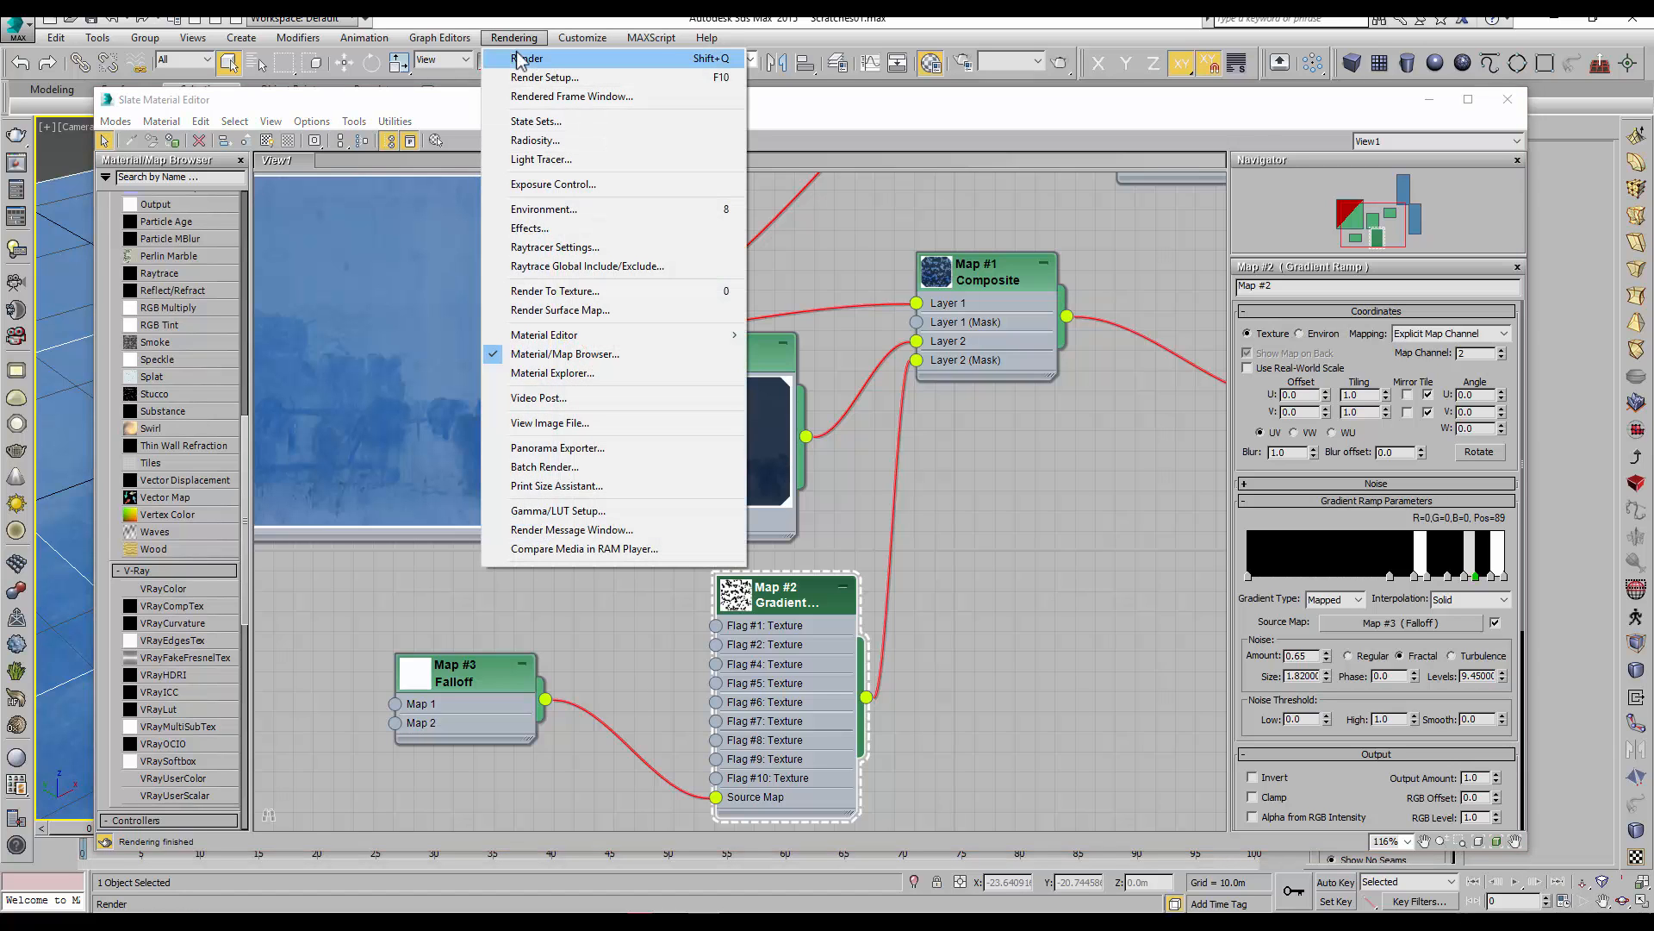
{"action": "left_click", "coordinate": [520, 59]}
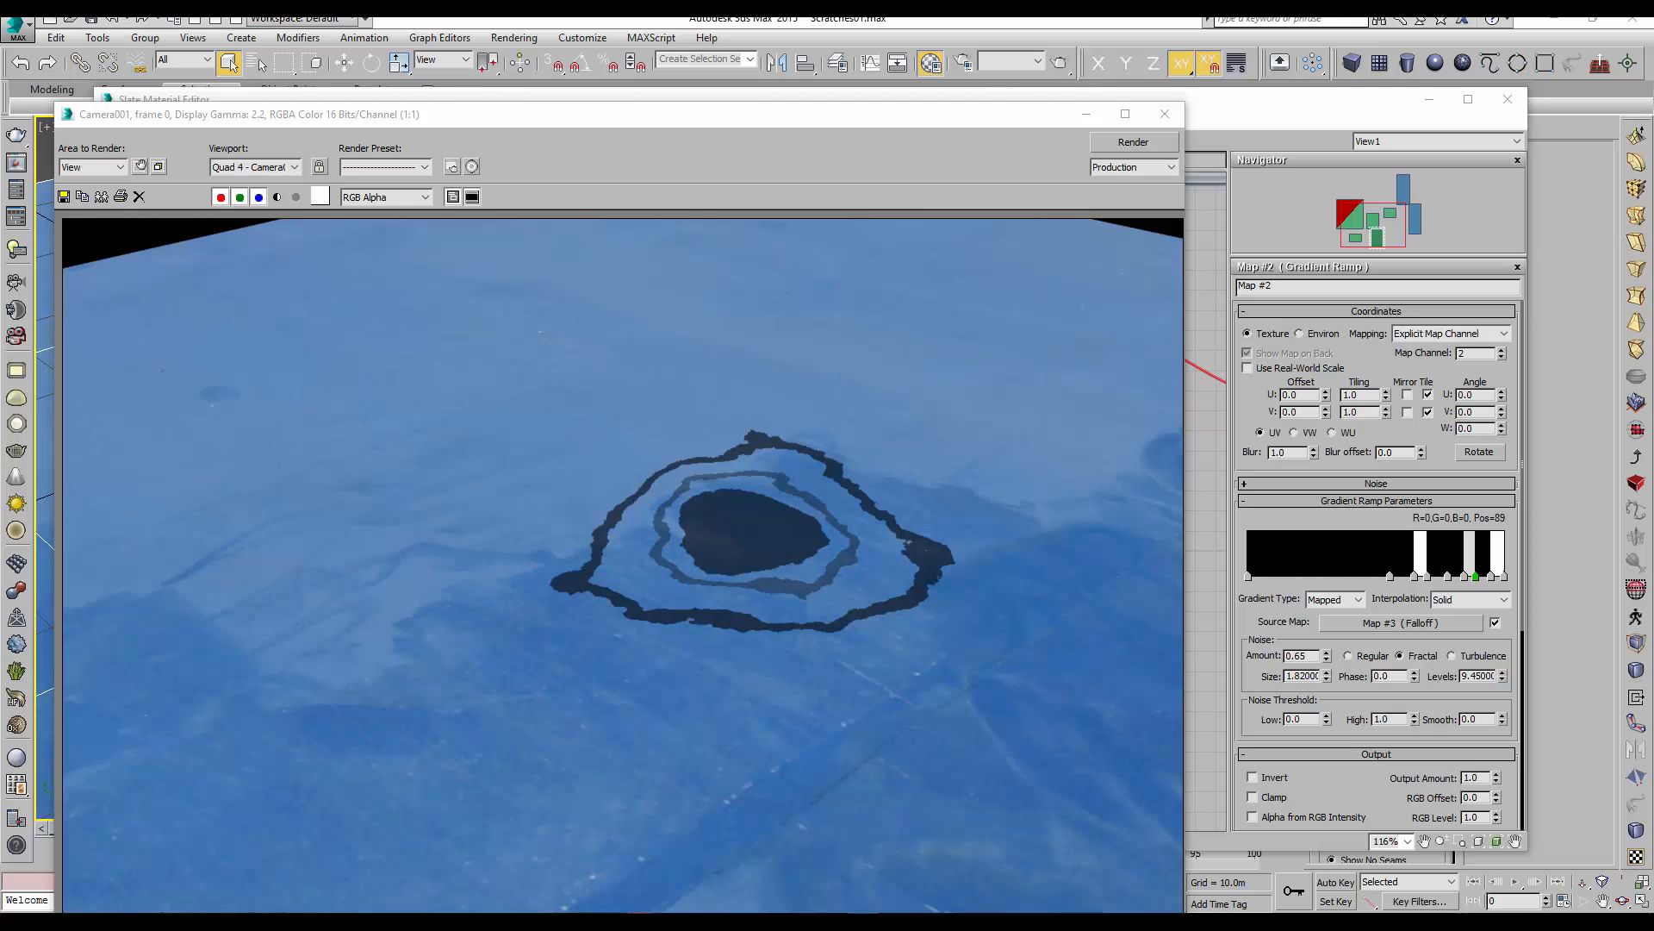
{"action": "left_click", "coordinate": [1165, 115]}
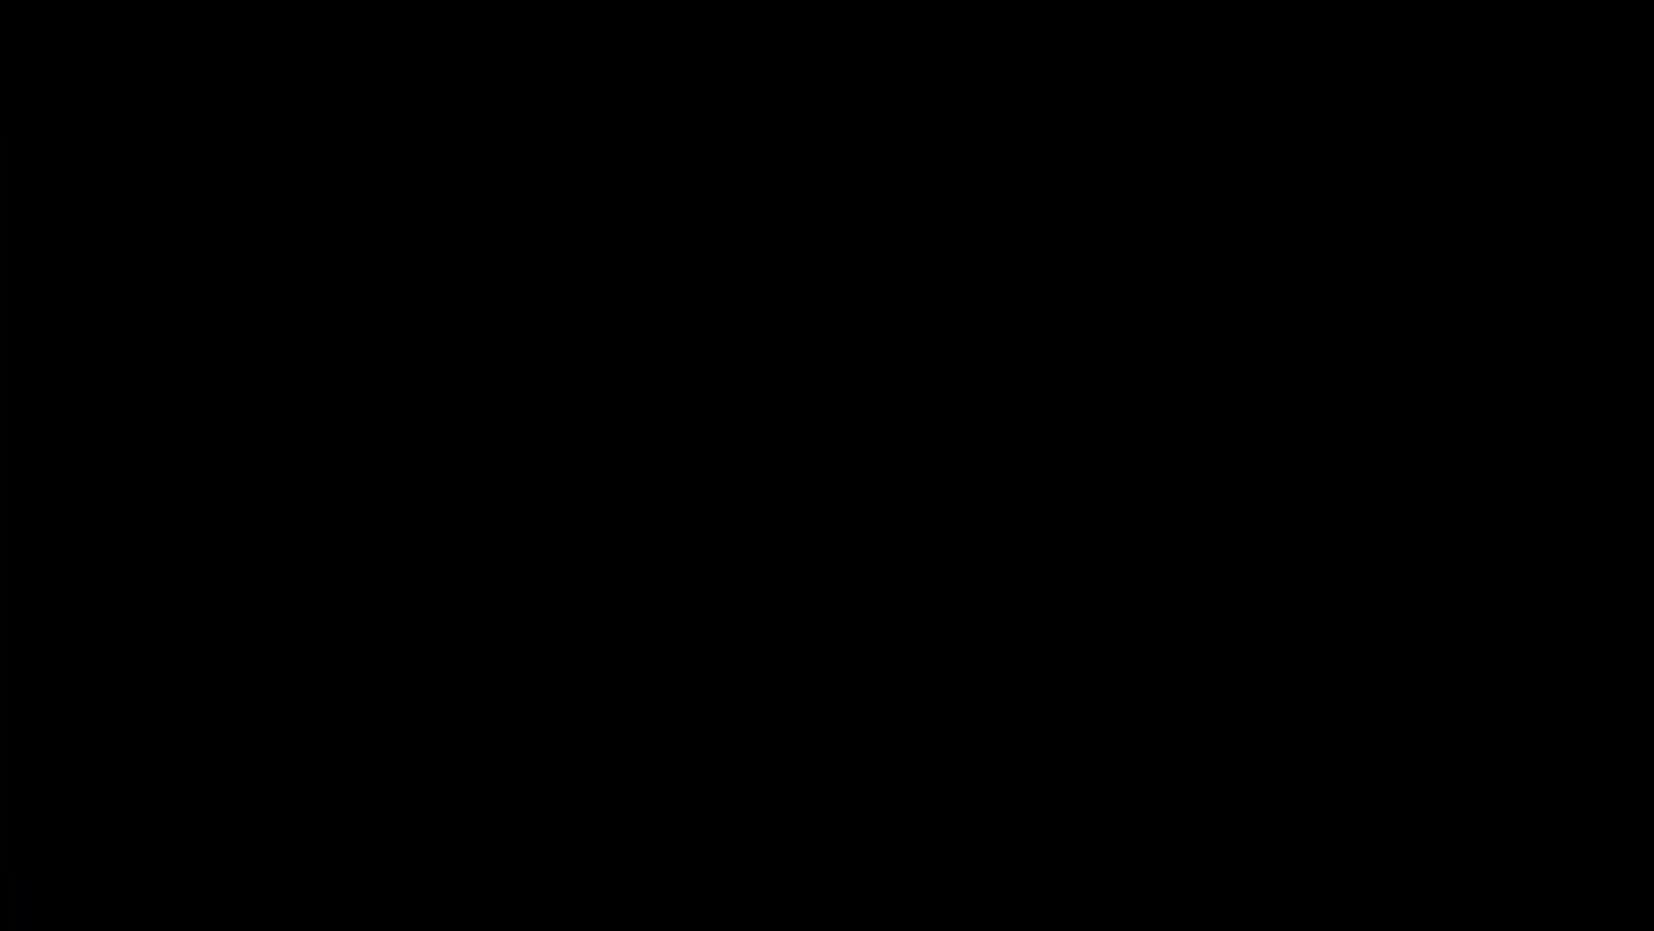